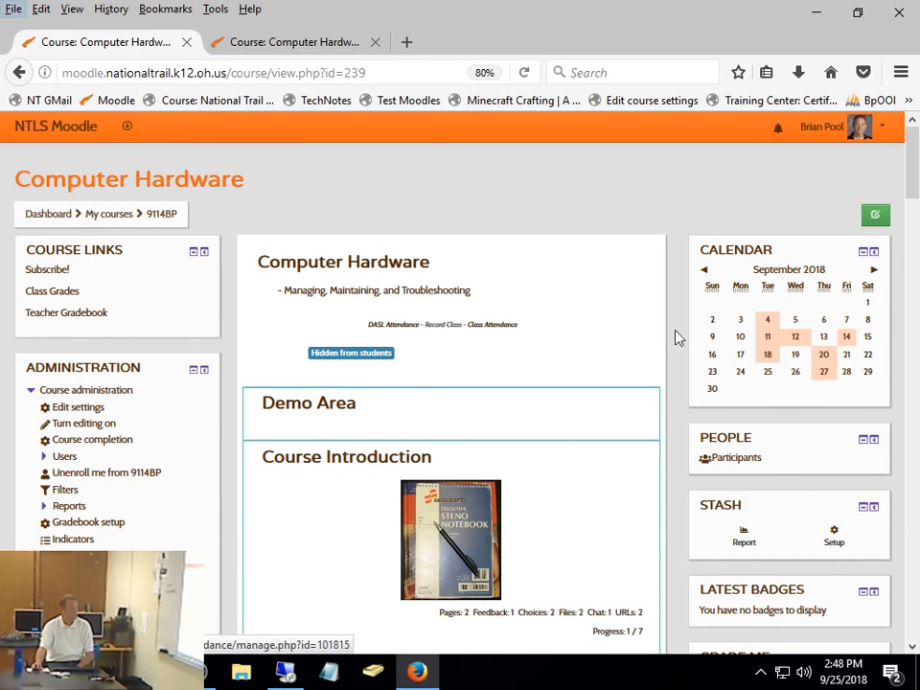
- Open the Demo Area section, turn editing on, and add a new Assignment activity to it
left_click(316, 406)
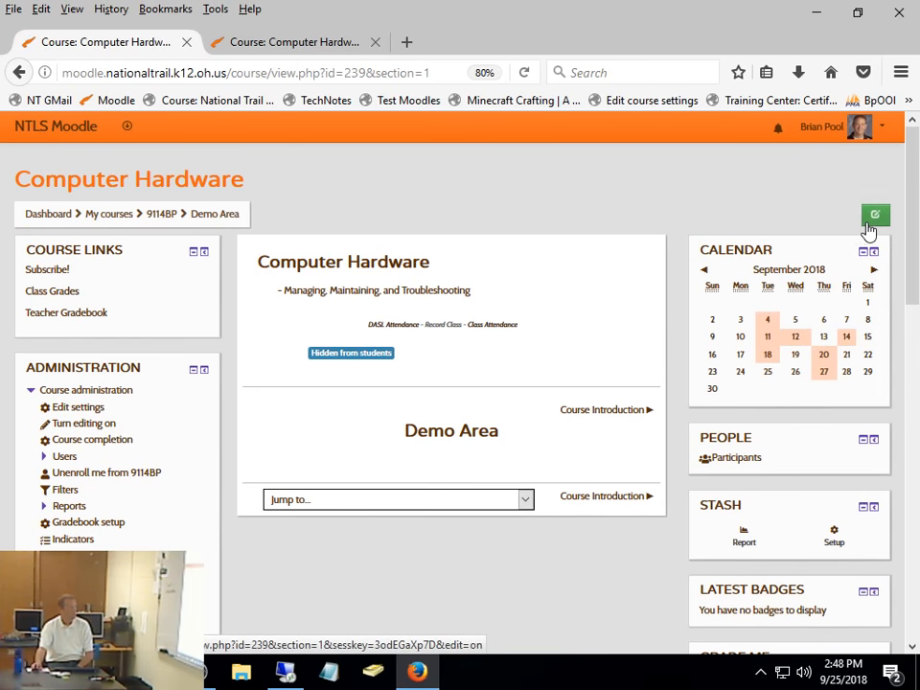
left_click(876, 219)
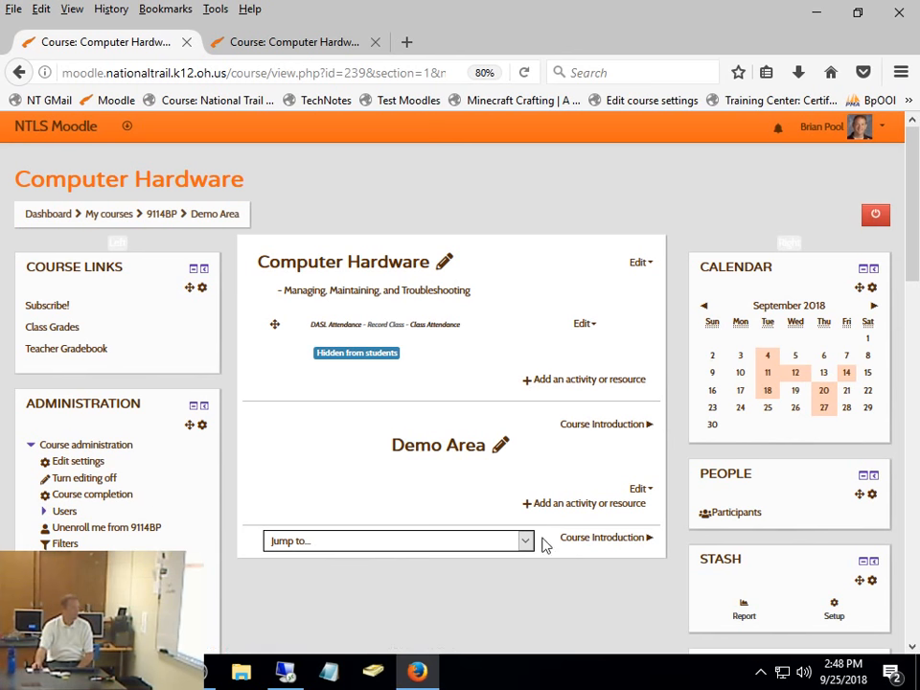
left_click(585, 508)
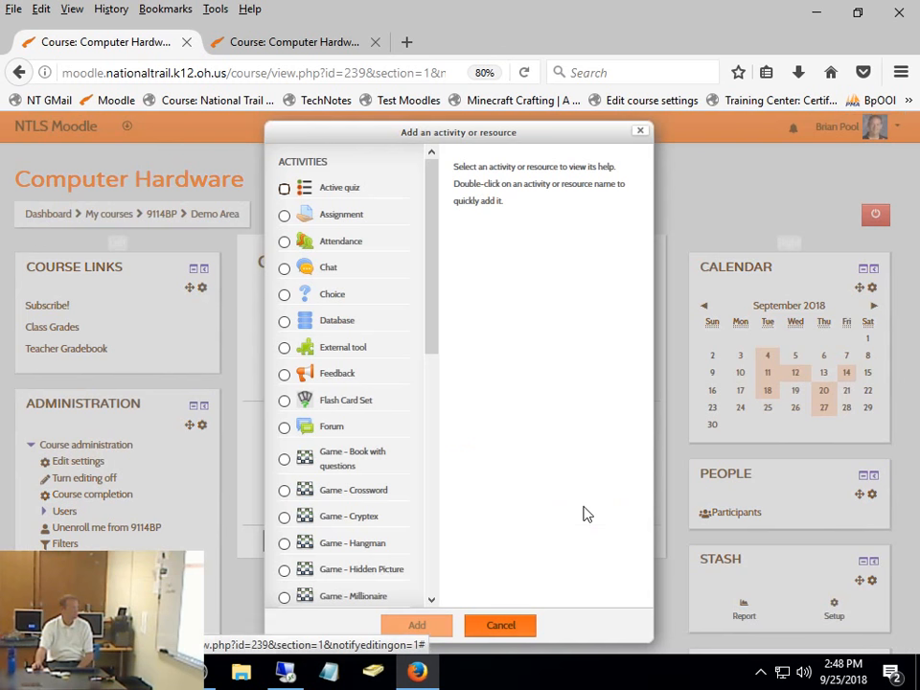
left_click(284, 218)
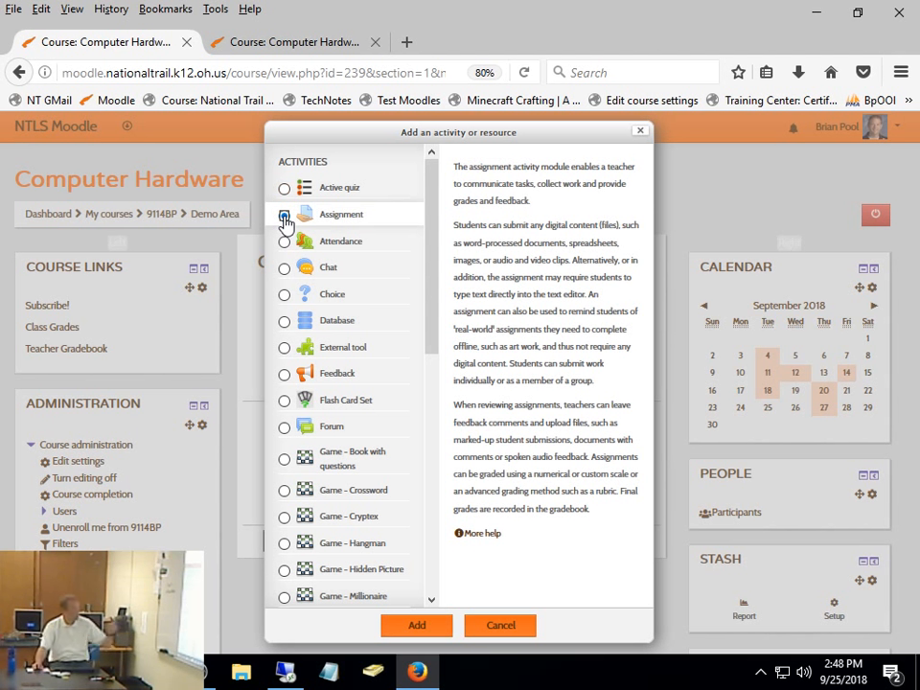
left_click(432, 635)
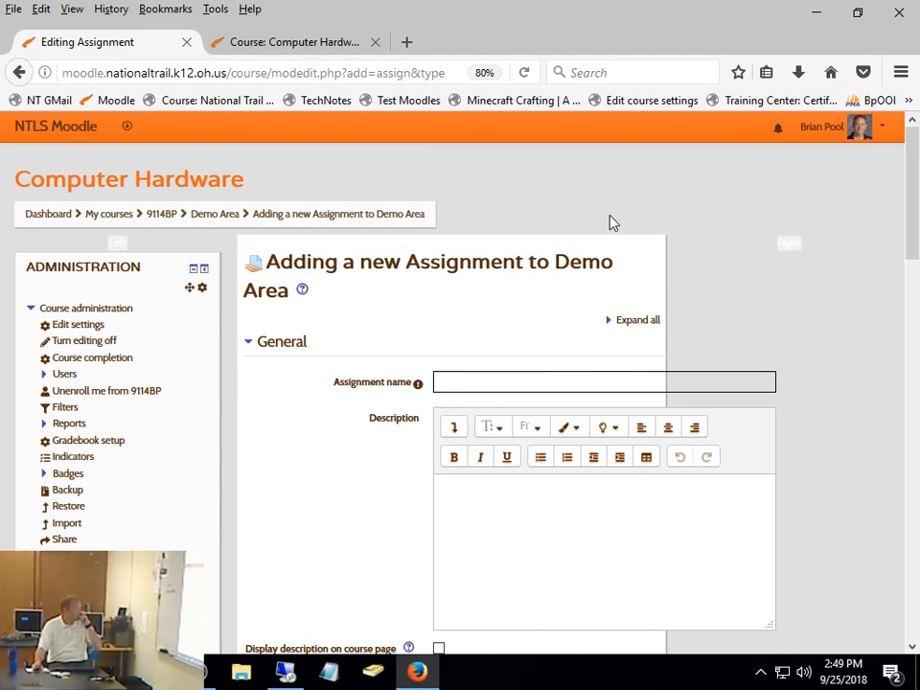
- Name the new assignment "Reading Response 2"
left_click(486, 377)
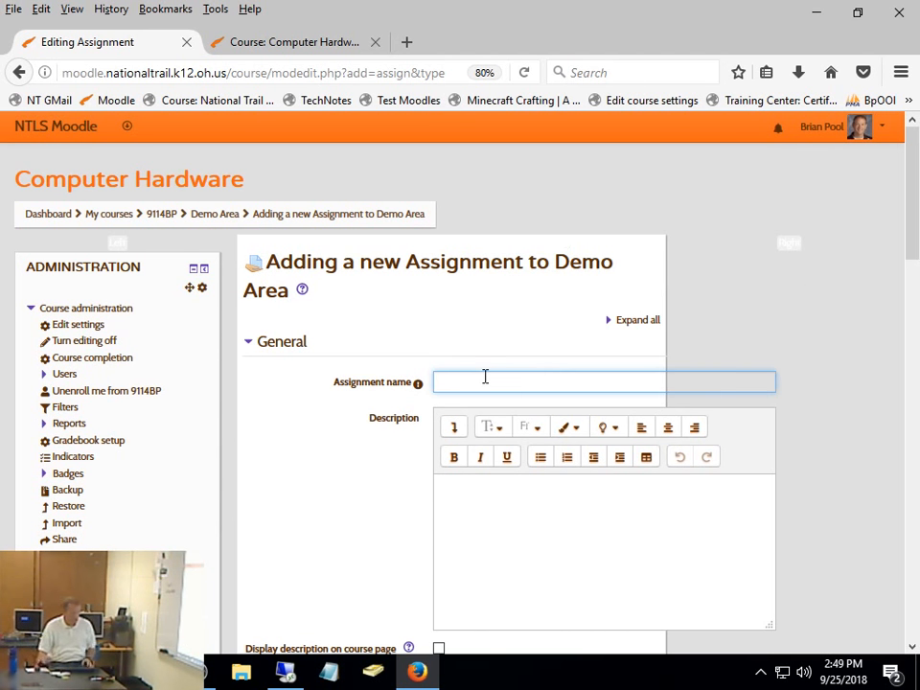
type("Rea")
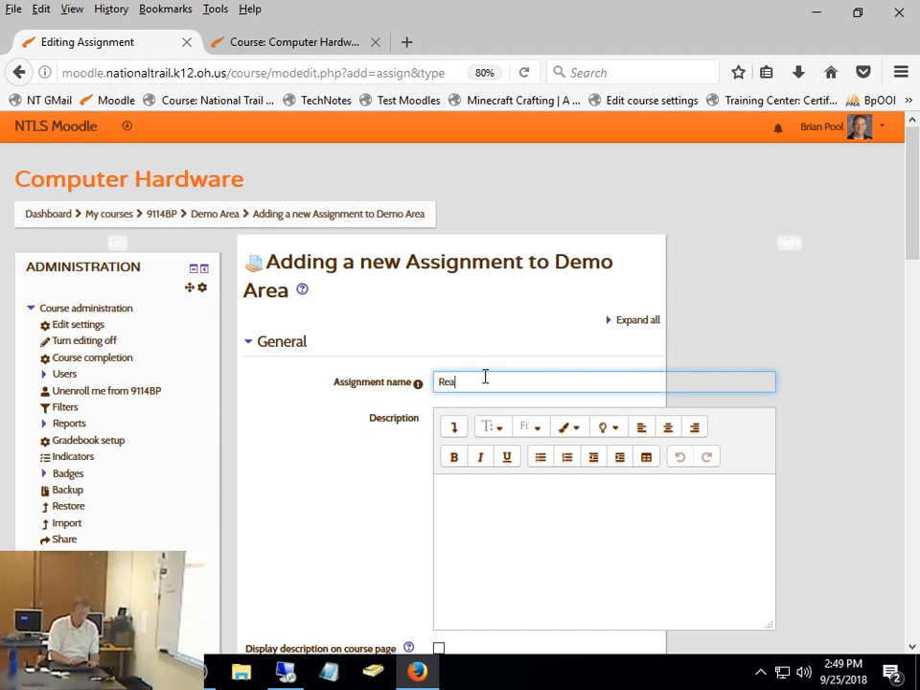
type("ding Re")
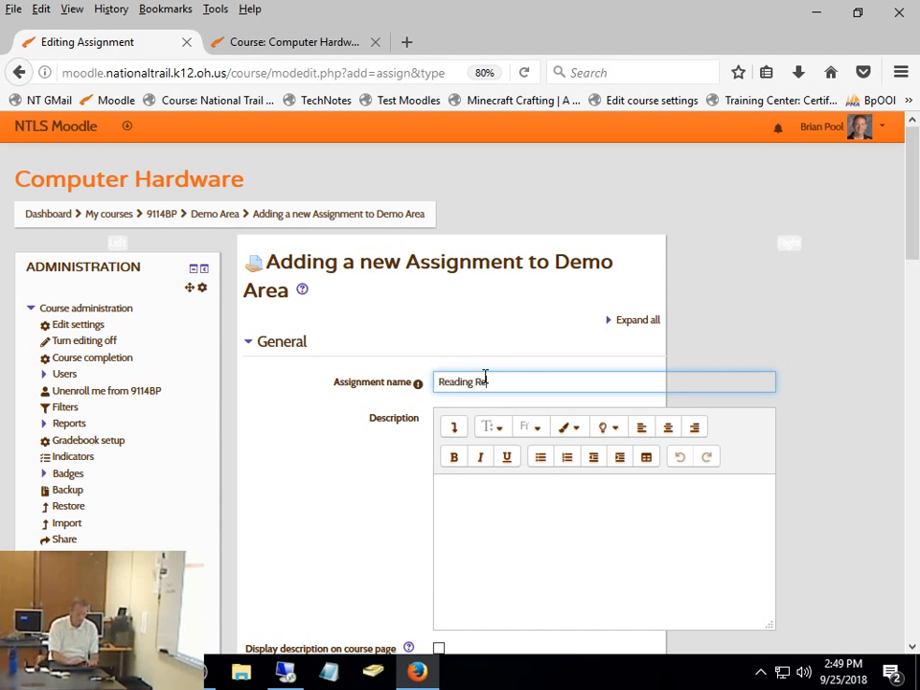
type("spons 2")
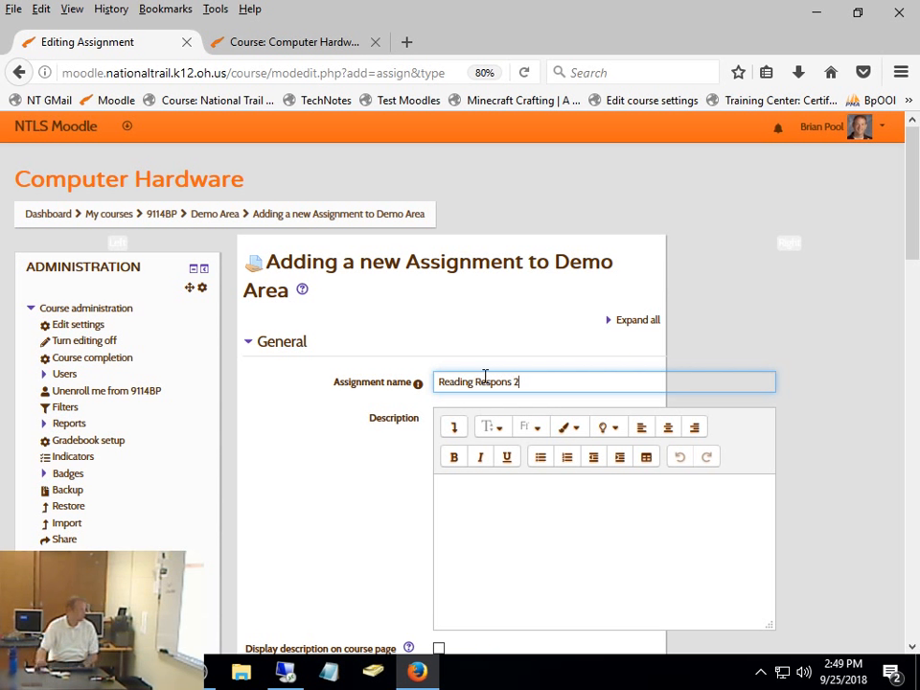
key("Left")
key("Left")
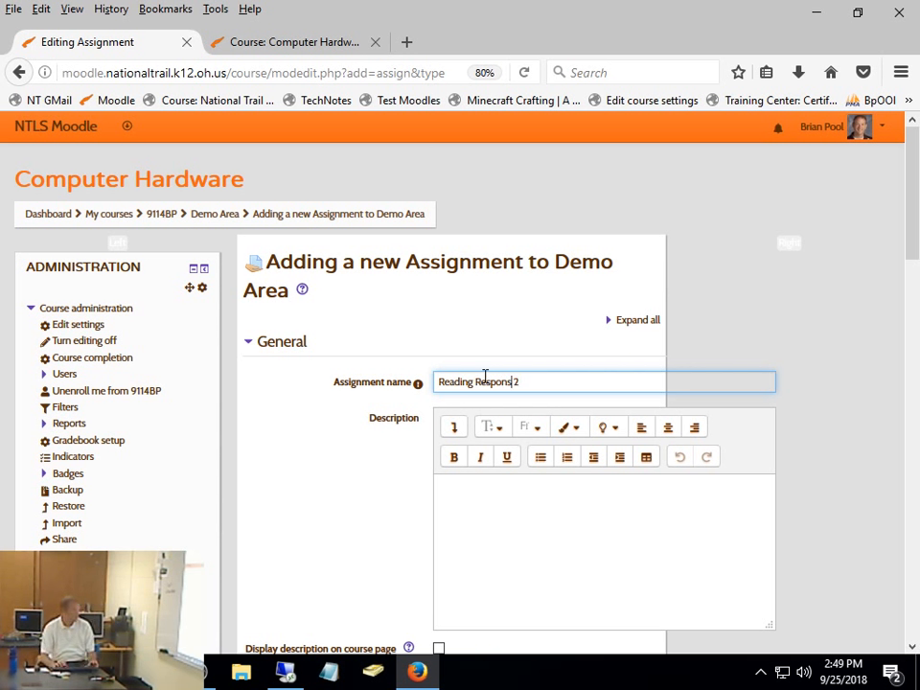
type("e")
- Enter the assignment description "Read the second article and write a critical response."
left_click(559, 539)
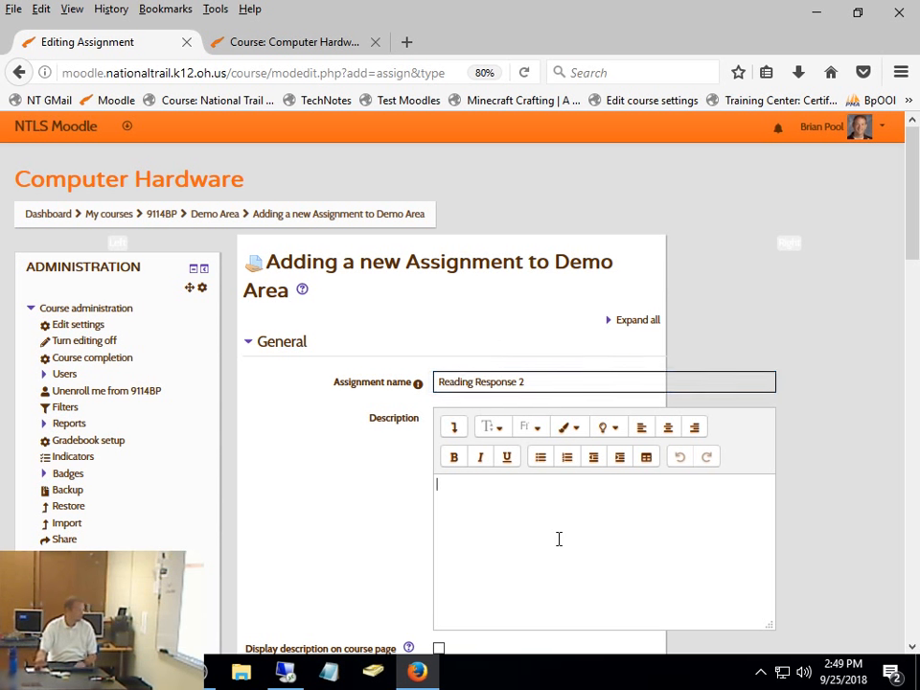
type("Read the ")
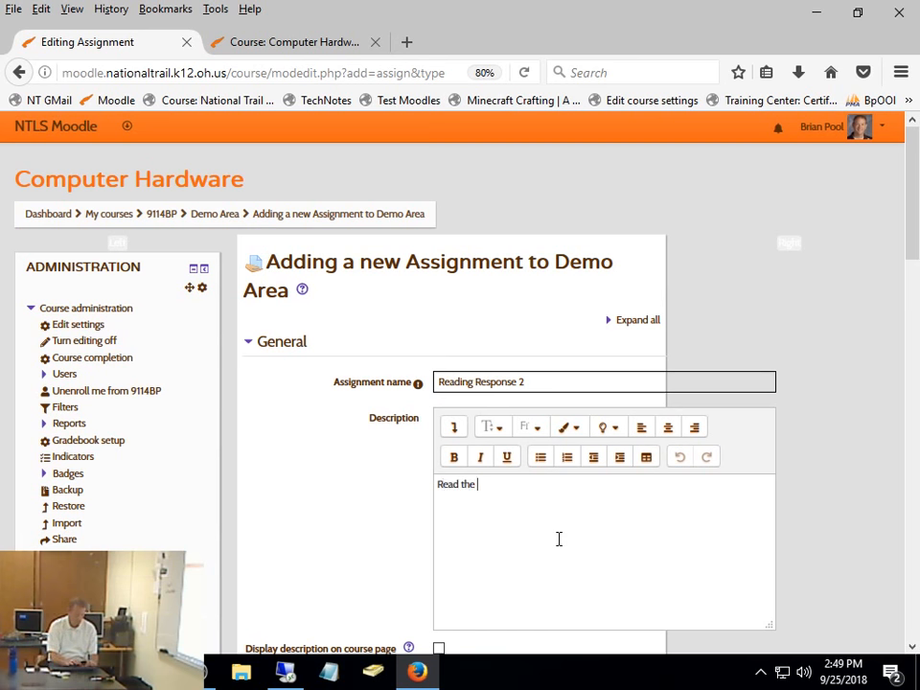
type("seconds")
key("BackSpace")
type("article and w")
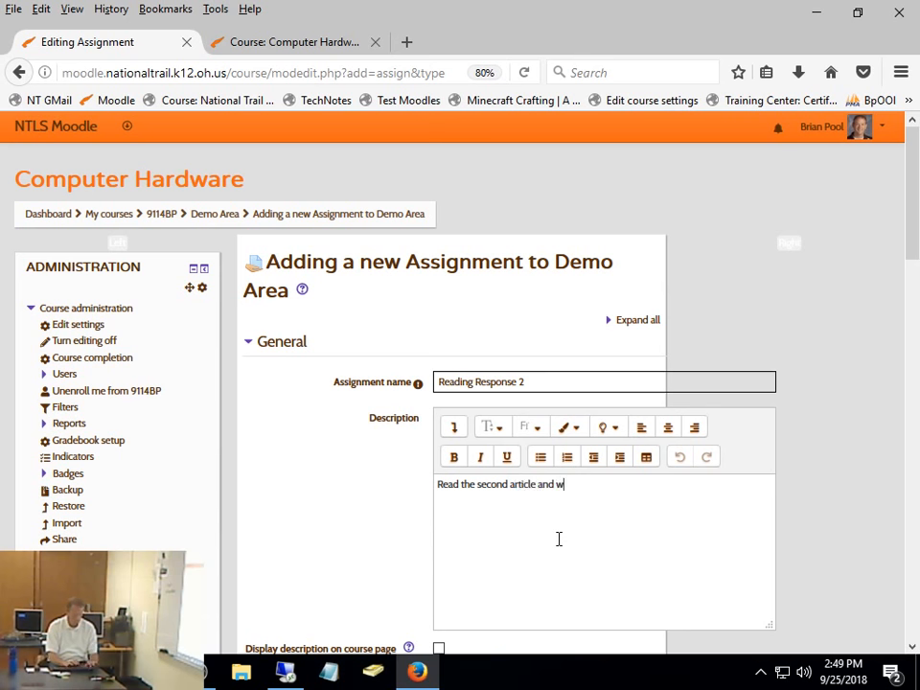
type("rite a critica")
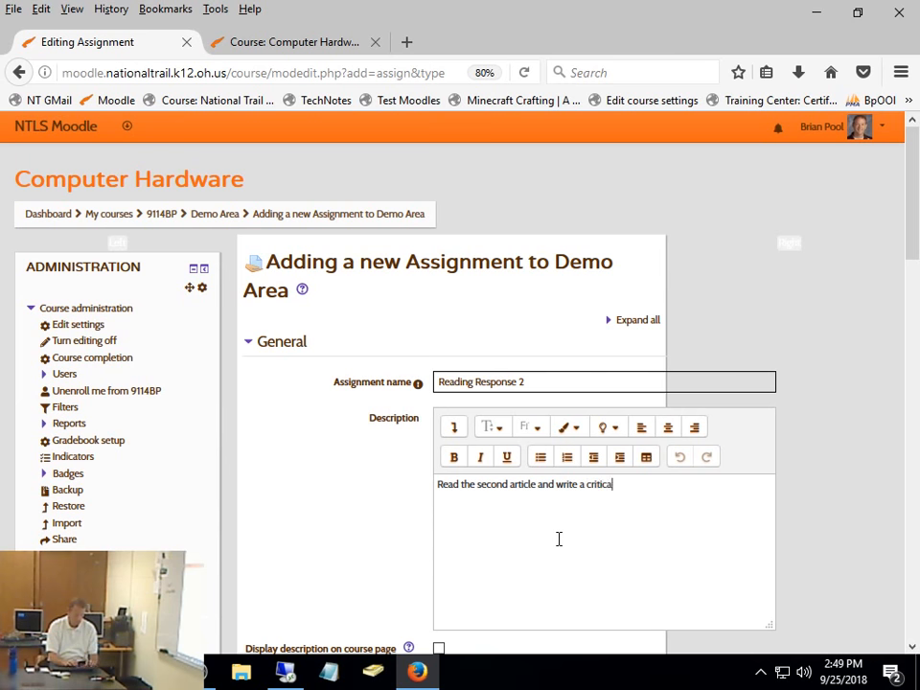
type("l response")
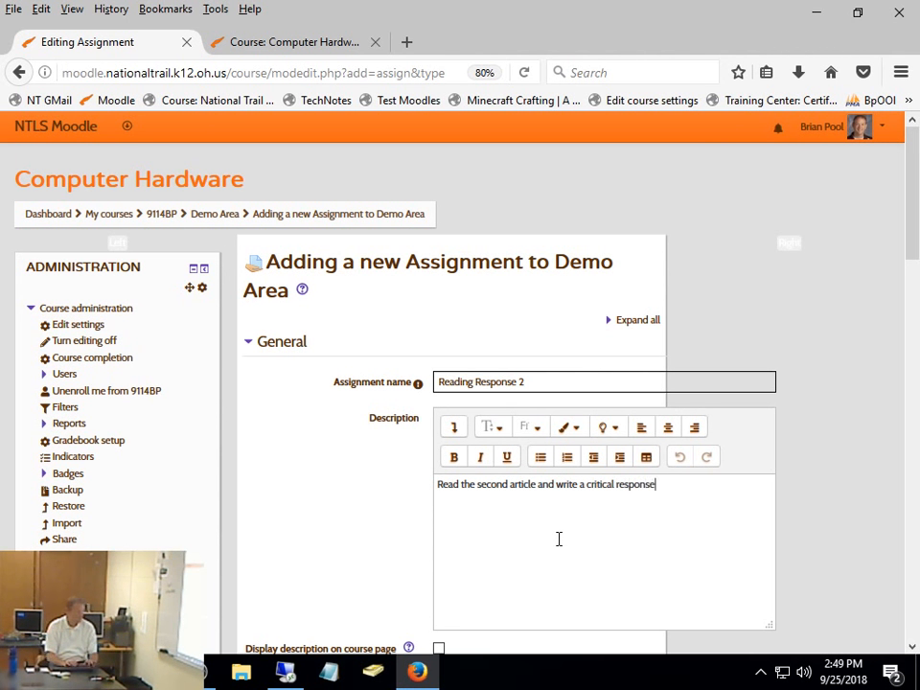
type(".")
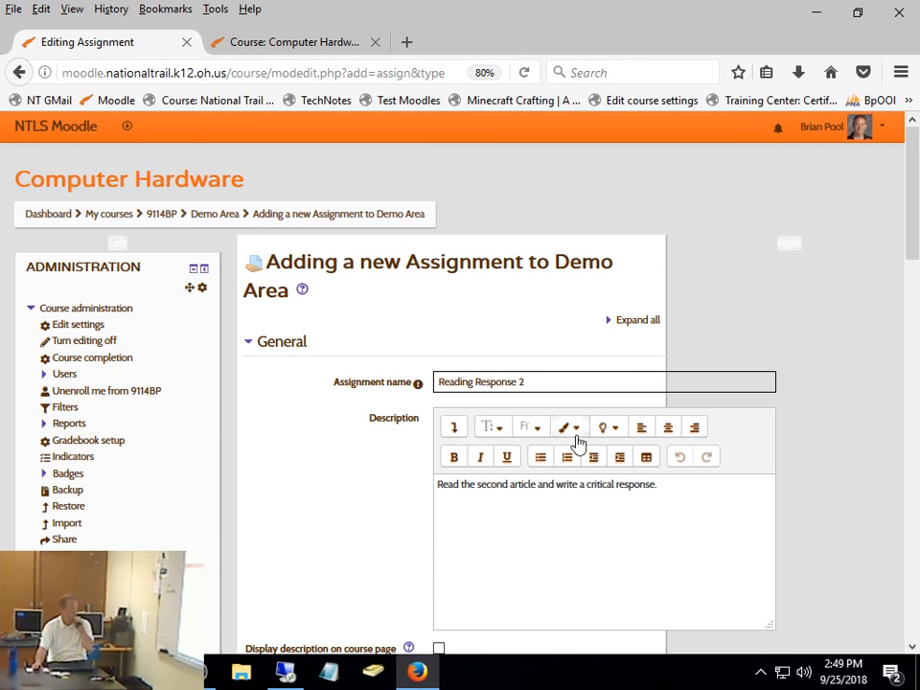
- Expand all sections of the assignment settings form
scroll(578, 443, "down", 3)
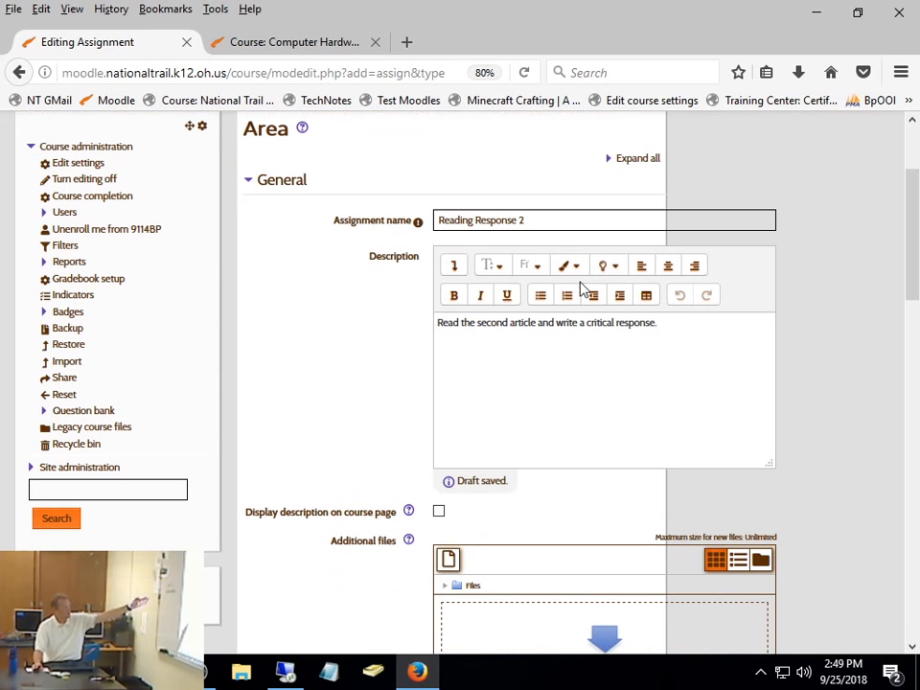
scroll(581, 286, "down", 4)
scroll(614, 287, "up", 7)
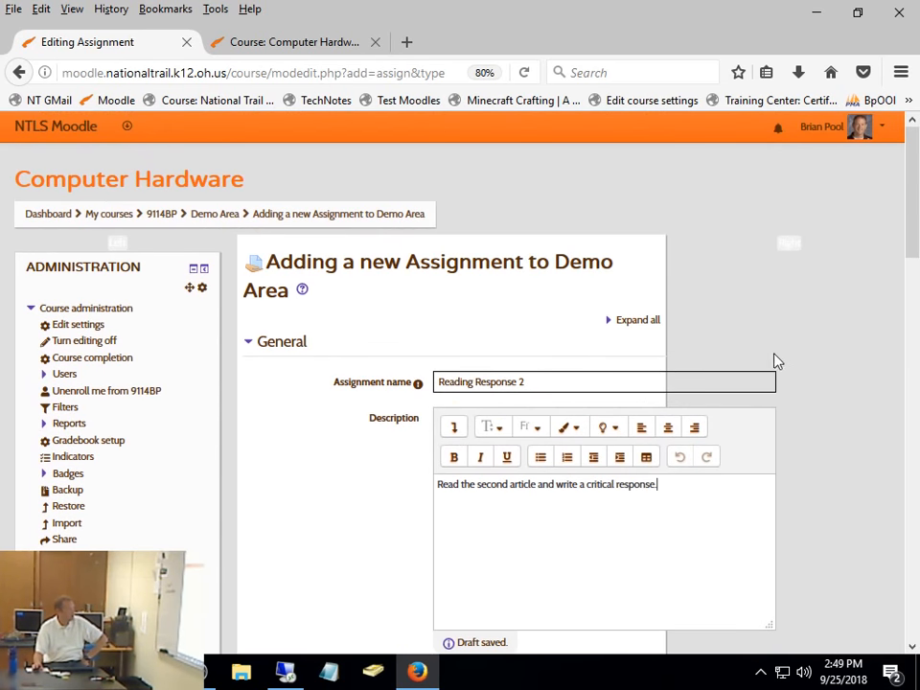
left_click(634, 324)
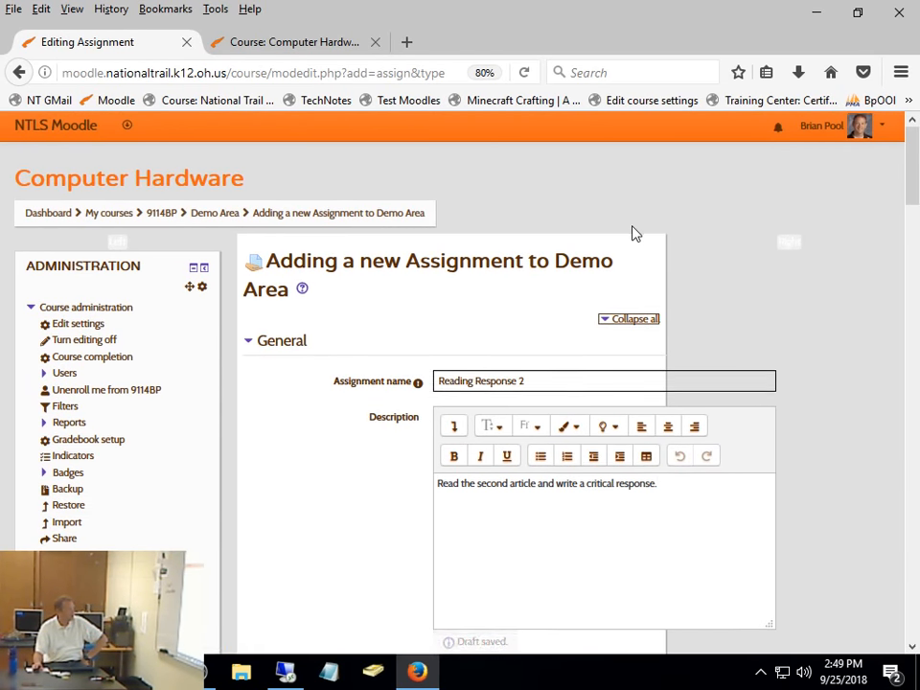
- Allow online text as a submission type in addition to file submissions, leaving the word limit disabled
scroll(633, 233, "down", 7)
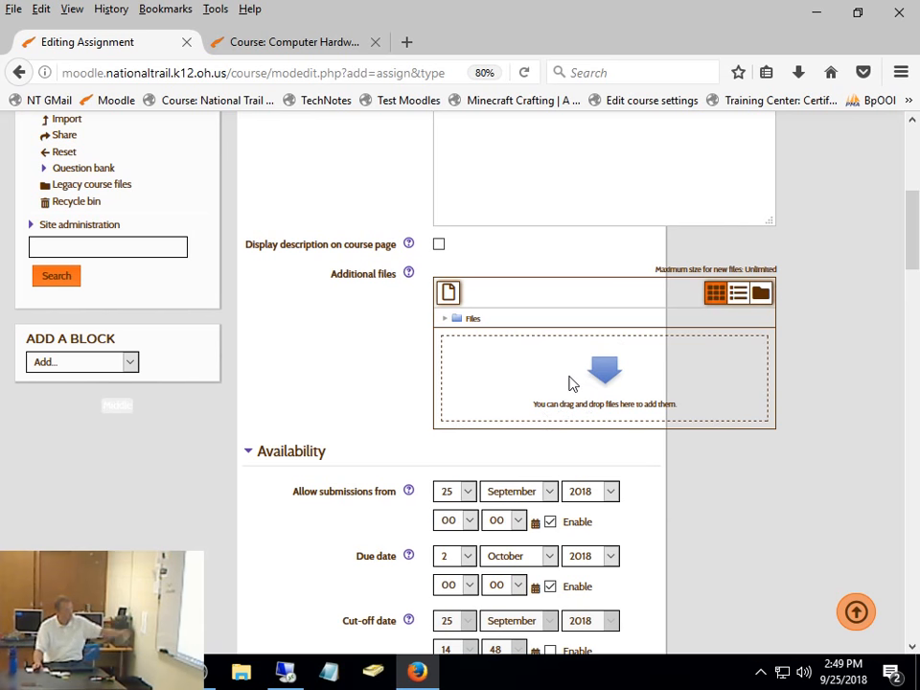
scroll(573, 384, "down", 1)
scroll(570, 383, "down", 1)
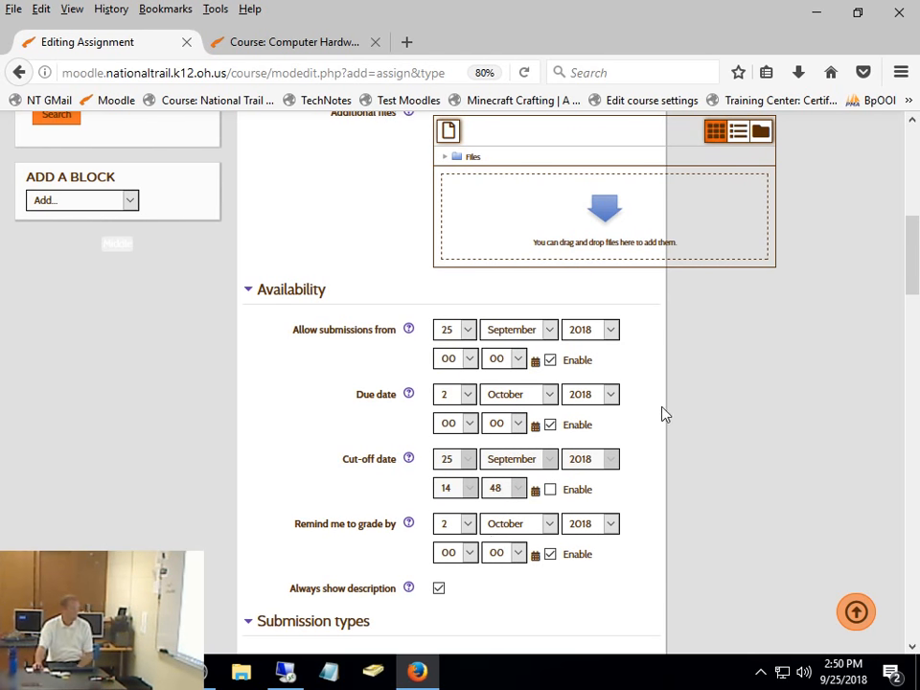
scroll(662, 414, "down", 2)
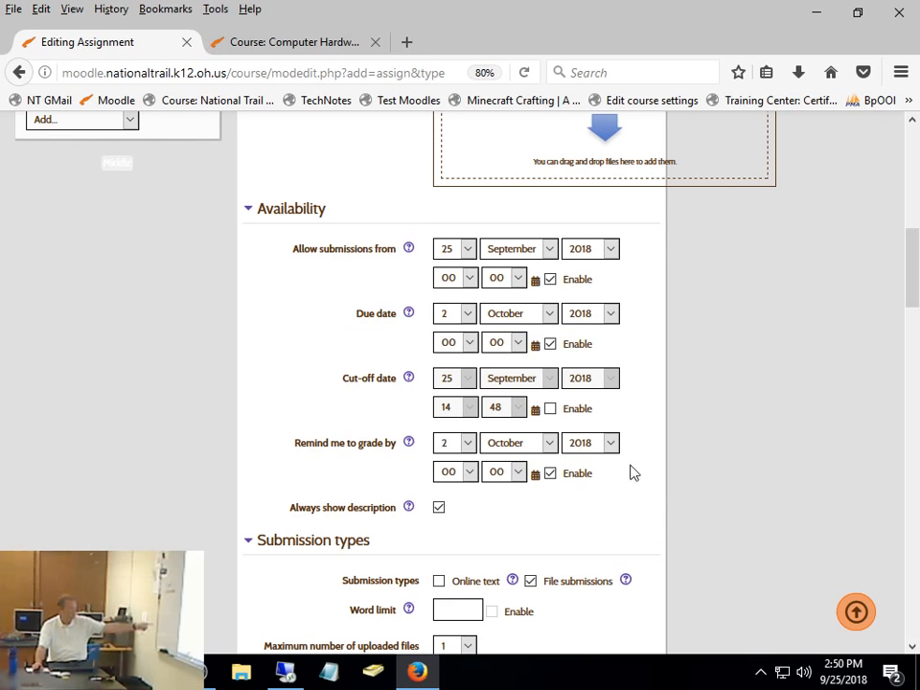
scroll(631, 472, "down", 2)
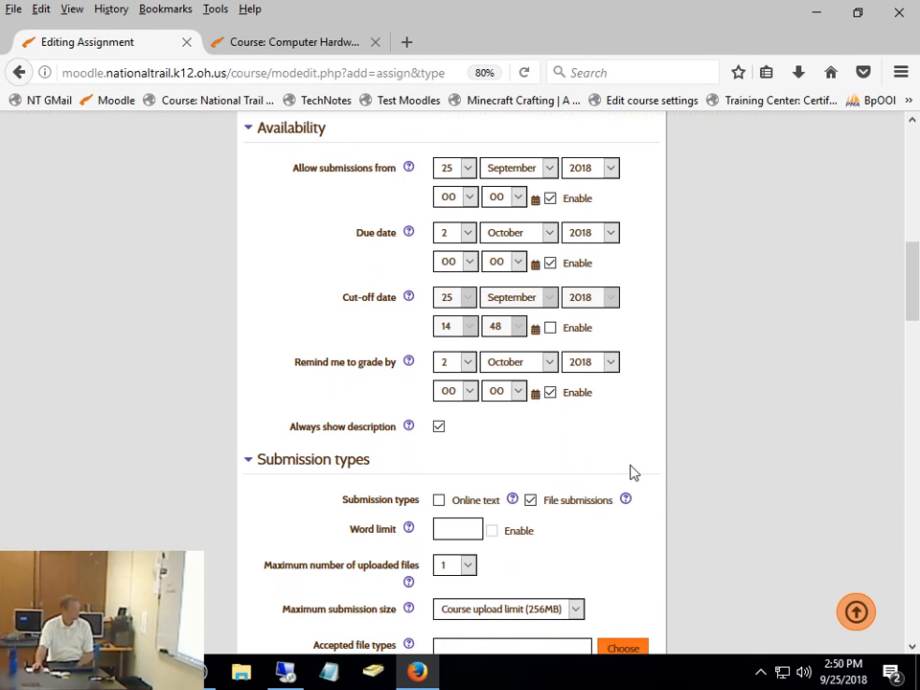
scroll(631, 472, "down", 3)
scroll(631, 473, "down", 2)
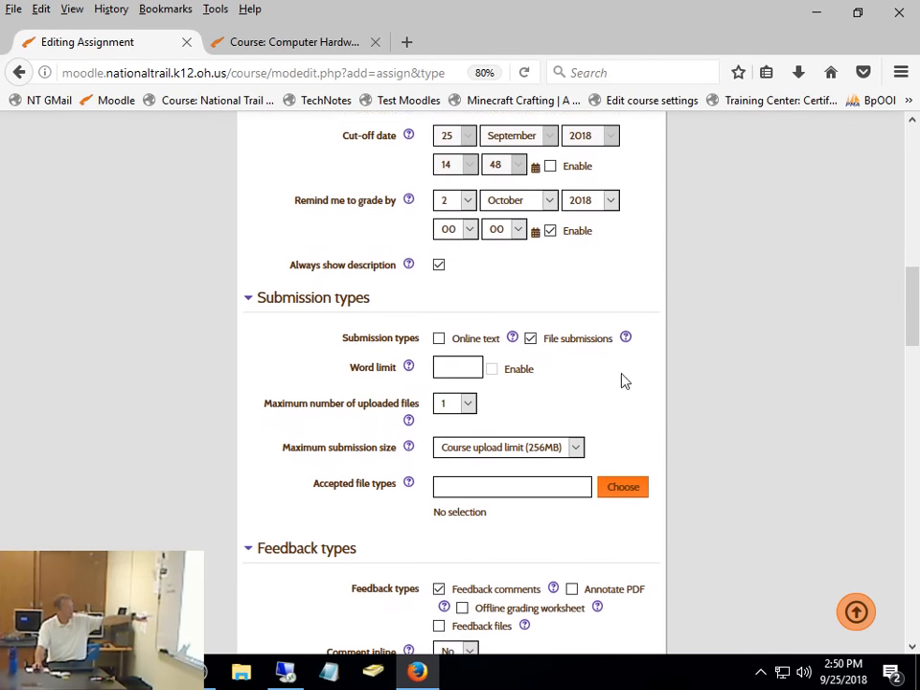
left_click(439, 340)
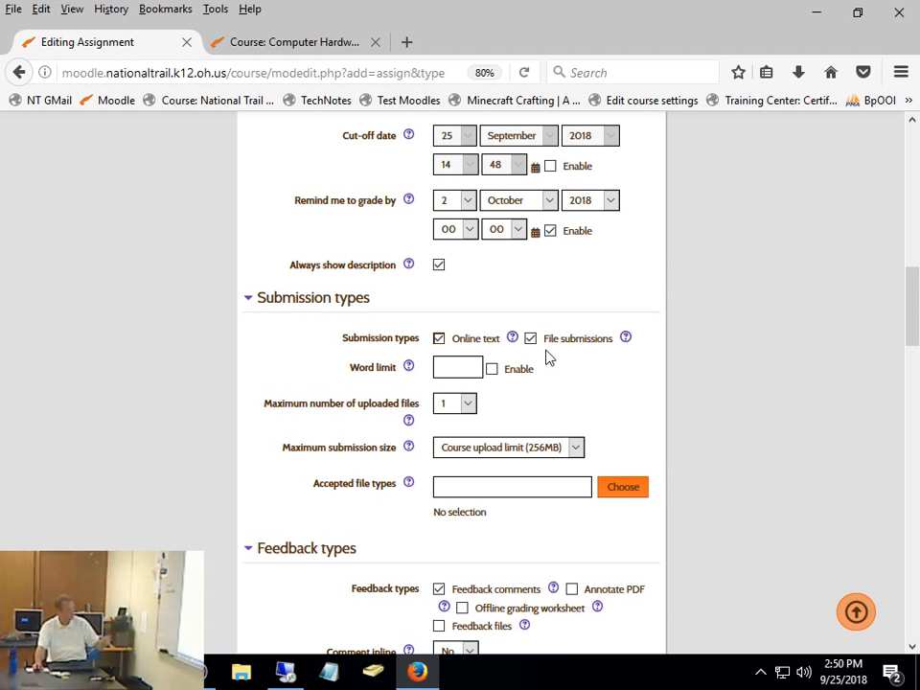
left_click(491, 373)
left_click(493, 371)
- Enable Feedback files and Annotate PDF as feedback types for the assignment
scroll(566, 399, "down", 2)
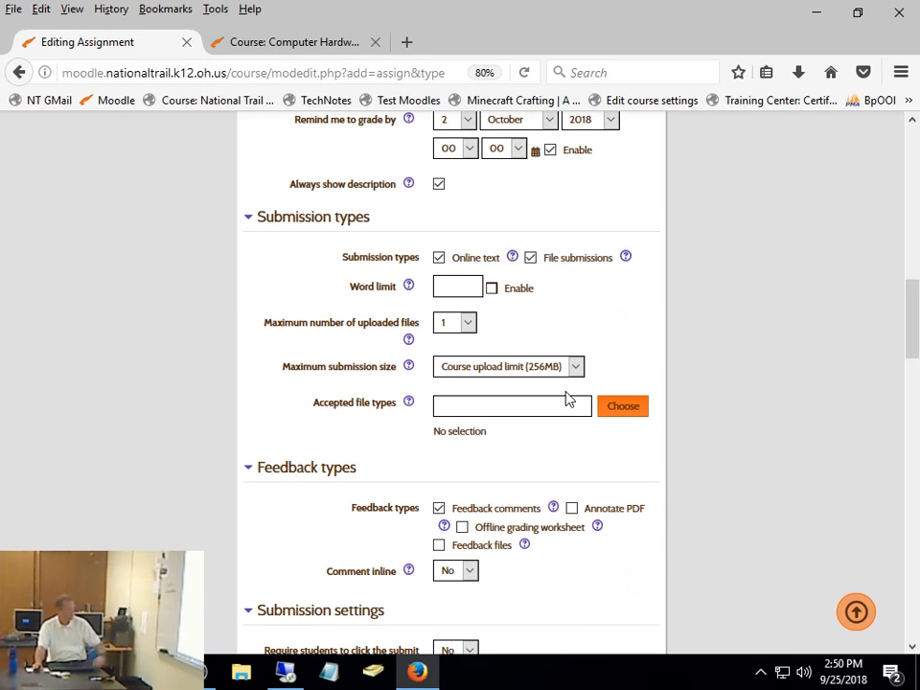
scroll(567, 337, "down", 5)
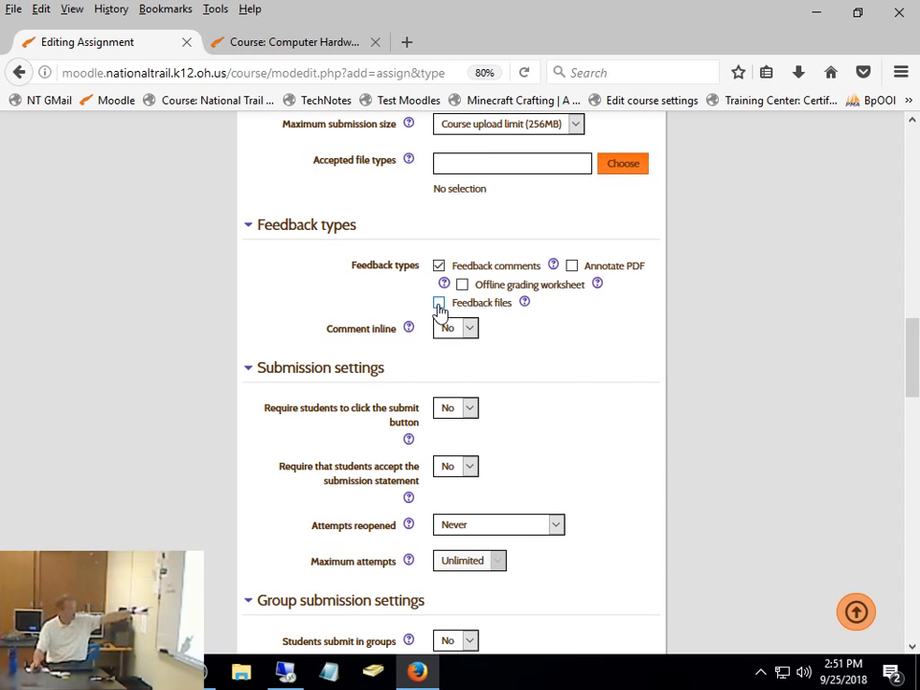
left_click(439, 305)
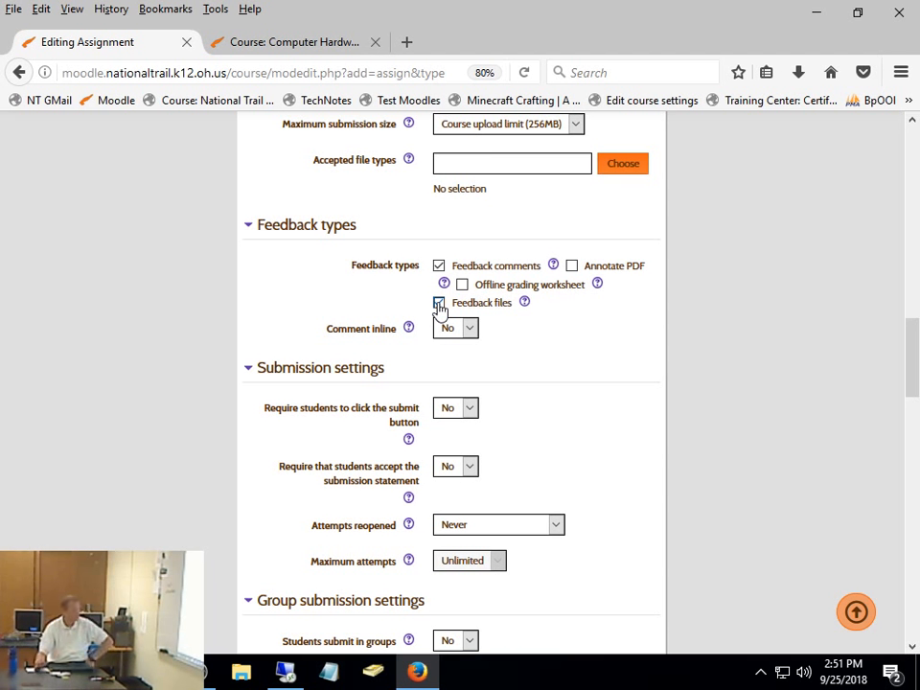
left_click(572, 267)
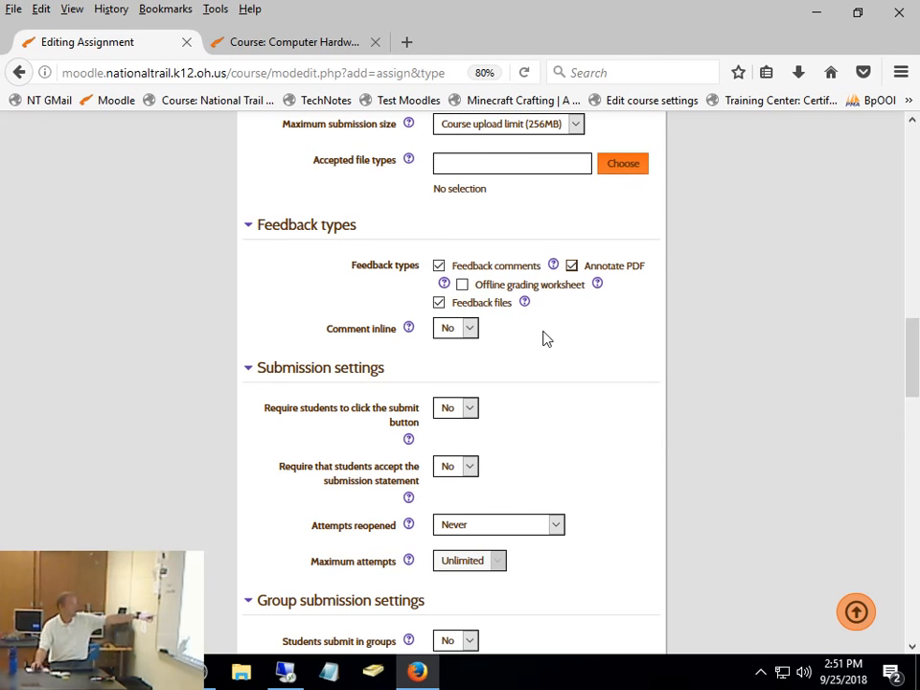
- Try setting the requirement that students click the submit button to Yes, and return it to No
scroll(543, 337, "down", 1)
scroll(543, 337, "down", 2)
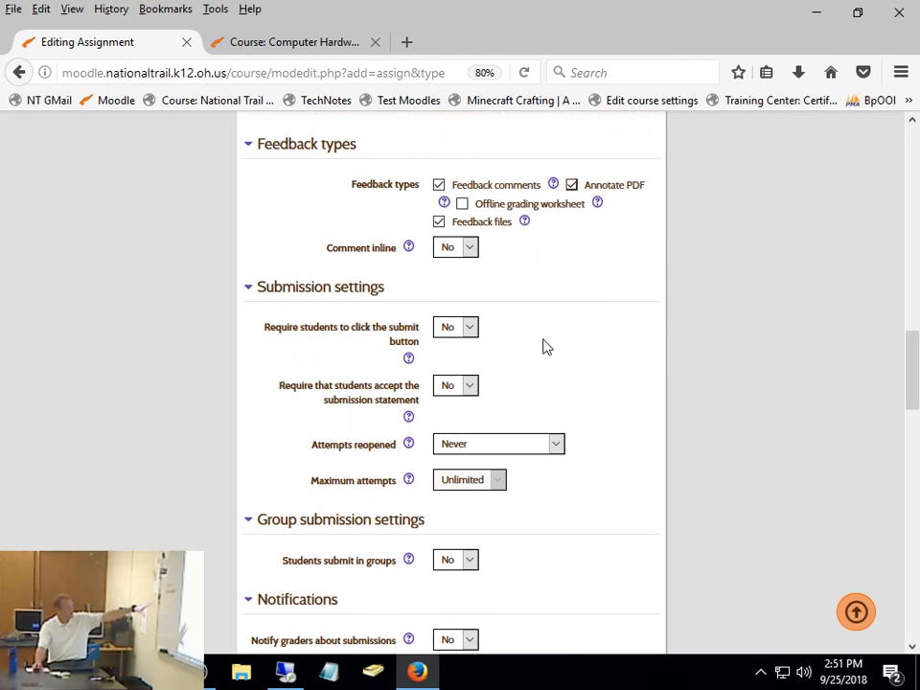
left_click(456, 336)
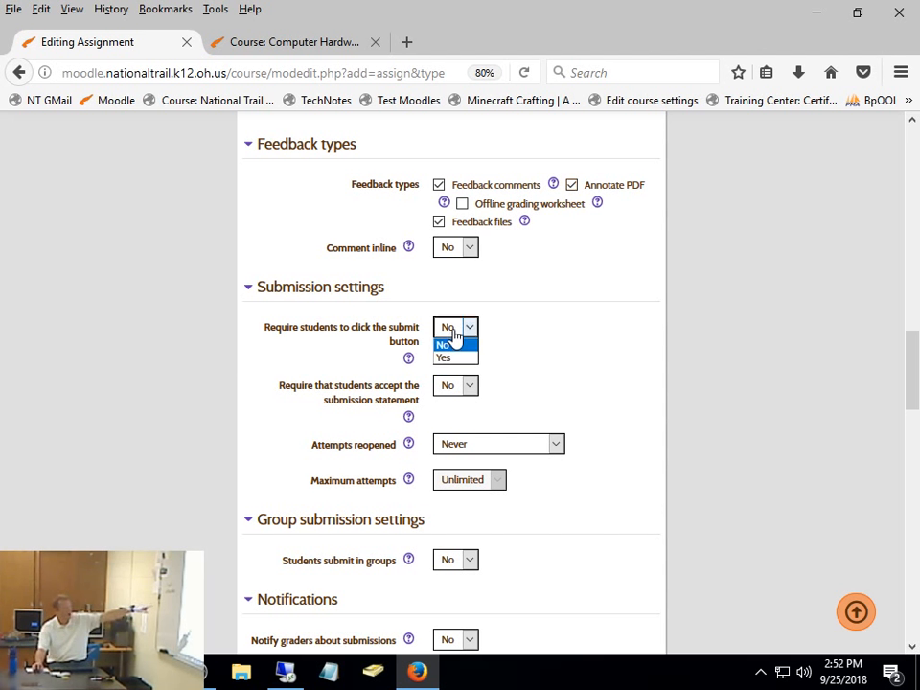
left_click(450, 359)
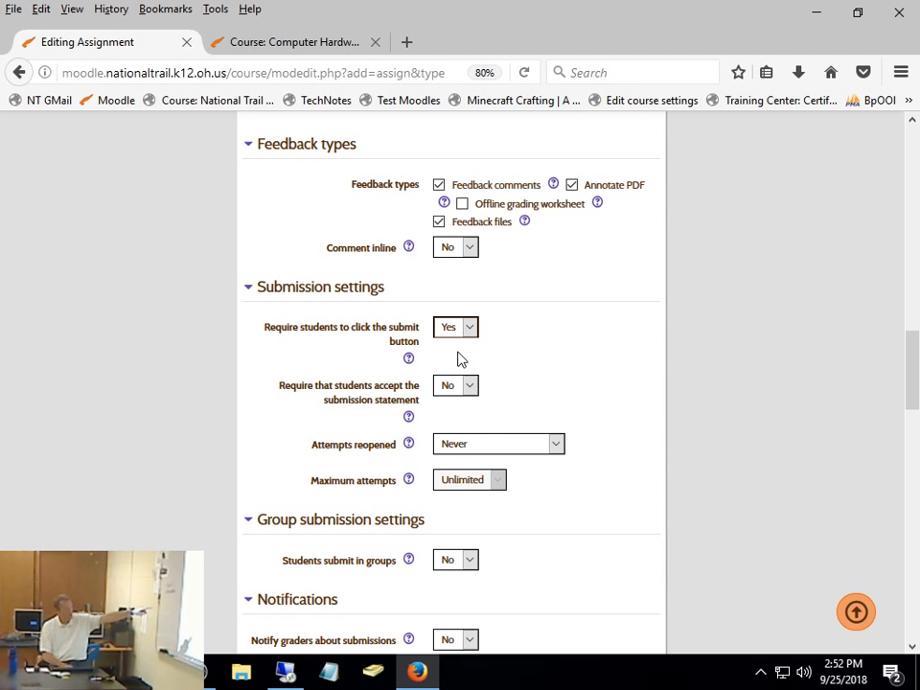
left_click(469, 333)
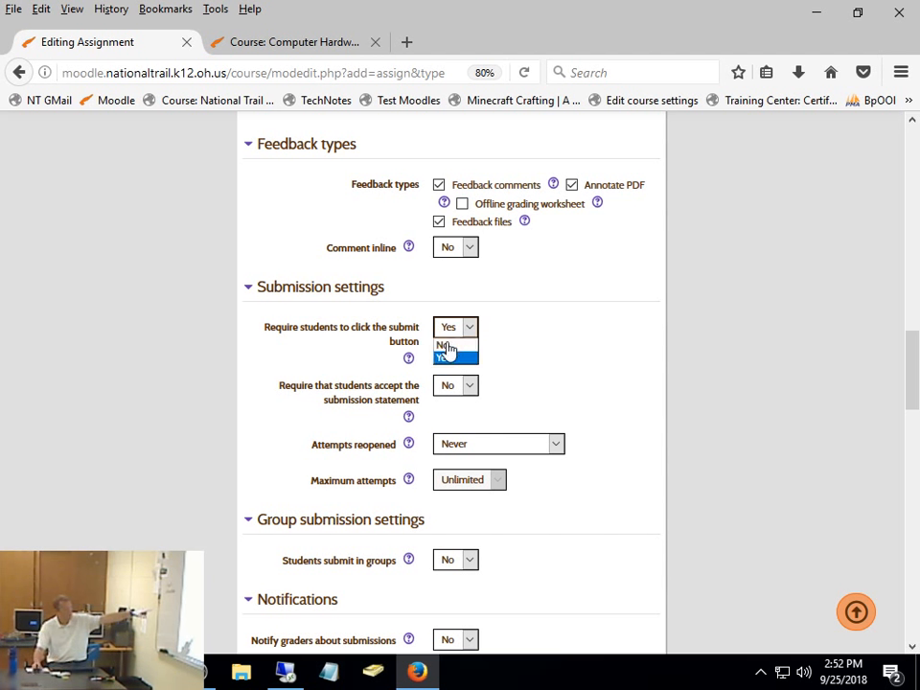
left_click(448, 350)
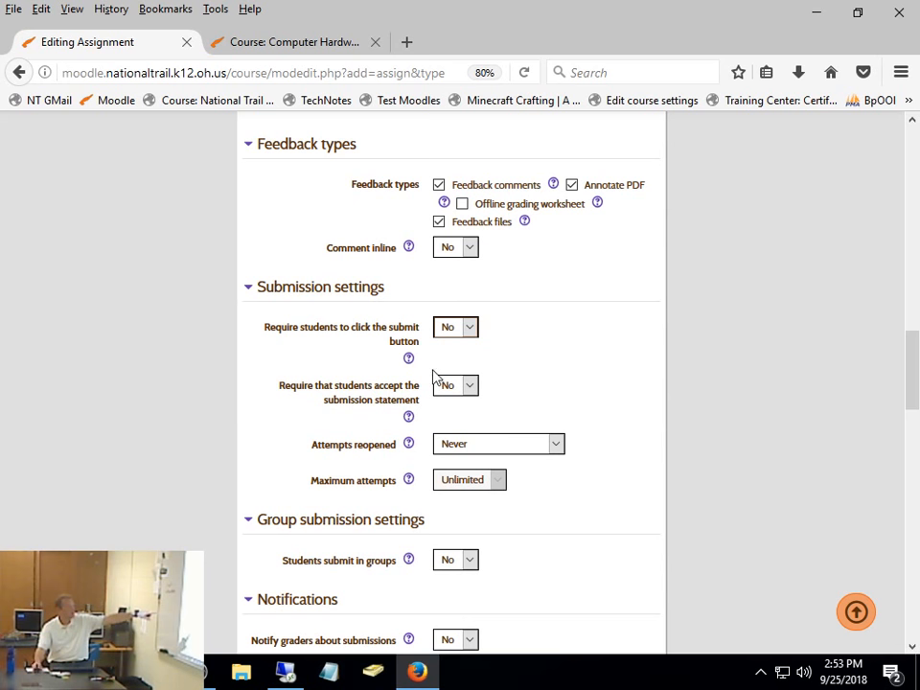
- Read the help on the submission statement requirement and set Require that students accept the submission statement to Yes
left_click(469, 387)
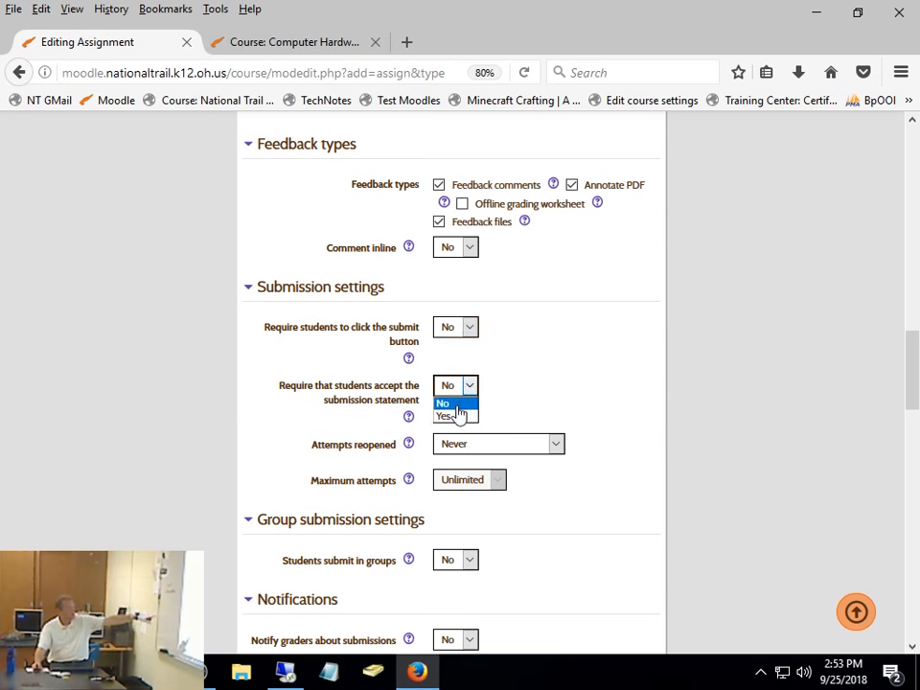
left_click(409, 420)
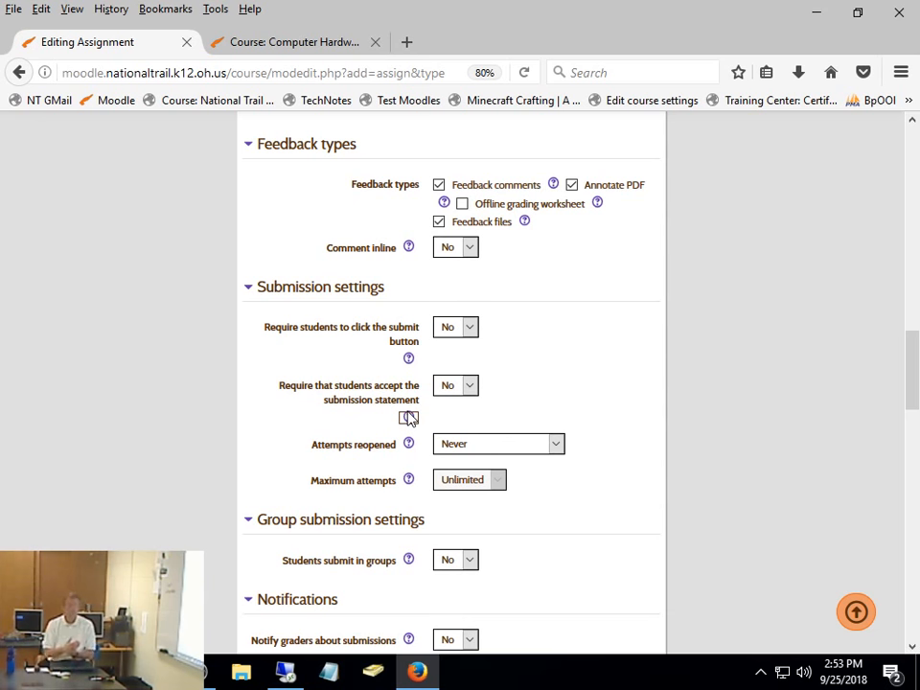
left_click(413, 421)
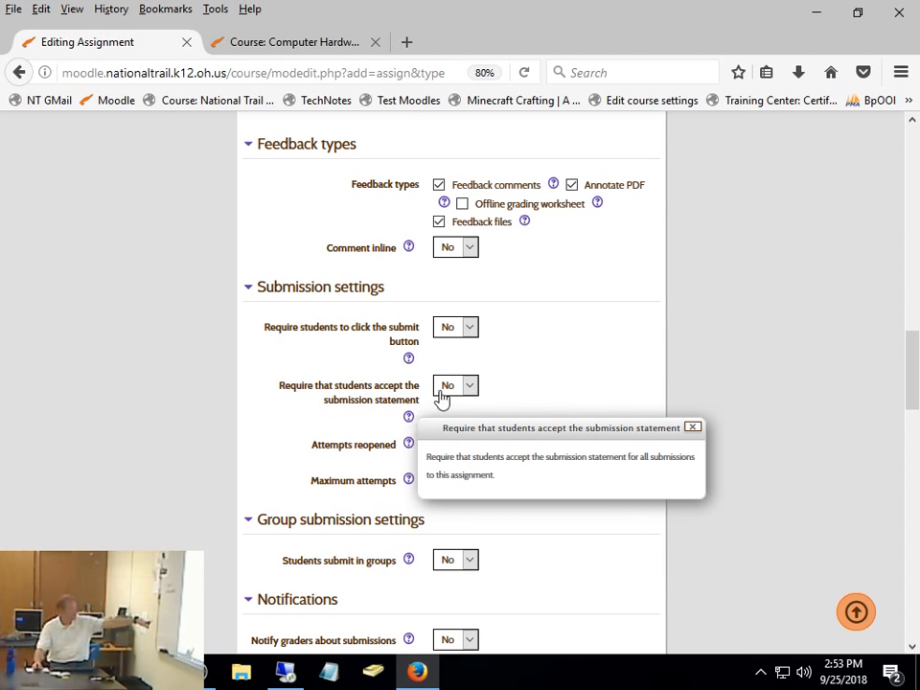
left_click(452, 391)
left_click(450, 388)
left_click(444, 416)
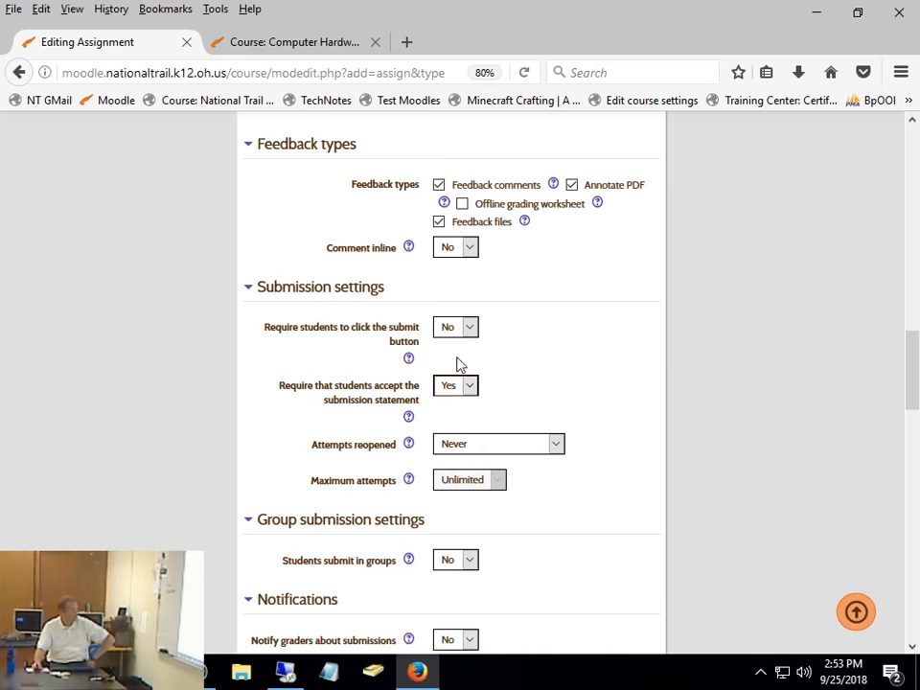
- Set Require students to click the submit button to Yes in the submission settings
left_click(456, 327)
left_click(451, 356)
left_click(458, 328)
left_click(463, 357)
left_click(468, 331)
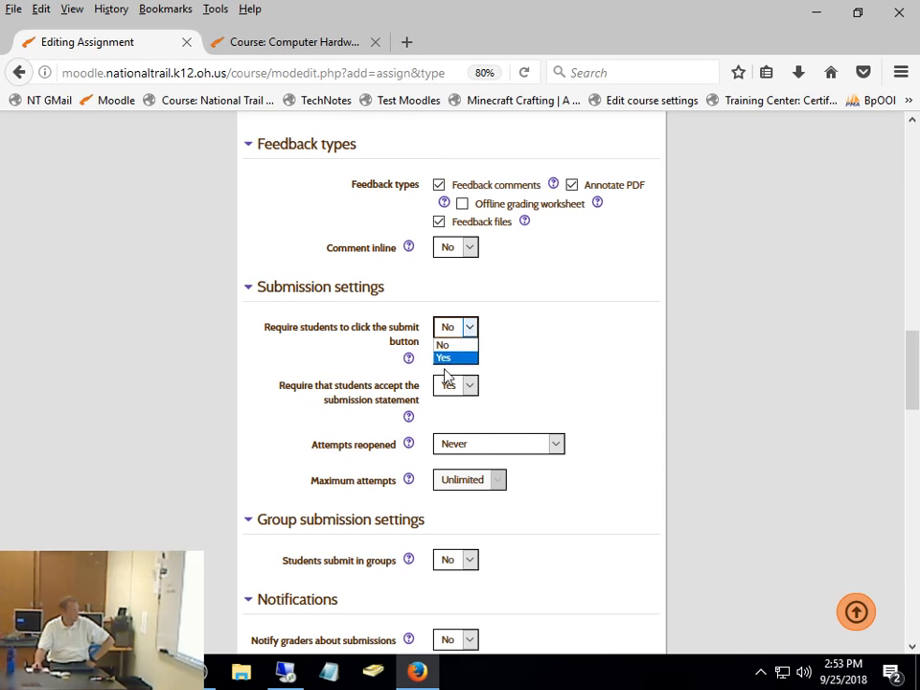
left_click(448, 360)
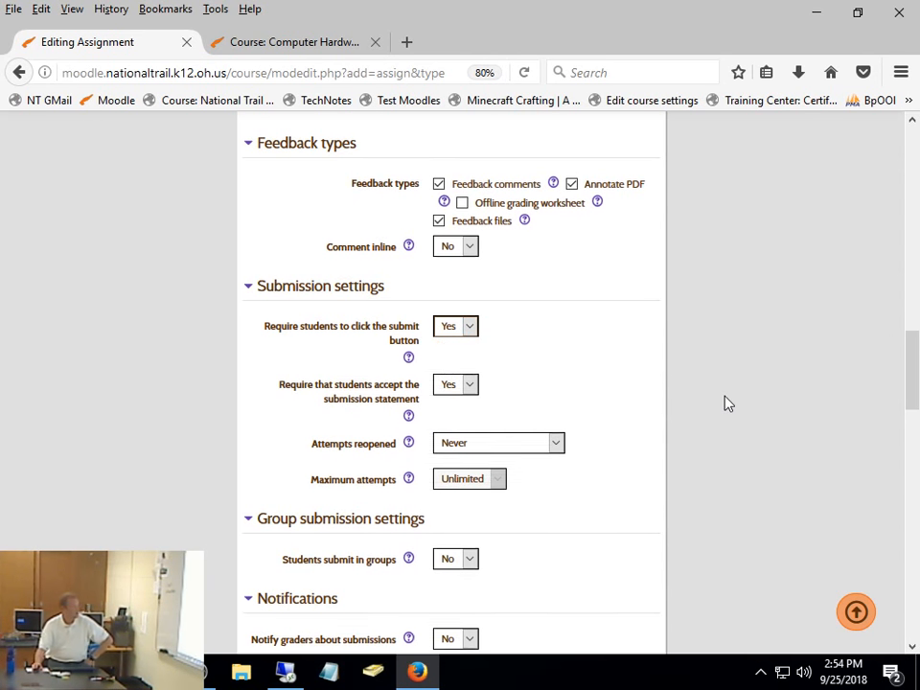
- Set Attempts reopened to Manually and read the help explaining its options
scroll(408, 346, "down", 2)
left_click(522, 374)
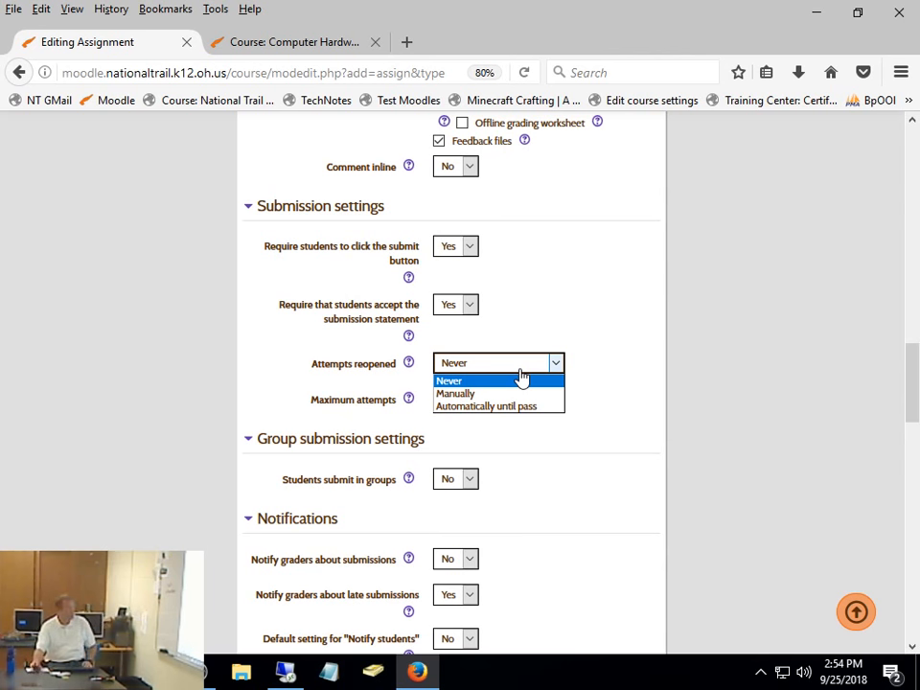
left_click(519, 397)
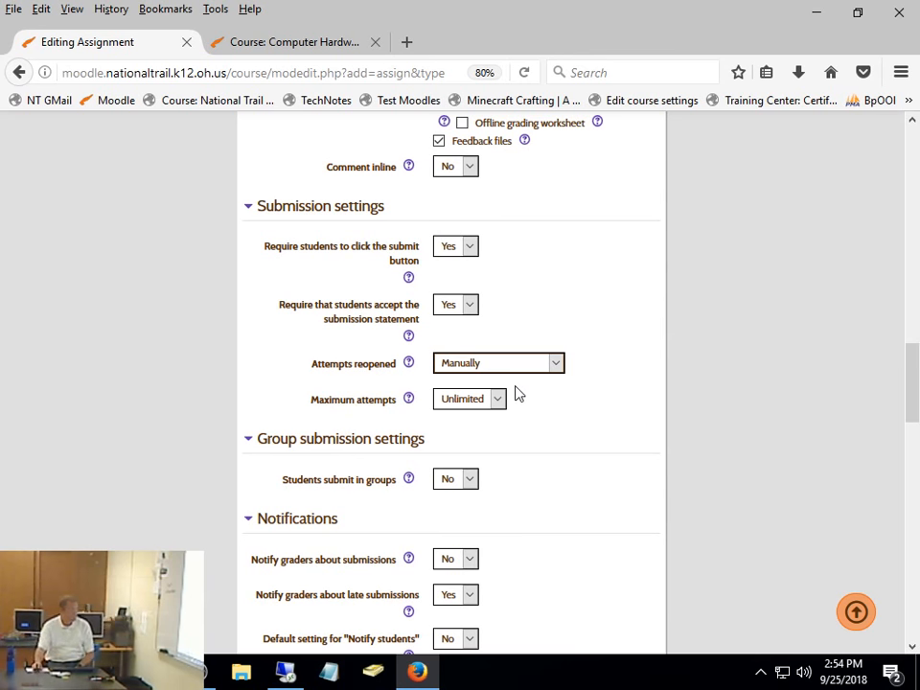
left_click(518, 374)
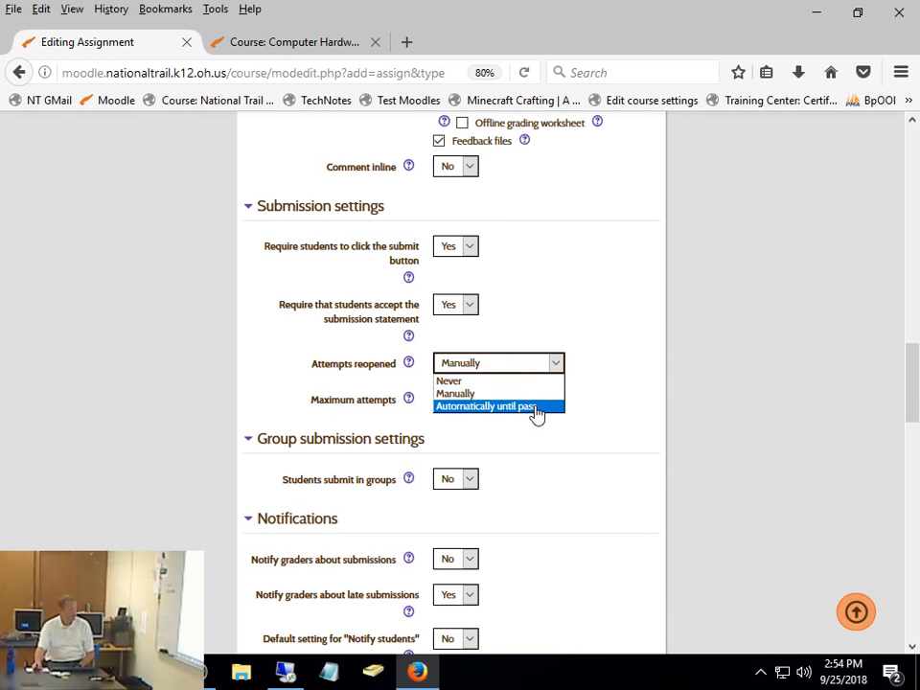
left_click(530, 386)
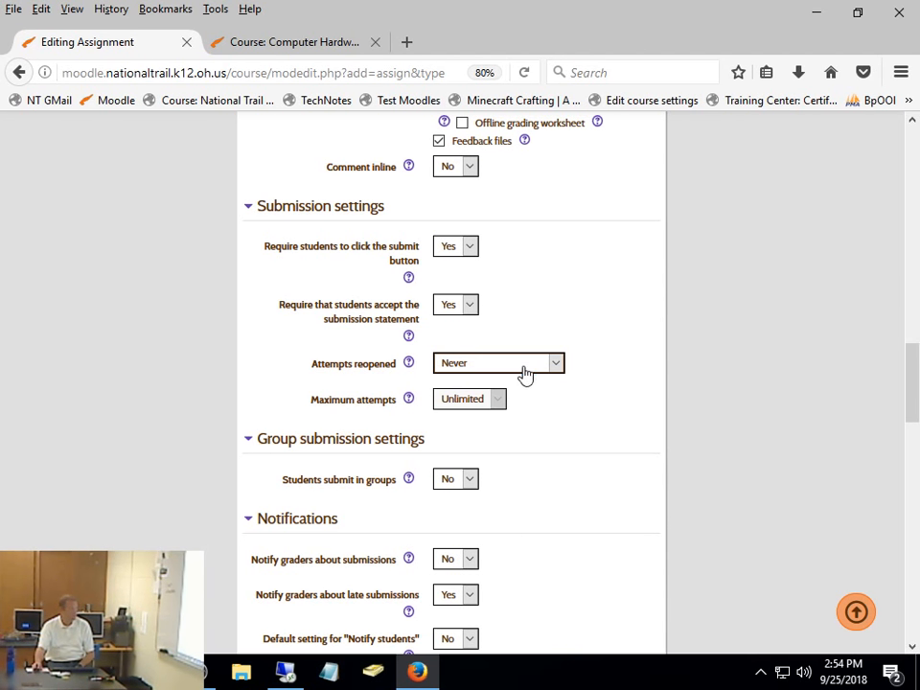
left_click(527, 372)
left_click(528, 394)
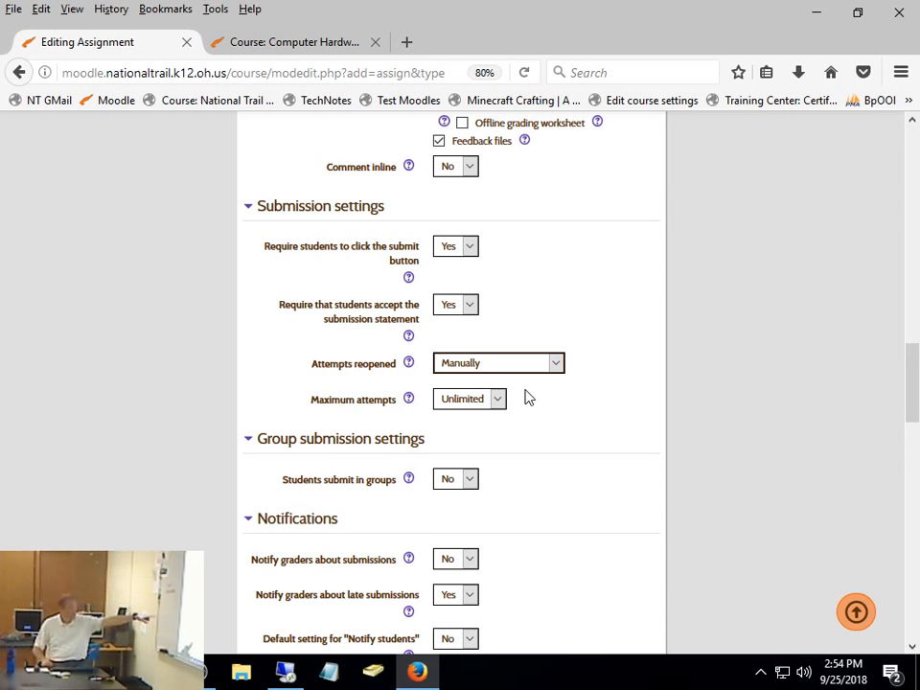
left_click(406, 364)
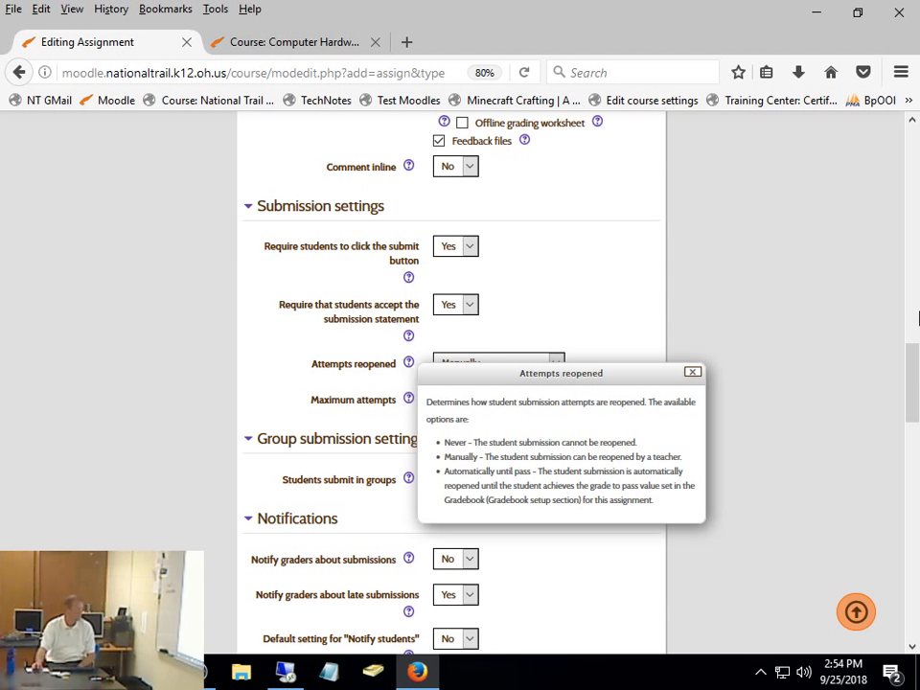
left_click(855, 301)
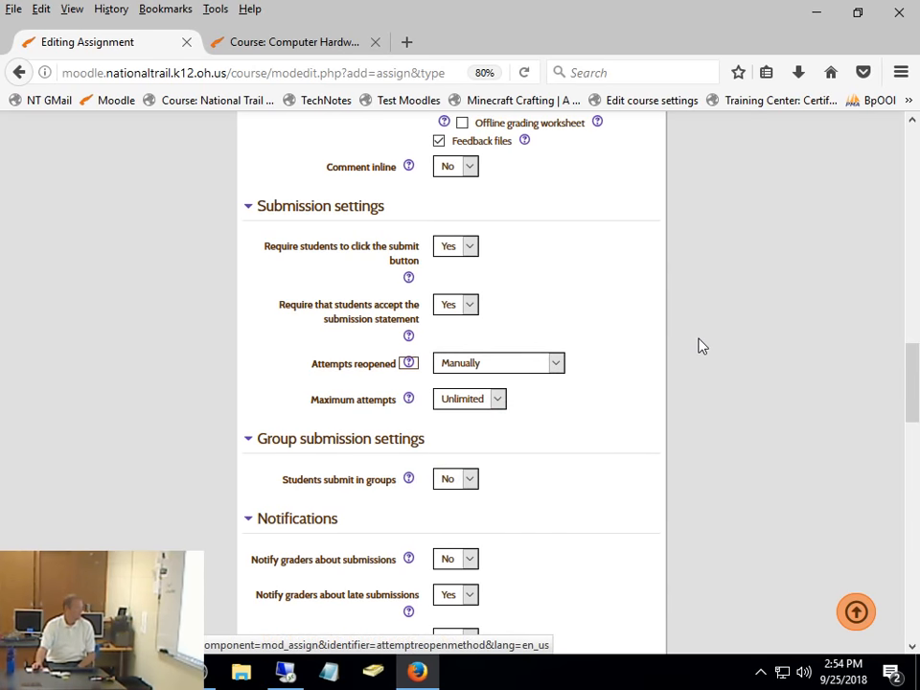
- View the choices for students submitting in groups, leaving the setting at No
scroll(699, 343, "down", 3)
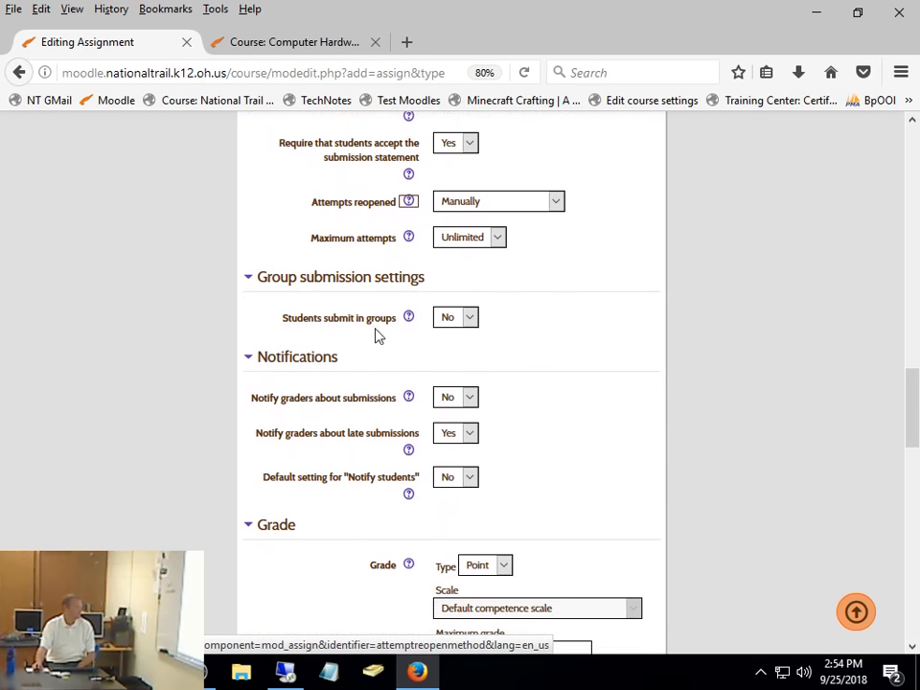
left_click(448, 322)
left_click(452, 326)
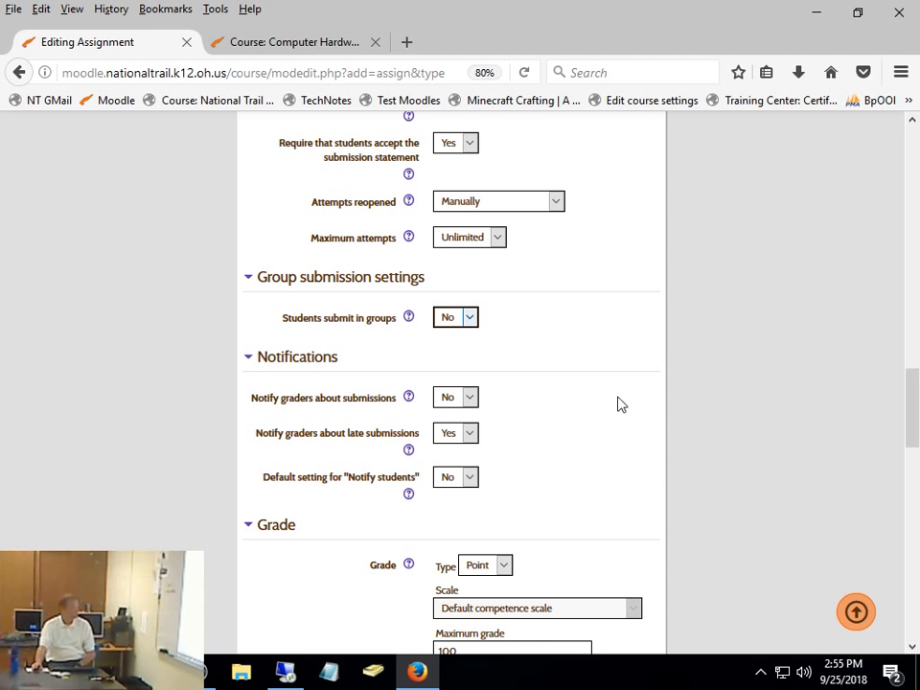
- Set the assignment's maximum grade to 10 and its grade category to 1-Formative
scroll(618, 404, "down", 2)
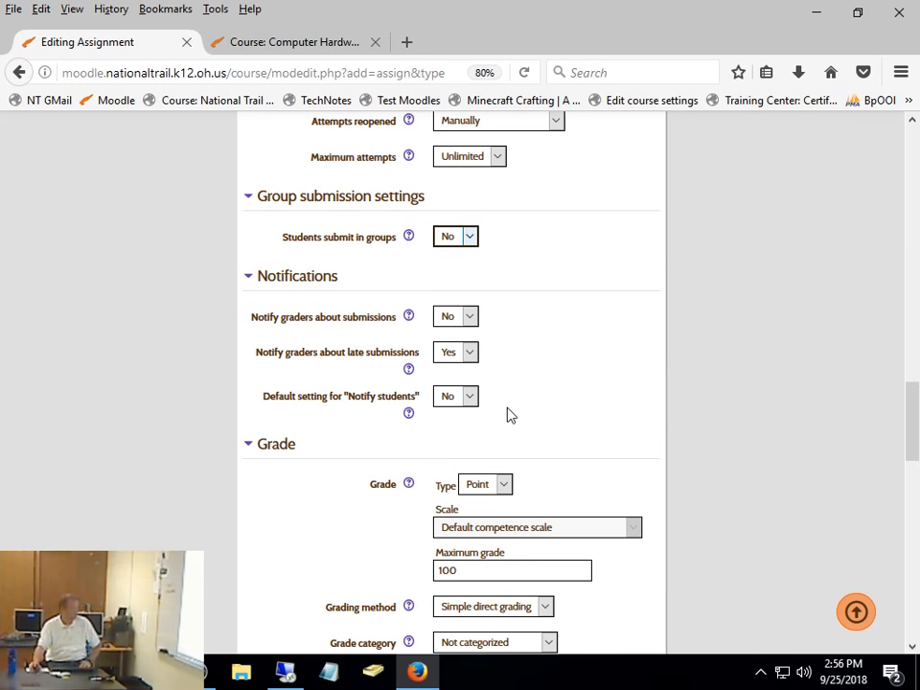
scroll(674, 306, "down", 1)
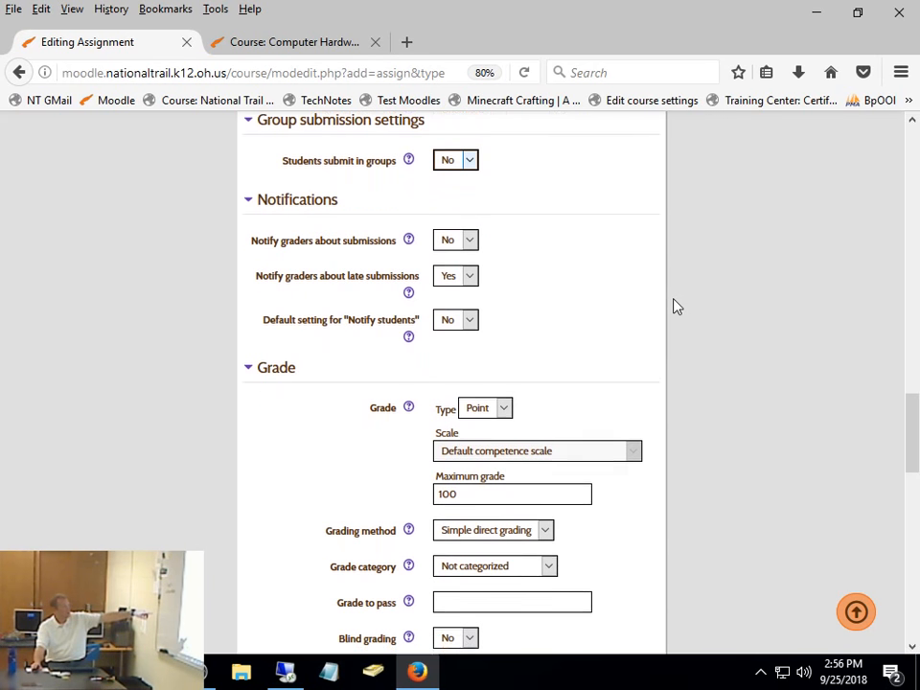
scroll(674, 306, "down", 2)
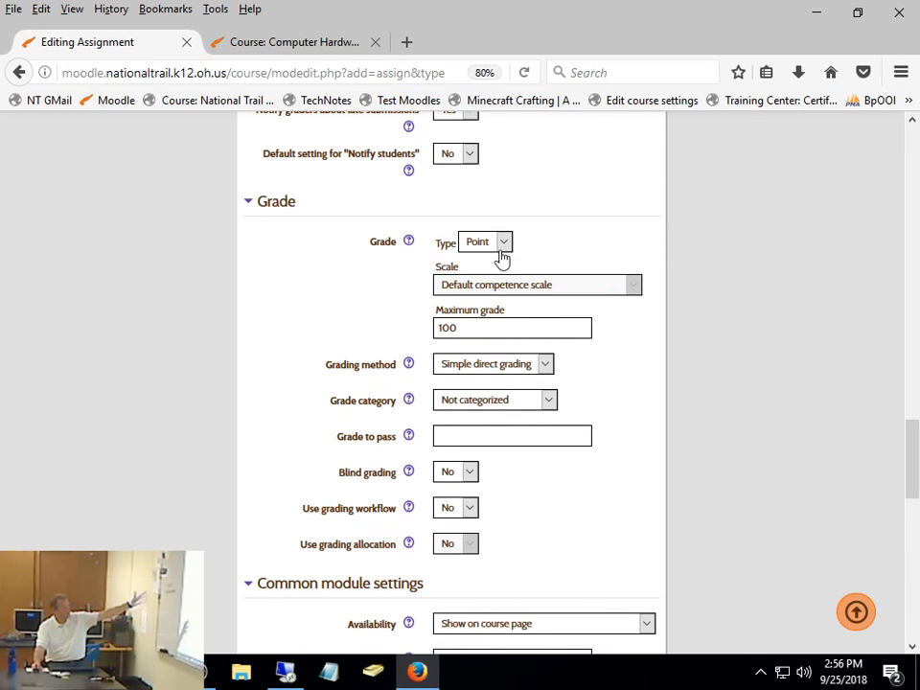
left_click_drag(485, 329, 428, 319)
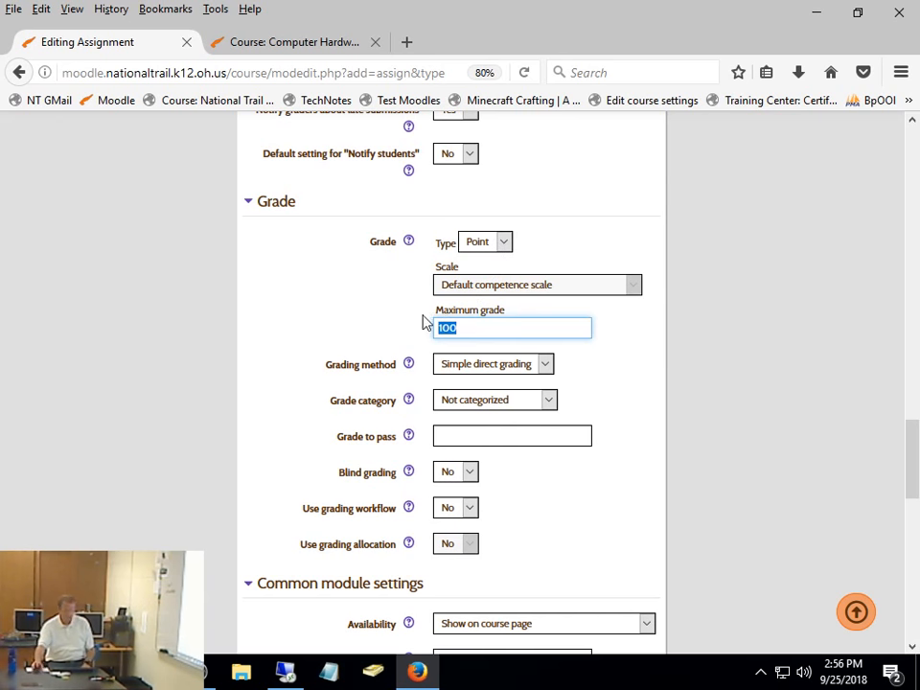
type("10")
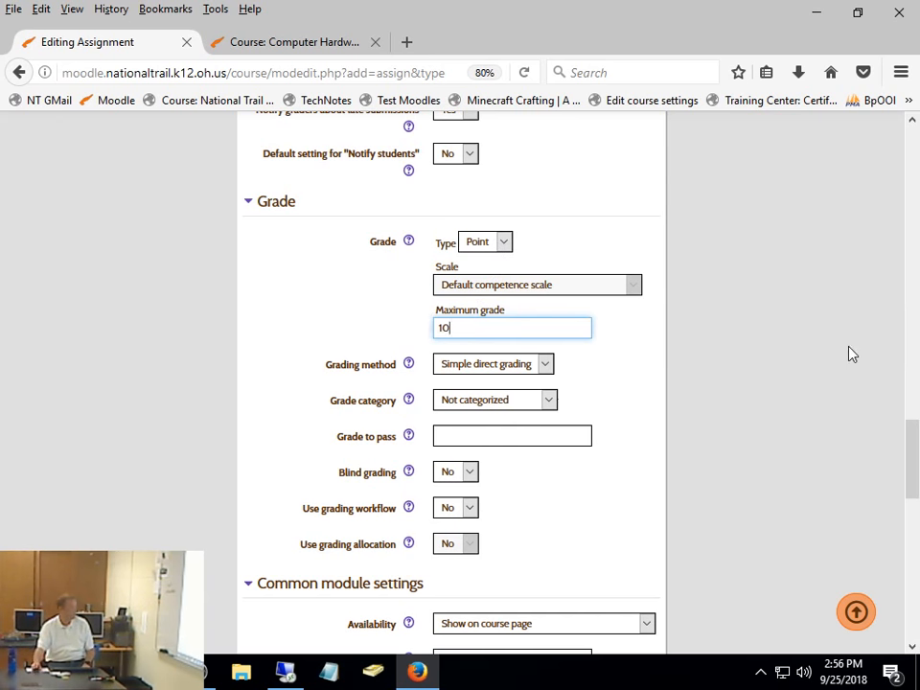
scroll(624, 359, "down", 1)
left_click(515, 320)
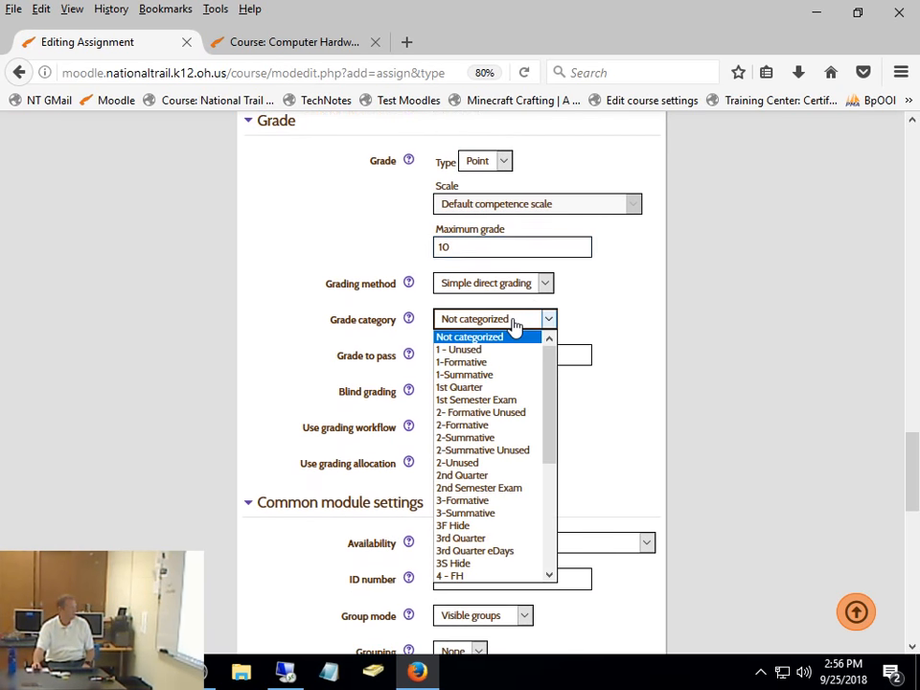
left_click(508, 363)
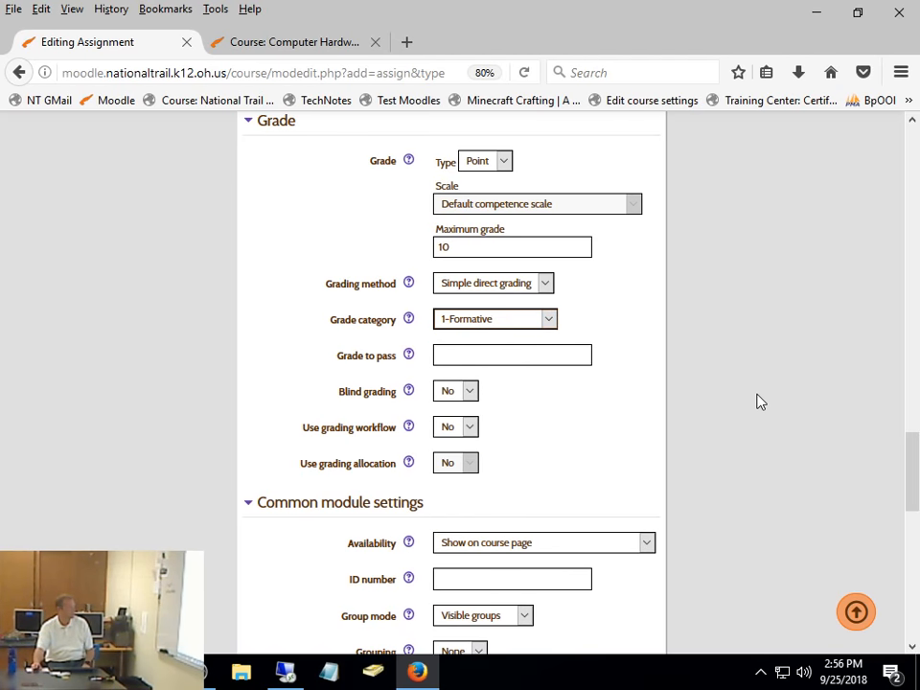
- Read the help on the Blind grading setting and close it
scroll(758, 401, "down", 1)
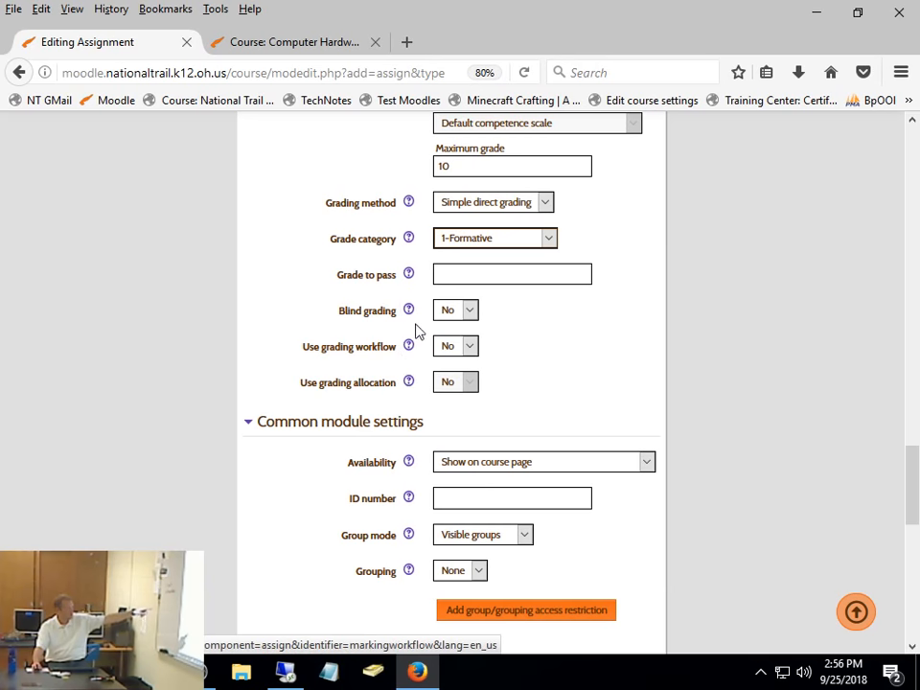
left_click(409, 310)
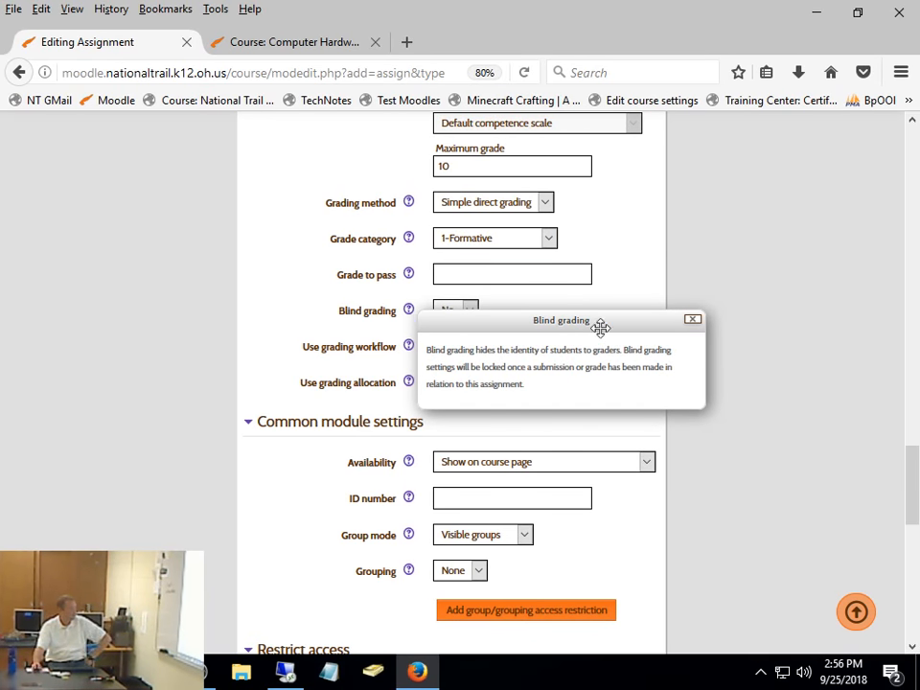
left_click(692, 322)
- Set the assignment's grade to pass to 7
scroll(725, 354, "down", 2)
scroll(725, 354, "up", 3)
left_click(473, 360)
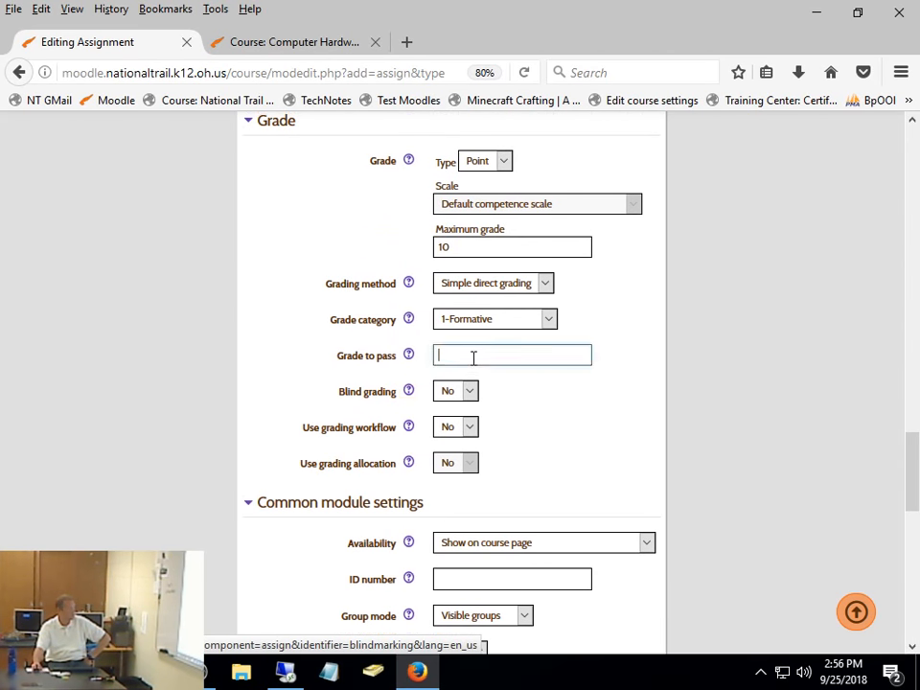
type("7")
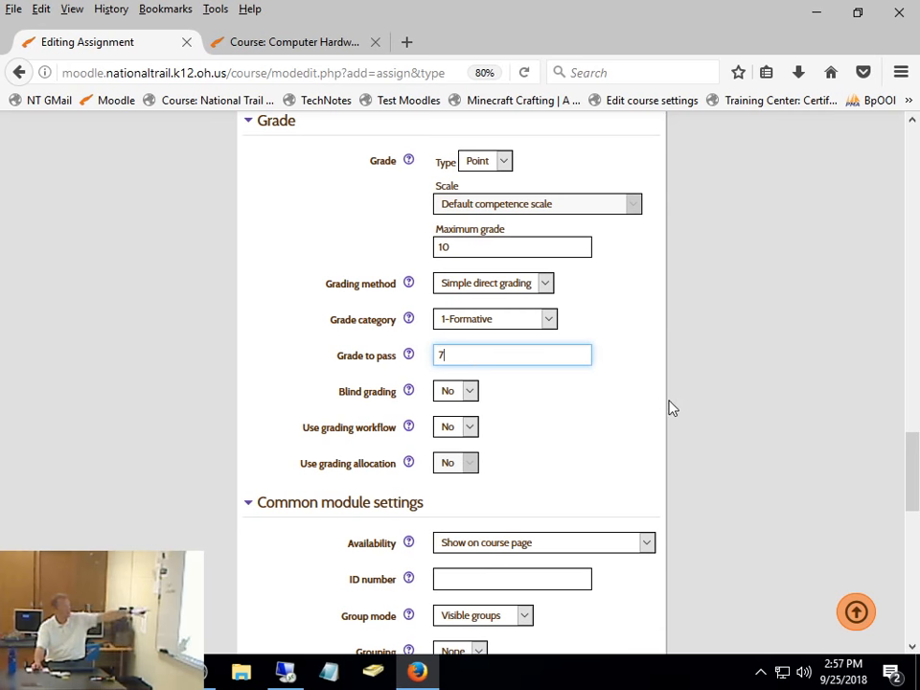
scroll(685, 401, "down", 1)
scroll(684, 400, "up", 1)
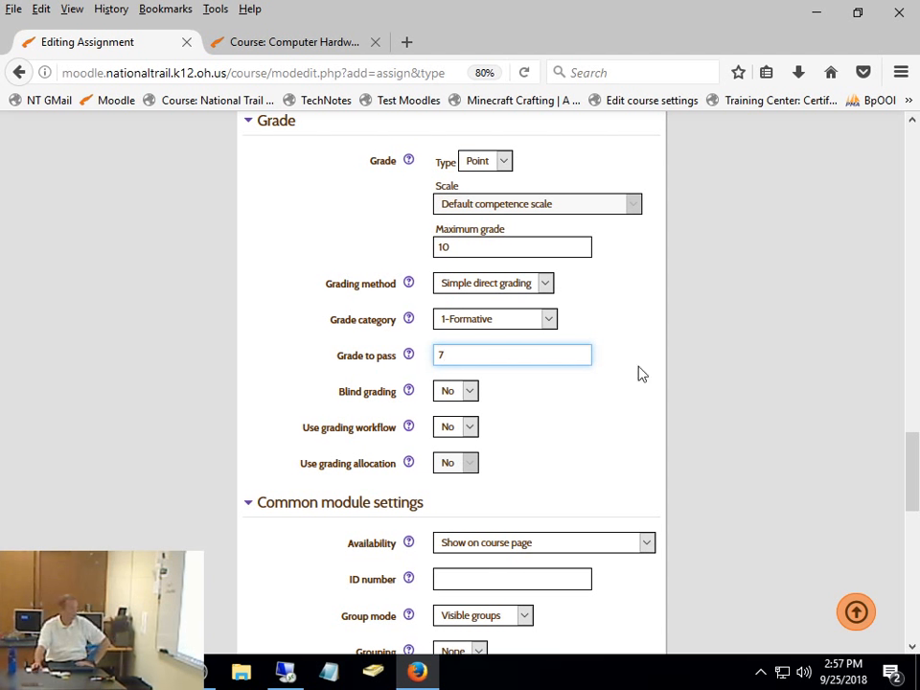
- Change the assignment's grade to pass to 6.5
left_click_drag(456, 354, 421, 353)
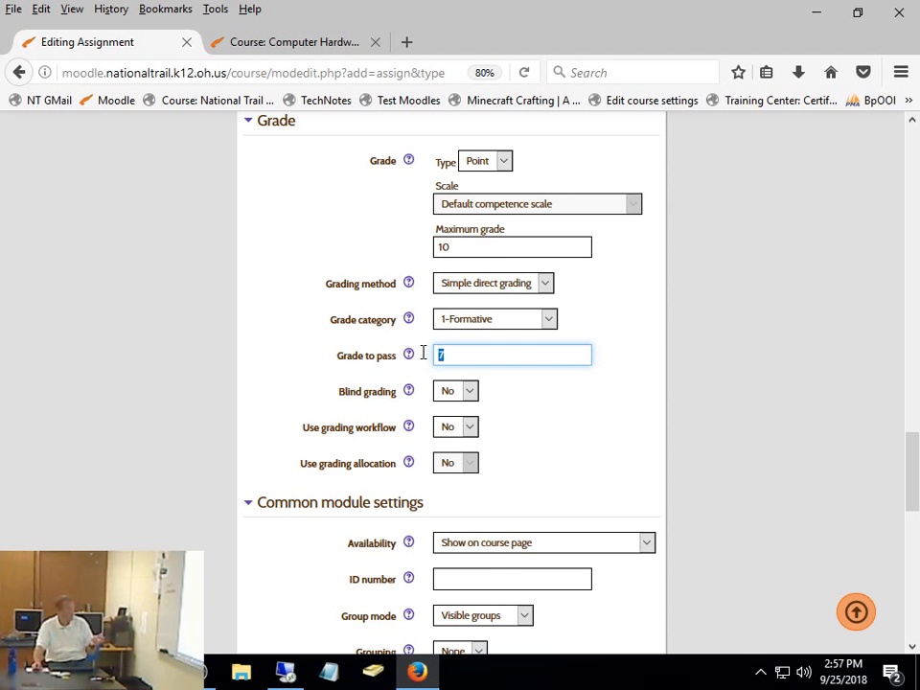
type("6")
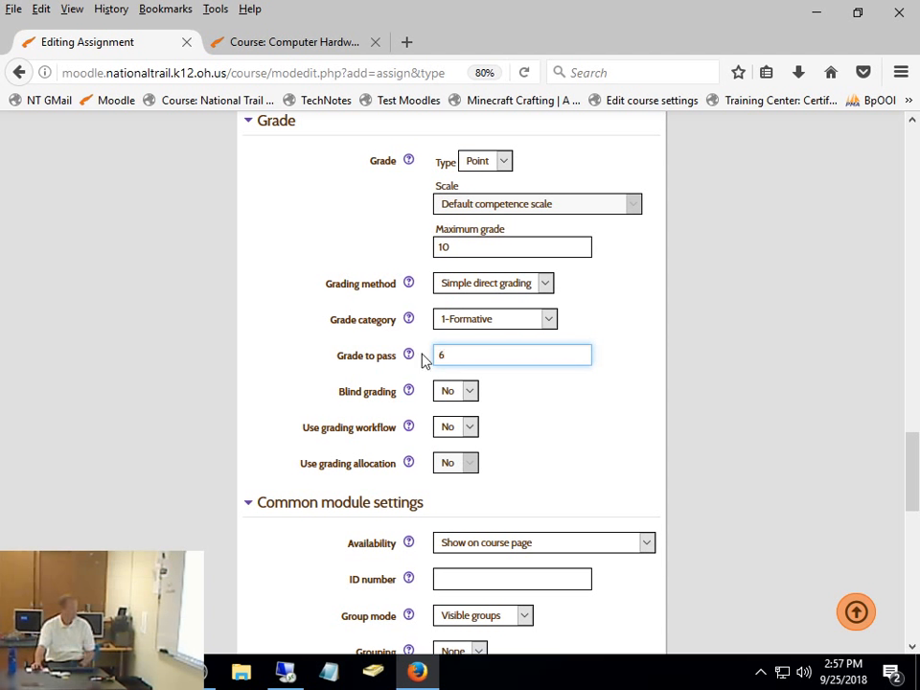
type(".5")
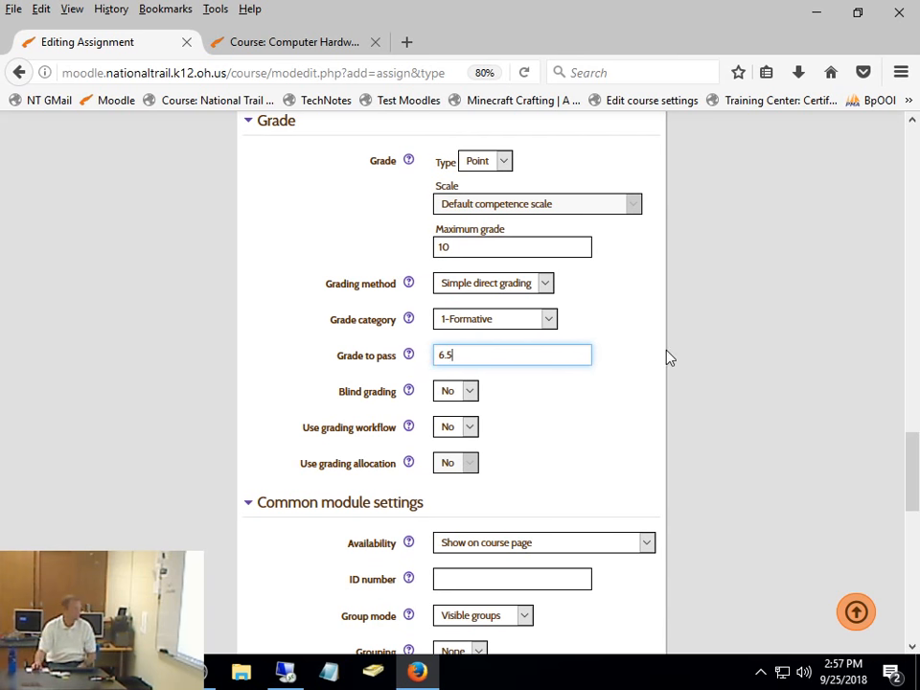
- View the availability options in the common module settings, leaving Show on course page selected
scroll(669, 357, "down", 1)
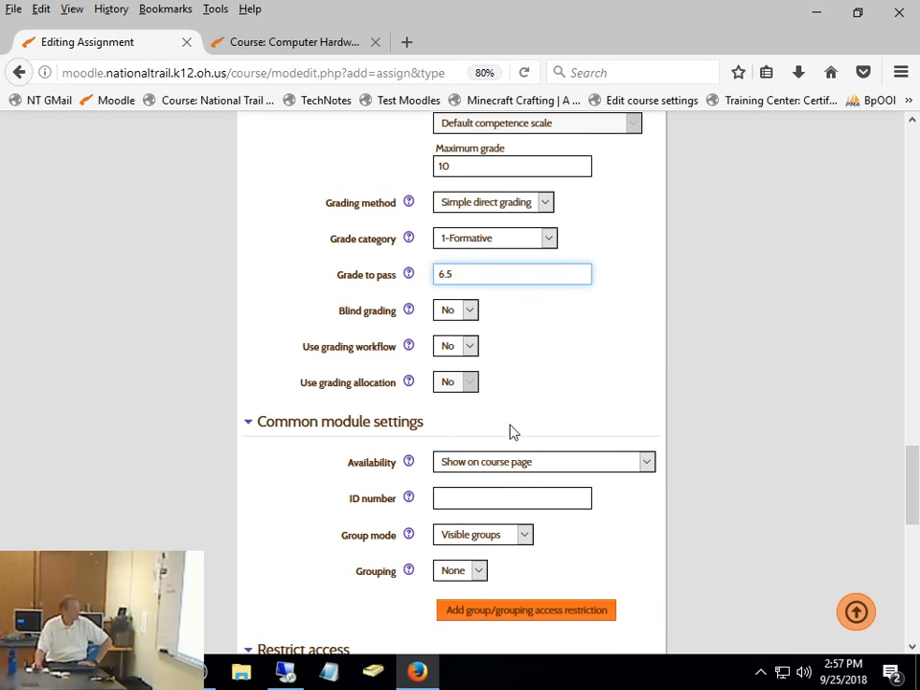
scroll(587, 383, "down", 3)
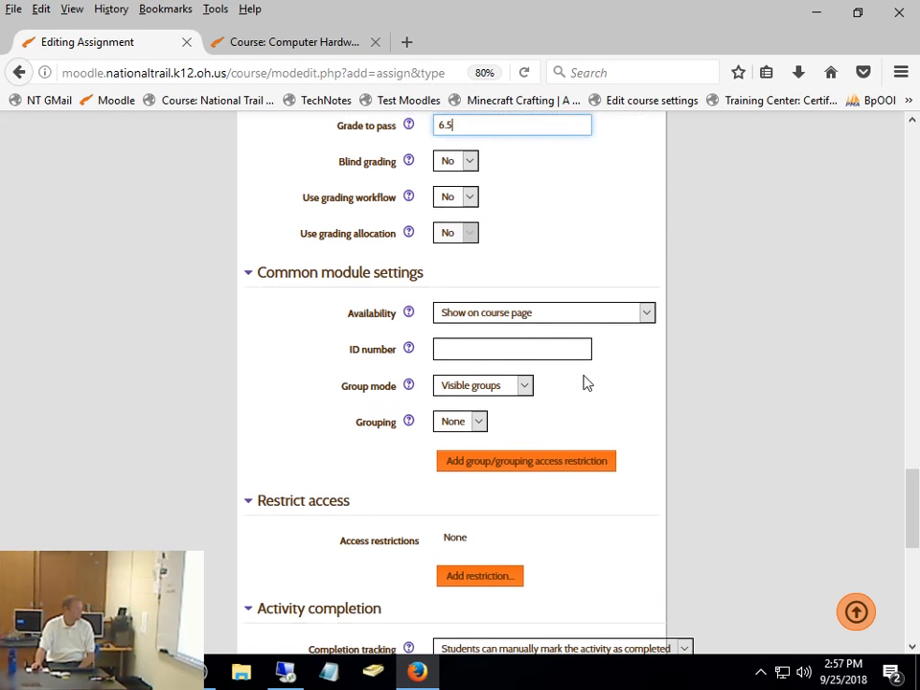
left_click(509, 307)
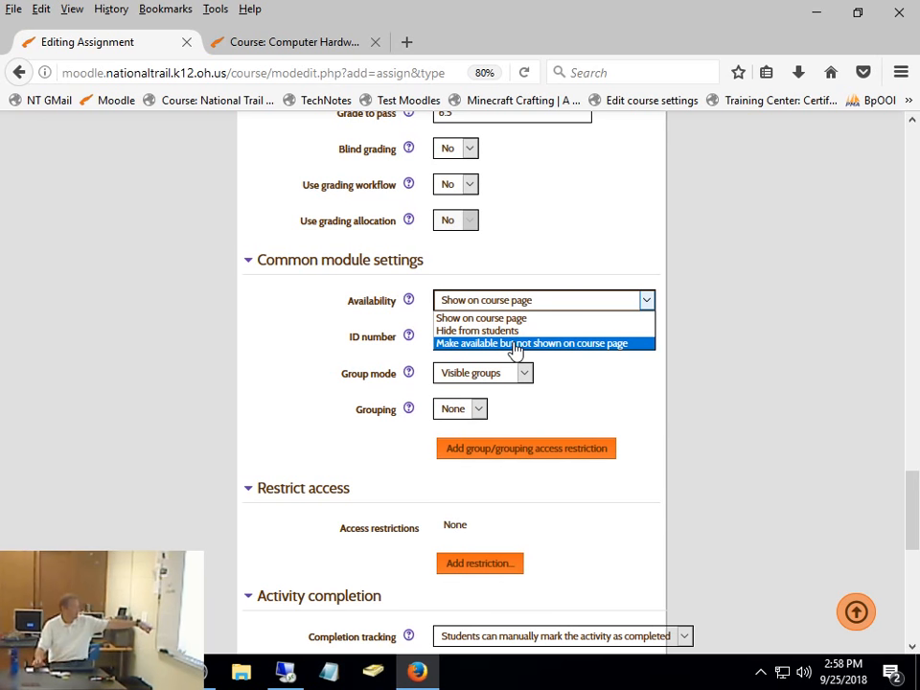
left_click(760, 356)
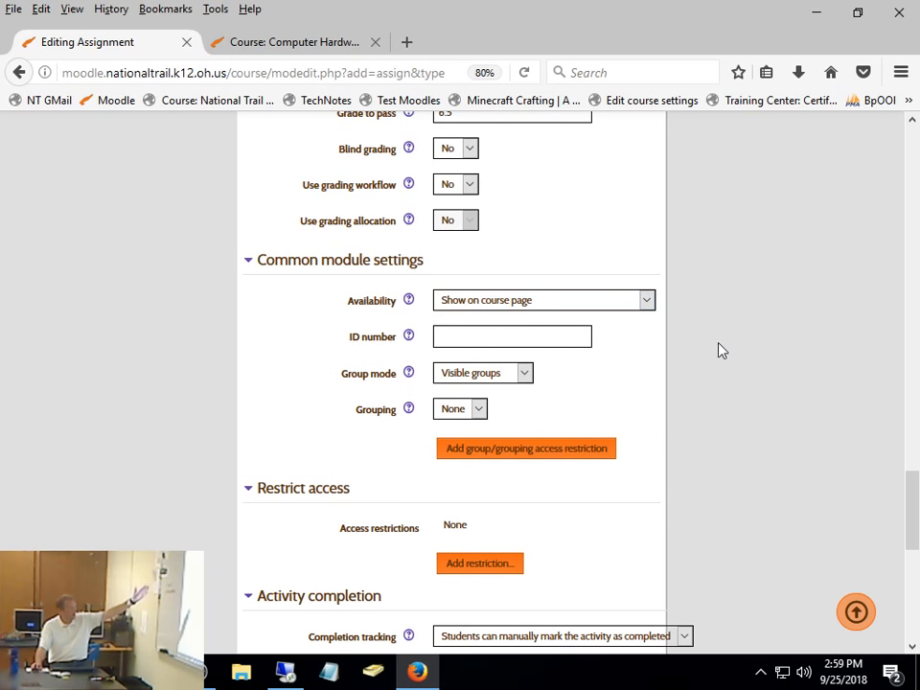
scroll(758, 456, "down", 3)
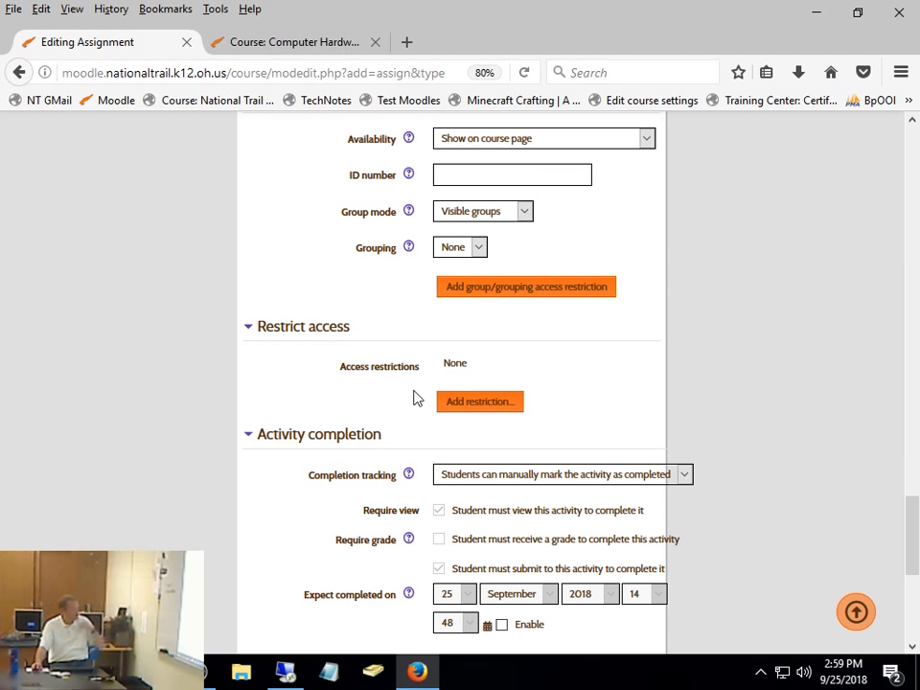
left_click(471, 402)
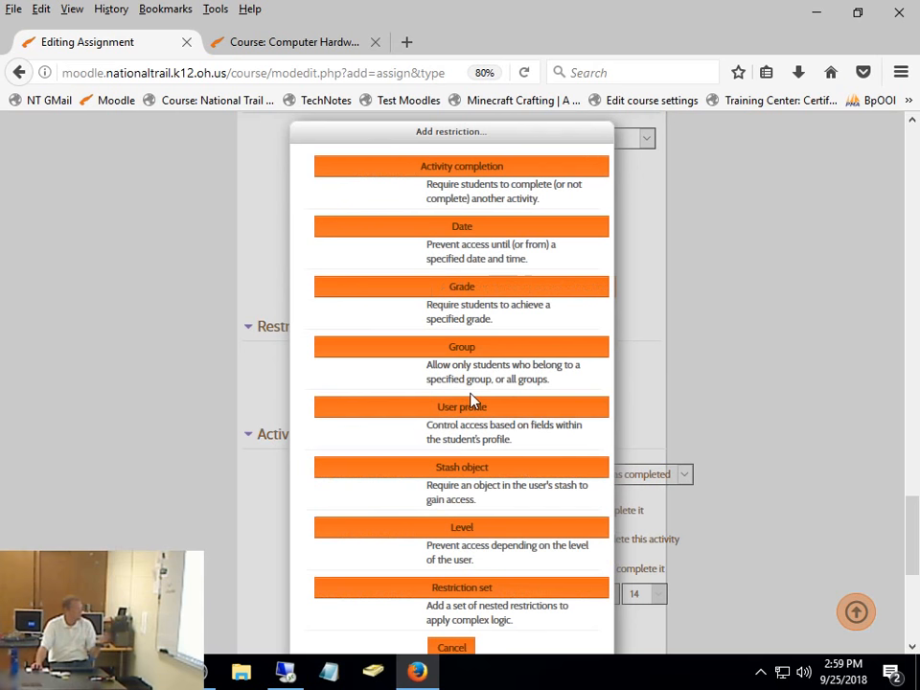
left_click(493, 170)
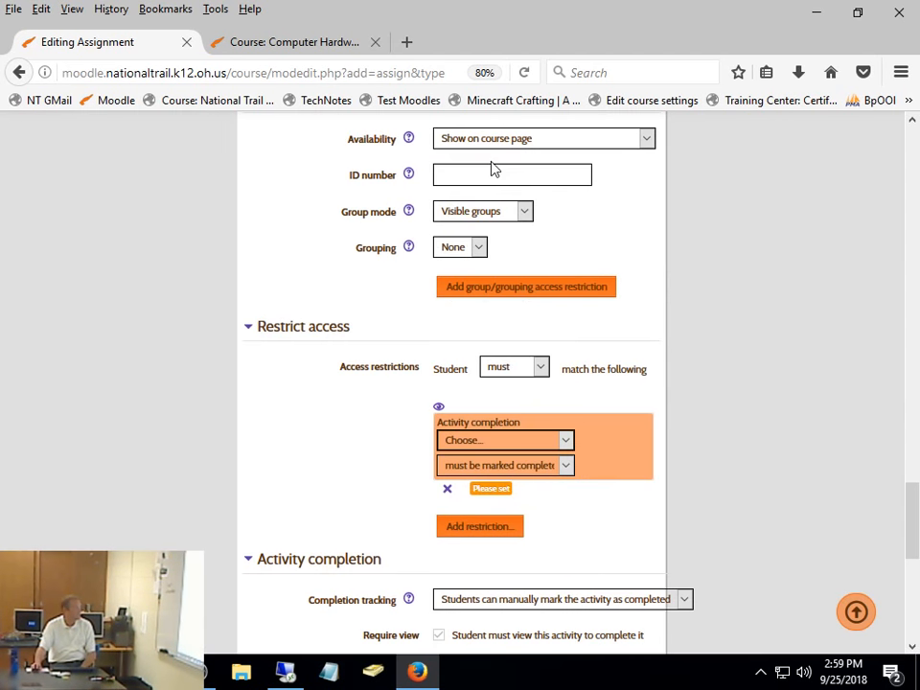
left_click(537, 443)
left_click(584, 525)
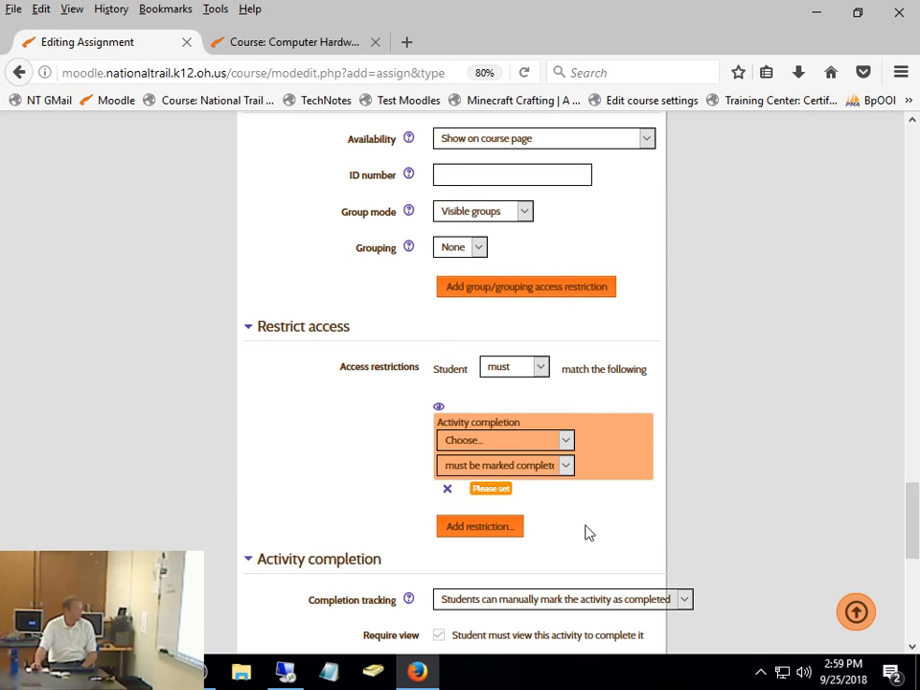
left_click(447, 489)
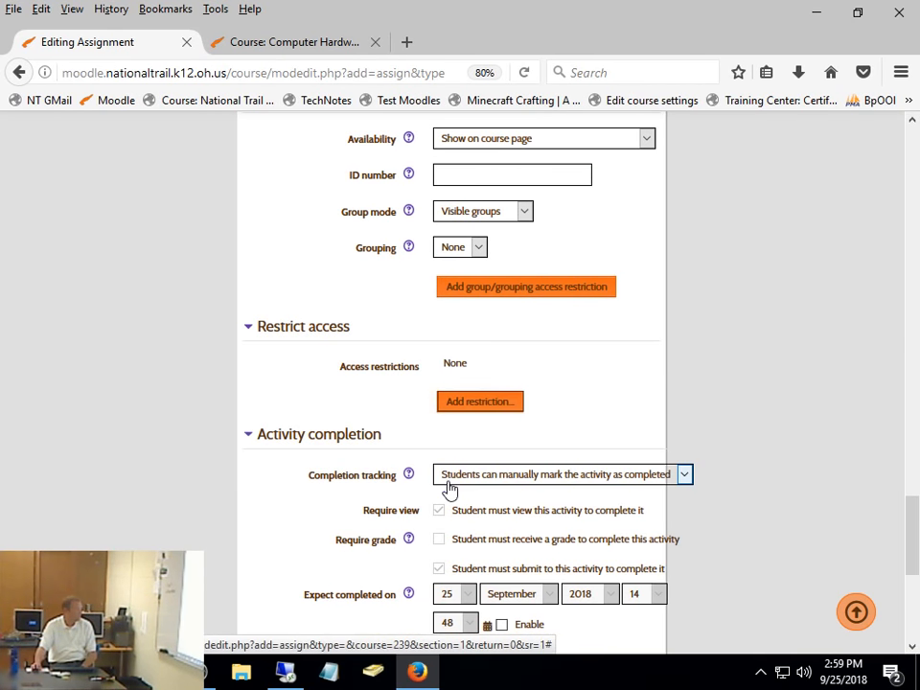
- Add a group access restriction for the Demo group and hide the assignment entirely from students who do not belong to it
left_click(480, 402)
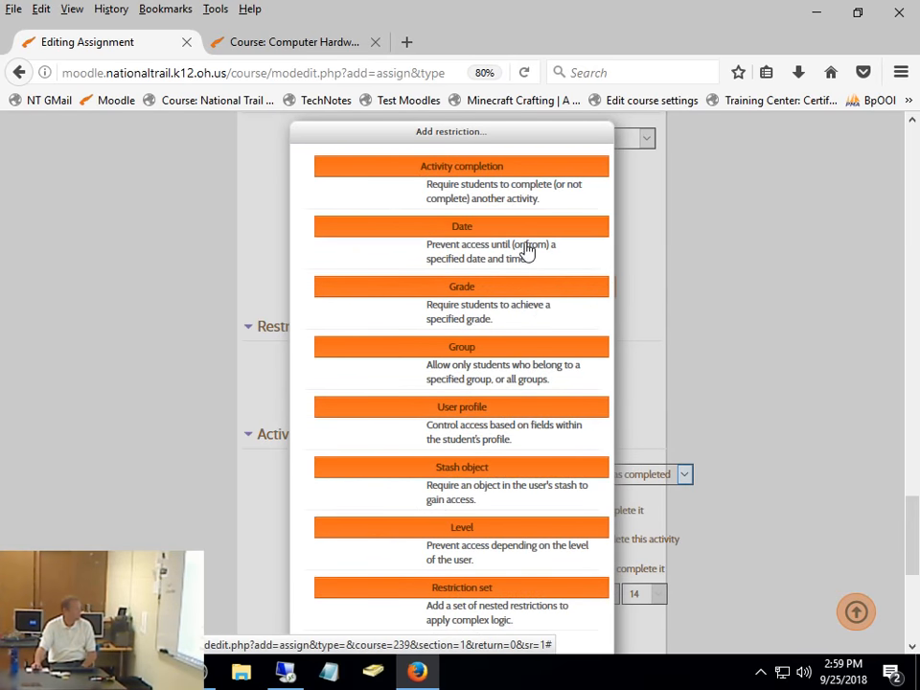
left_click(491, 356)
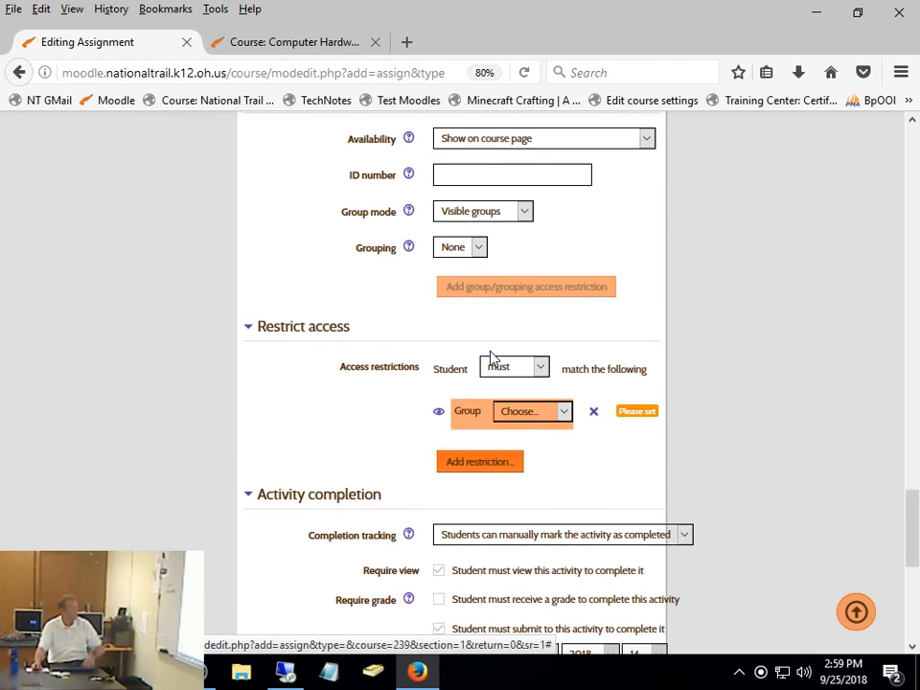
left_click(516, 413)
left_click(525, 469)
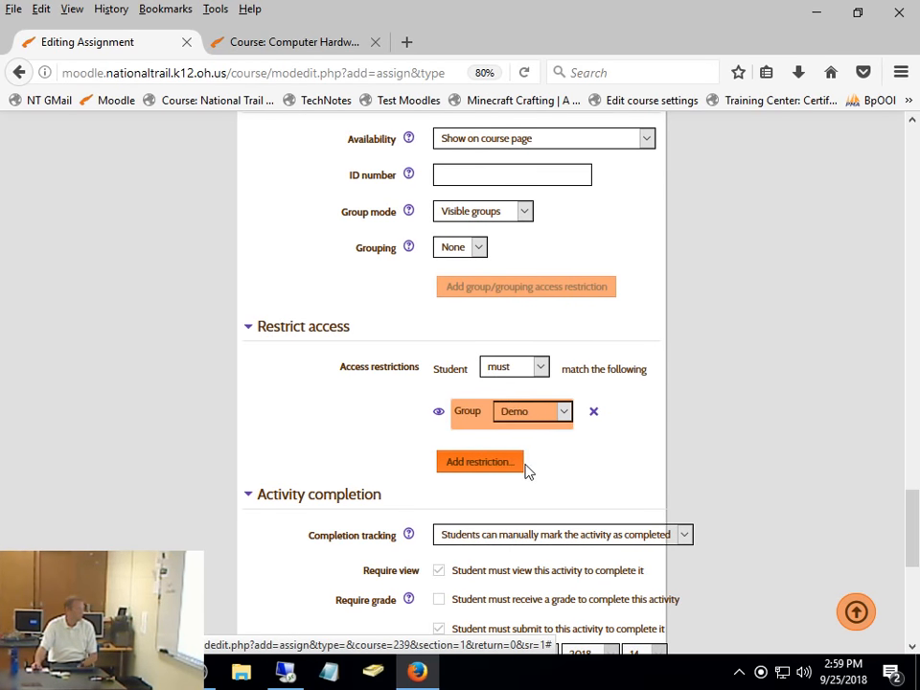
left_click(439, 413)
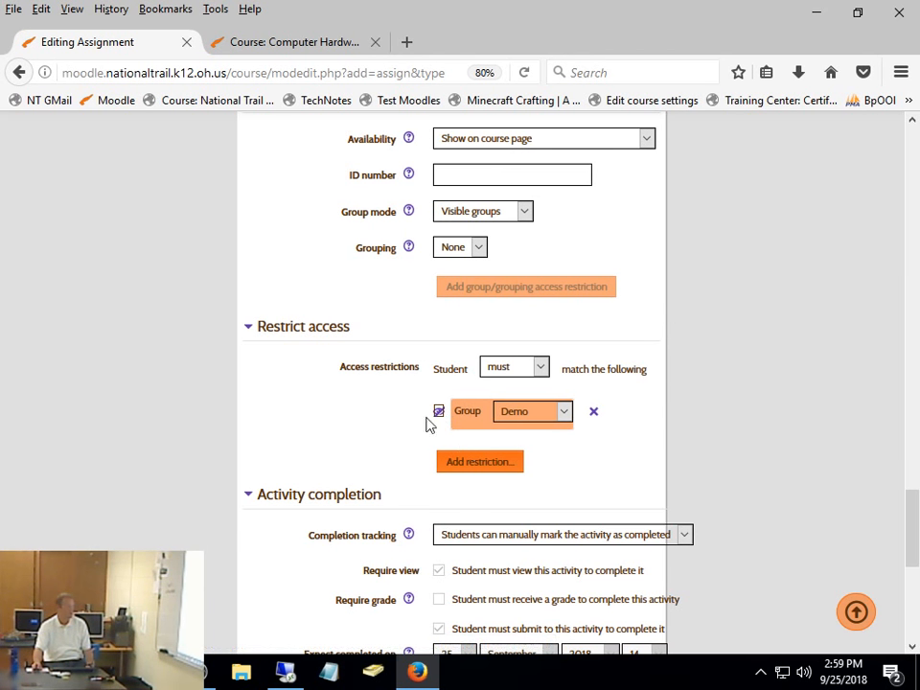
- Add a grade restriction requiring 1st Q to be at least 90%, hiding the assignment from students who do not meet it
scroll(772, 485, "down", 2)
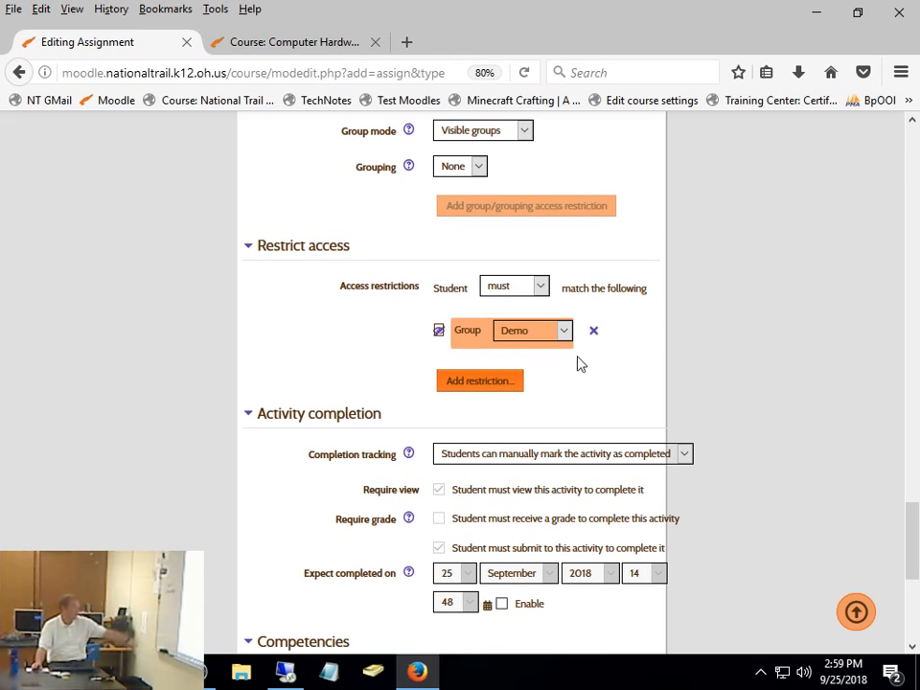
scroll(579, 363, "down", 2)
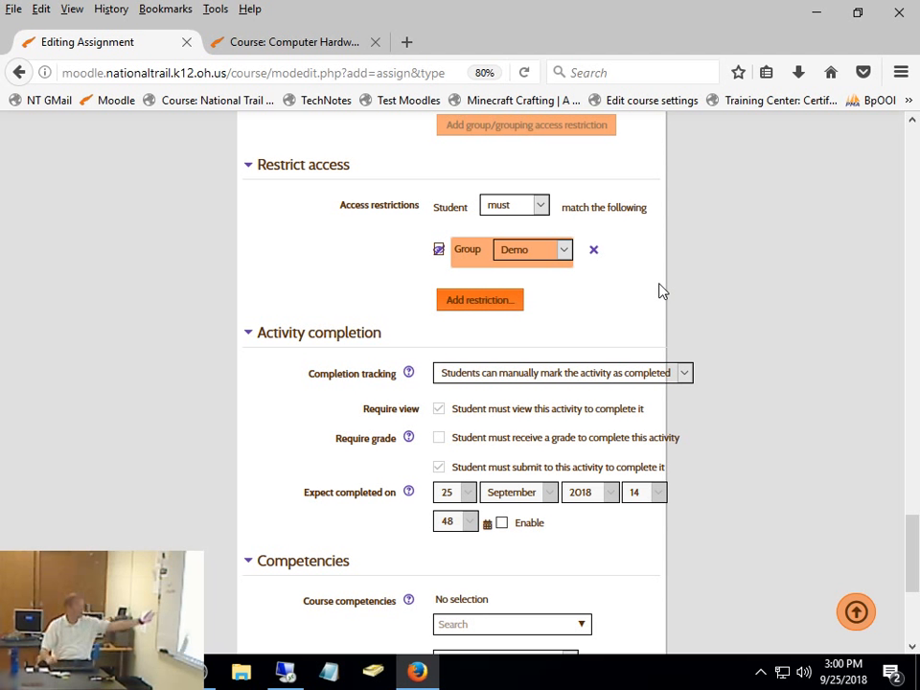
left_click(518, 303)
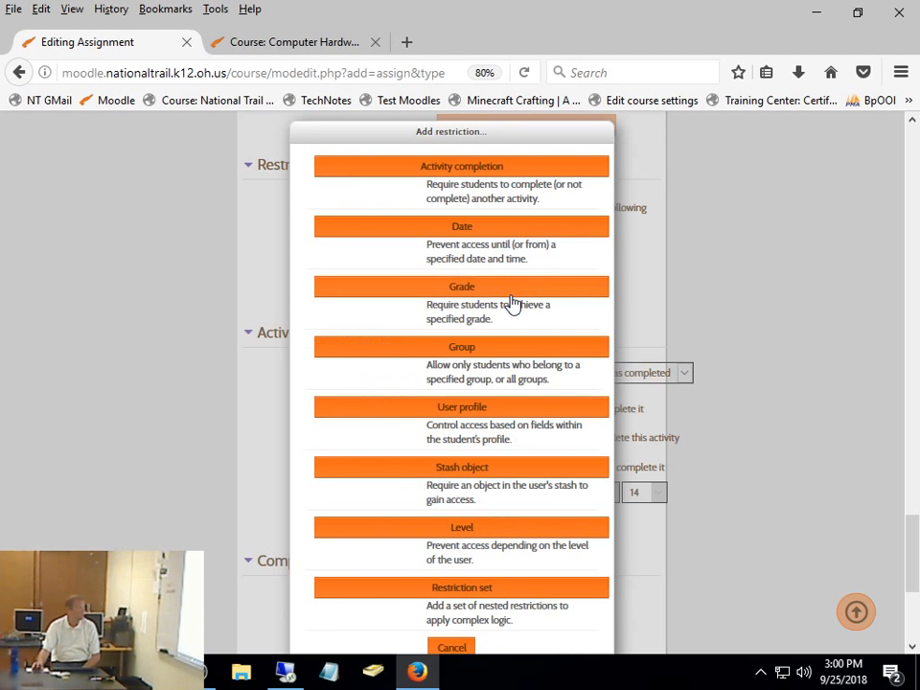
left_click(465, 287)
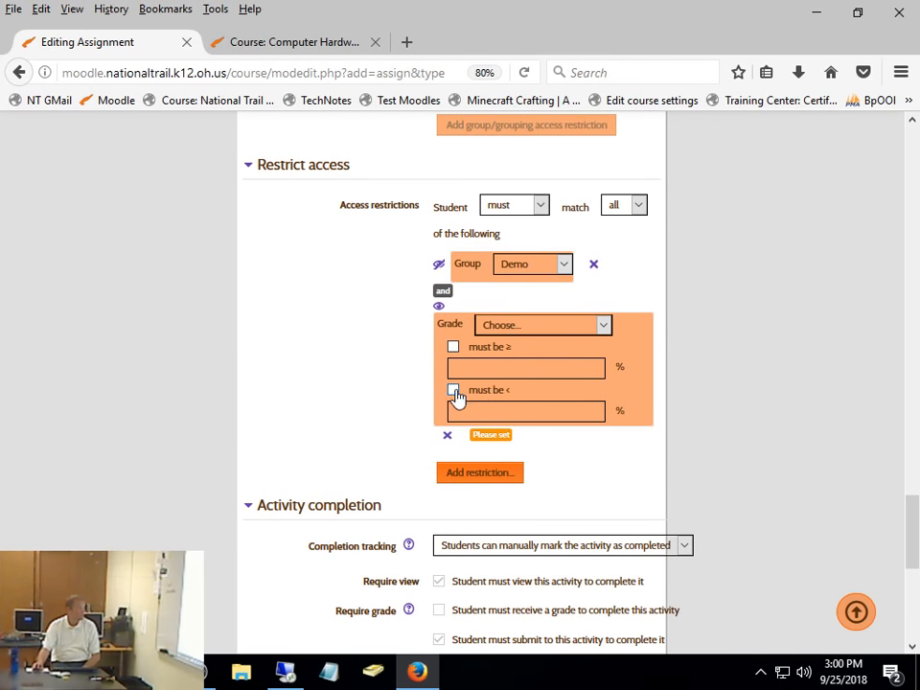
left_click(499, 327)
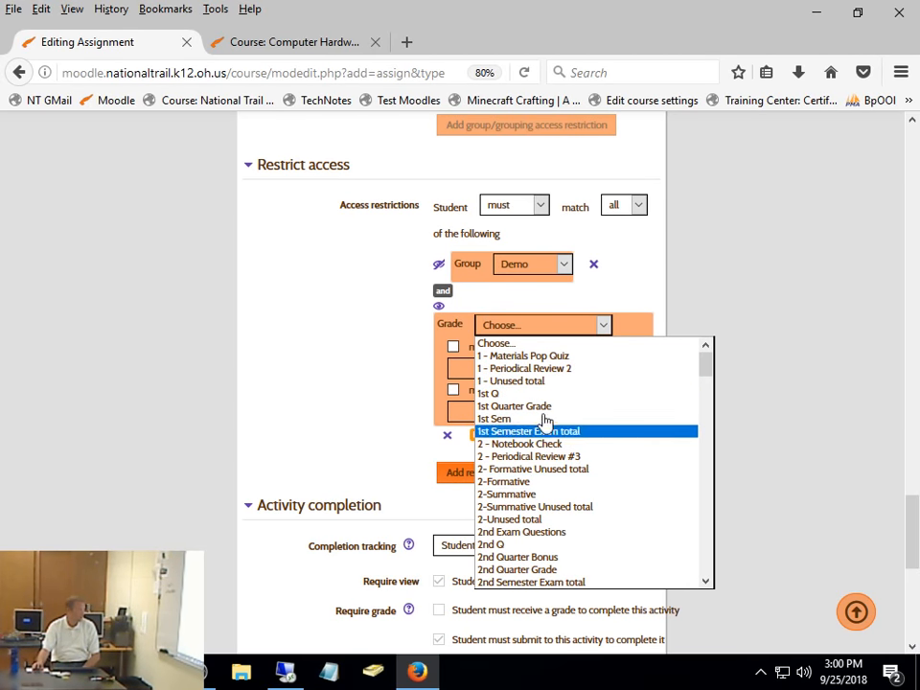
scroll(542, 369, "down", 10)
scroll(543, 421, "down", 20)
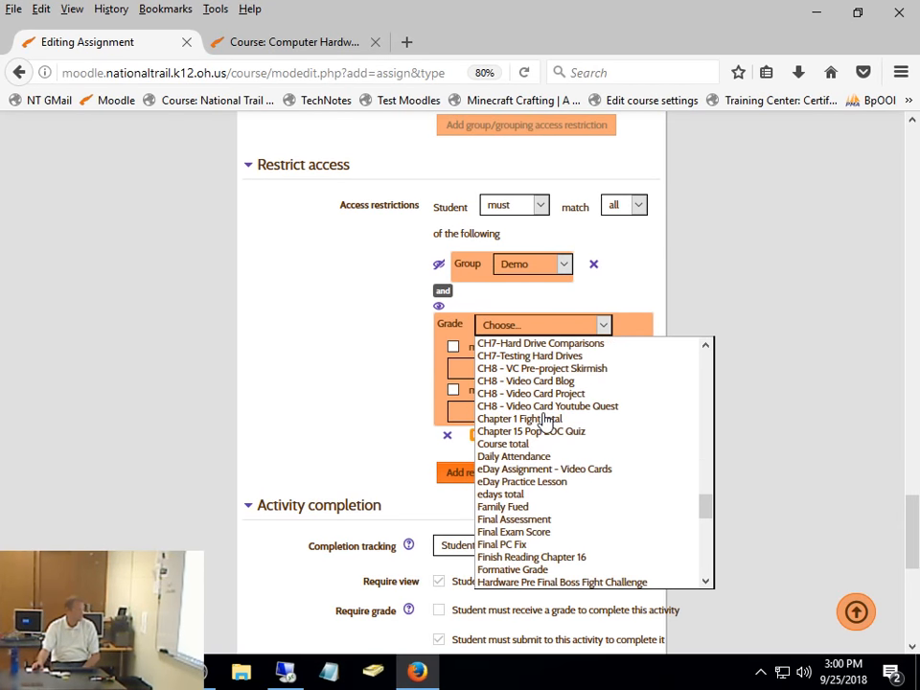
scroll(544, 420, "up", 20)
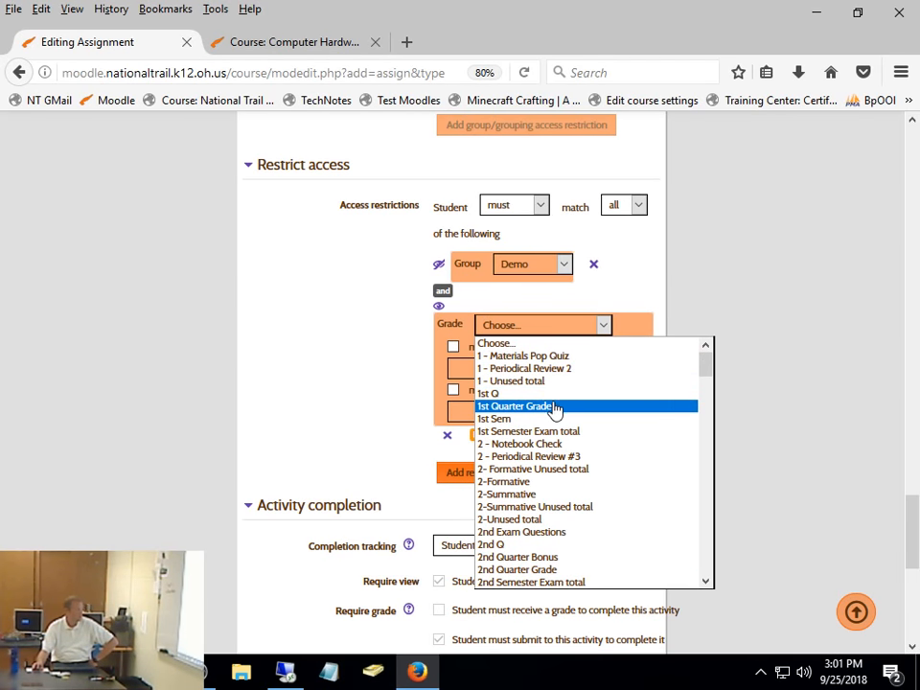
left_click(552, 394)
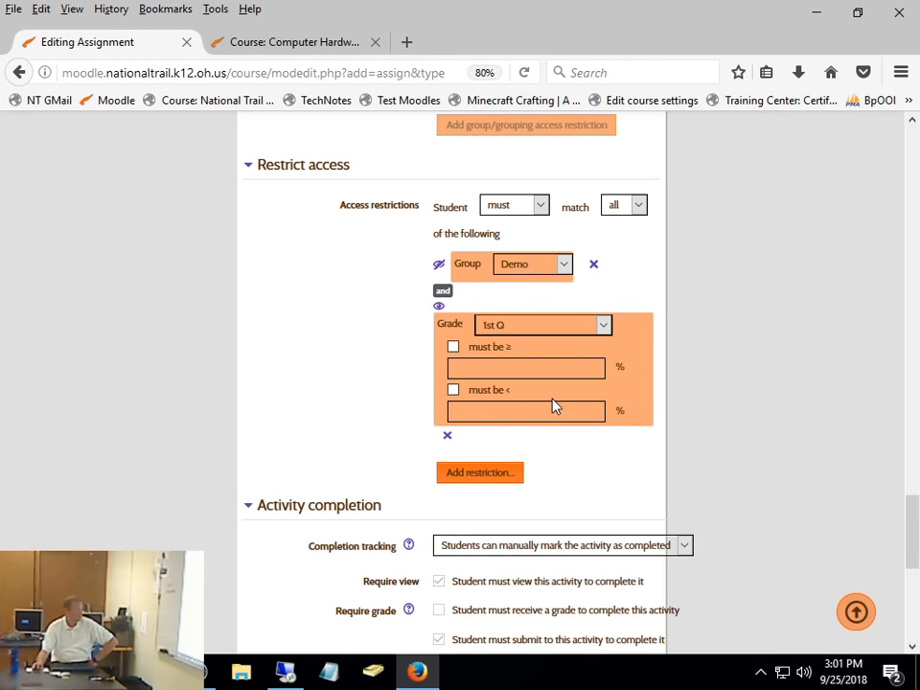
left_click(453, 347)
left_click(483, 365)
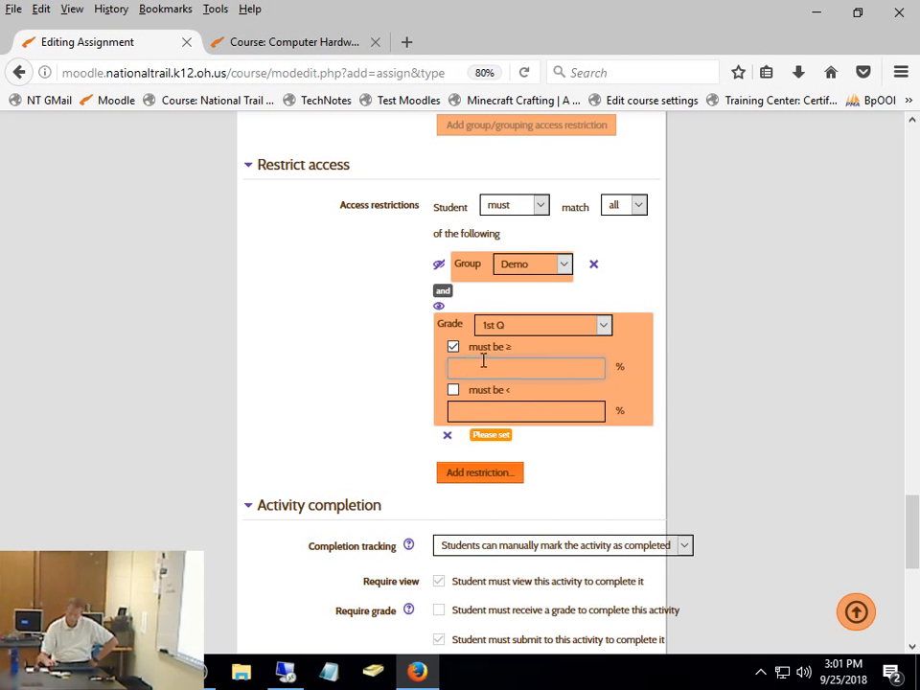
type("90")
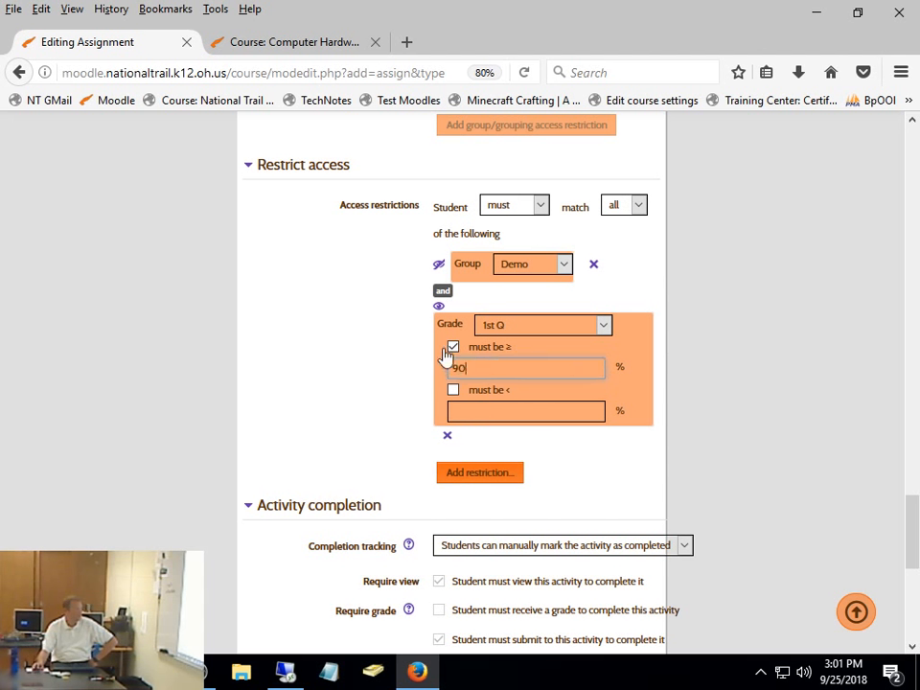
left_click(438, 307)
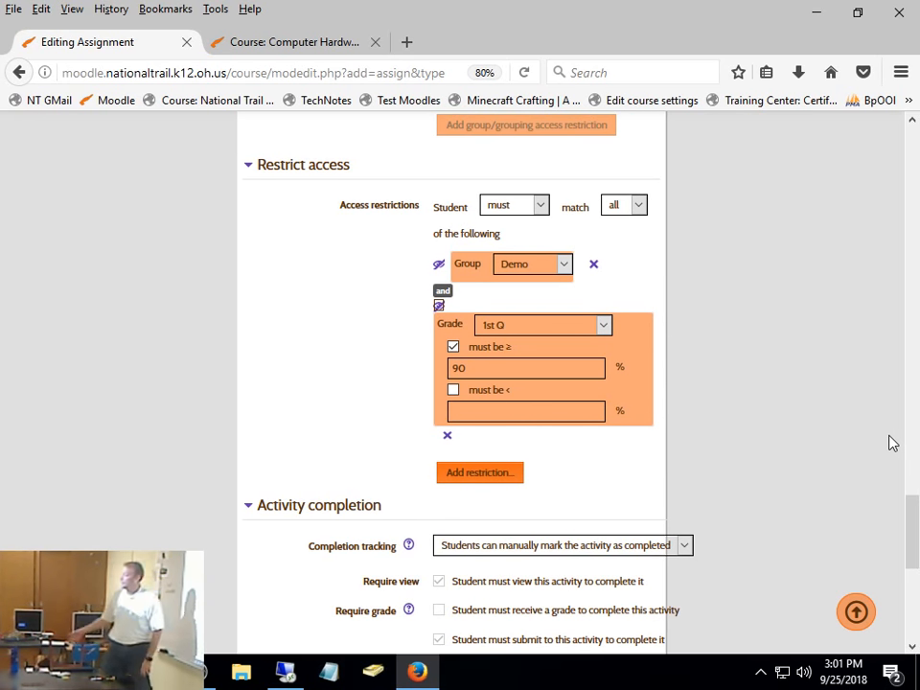
- Switch the 1st Q grade restriction to require less than 70% instead, and delete that grade restriction
left_click(453, 347)
left_click(453, 391)
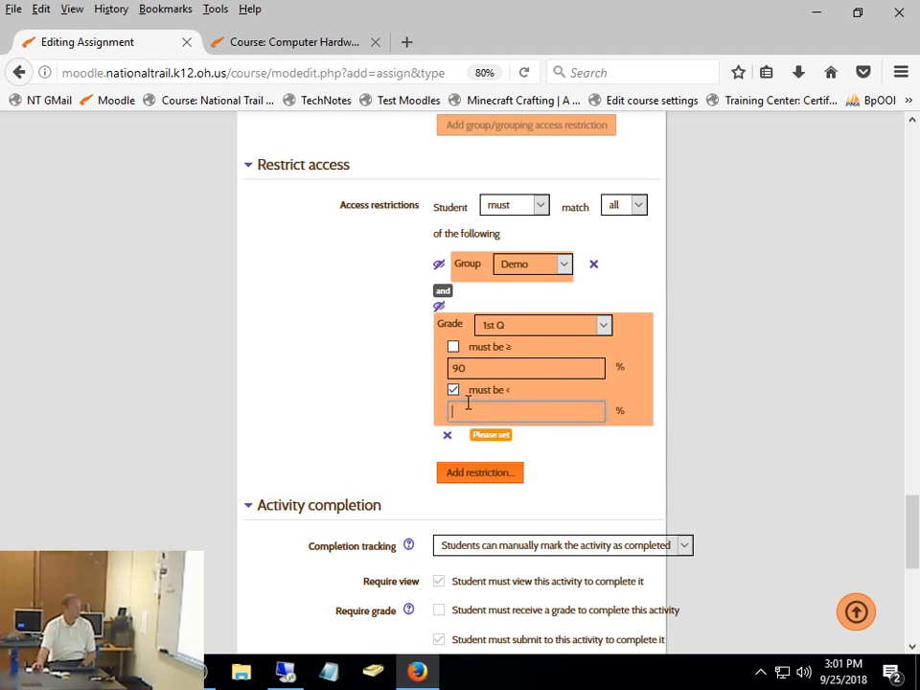
type("70")
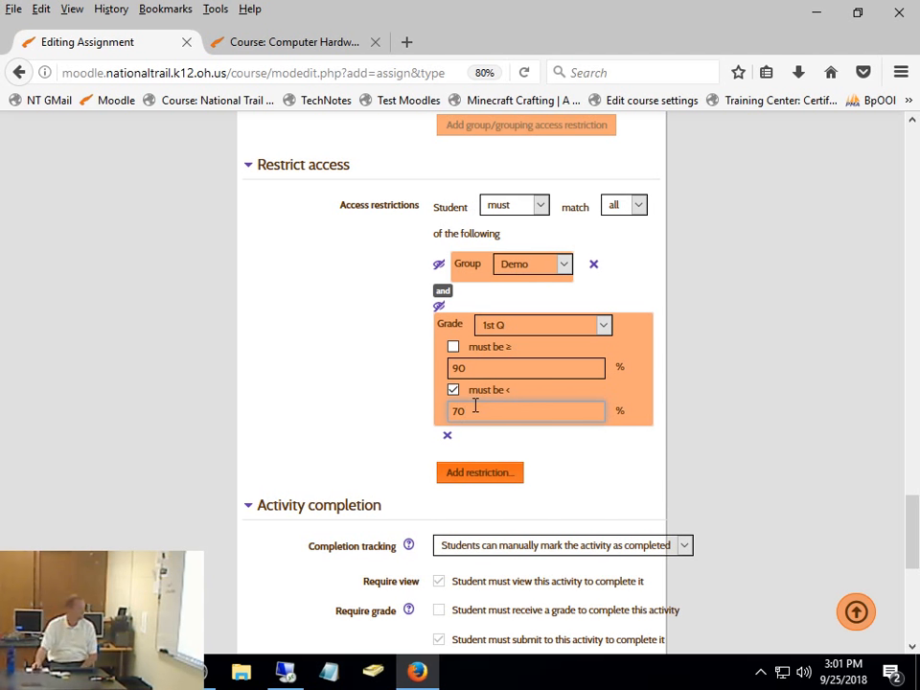
left_click(443, 437)
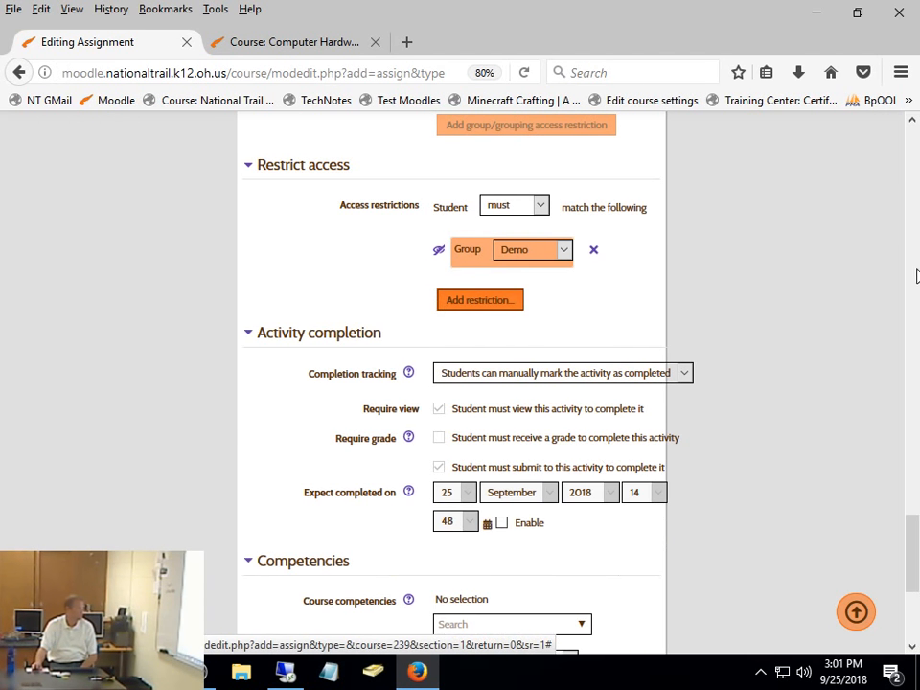
- Set completion tracking to Show activity as complete when conditions are met, leaving the grade requirement off
scroll(778, 362, "down", 2)
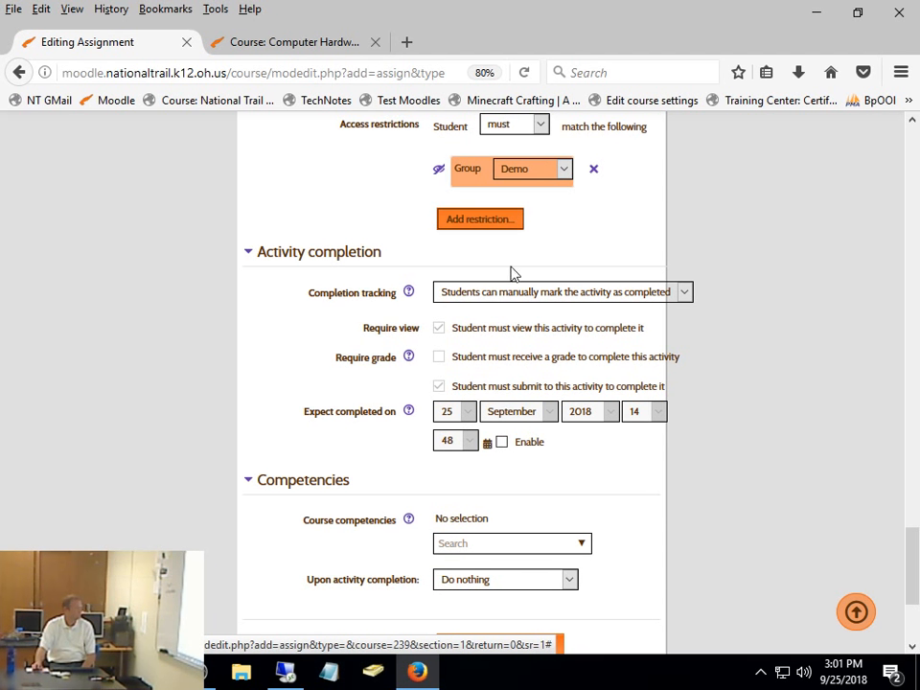
left_click(515, 299)
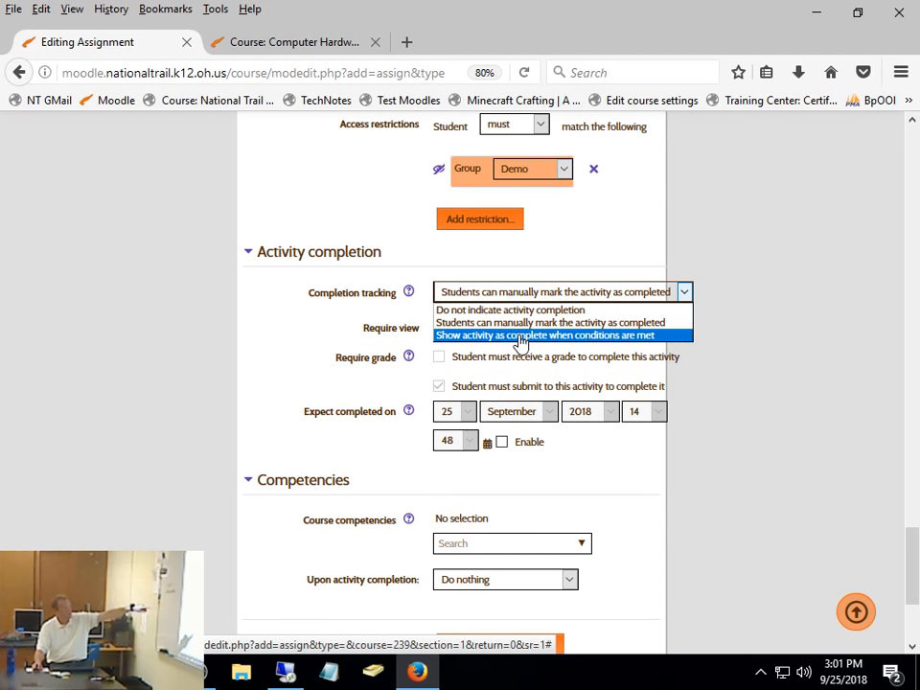
left_click(520, 338)
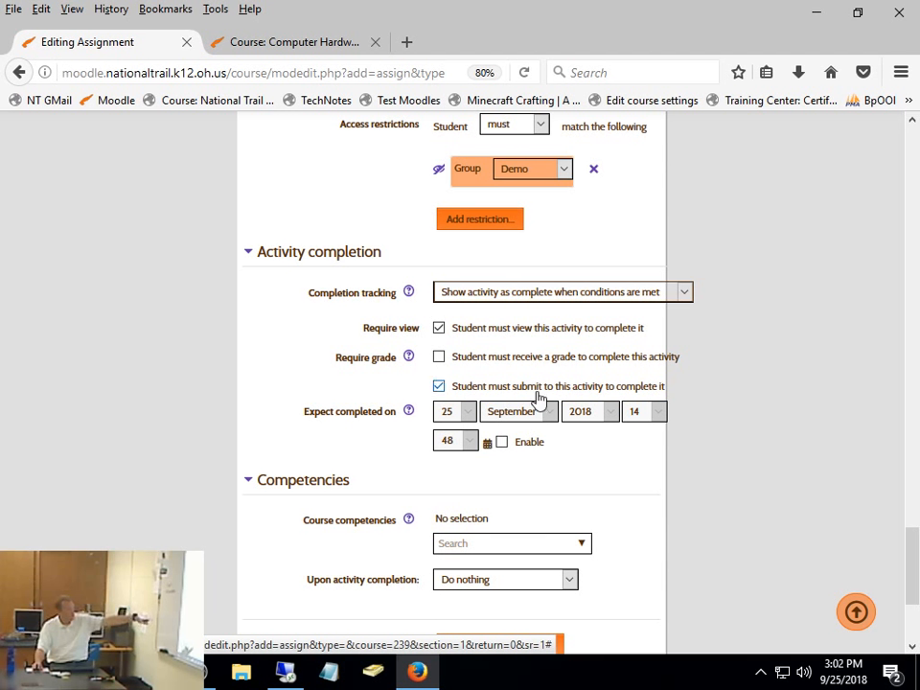
left_click(439, 358)
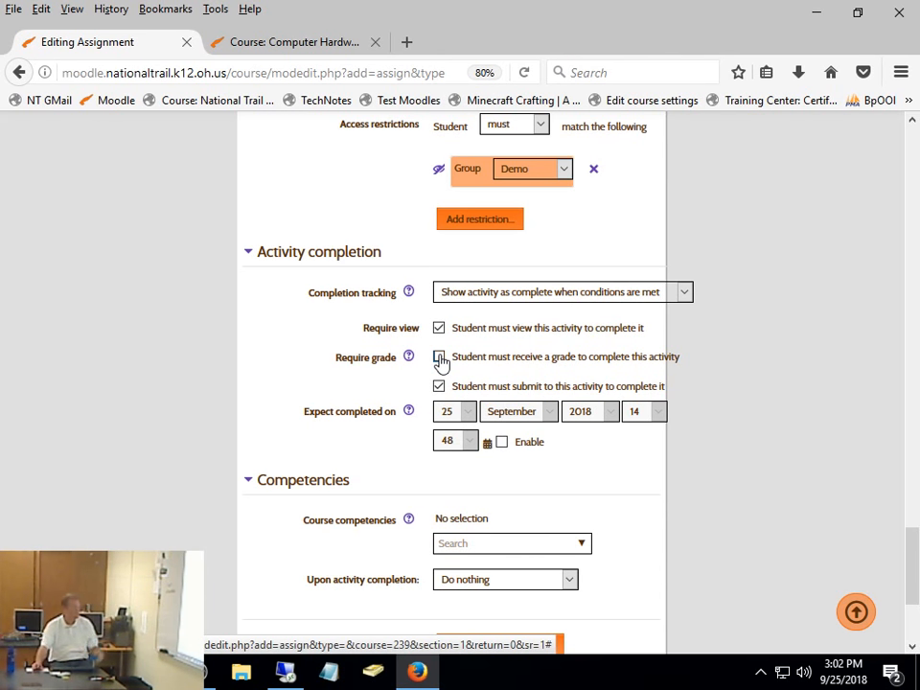
left_click(439, 358)
- Save and display the assignment, and return to the 9114BP course page
scroll(439, 358, "down", 4)
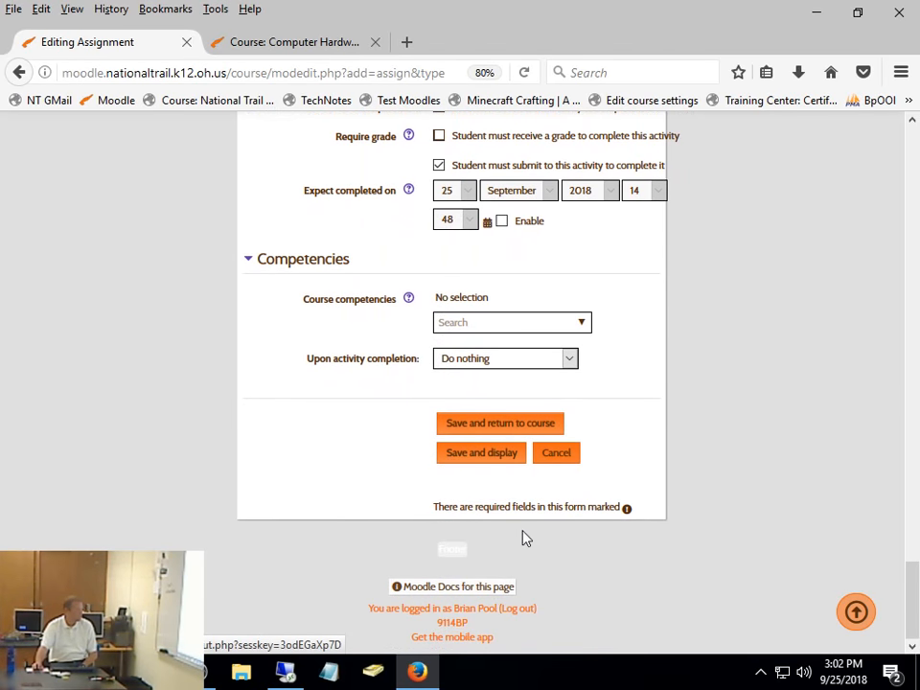
left_click(481, 455)
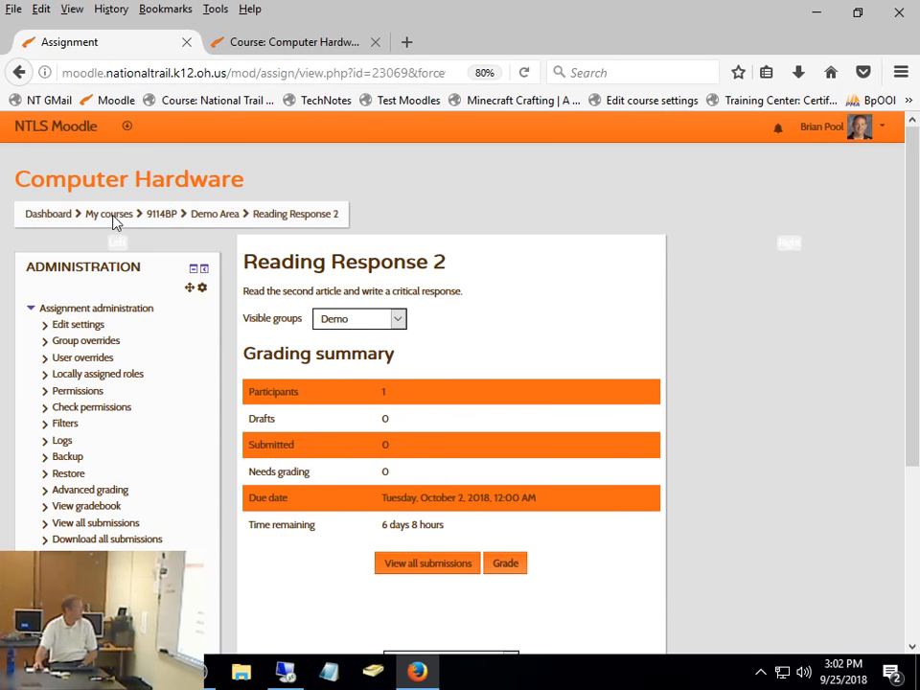
left_click(158, 218)
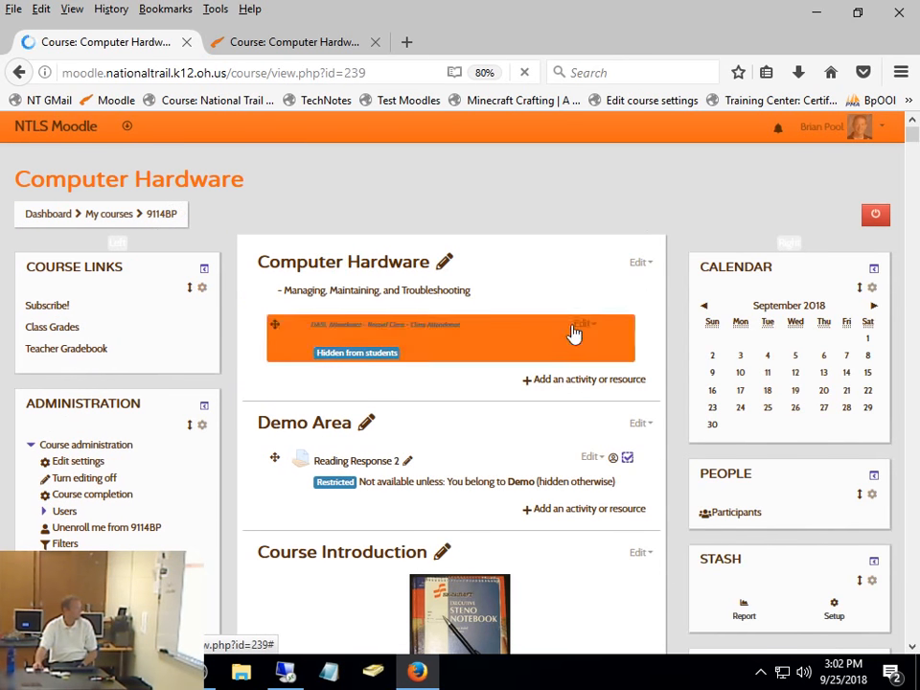
- List the course participants with last names starting with T and open the Demo group student's profile
left_click(709, 514)
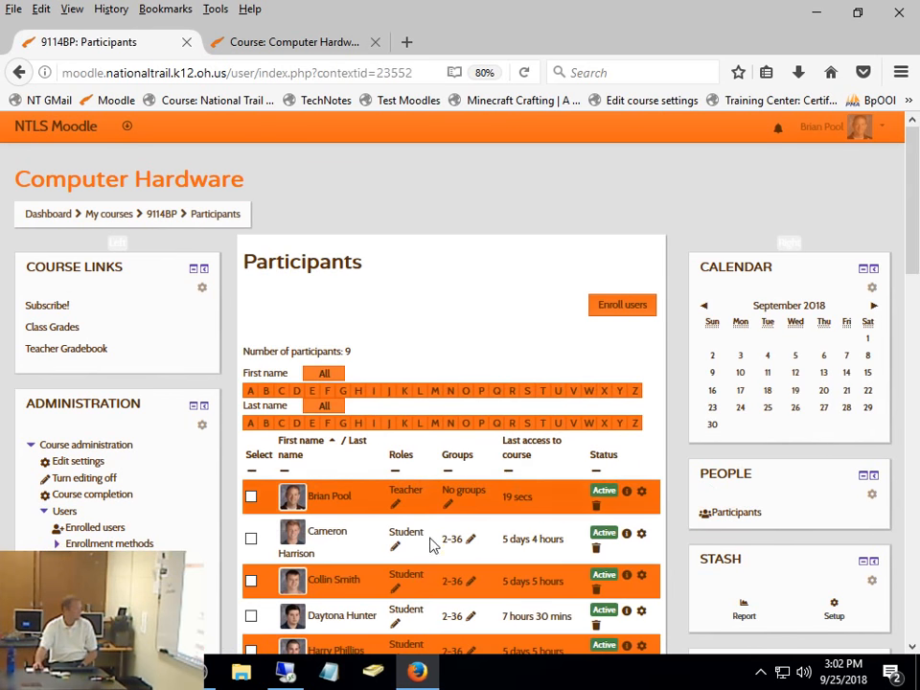
scroll(417, 484, "down", 3)
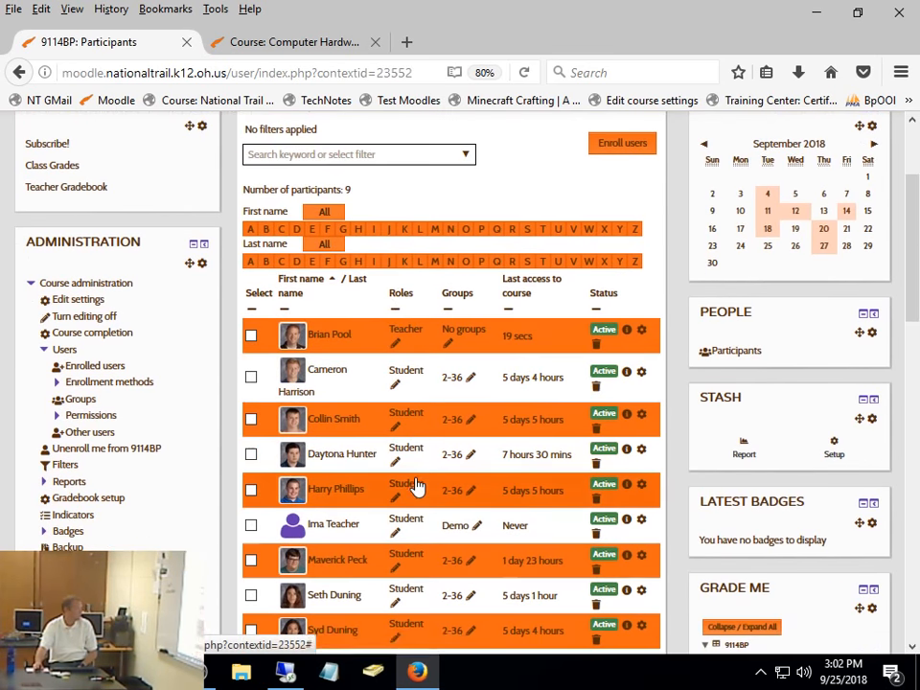
left_click(544, 261)
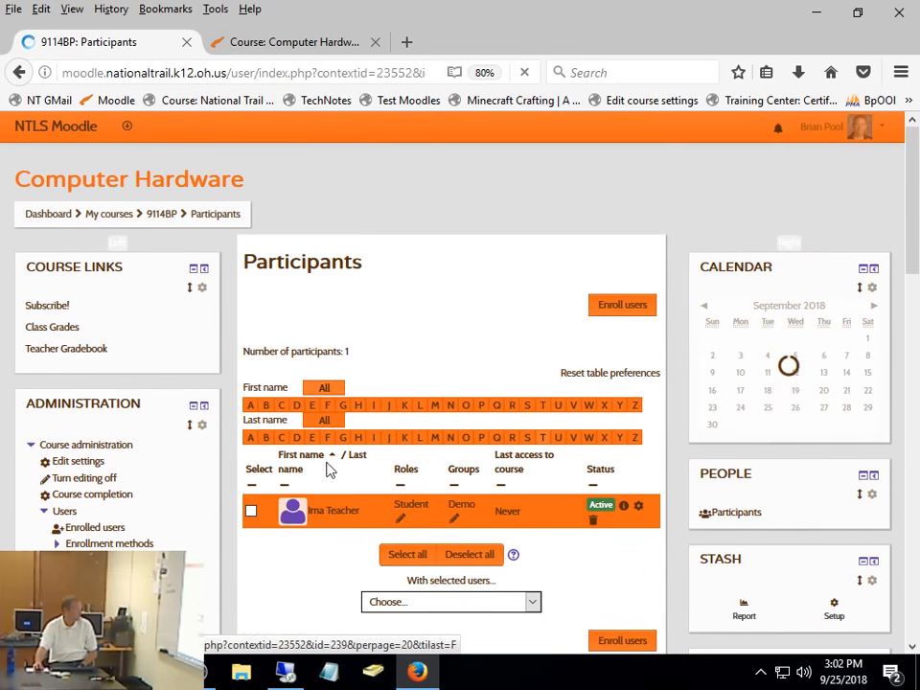
left_click(327, 518)
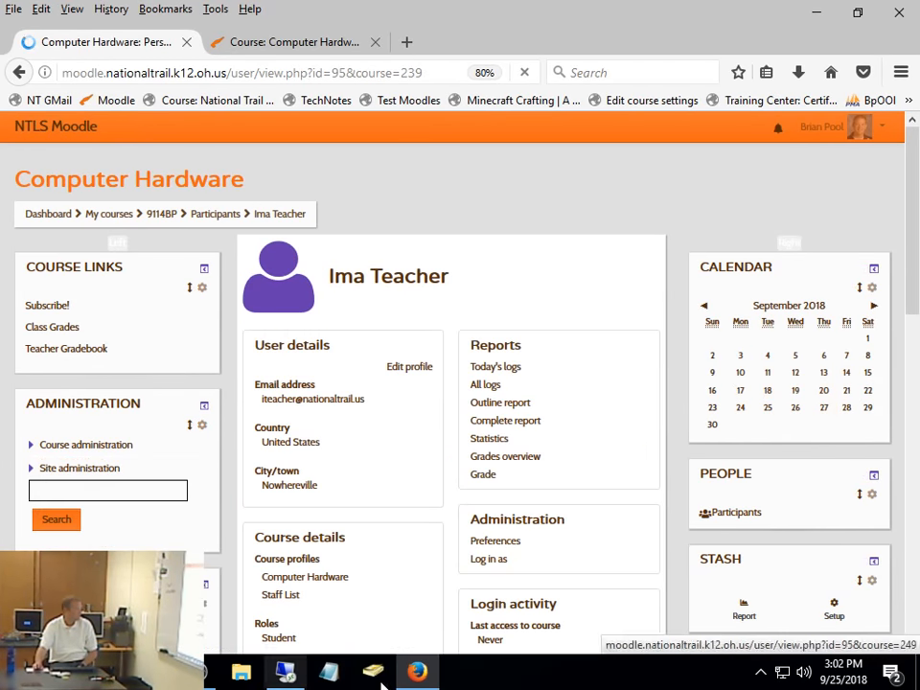
- Log in as the Demo group student from the profile and continue to the Computer Hardware course
scroll(459, 540, "down", 4)
left_click(490, 399)
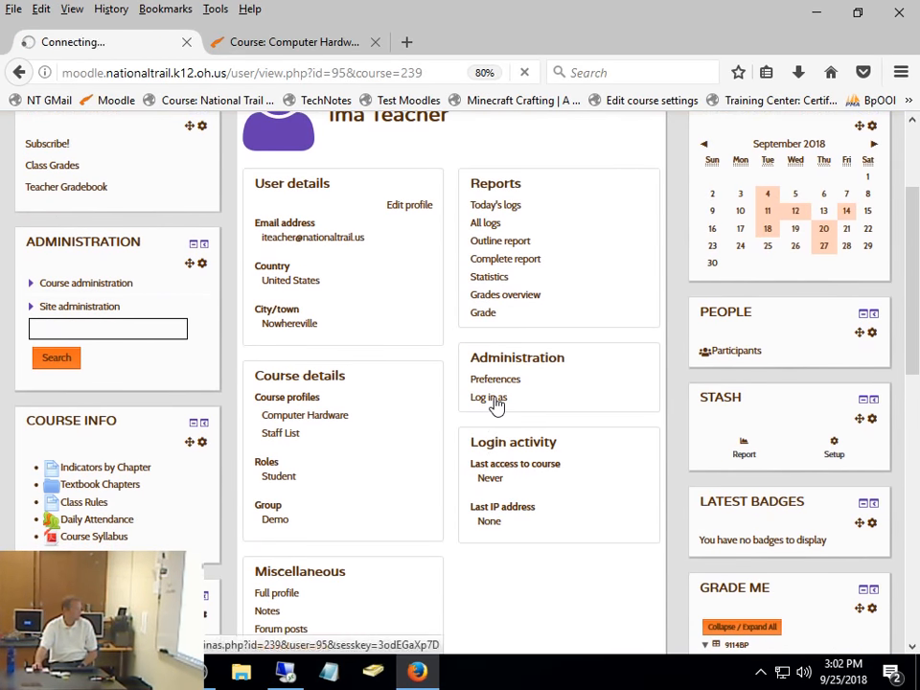
left_click(471, 271)
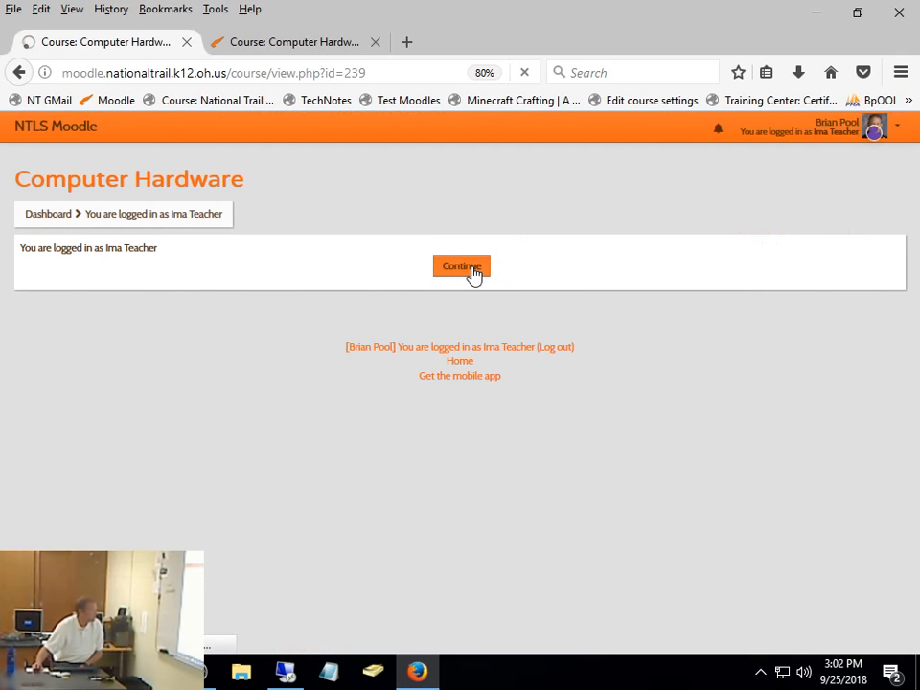
- Open Reading Response 2 in the Demo Area section, highlight its instructions and start adding a submission
left_click(326, 357)
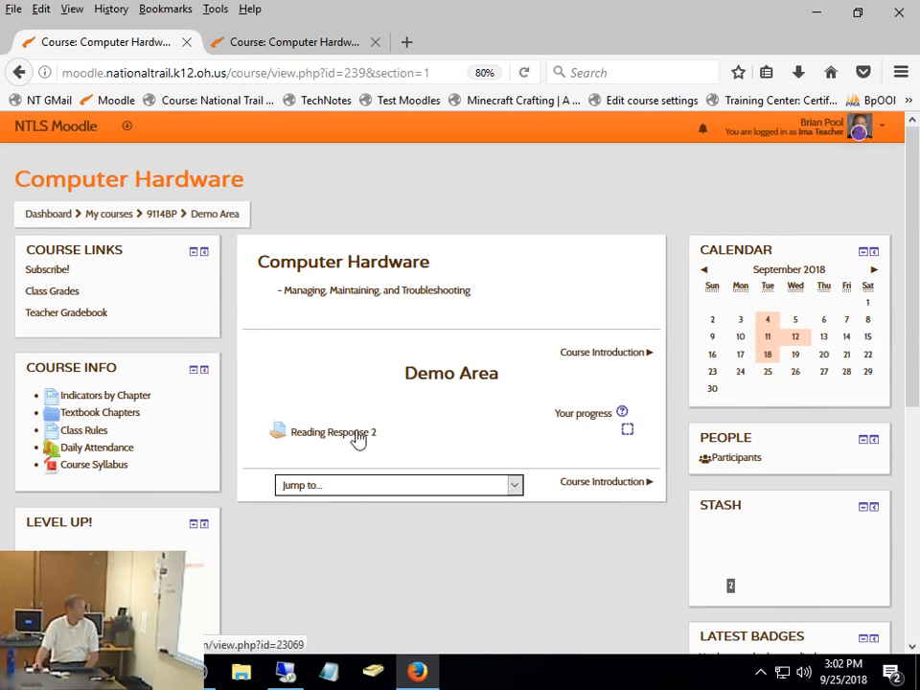
left_click(358, 437)
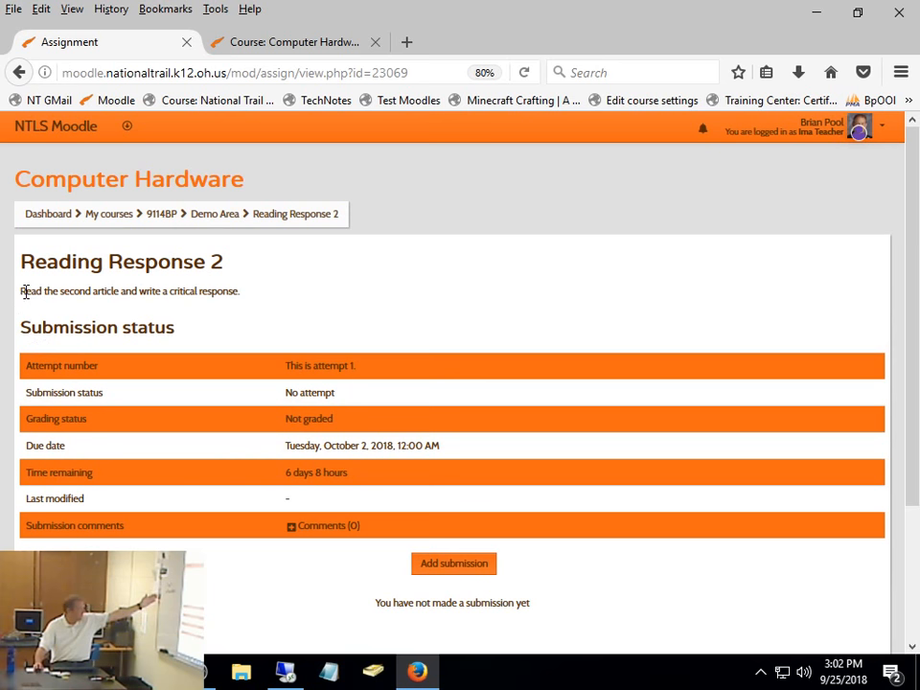
left_click_drag(26, 293, 258, 320)
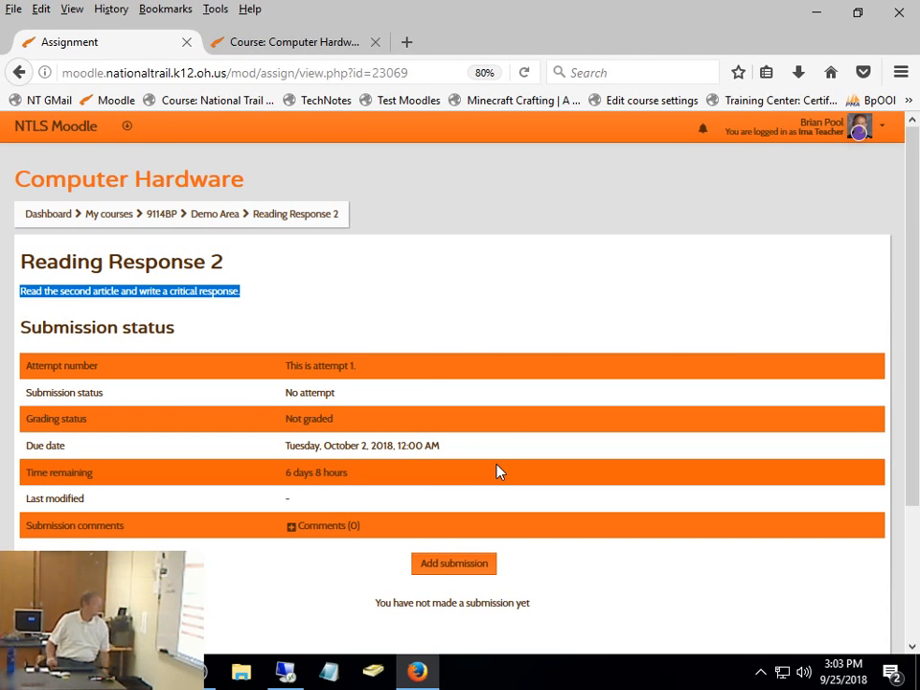
left_click(443, 565)
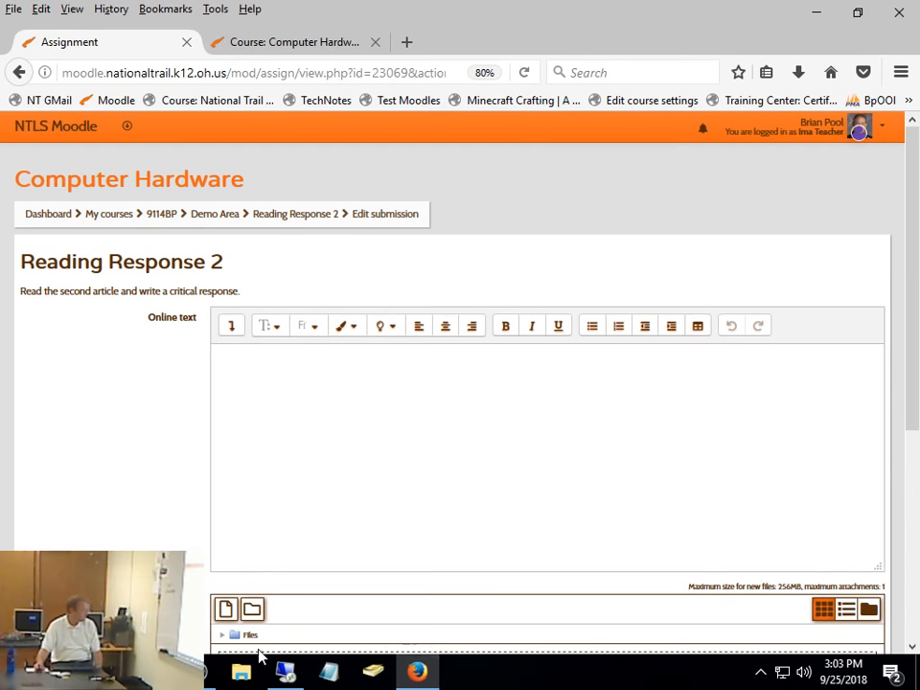
- Switch to File Explorer and open the T Drive (T:)
left_click(241, 673)
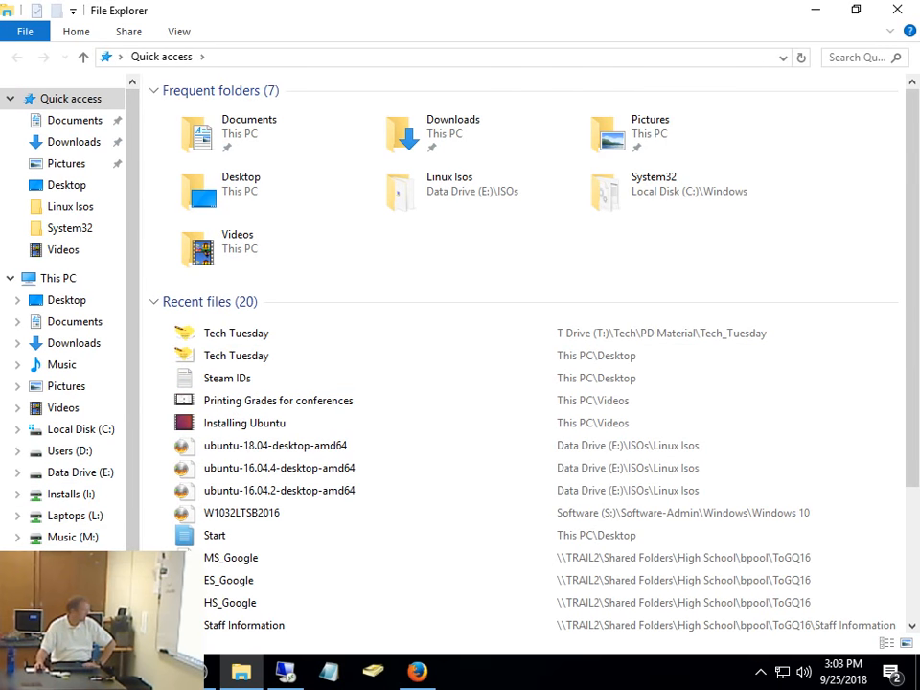
left_click(74, 602)
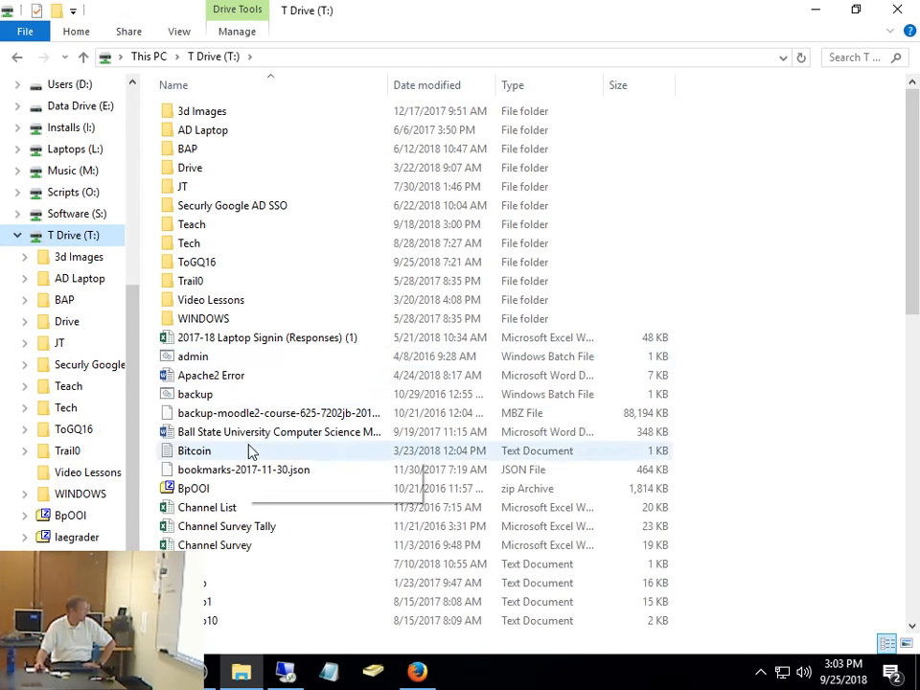
double_click(212, 228)
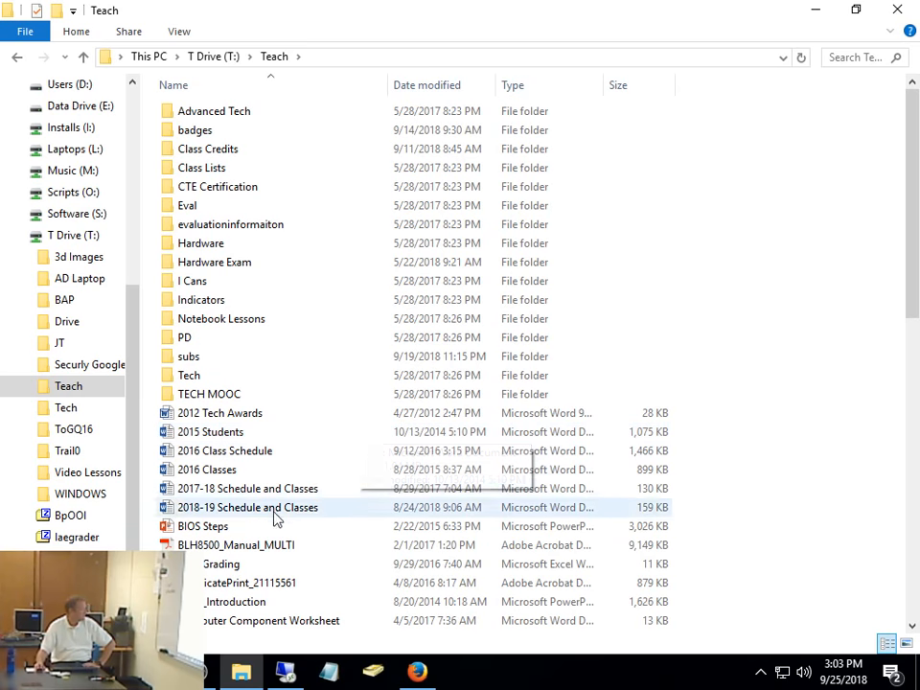
double_click(207, 527)
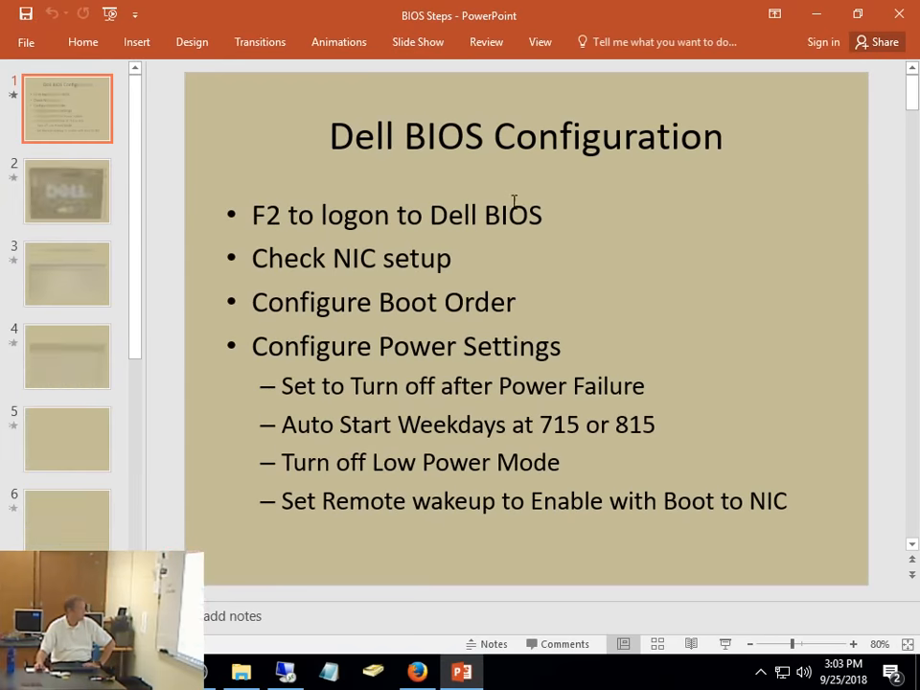
left_click(901, 16)
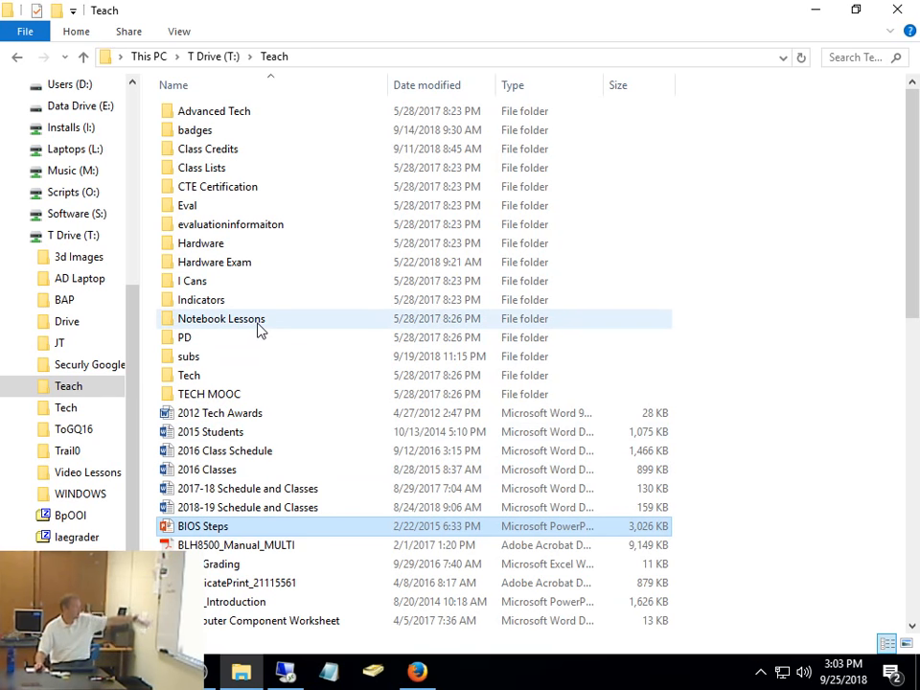
scroll(256, 330, "down", 1)
scroll(257, 329, "down", 1)
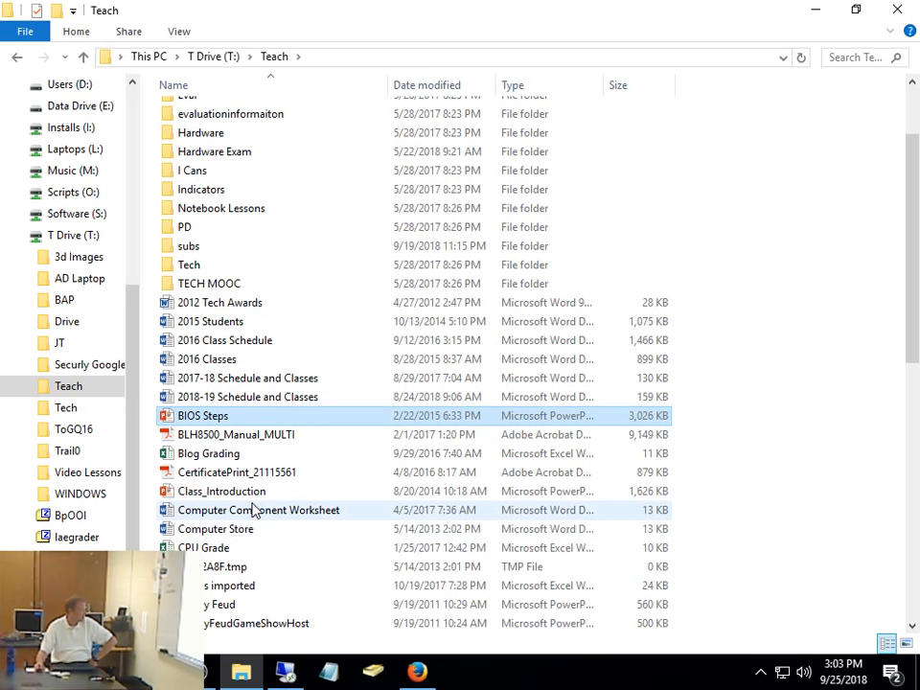
scroll(257, 511, "down", 4)
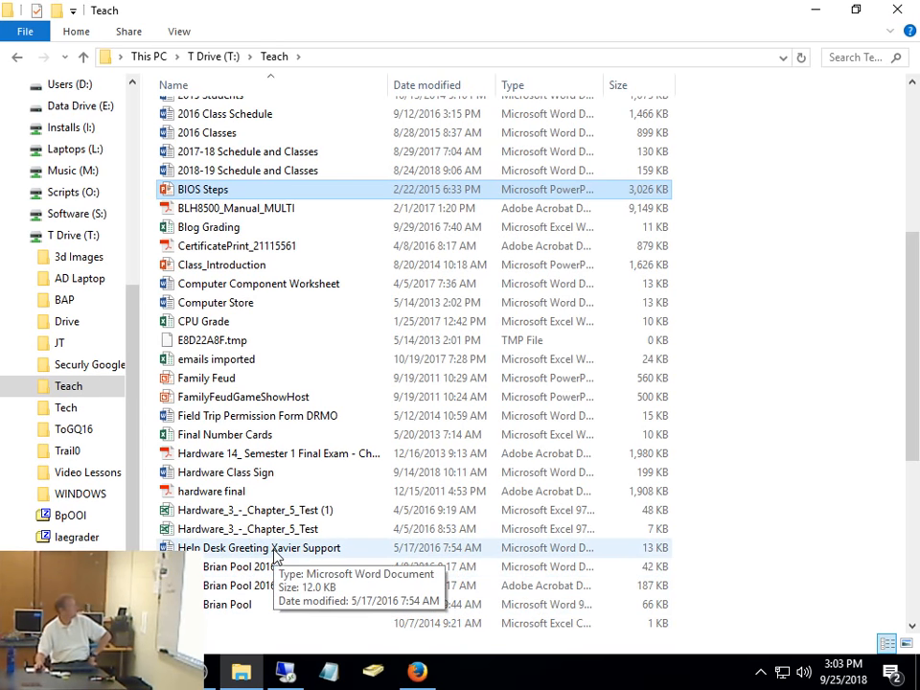
scroll(275, 556, "up", 6)
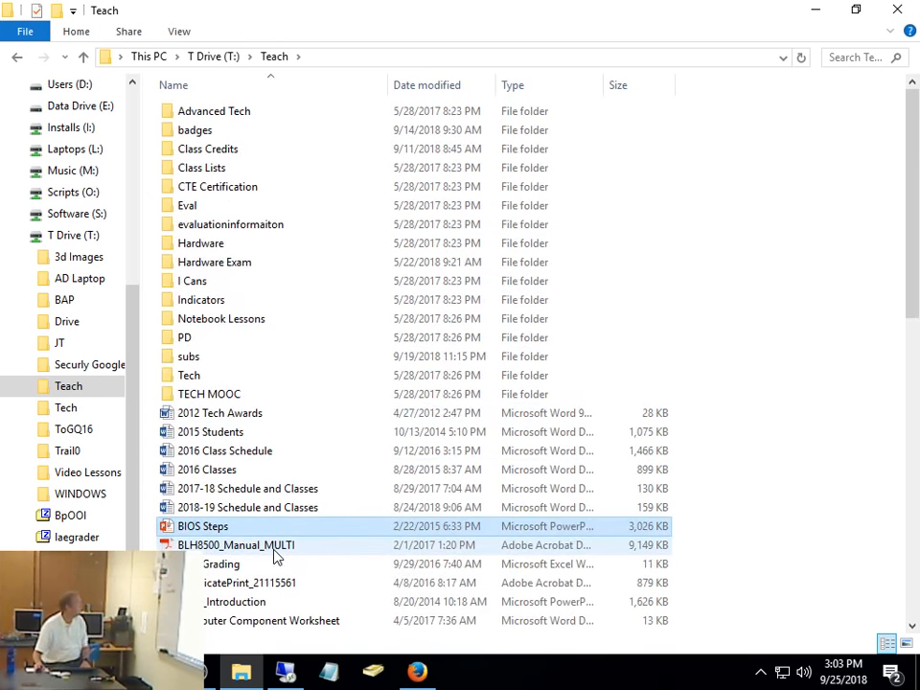
left_click(213, 57)
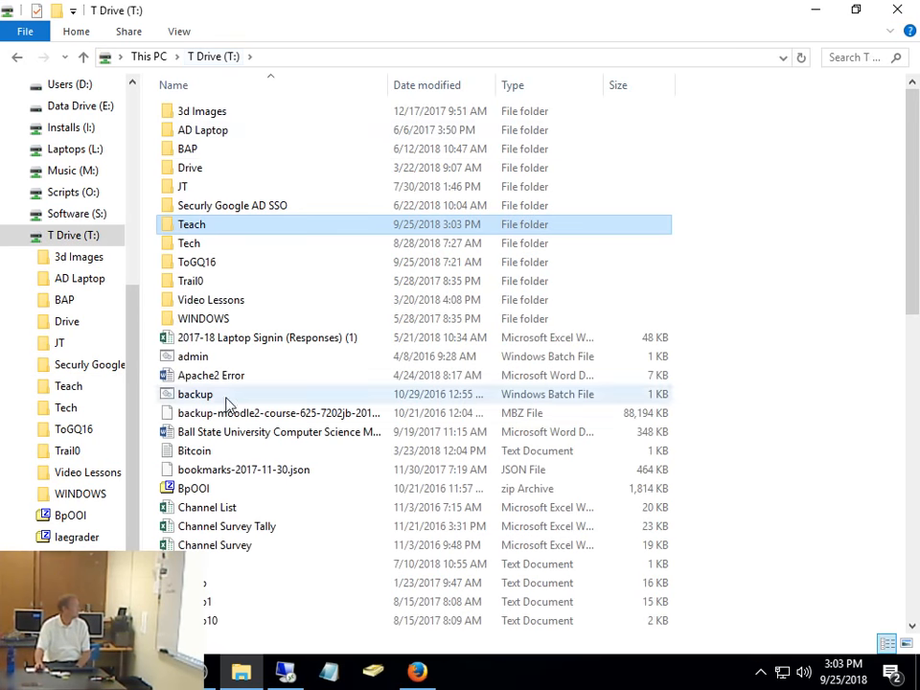
- Open the Word document "2016 NTES NTMS Proposal Updated" from the Tech > Tech Work > 1 to 1 program folder
double_click(199, 244)
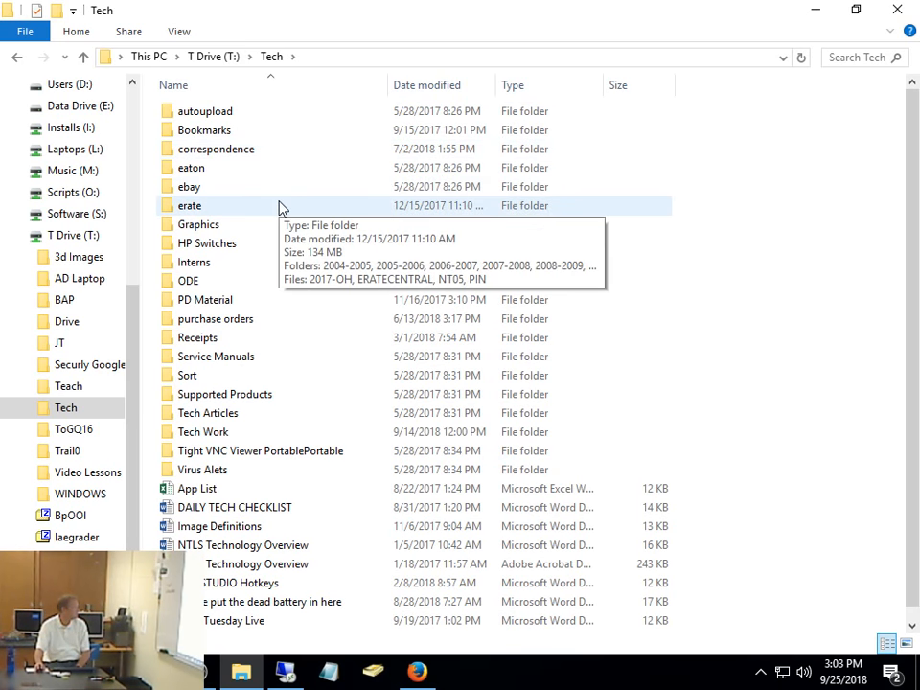
double_click(207, 432)
double_click(277, 113)
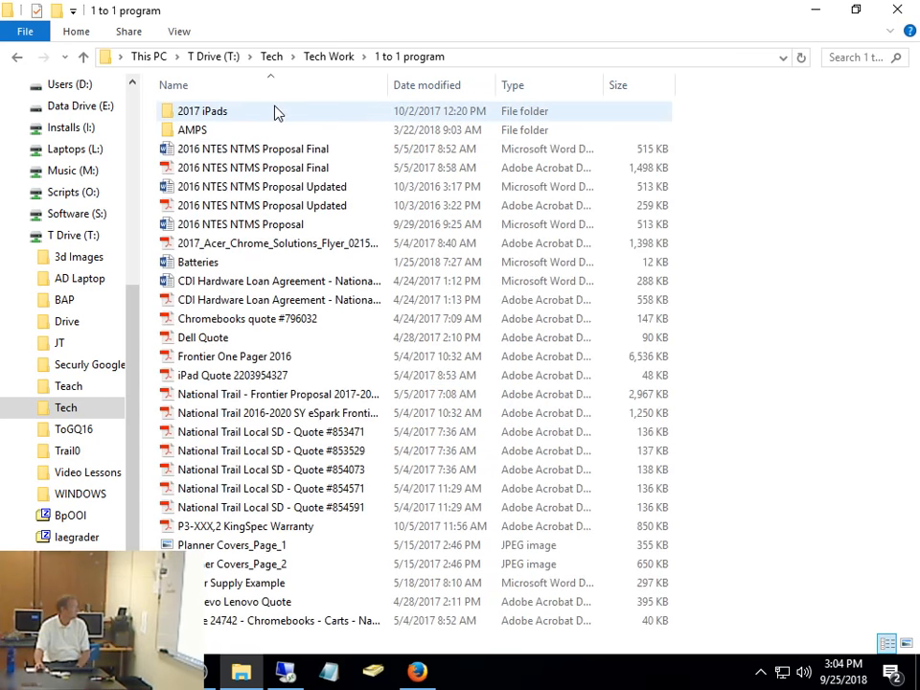
left_click(291, 203)
key("Up")
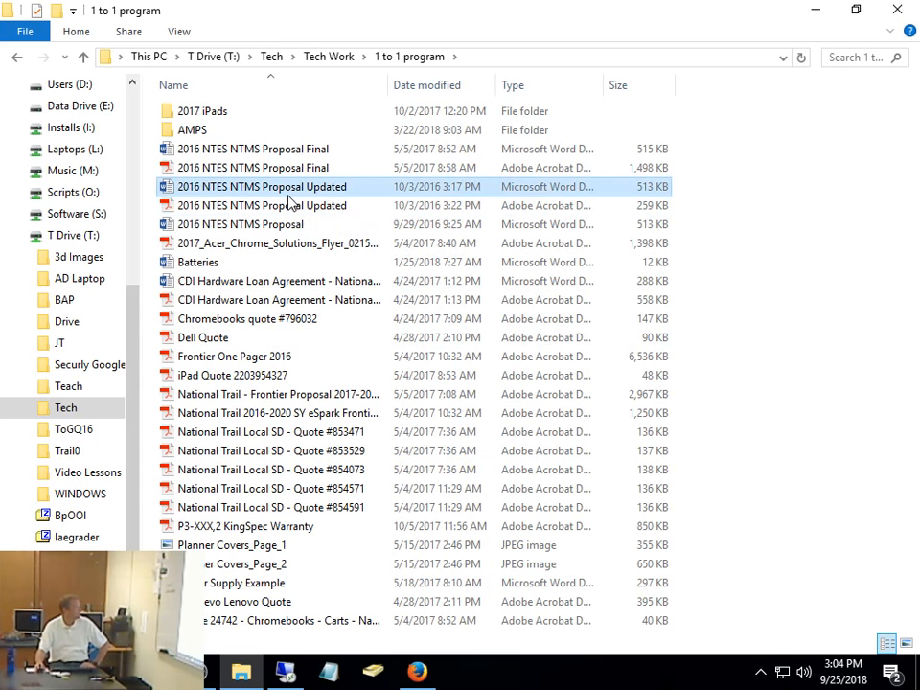
key("Return")
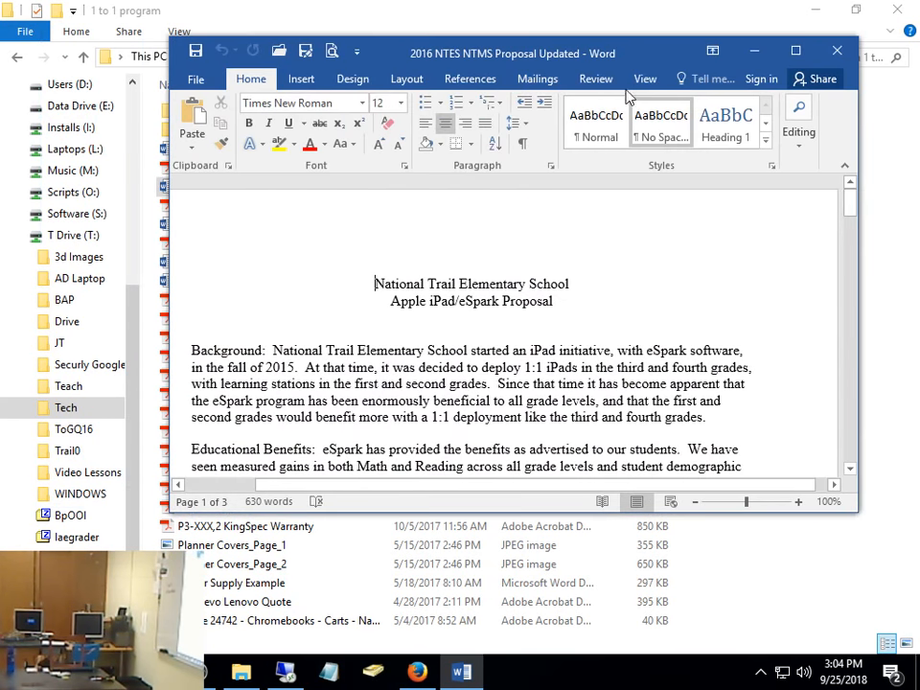
- Copy the proposal's text from the title through the Educational Benefits paragraph, and minimize the document
left_click(795, 50)
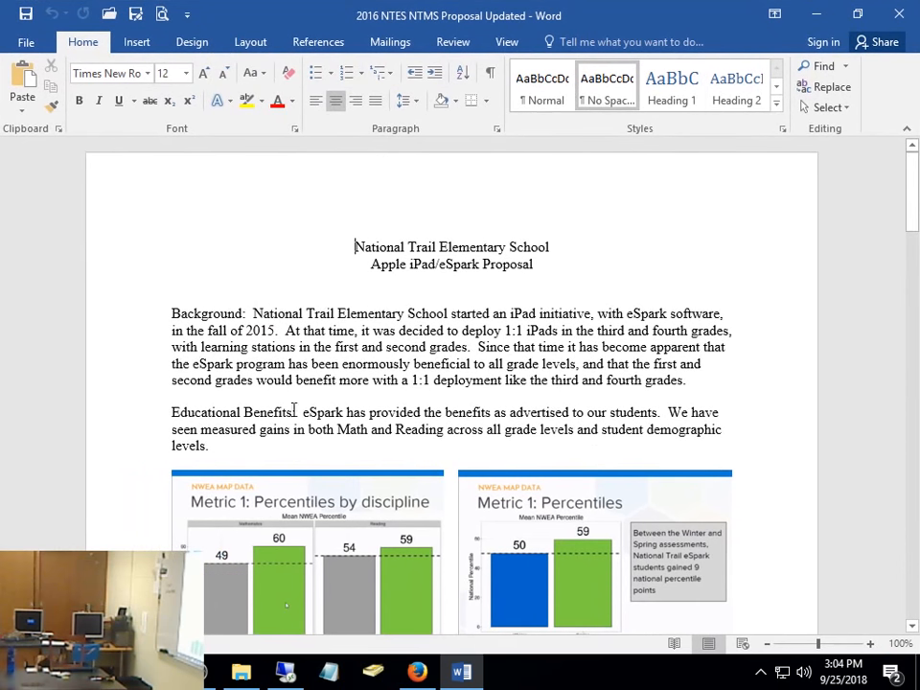
left_click_drag(238, 454, 277, 220)
key("ctrl+c")
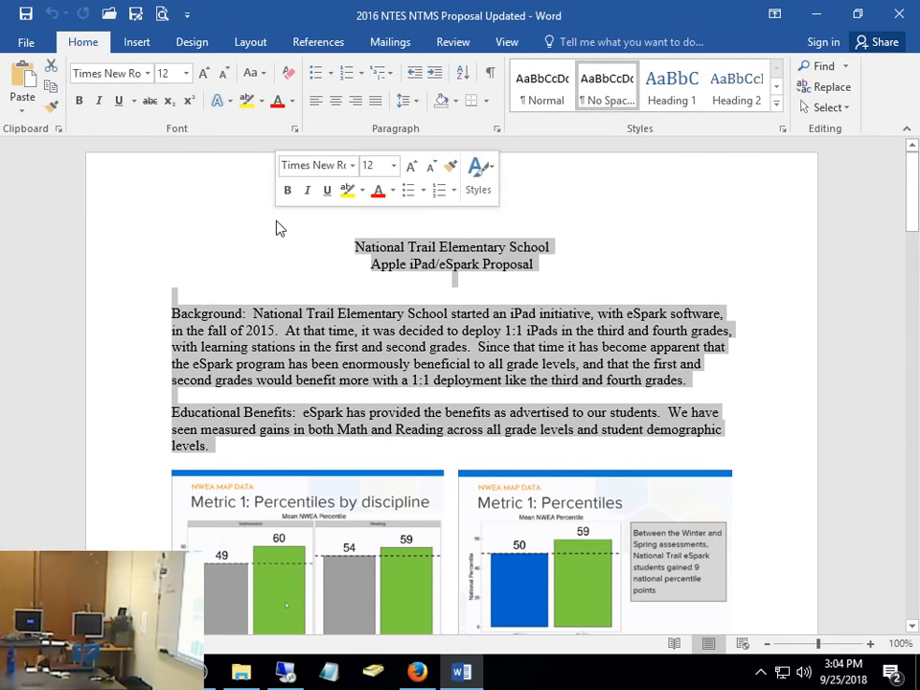
left_click(816, 13)
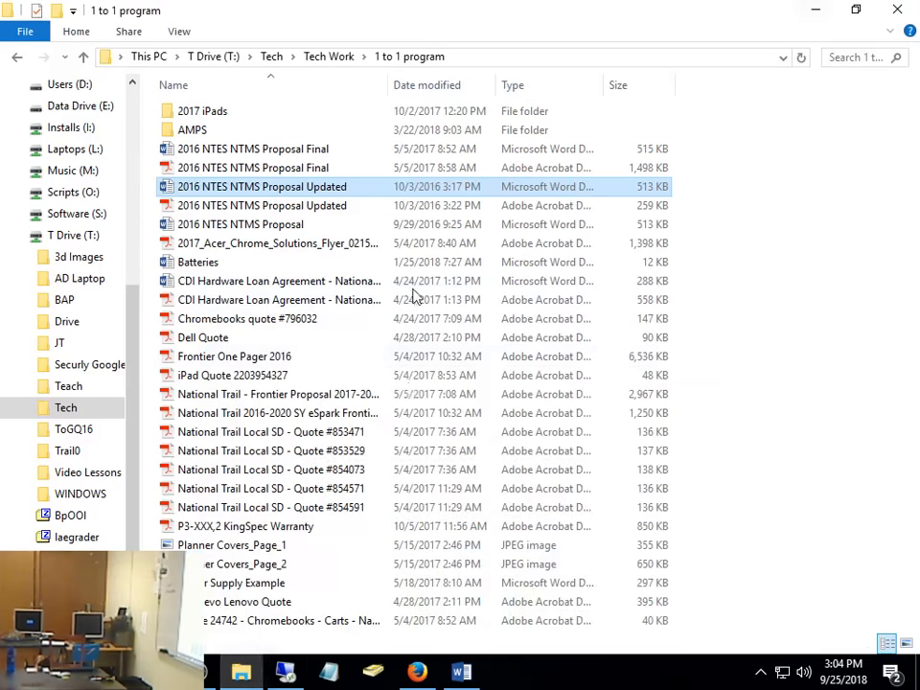
- Switch to Firefox, paste the copied proposal text into the Reading Response 2 submission's online text, and save the changes
left_click(417, 671)
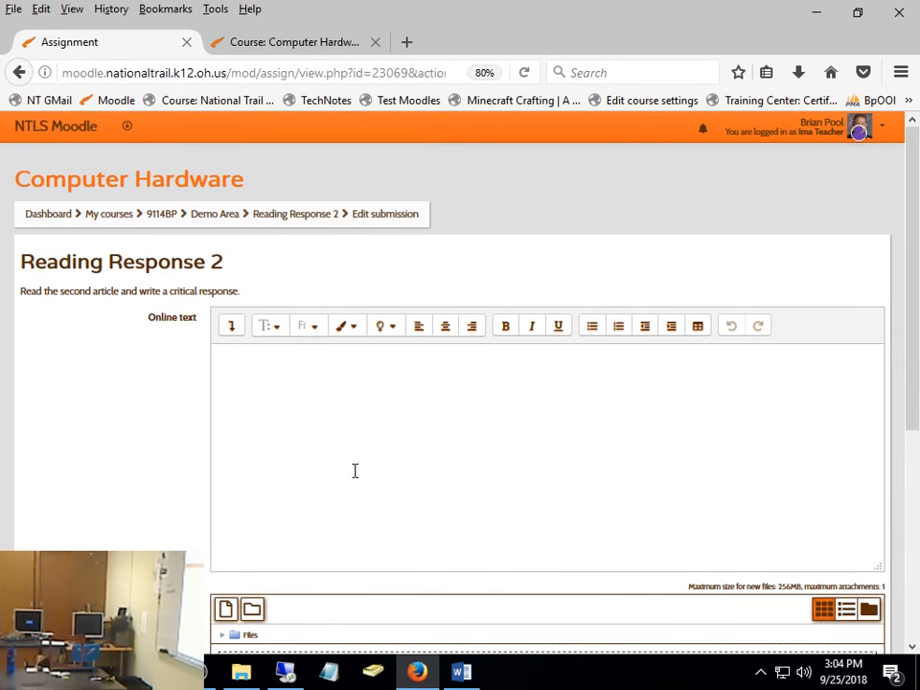
key("ctrl+v")
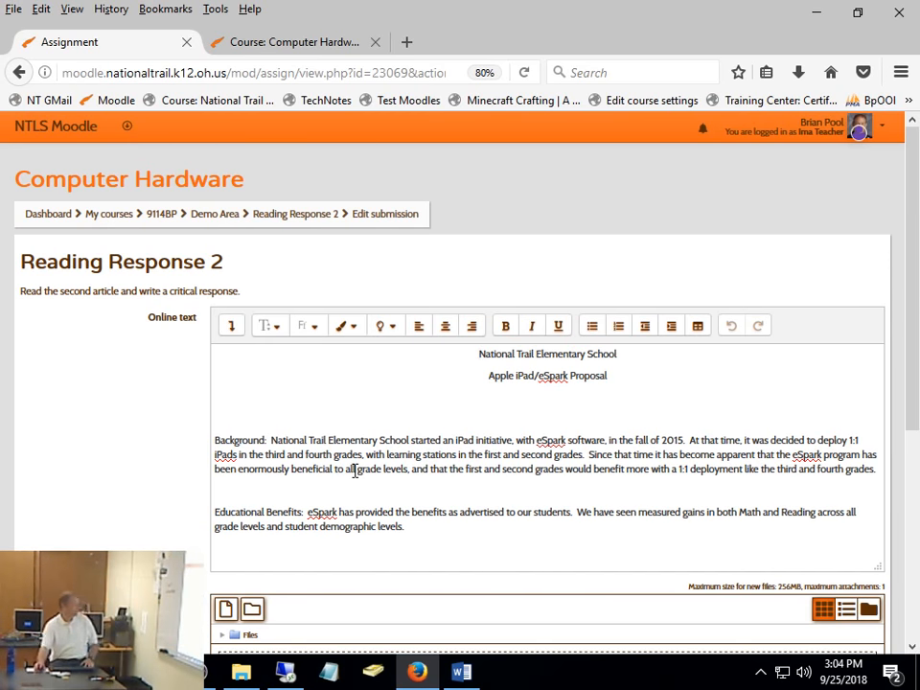
scroll(588, 536, "down", 3)
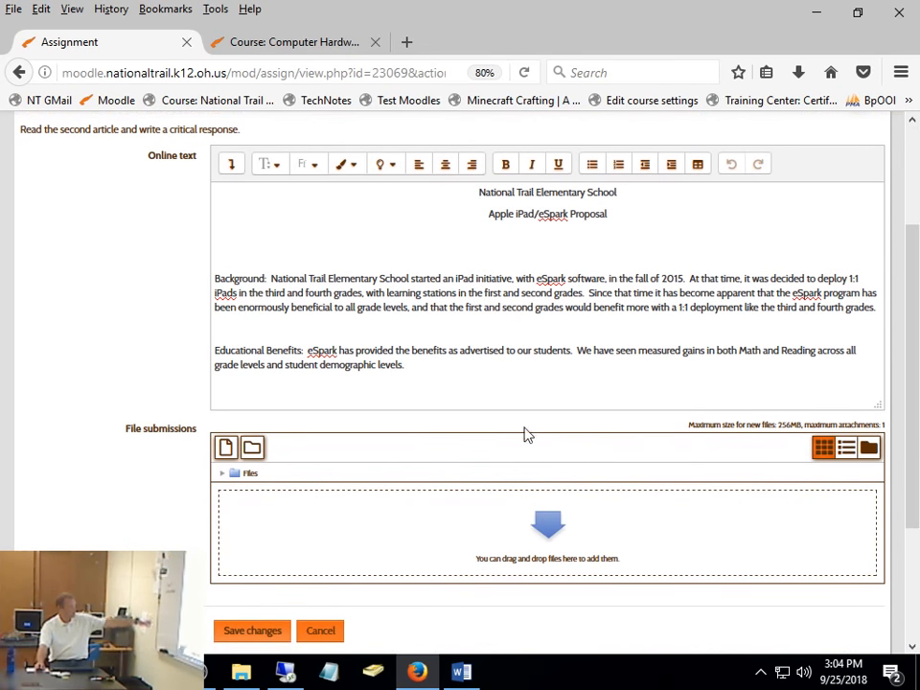
left_click(257, 632)
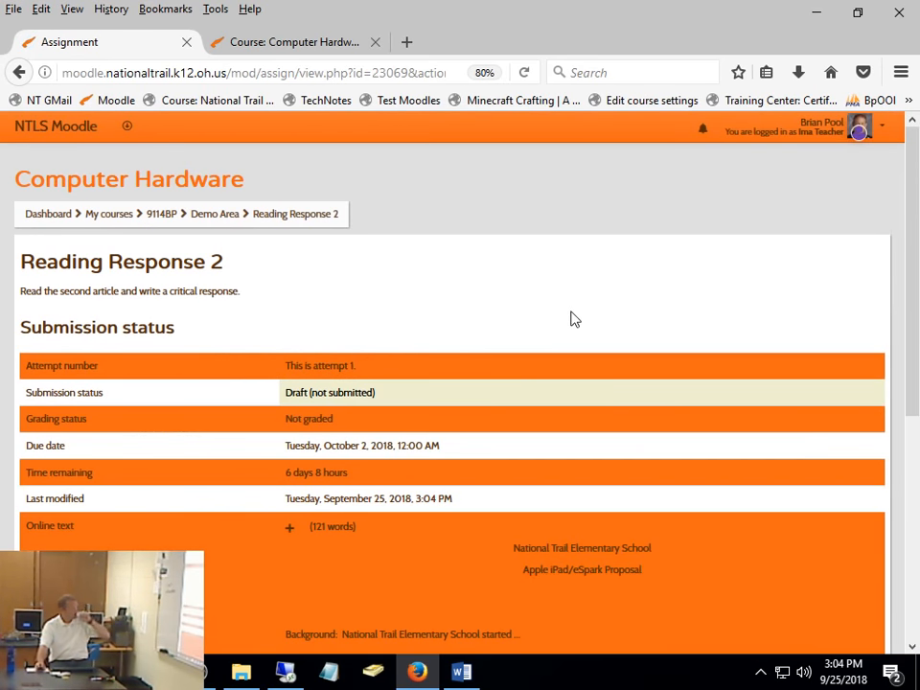
- Log out of the student account and log back in with the teacher's saved username and password
left_click(822, 132)
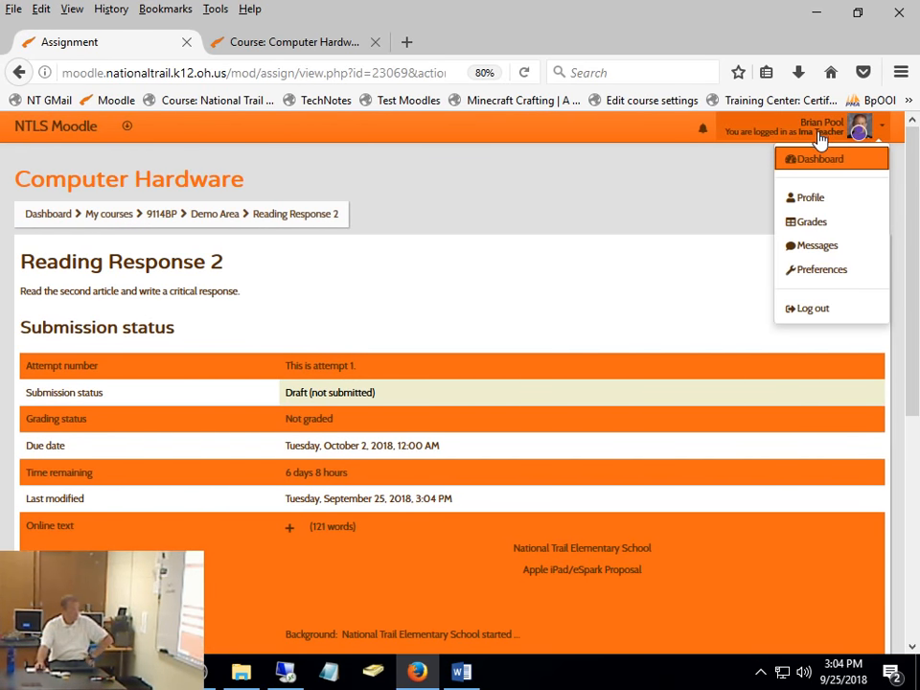
left_click(821, 313)
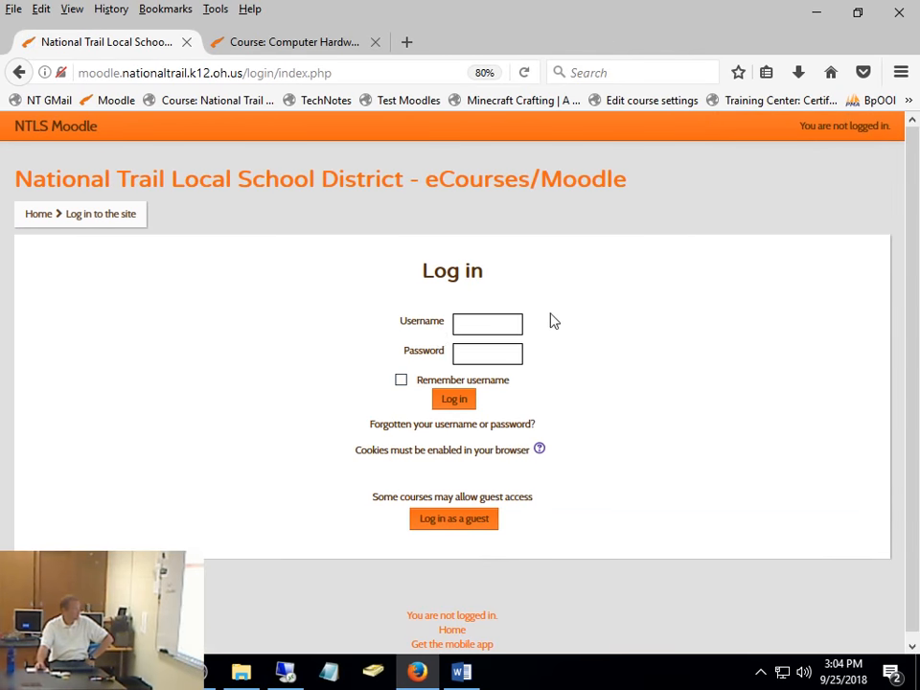
left_click(481, 322)
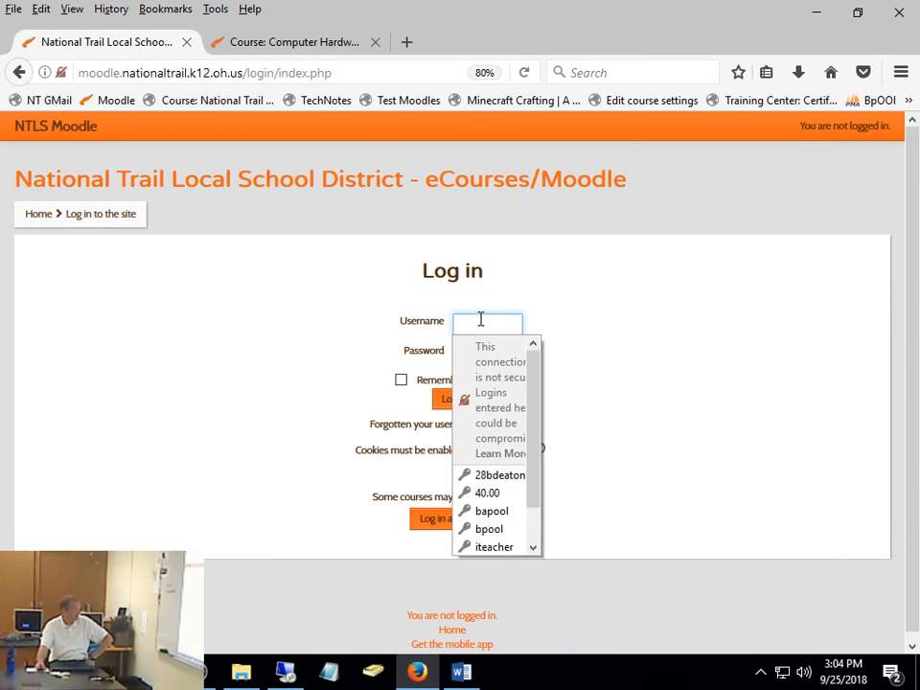
left_click(489, 528)
left_click(458, 402)
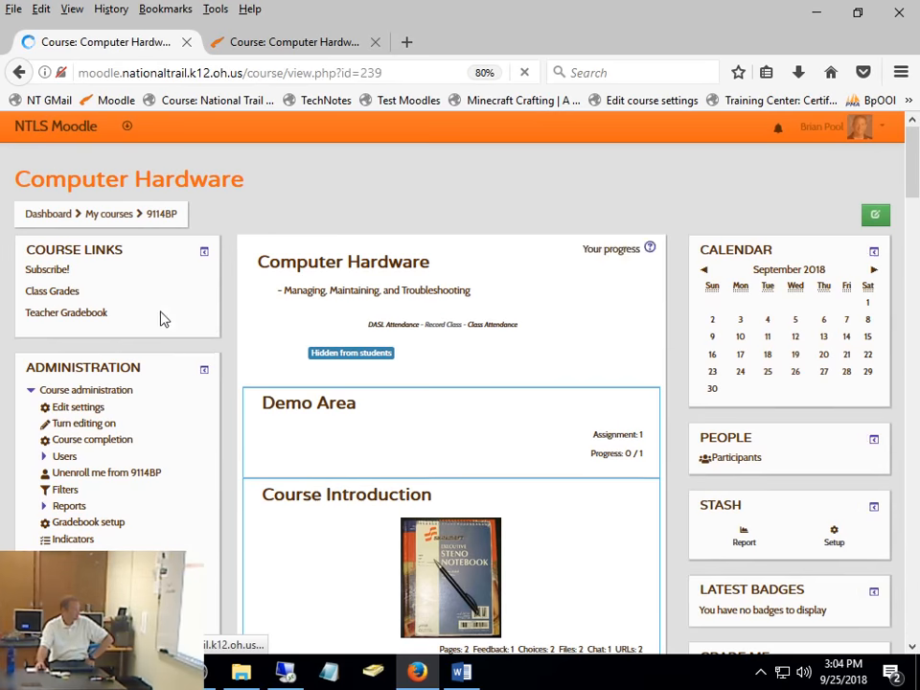
- Open Reading Response 2 in the Demo Area section and open the student's submission for grading
left_click(339, 408)
scroll(401, 378, "down", 3)
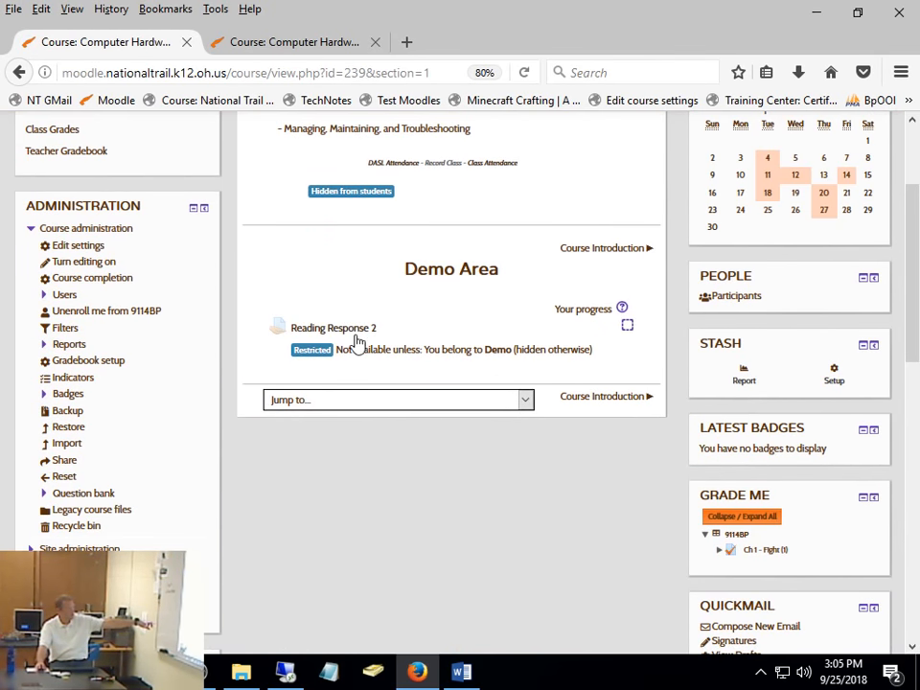
left_click(359, 331)
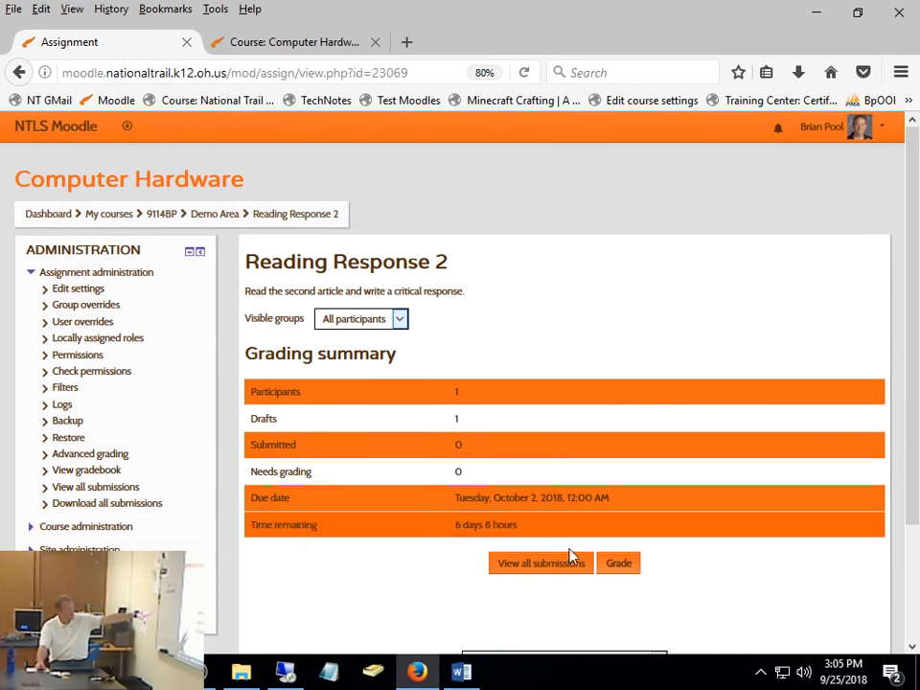
left_click(617, 566)
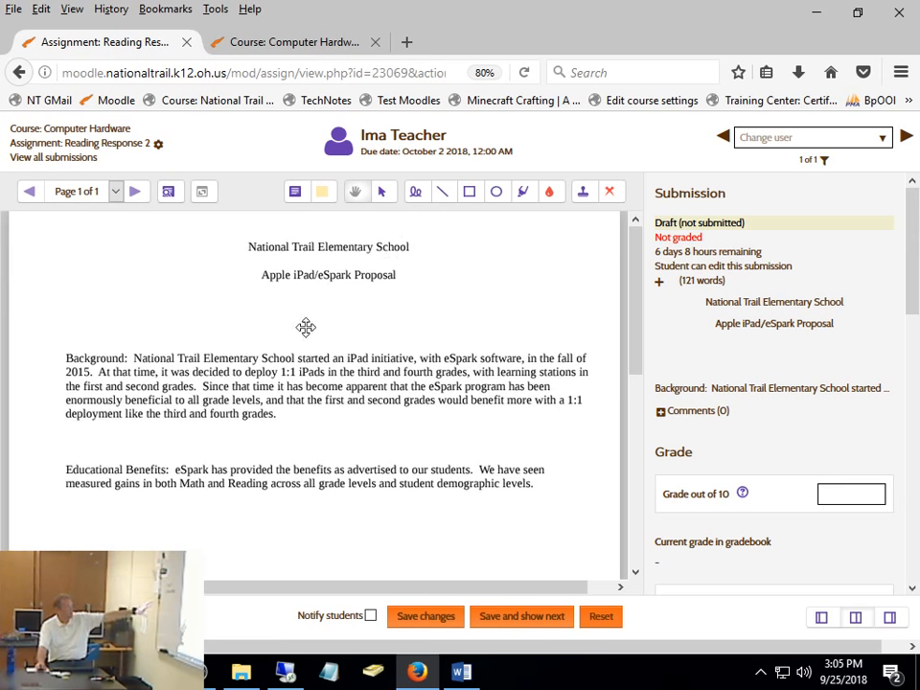
- Draw a red freehand loop with the Pen tool around much of the submission's Background paragraph
left_click_drag(918, 243, 918, 386)
left_click(416, 191)
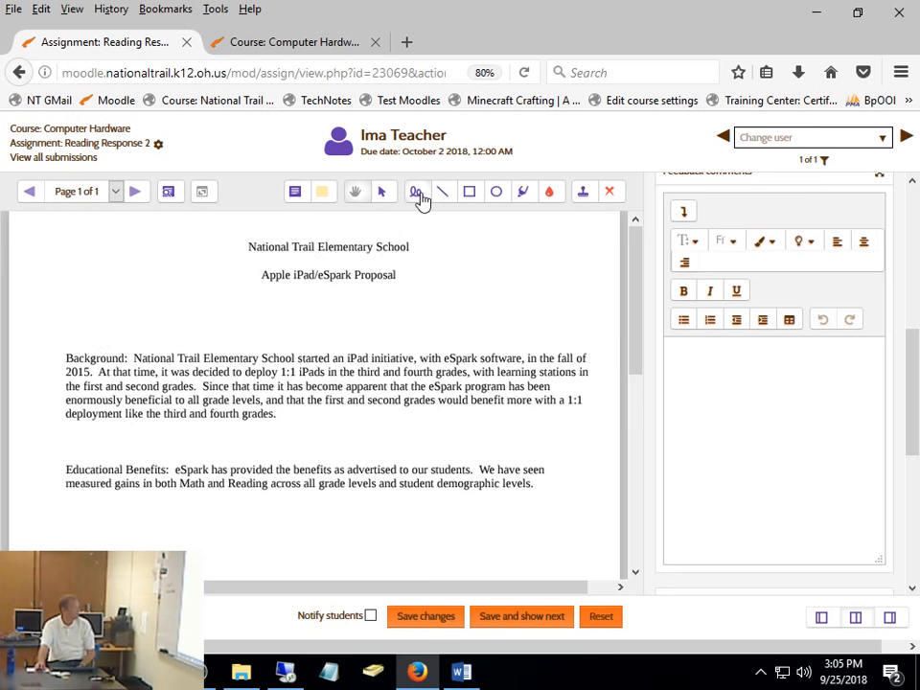
mouse_move(341, 301)
left_mouse_down()
mouse_move(111, 347)
mouse_move(340, 376)
mouse_move(299, 313)
left_mouse_up()
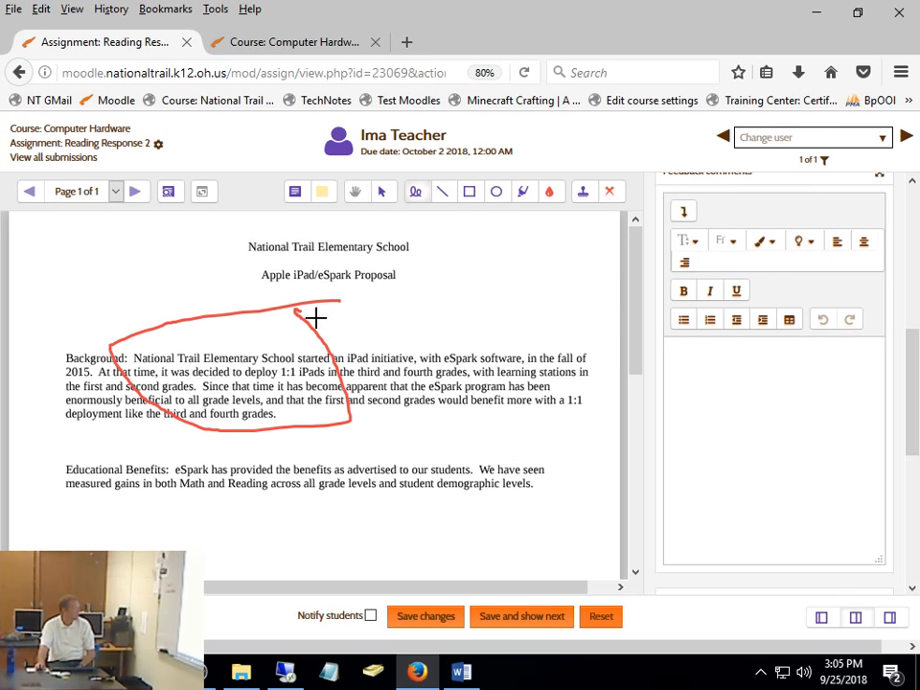
- Add a comment reading "This is written poorly!" beside the red loop on the Background paragraph, correcting the spelling of "written"
left_click(296, 192)
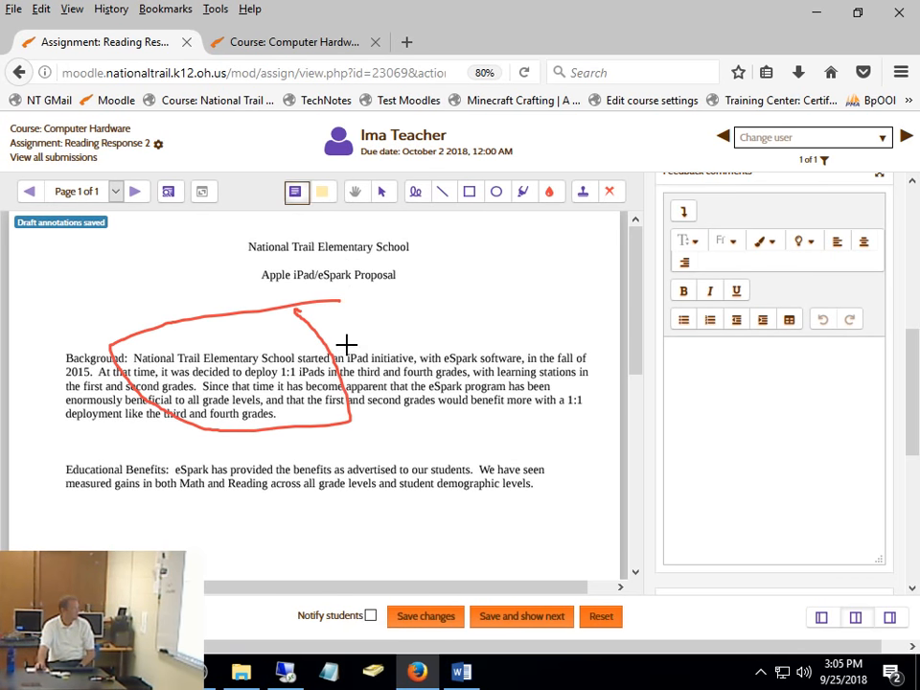
left_click_drag(346, 343, 581, 474)
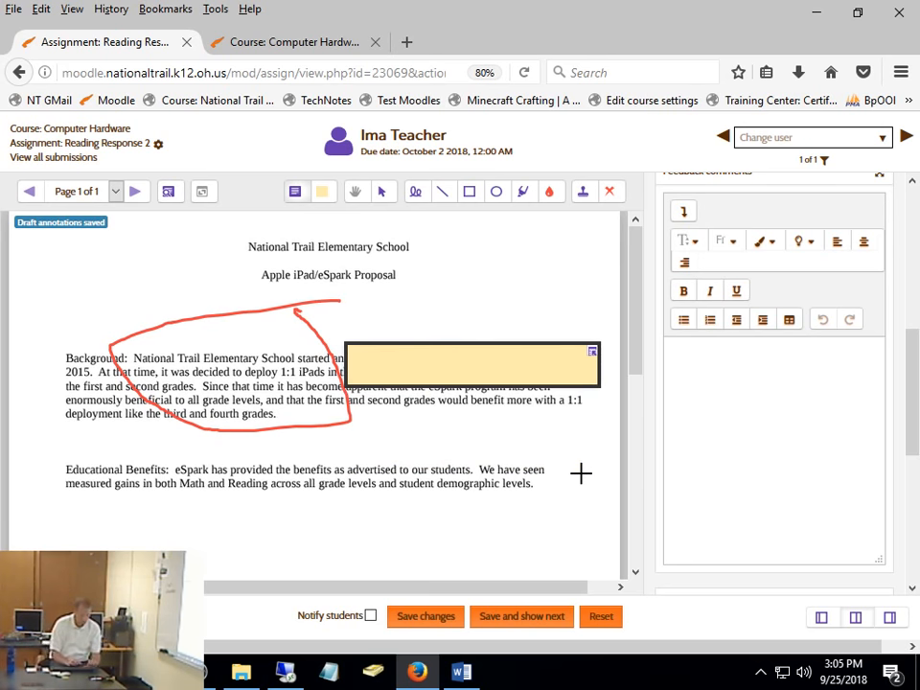
type("This is writen poorly!")
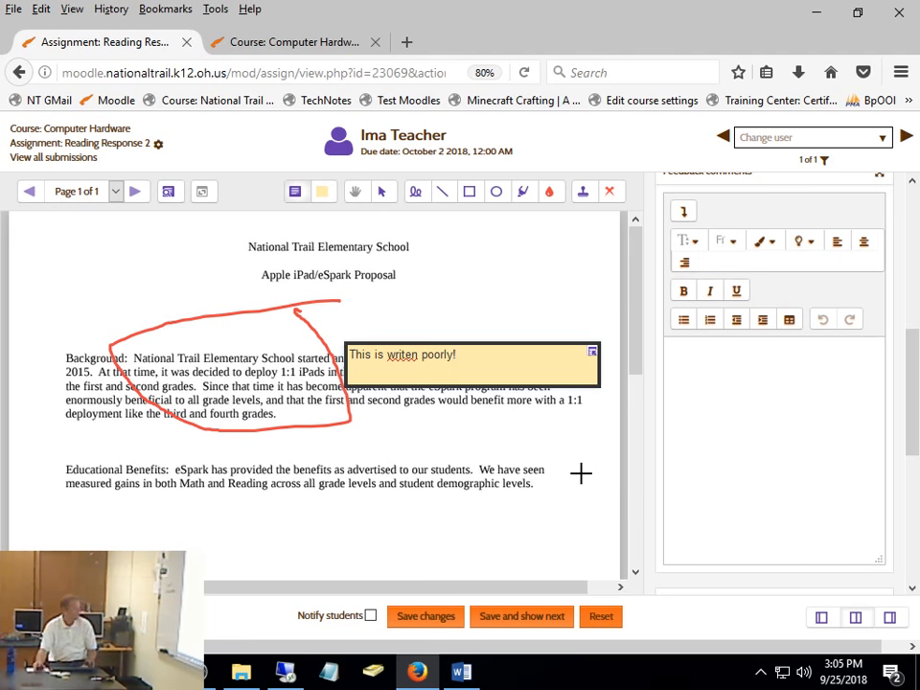
right_click(406, 361)
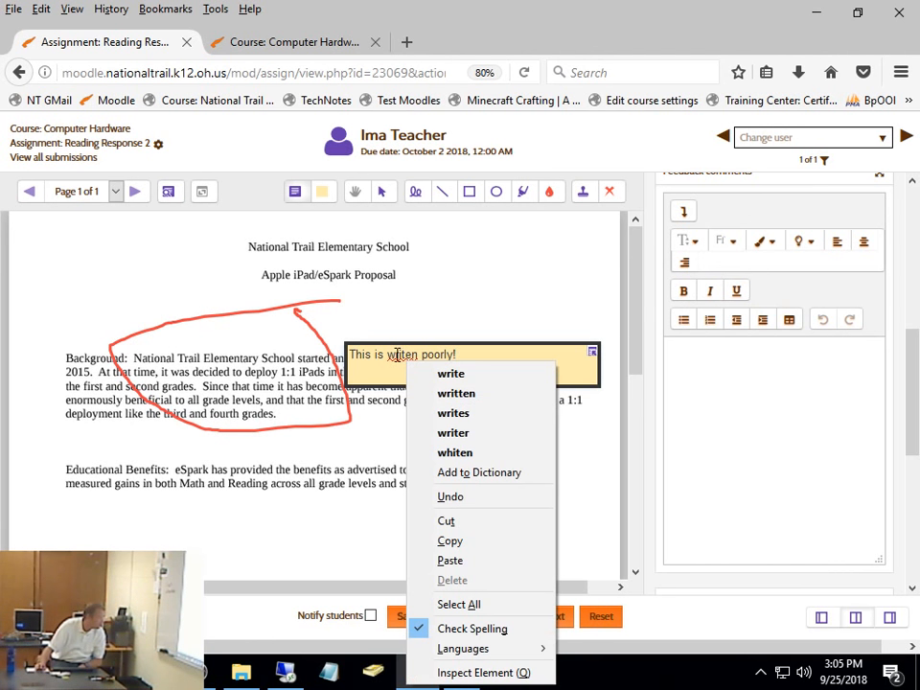
left_click(450, 372)
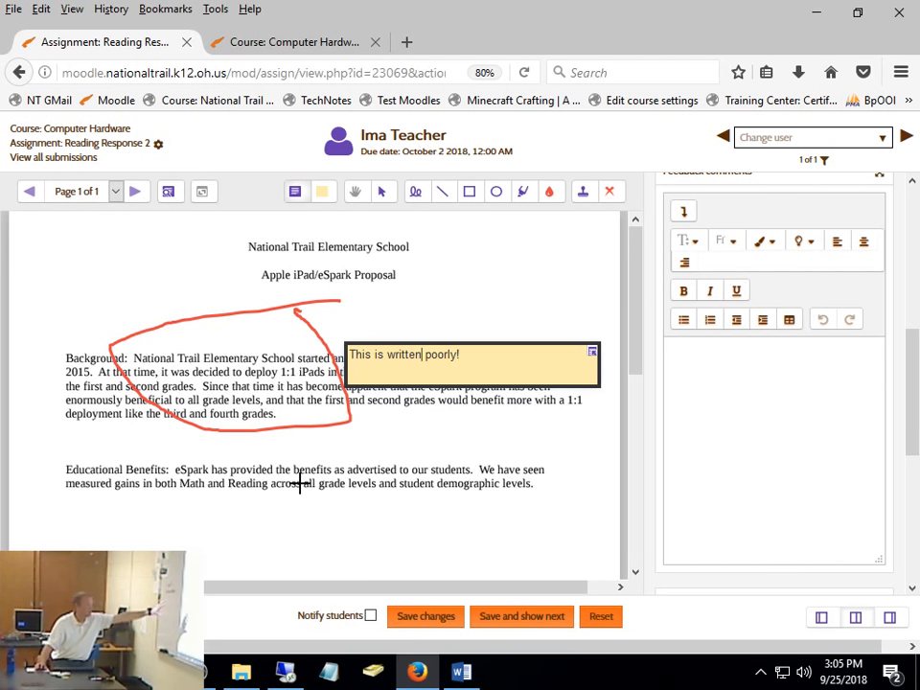
- Grade the submission 10 out of 10 and save the grade and annotations without notifying the student
scroll(909, 369, "up", 2)
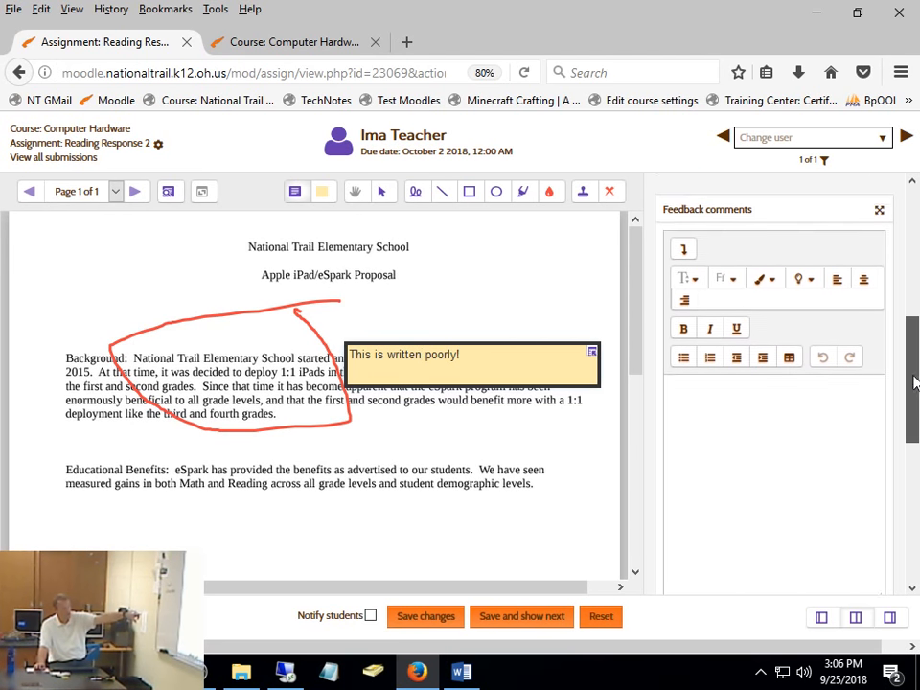
scroll(909, 369, "down", 2)
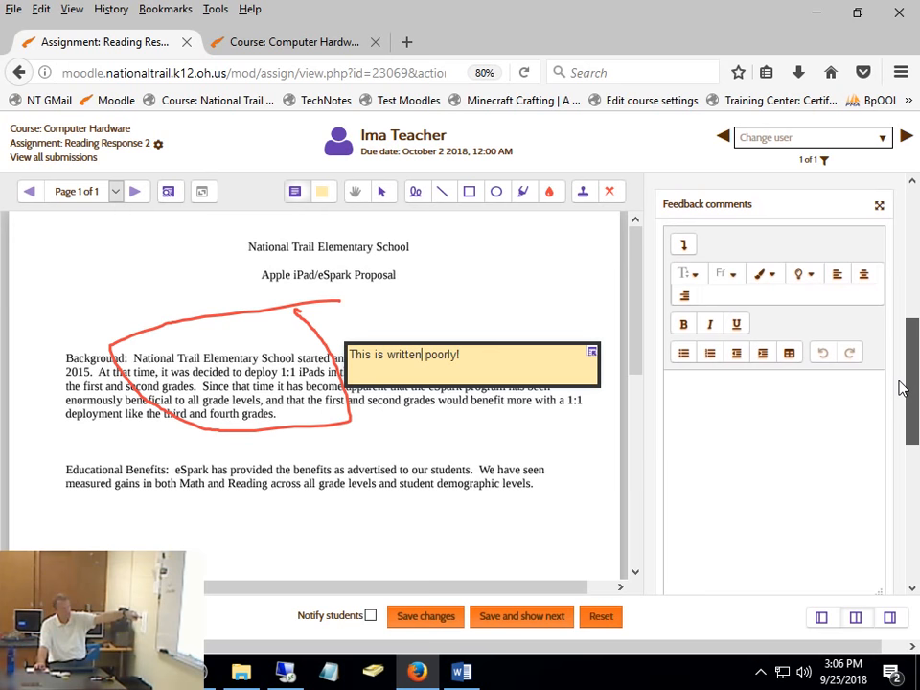
left_click(781, 431)
scroll(897, 396, "down", 5)
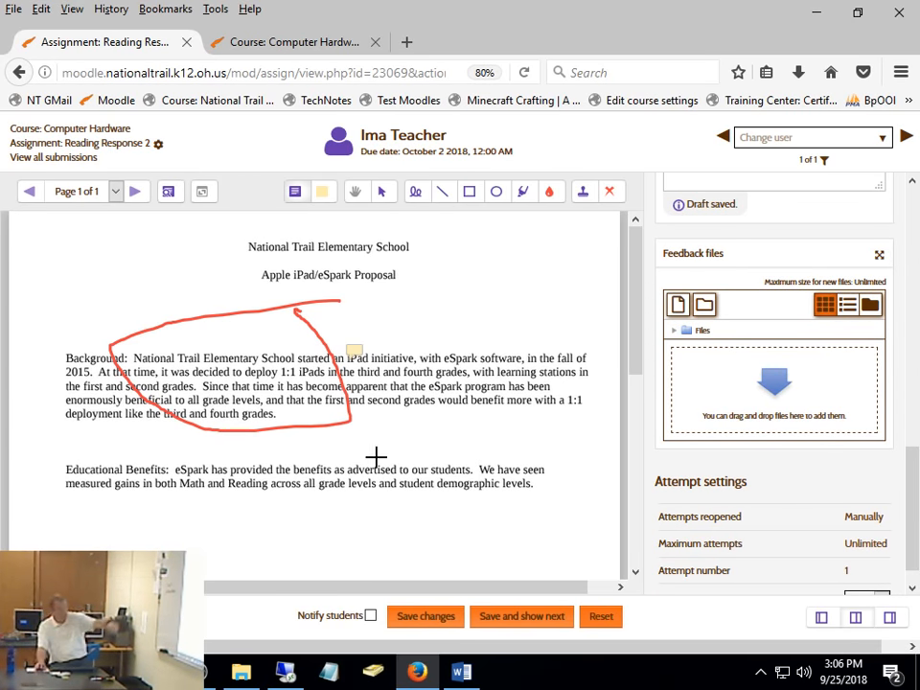
scroll(703, 400, "up", 10)
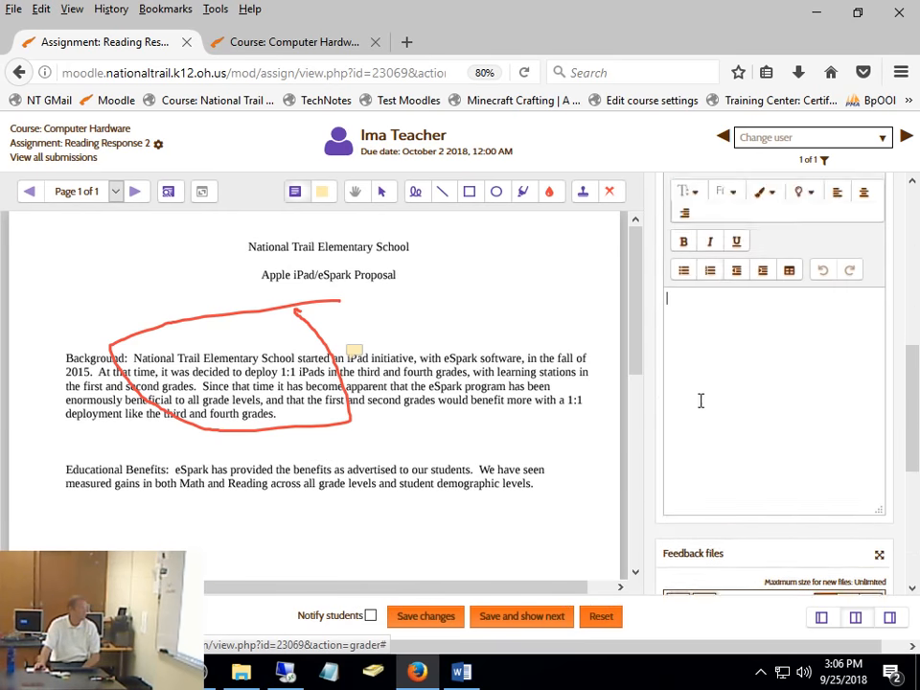
left_click(877, 495)
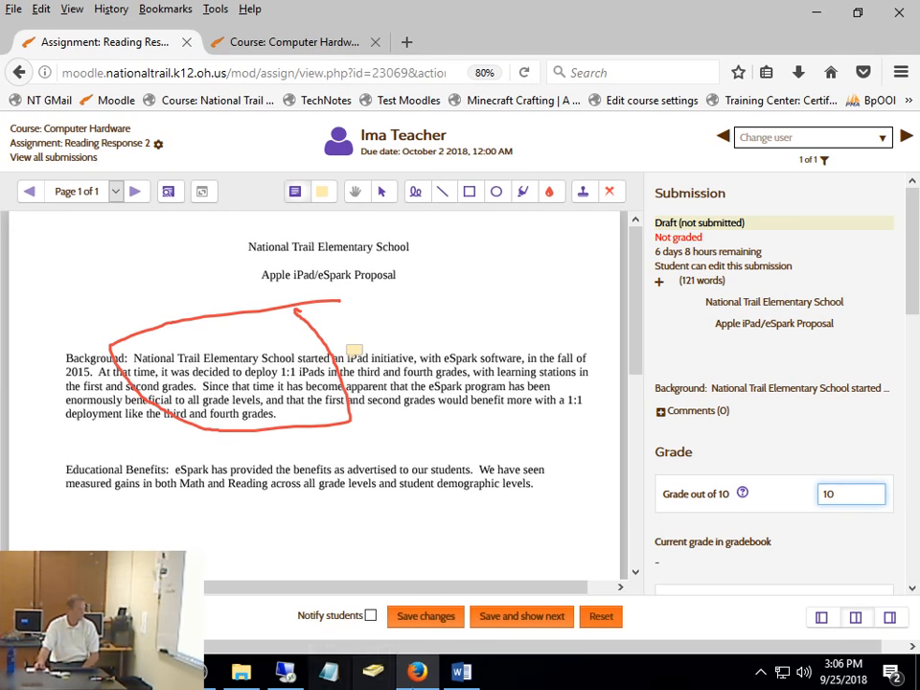
left_click(428, 620)
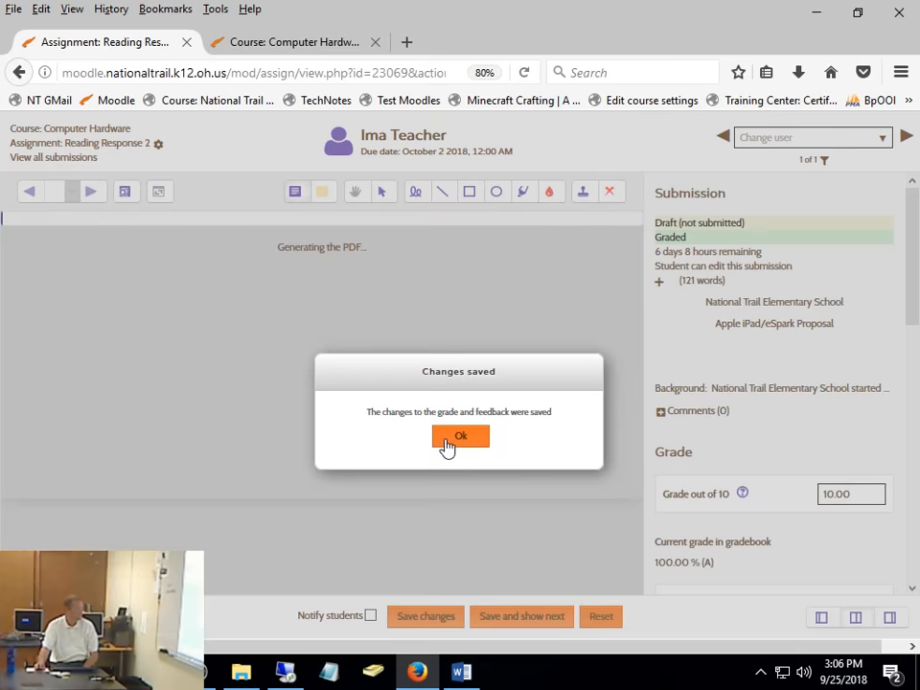
left_click(447, 439)
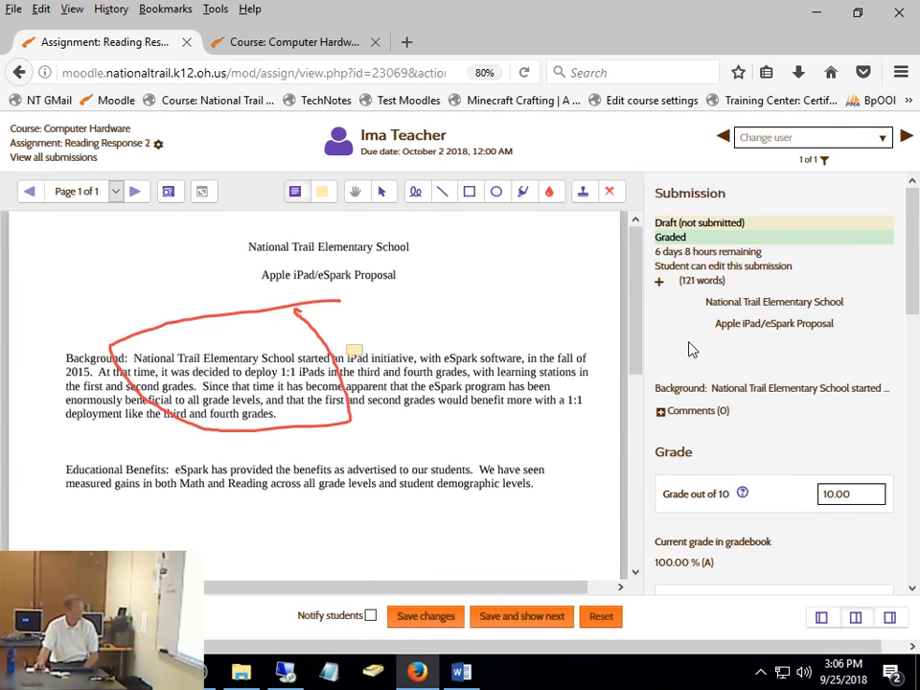
- Check the list of students to grade and try advancing to the next student, including with save and show next
left_click(884, 139)
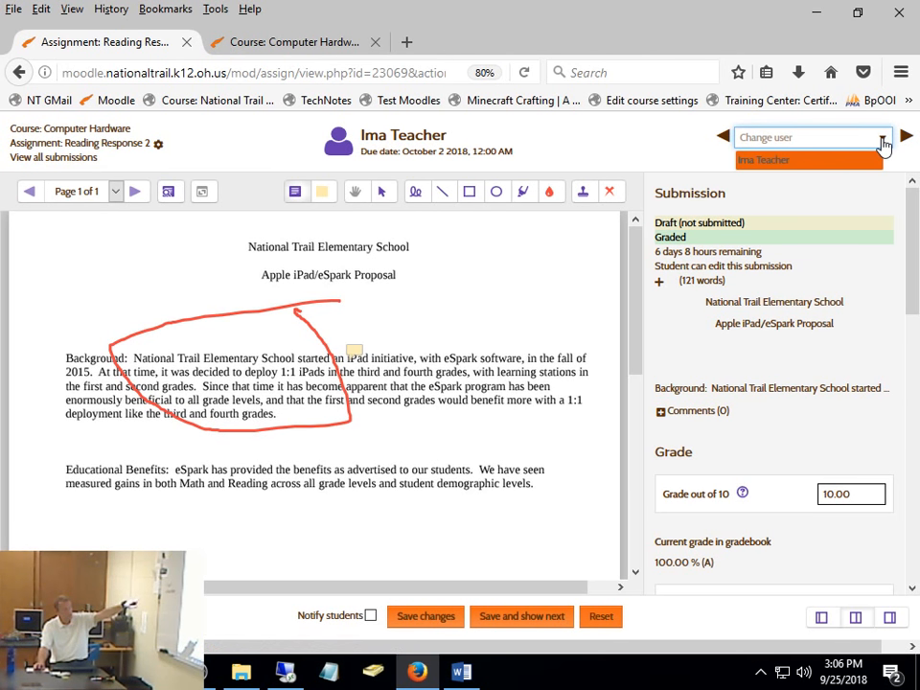
left_click(907, 137)
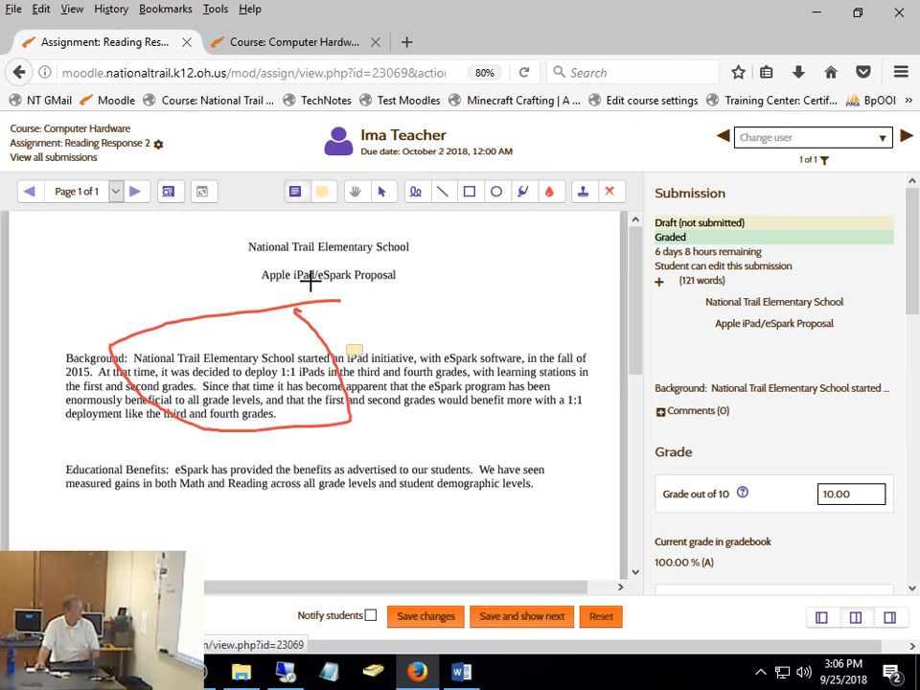
left_click(491, 624)
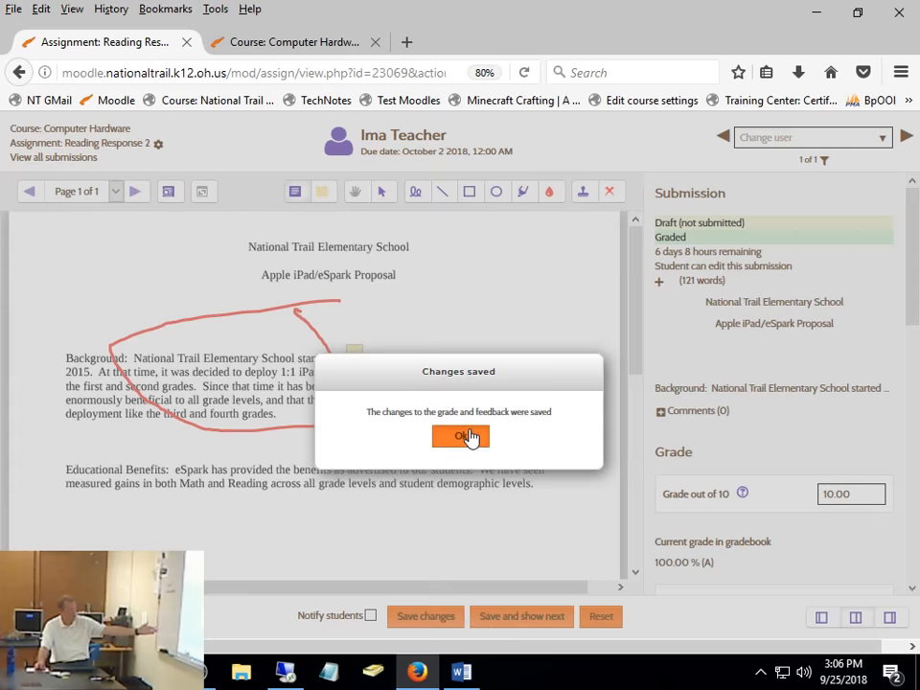
left_click(475, 438)
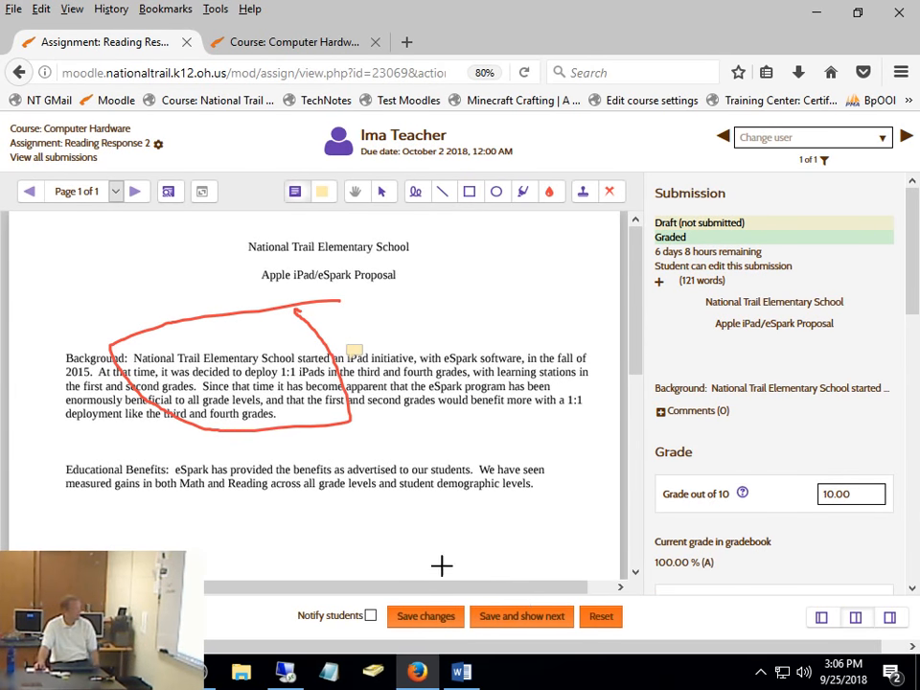
- Return to the Computer Hardware course, filter its participants to last names starting with T, and open the demo student's profile
left_click(113, 128)
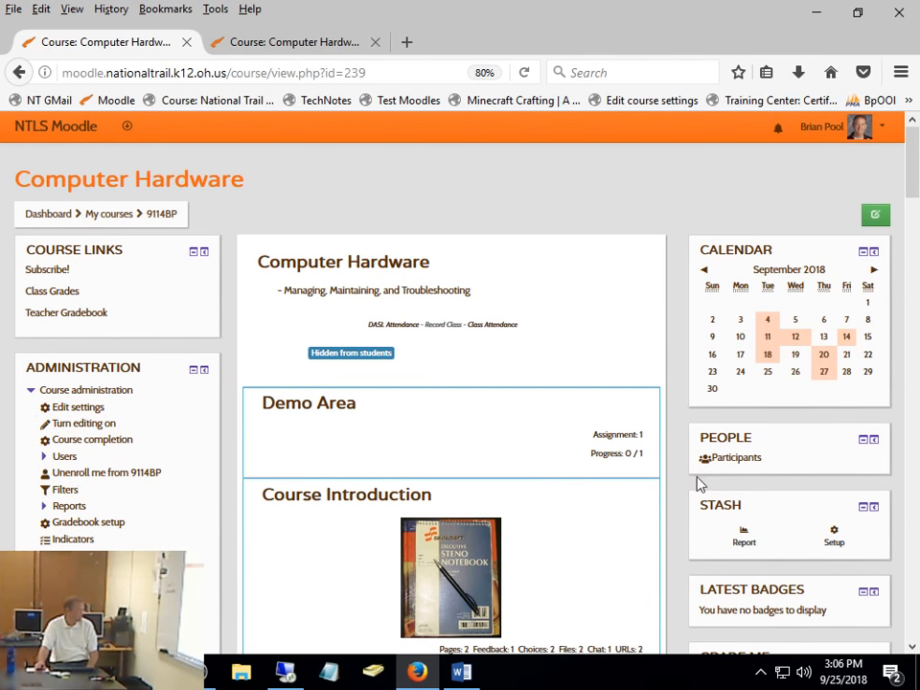
left_click(736, 459)
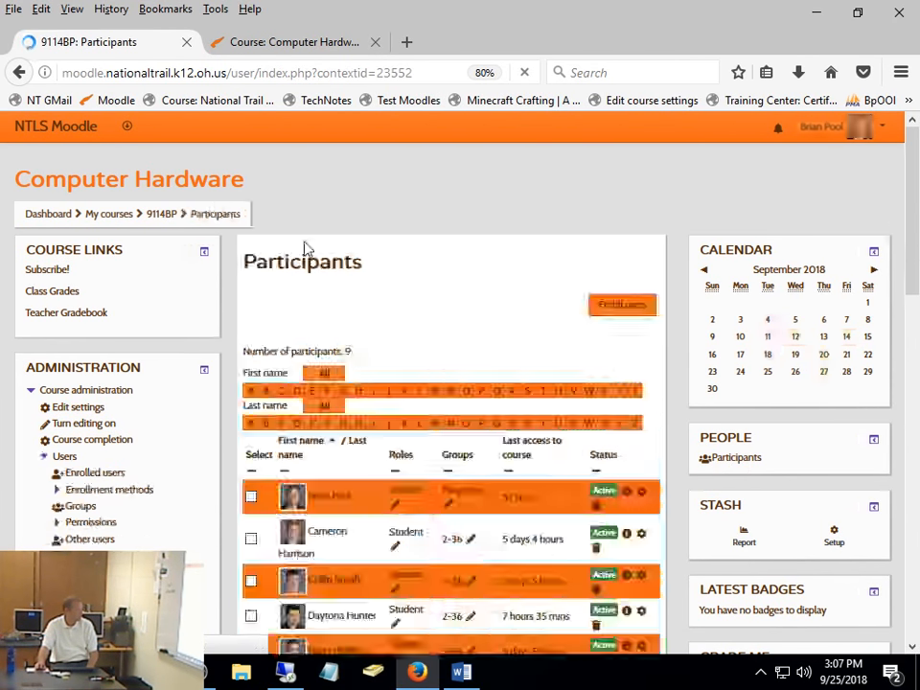
left_click(541, 439)
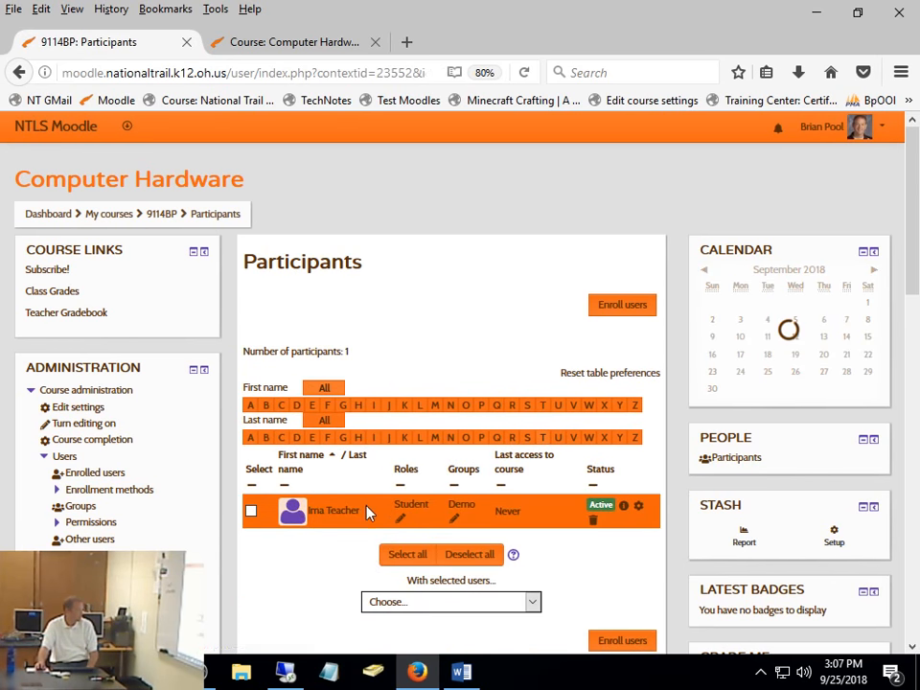
left_click(343, 513)
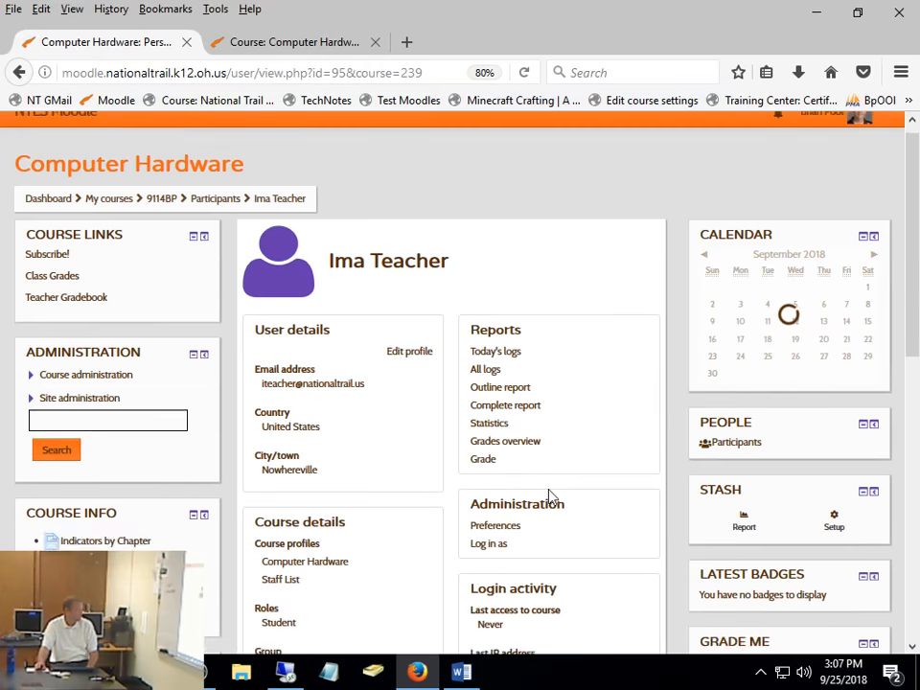
- Log in as the demo student from the profile, continue to the course, and dismiss the level-up notice
scroll(517, 441, "down", 3)
left_click(500, 403)
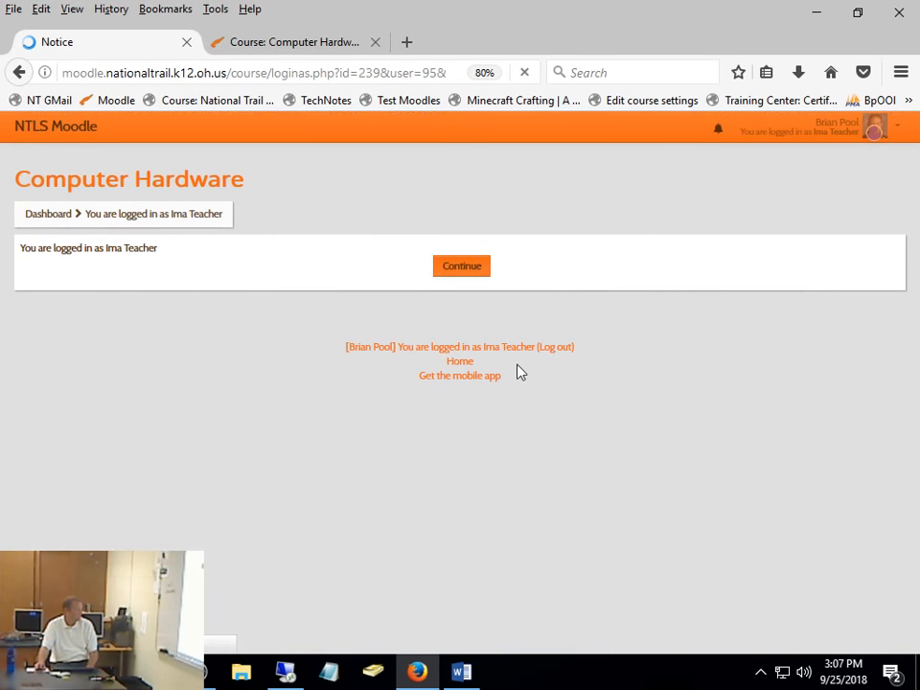
left_click(463, 268)
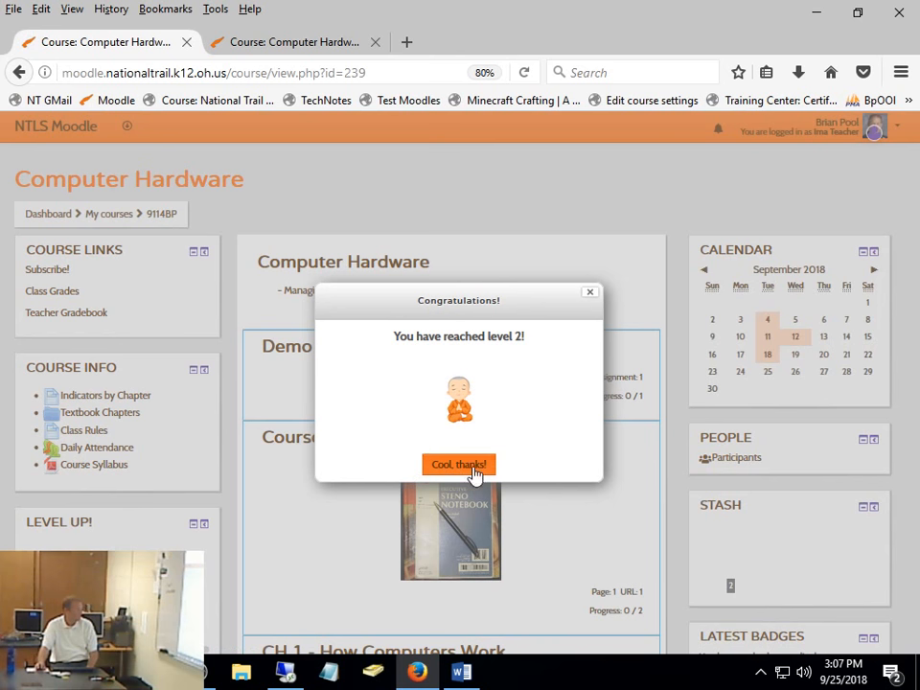
left_click(458, 465)
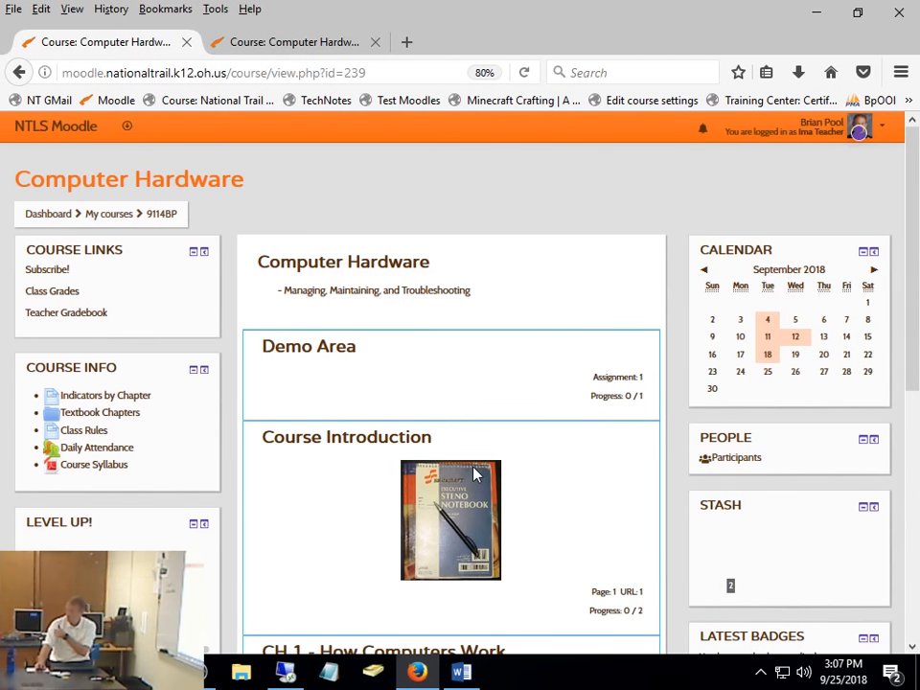
- Open Reading Response 2 in the Demo Area section and review its submission status, submission options and feedback
left_click(306, 355)
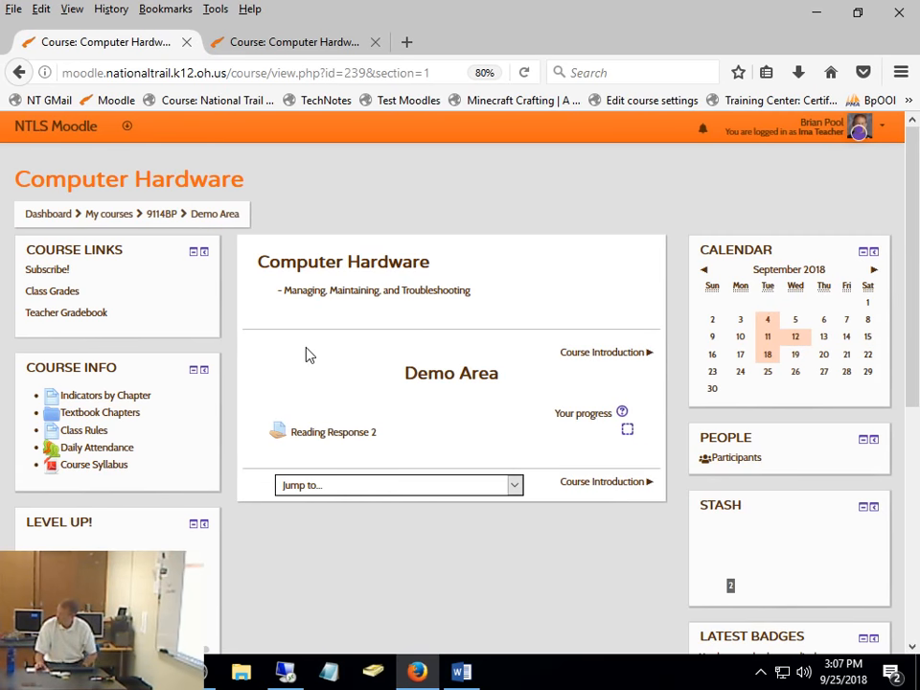
left_click(365, 440)
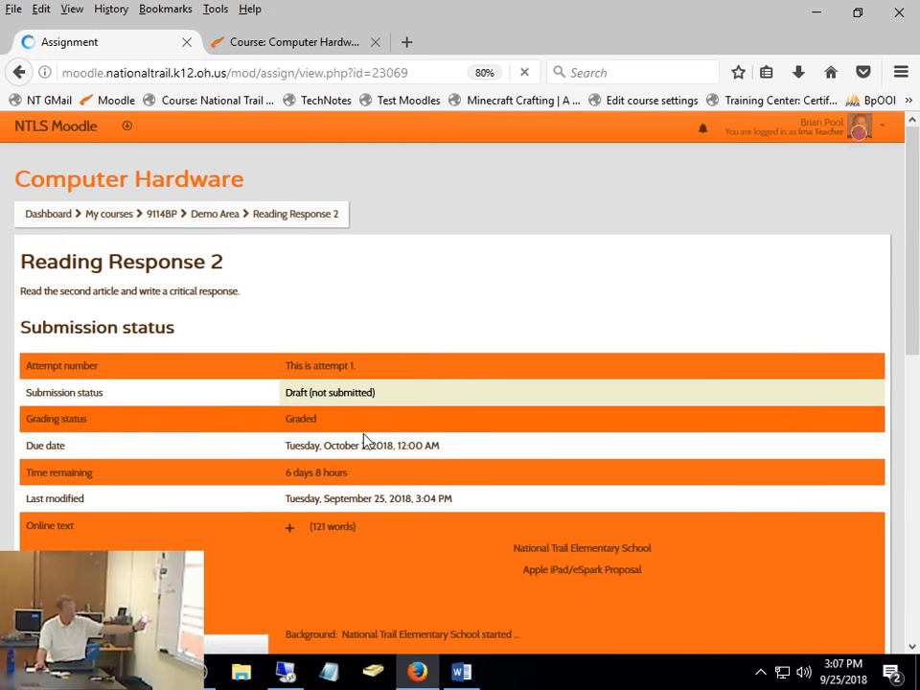
scroll(498, 238, "down", 3)
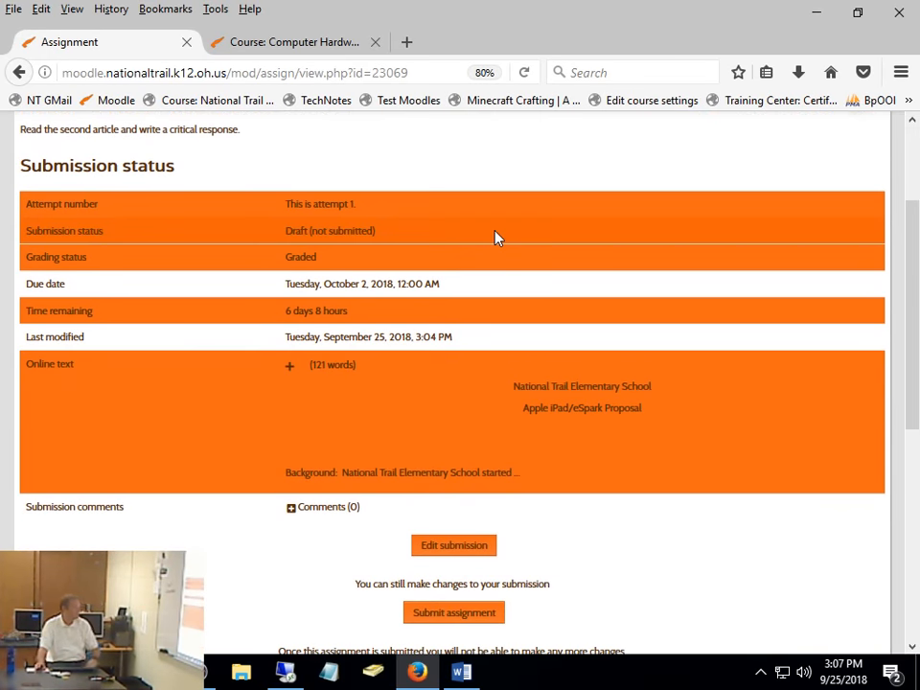
scroll(496, 238, "down", 3)
scroll(496, 238, "up", 3)
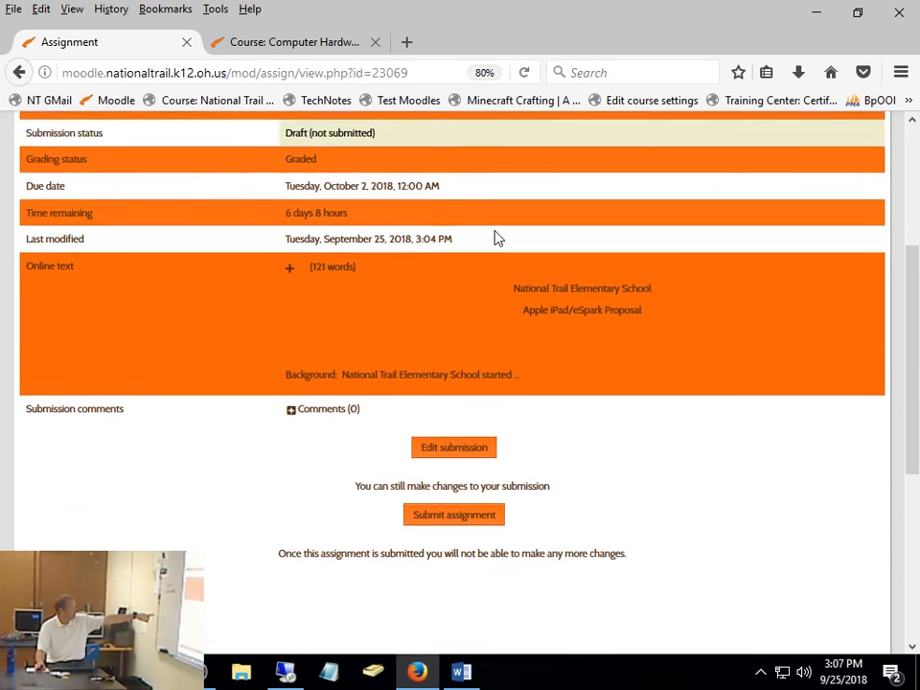
scroll(496, 238, "down", 6)
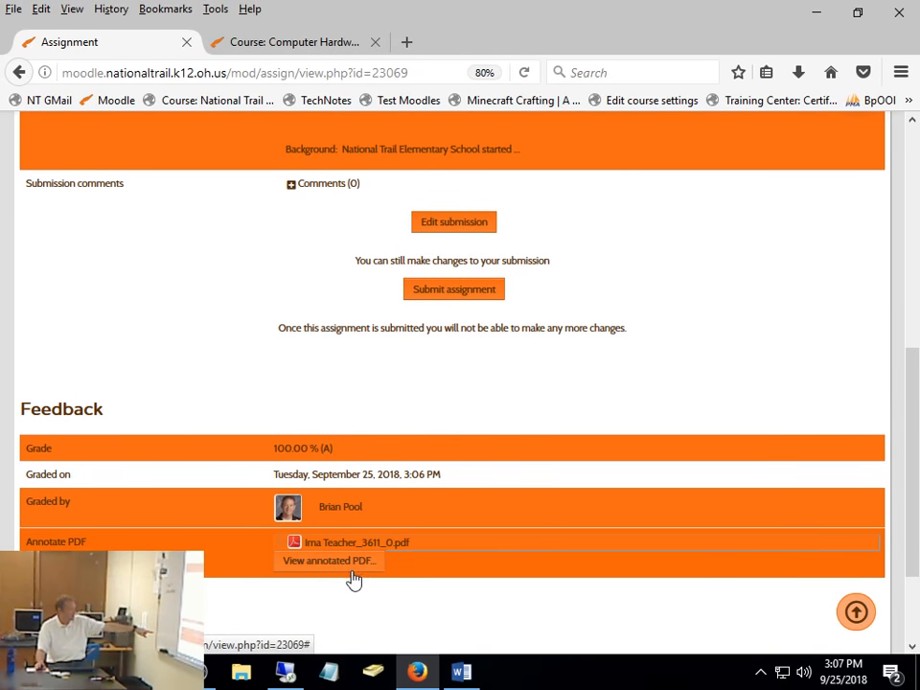
scroll(352, 579, "up", 6)
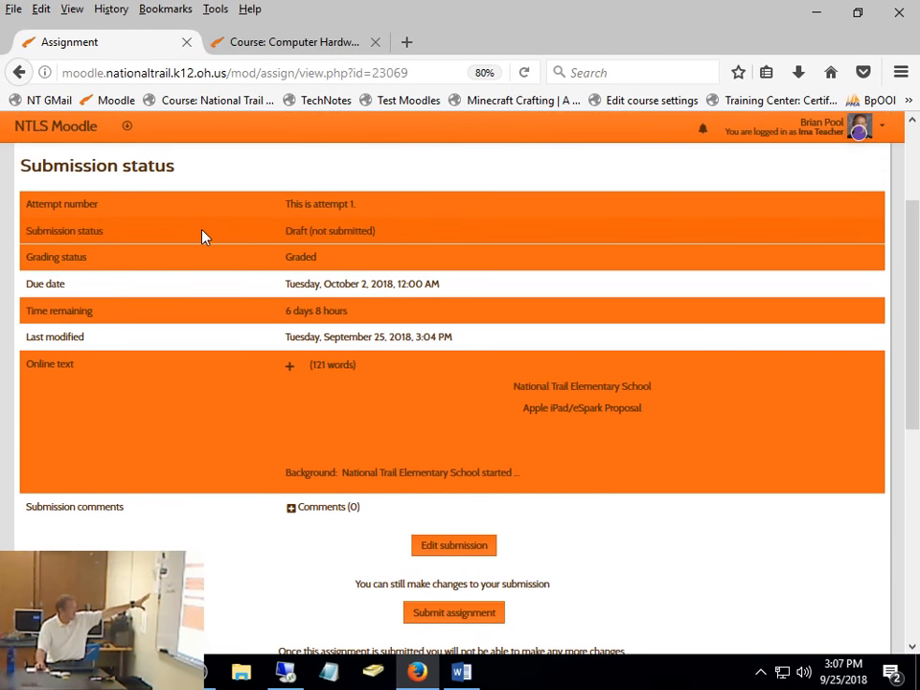
scroll(201, 237, "up", 3)
scroll(201, 237, "down", 6)
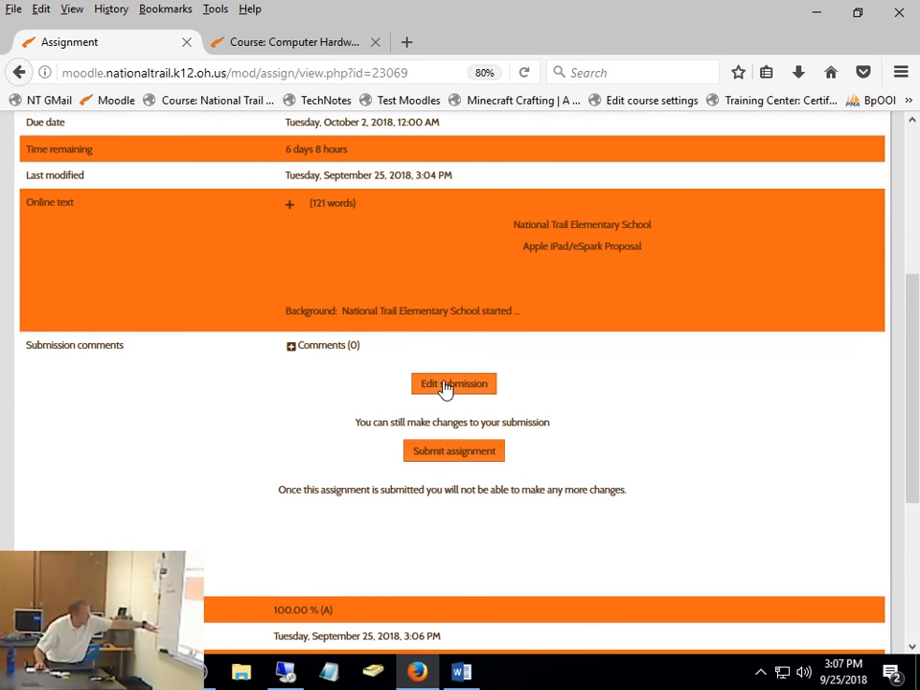
- Submit the Reading Response 2 assignment for grading, accepting the statement that it is the student's own work
left_click(469, 452)
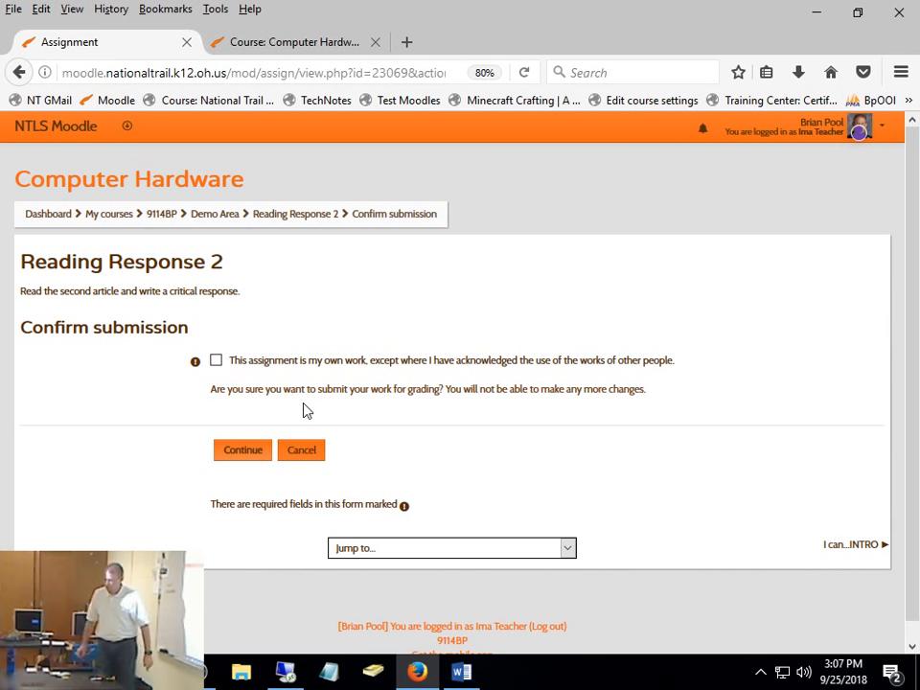
left_click(217, 363)
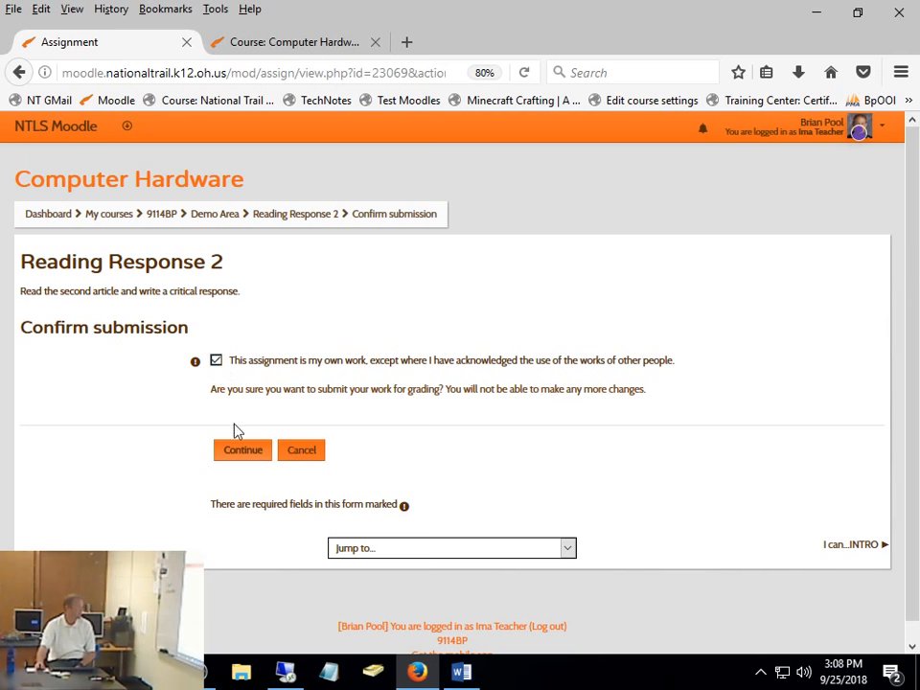
left_click(233, 455)
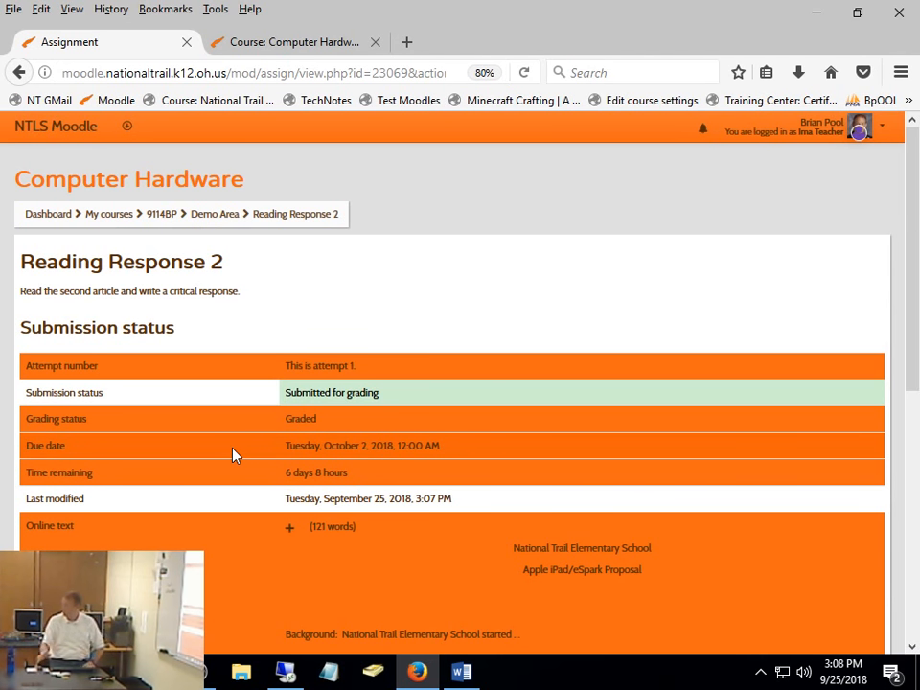
- Open the annotated PDF from the Feedback section of Reading Response 2
scroll(505, 438, "down", 3)
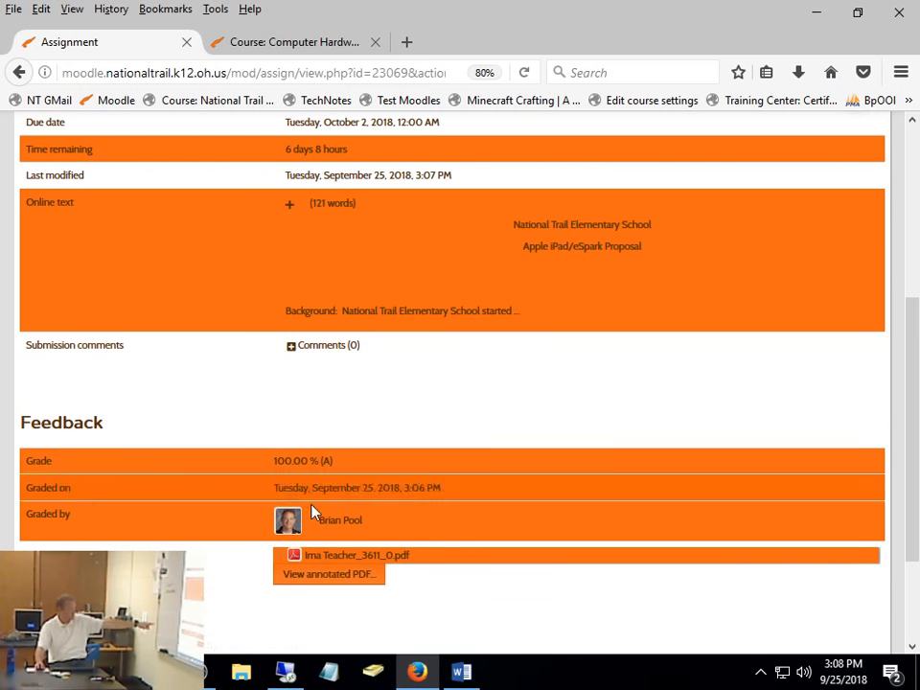
left_click(332, 576)
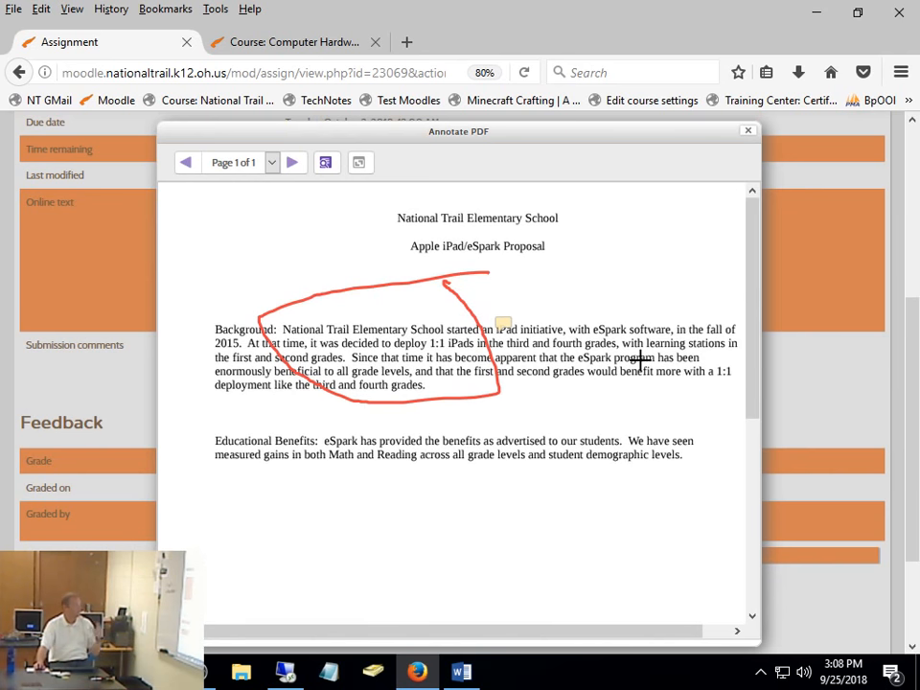
- Check the comment marker beside the circled Background paragraph in the annotated PDF and close the viewer
mouse_move(504, 324)
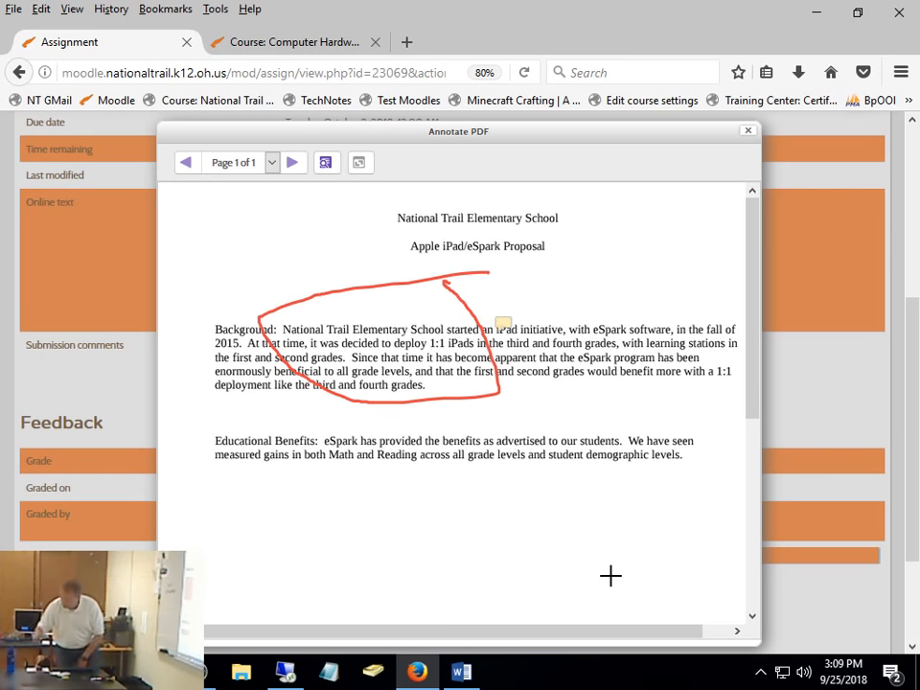
left_click(504, 323)
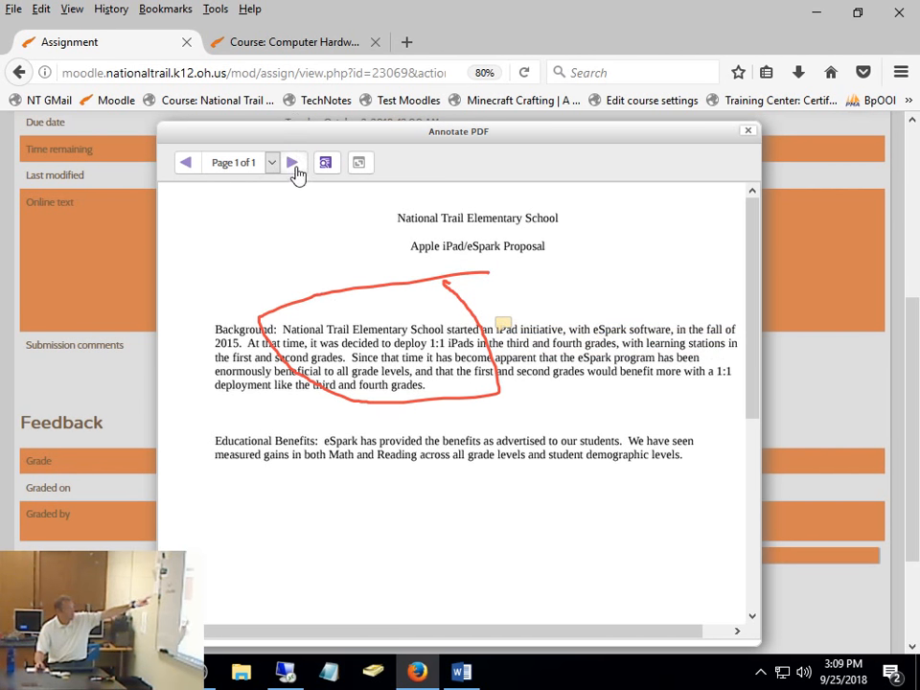
left_click(750, 134)
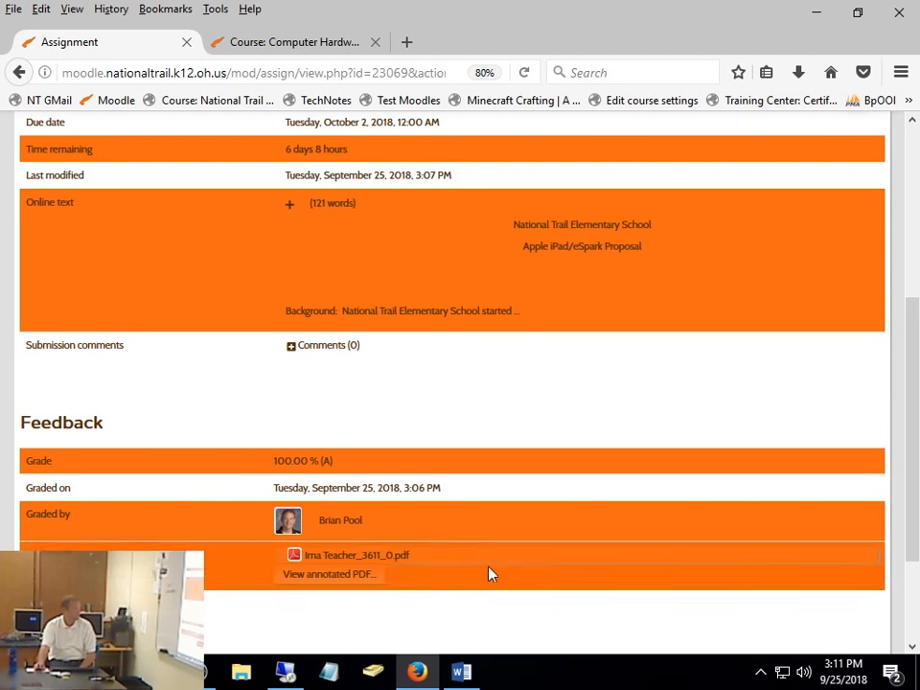
- Check the feedback PDF's download options without saving the file, and review the annotated PDF in the built-in viewer
left_click(370, 568)
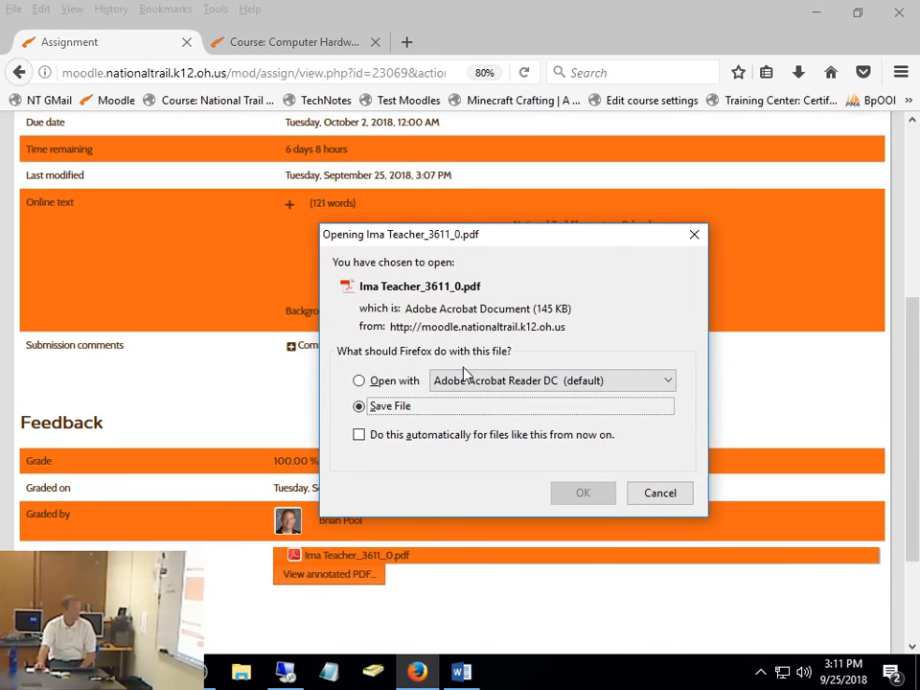
left_click(652, 496)
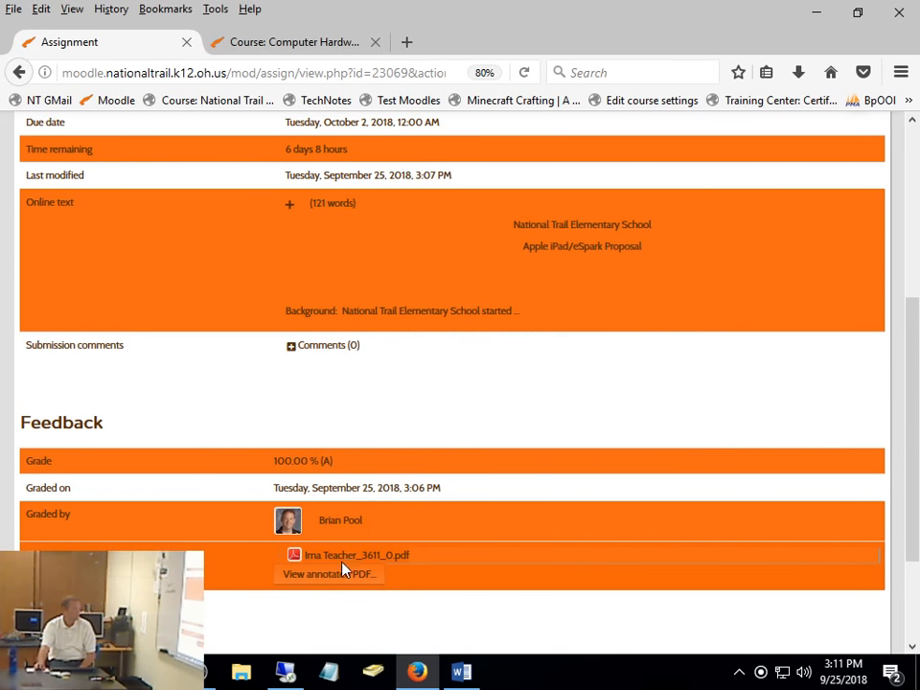
left_click(337, 575)
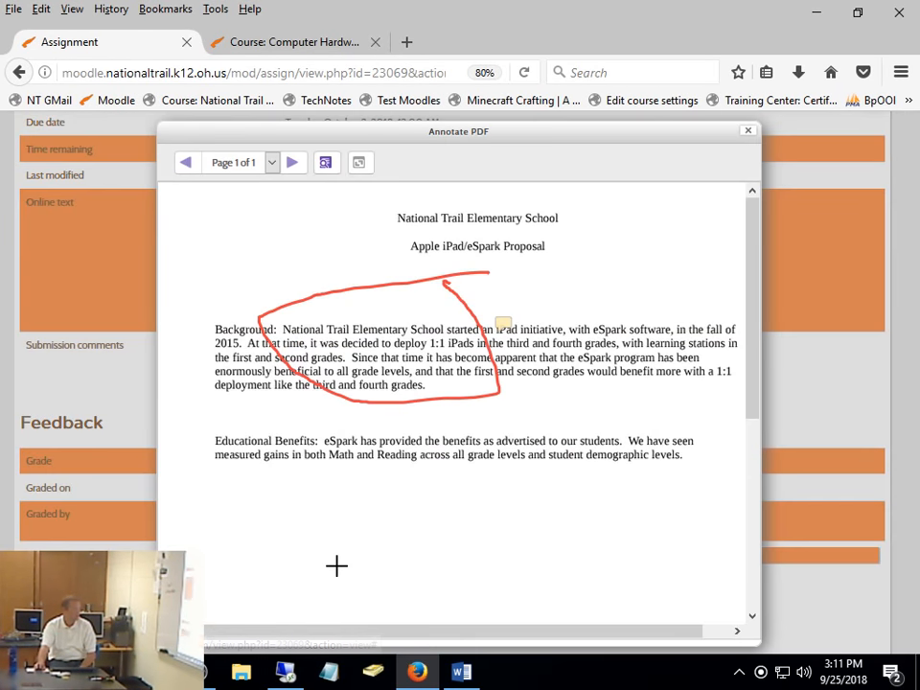
left_click(750, 133)
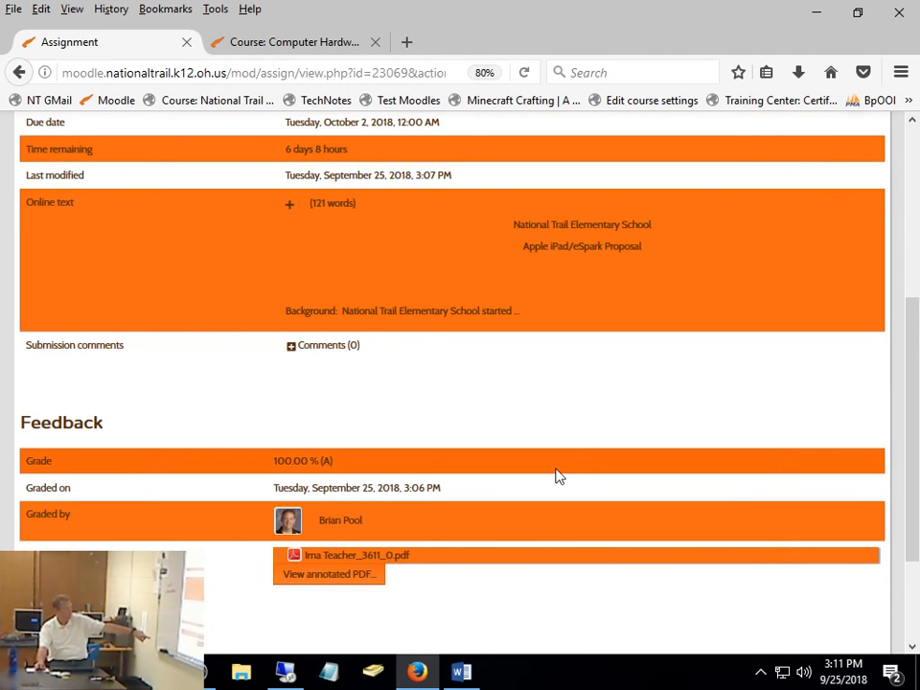
left_click(390, 565)
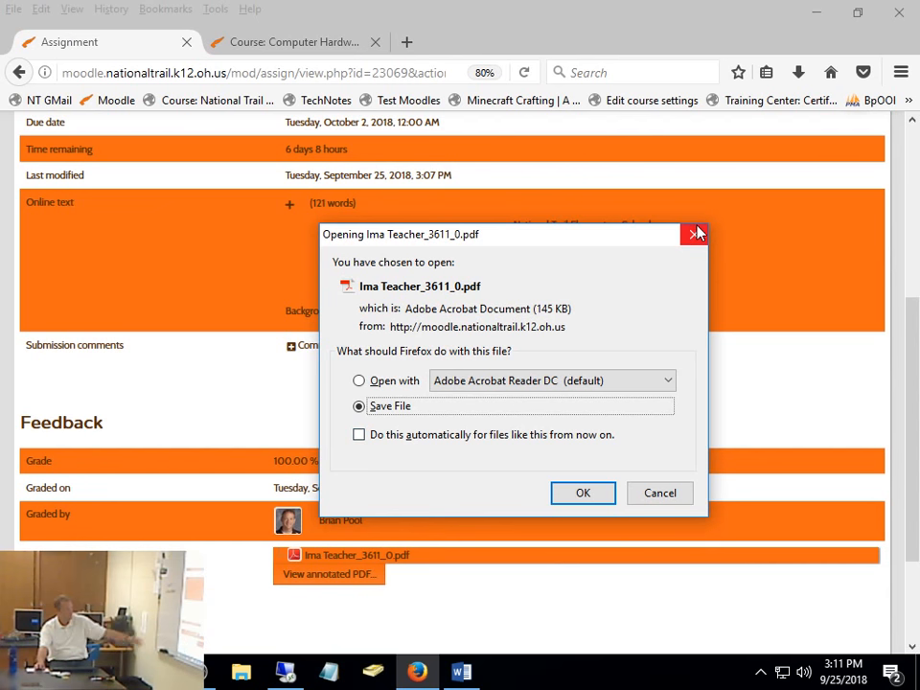
left_click(695, 233)
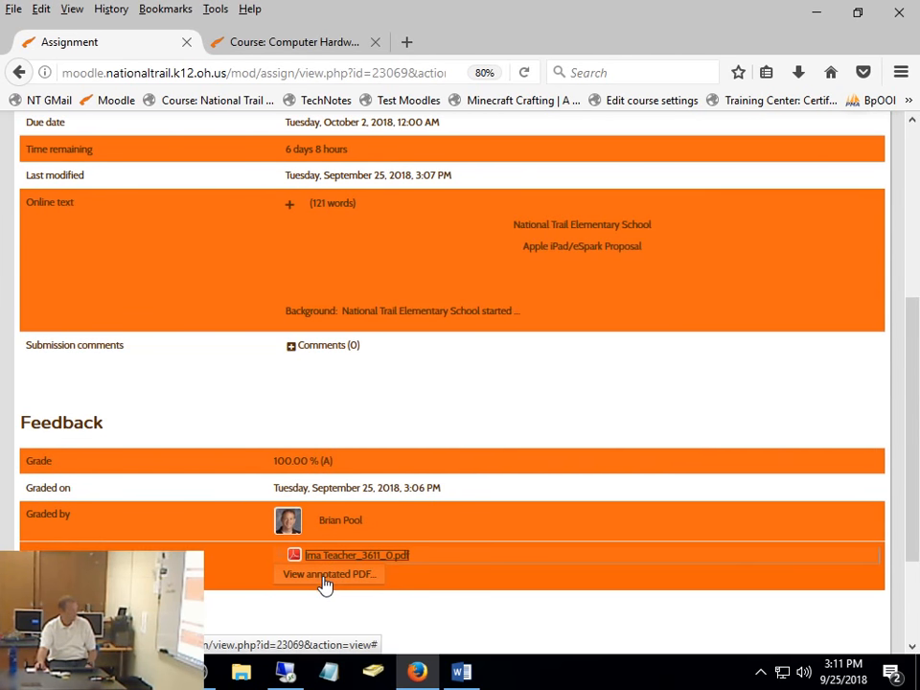
left_click(326, 574)
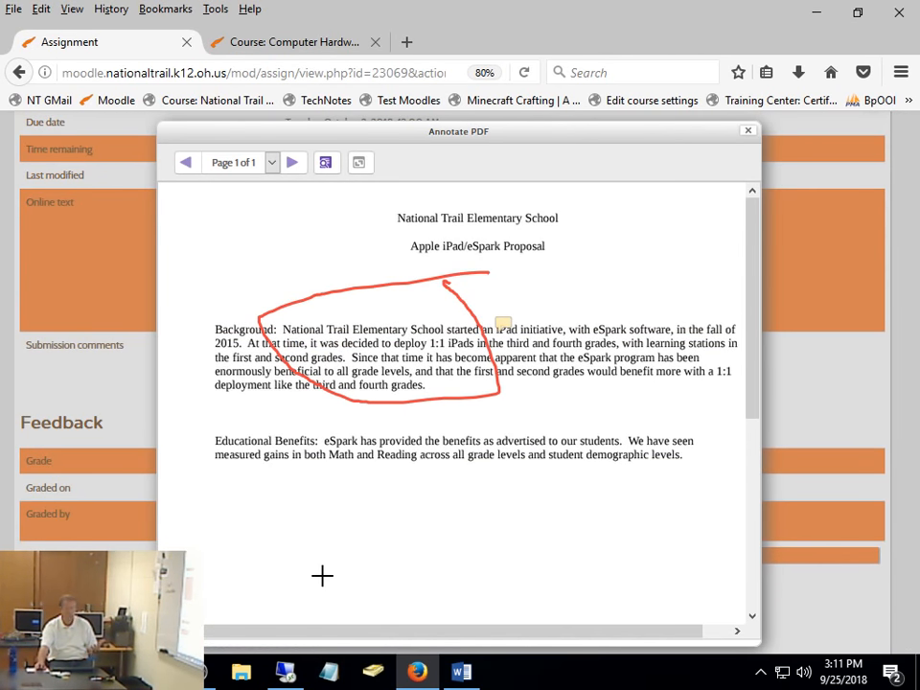
left_click(749, 132)
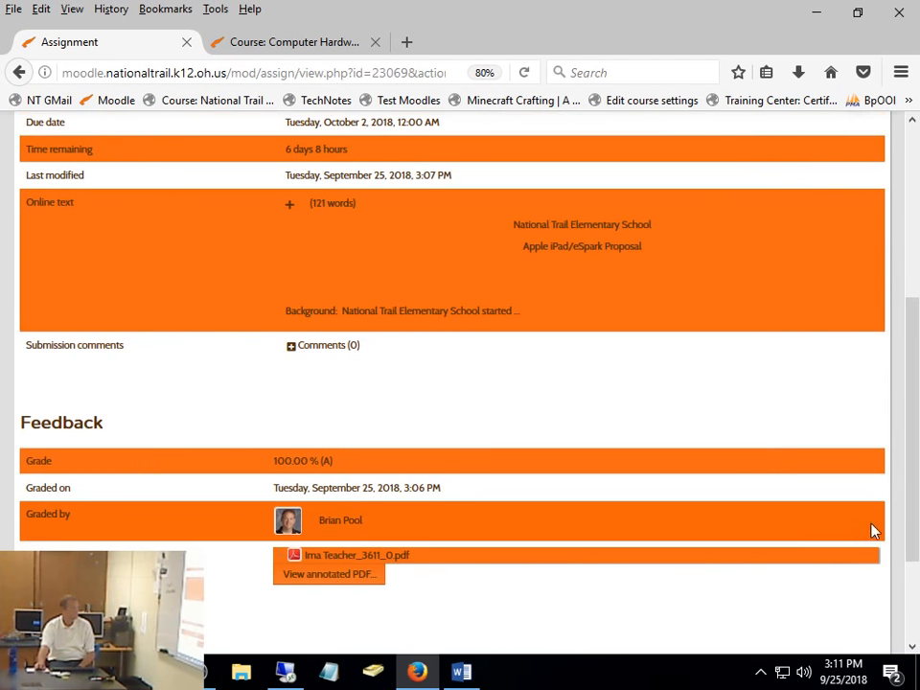
- Log out of the demo student session and log back in as the teacher with the saved username and password
left_click_drag(911, 436, 918, 263)
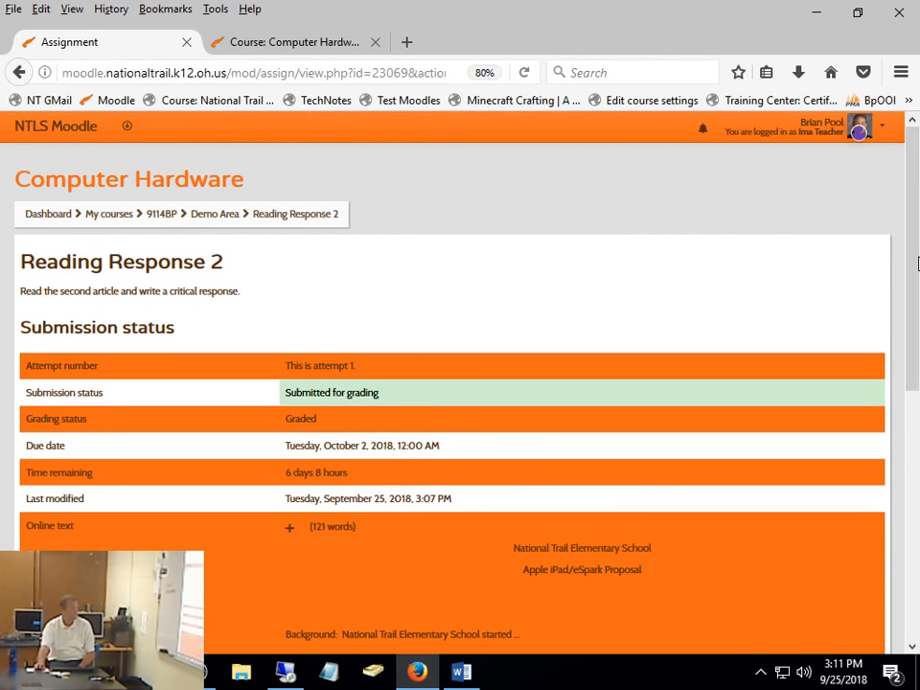
left_click(856, 130)
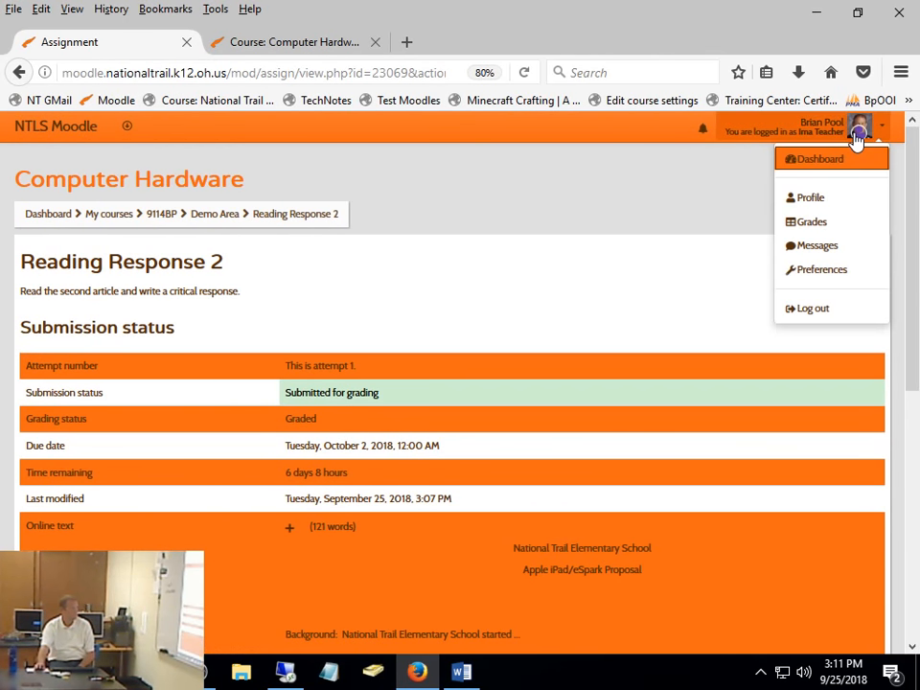
left_click(815, 313)
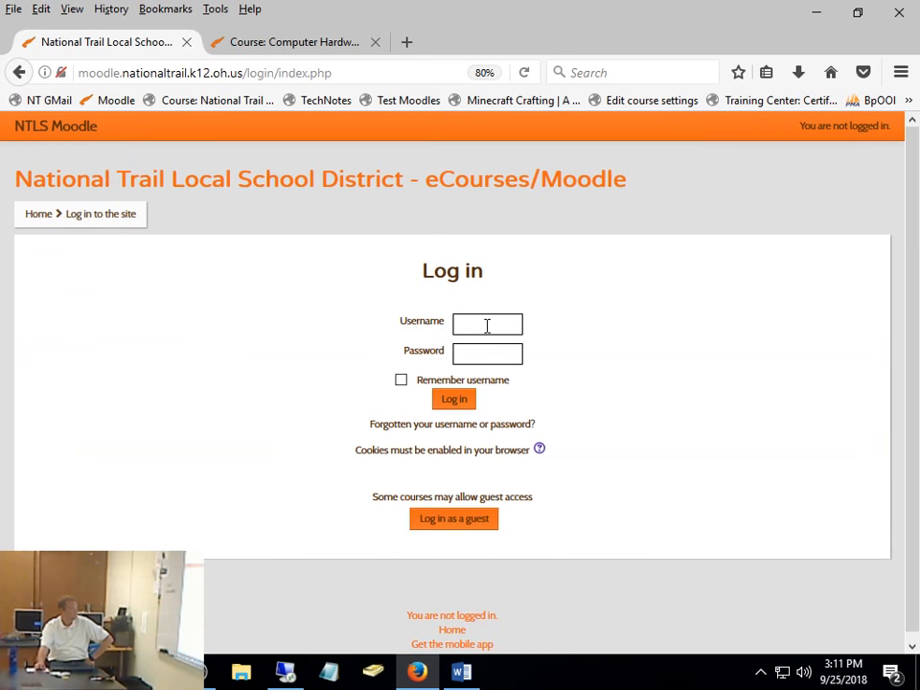
left_click(488, 325)
left_click(486, 529)
left_click(468, 401)
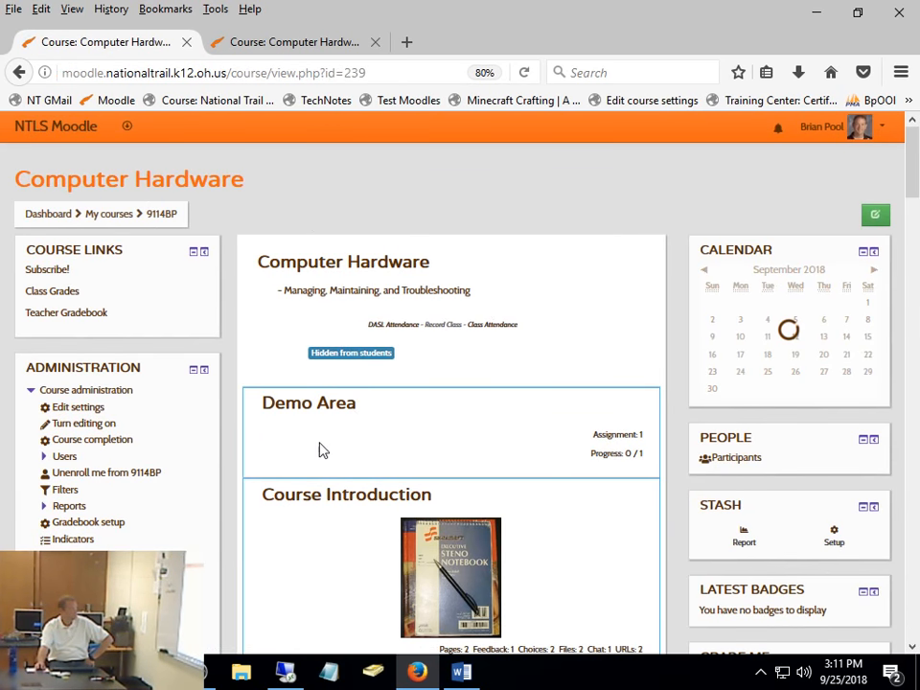
- Open Reading Response 2 in the Demo Area section and go to its grading page
left_click(325, 403)
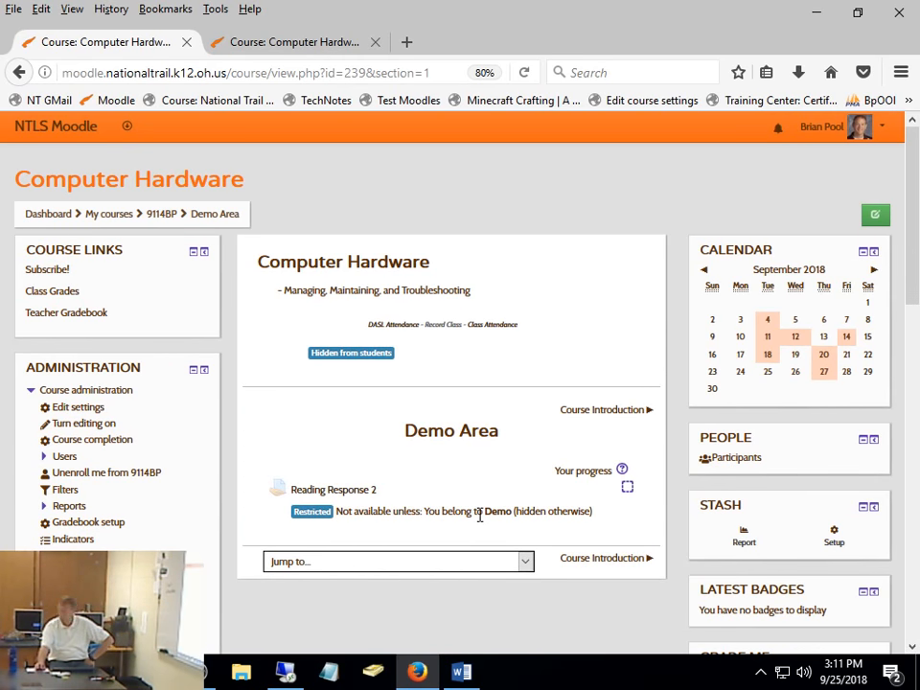
left_click(374, 491)
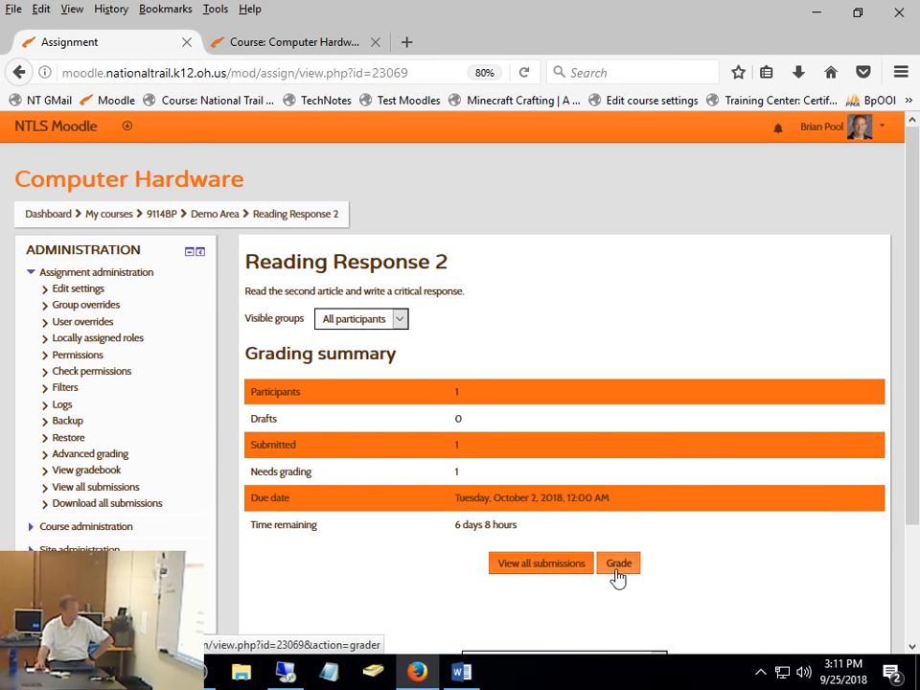
left_click(618, 566)
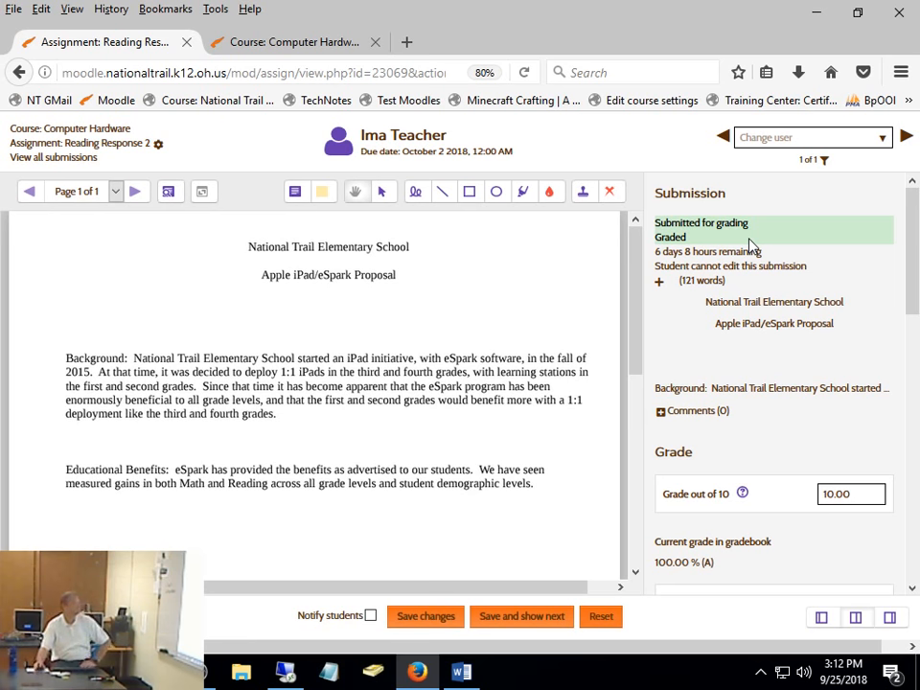
- Examine the student's submission status, grade and attempt settings, and check the comment search and PDF page for existing annotations
scroll(910, 266, "down", 10)
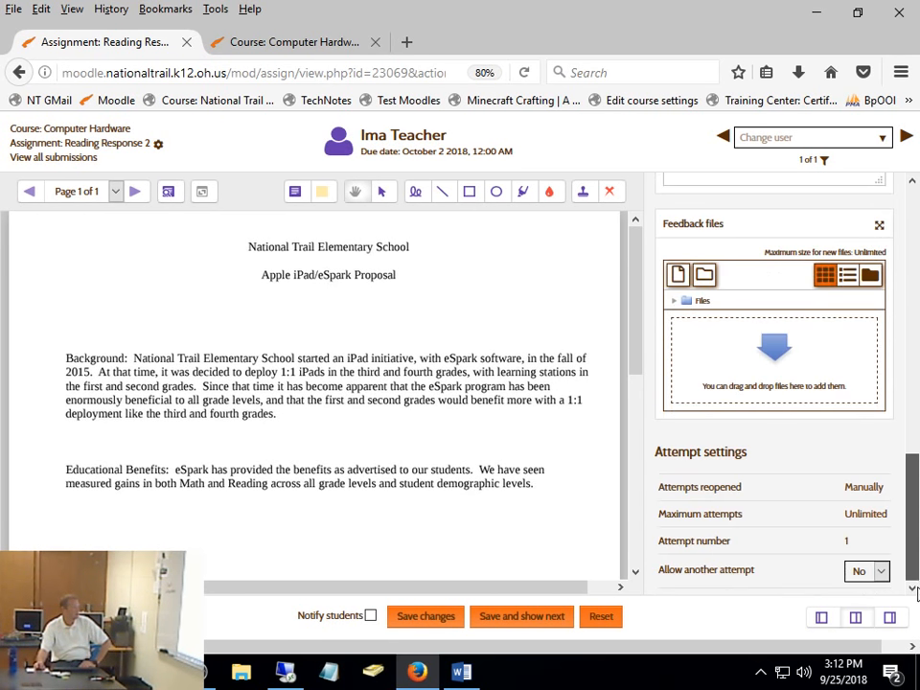
scroll(911, 274, "up", 8)
scroll(911, 274, "up", 3)
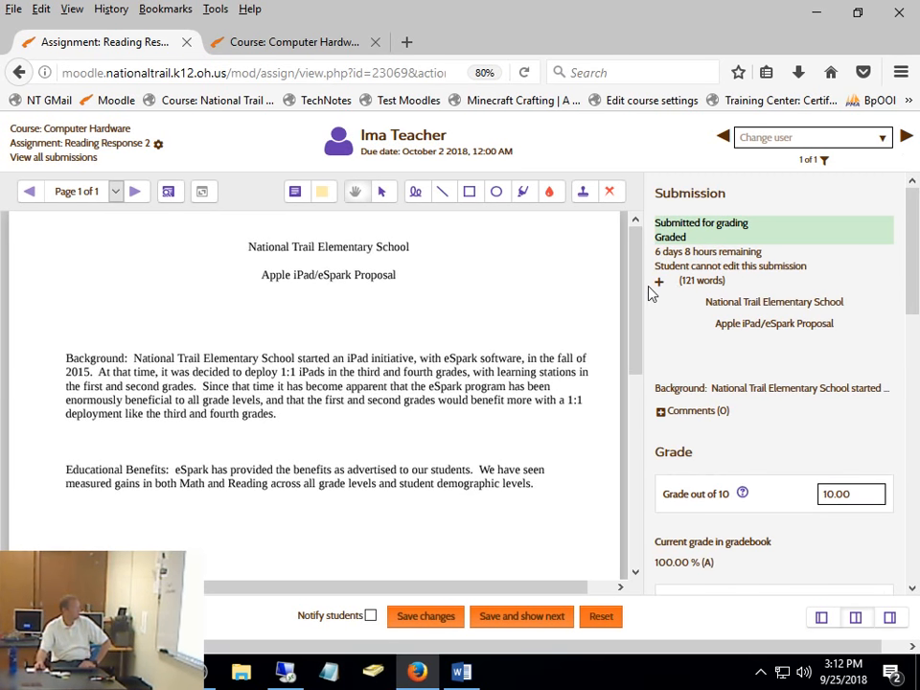
left_click_drag(642, 300, 640, 237)
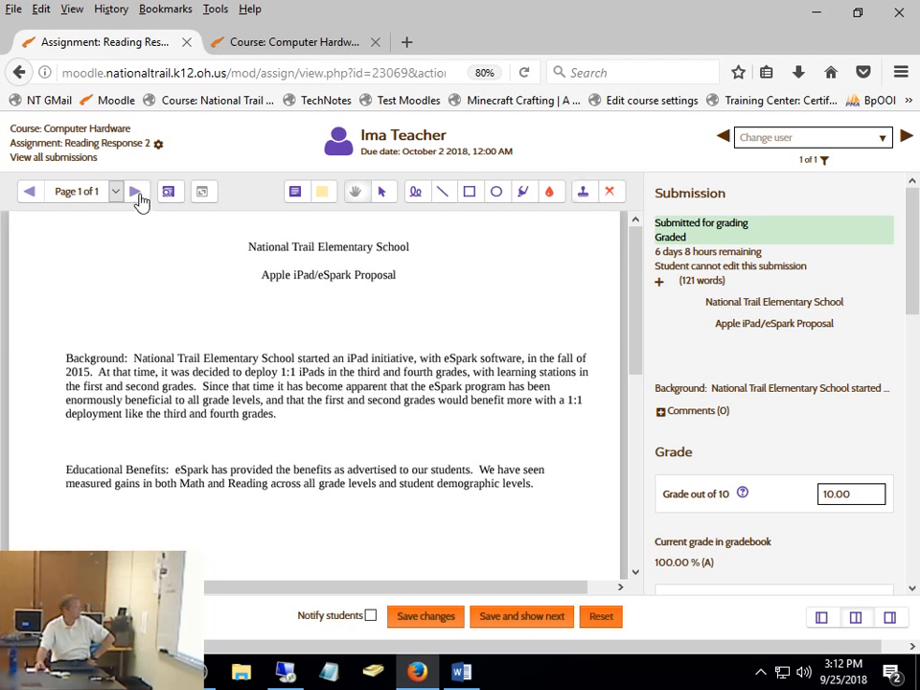
left_click(168, 193)
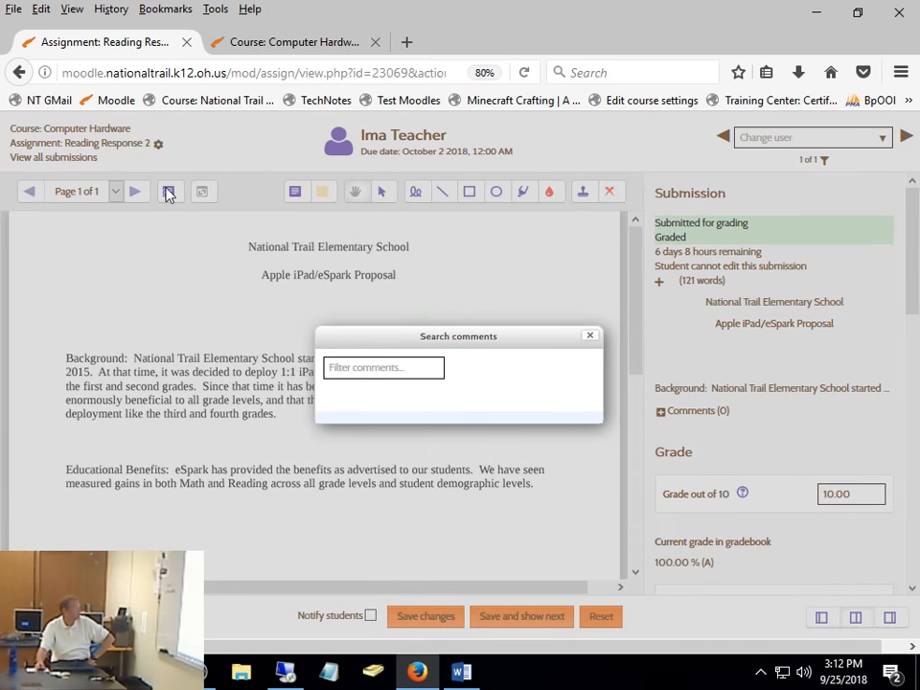
left_click(591, 337)
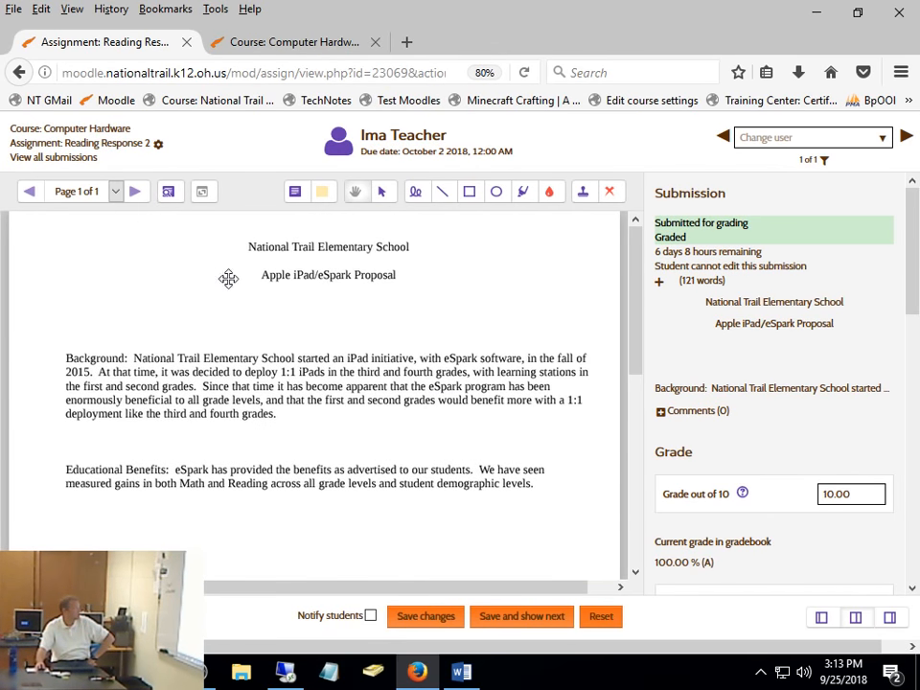
scroll(519, 549, "down", 5)
scroll(519, 549, "up", 5)
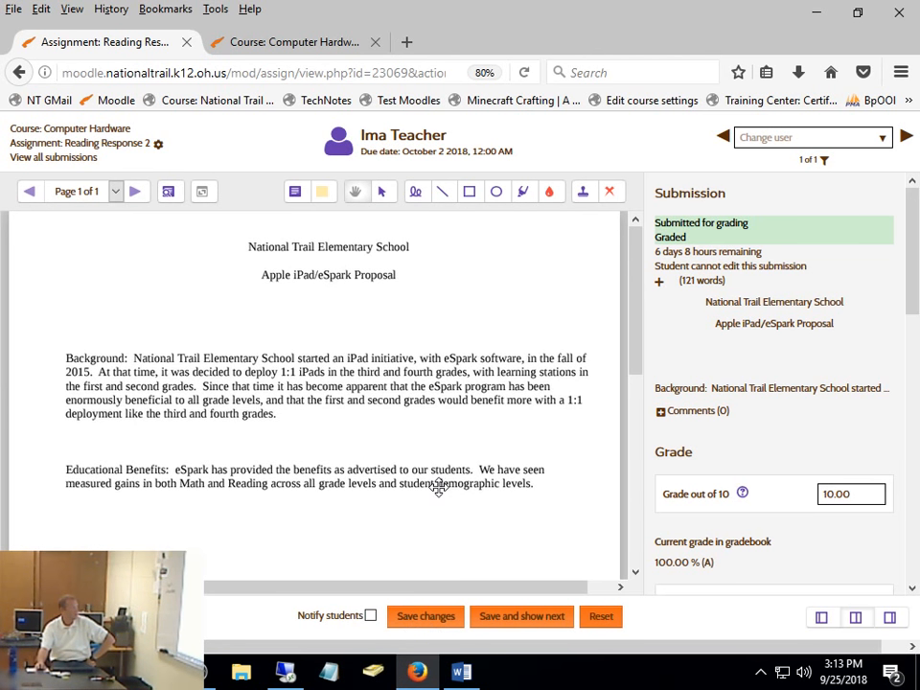
- Return to the Computer Hardware course and open the list of all submissions for Reading Response 2 from the Demo Area
left_click(99, 129)
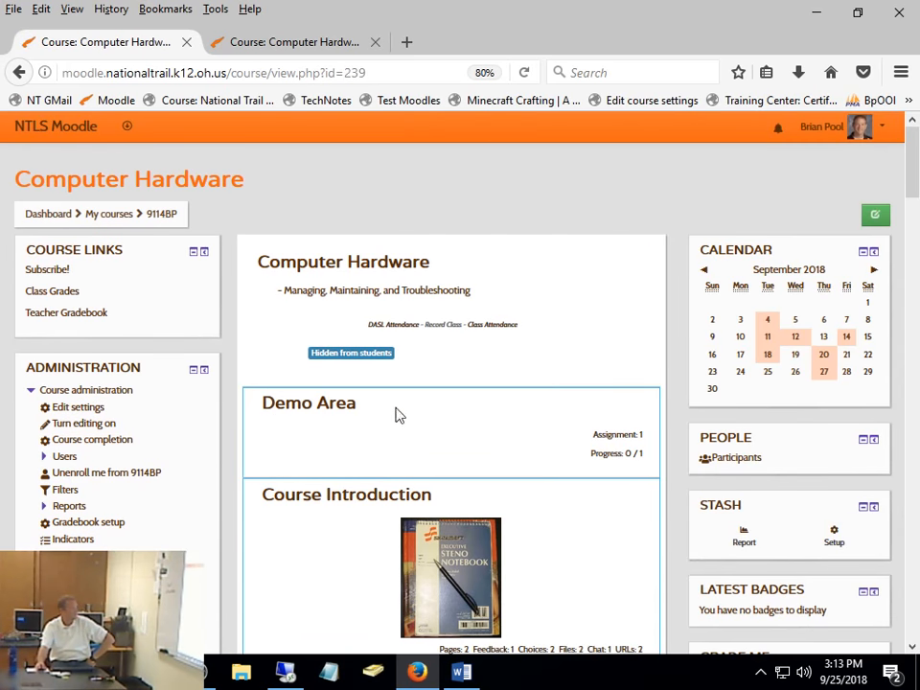
left_click(334, 408)
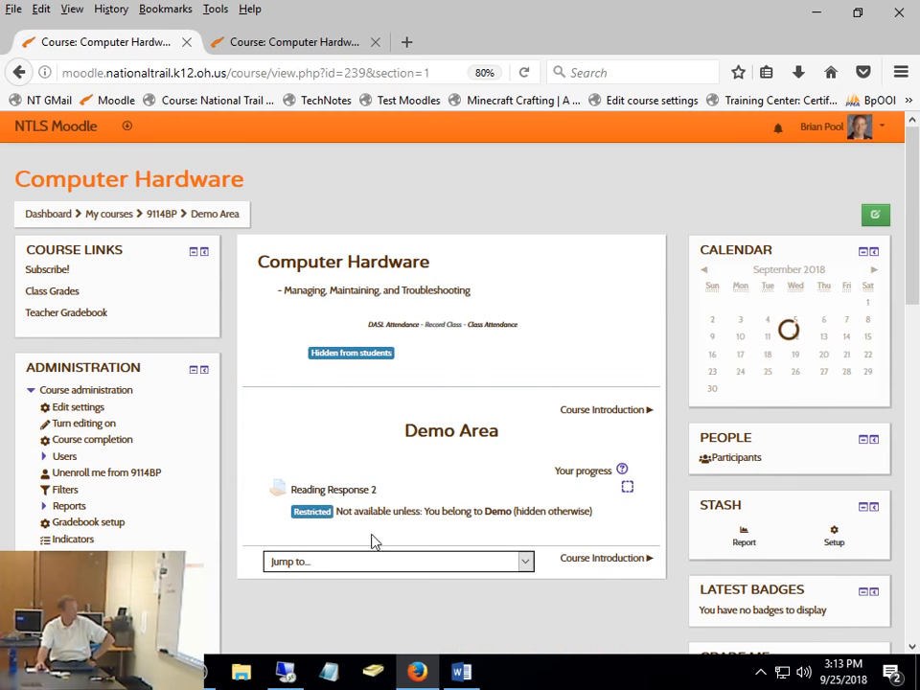
left_click(362, 495)
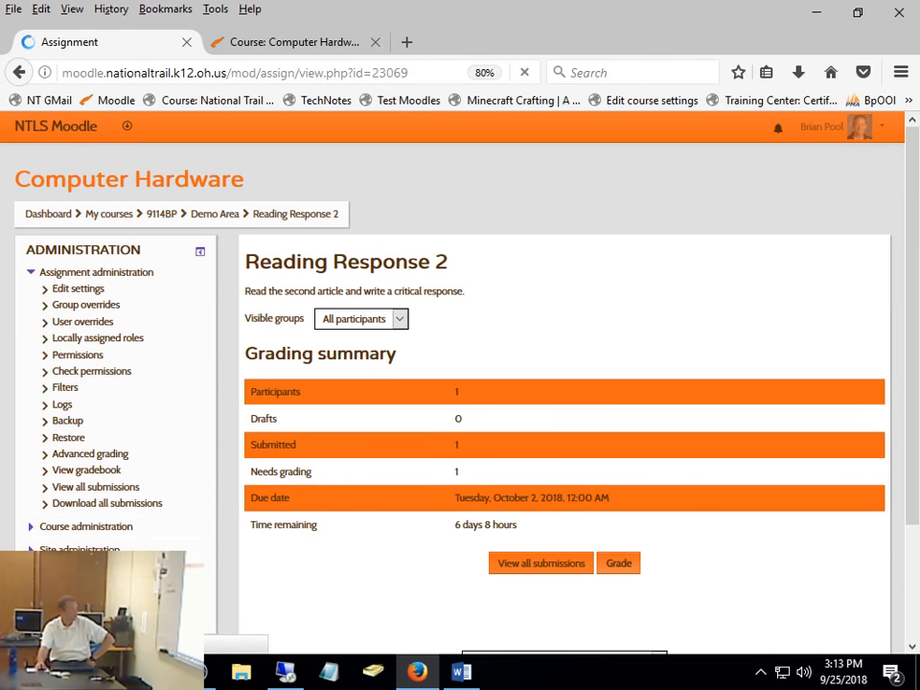
left_click(531, 566)
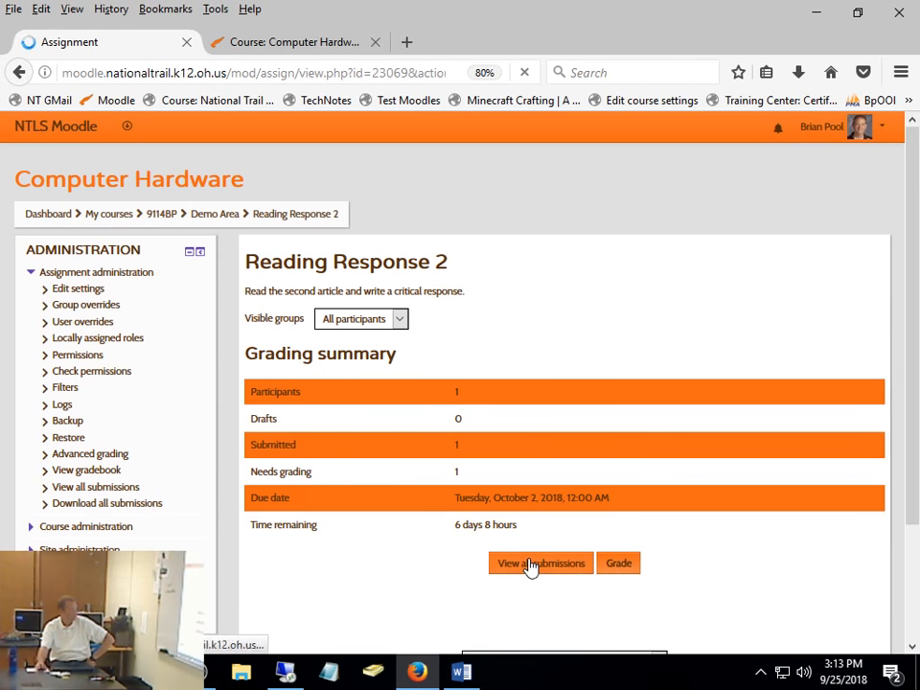
scroll(657, 527, "down", 1)
scroll(657, 527, "down", 4)
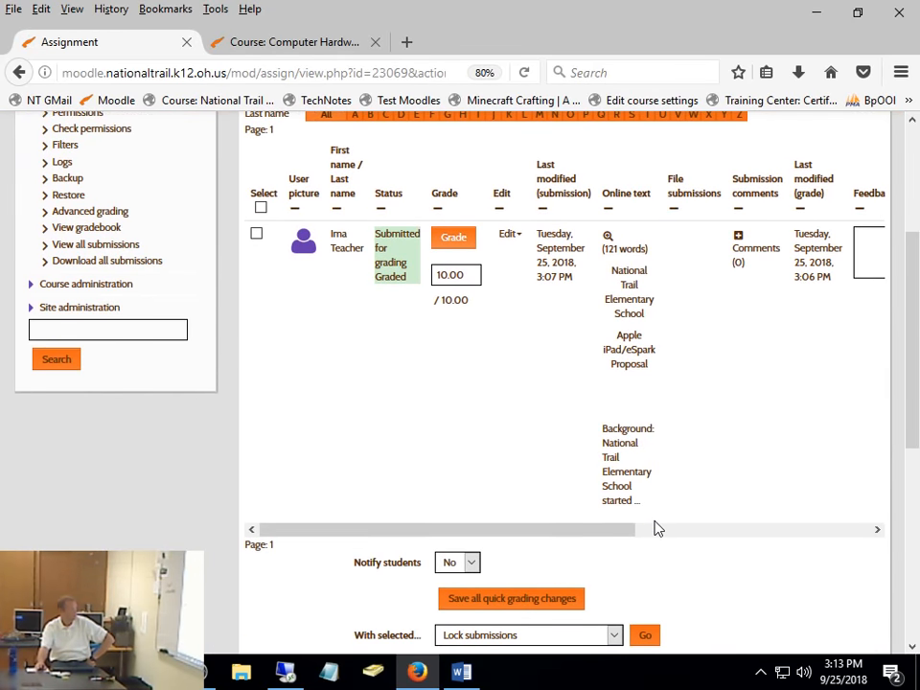
scroll(656, 530, "up", 2)
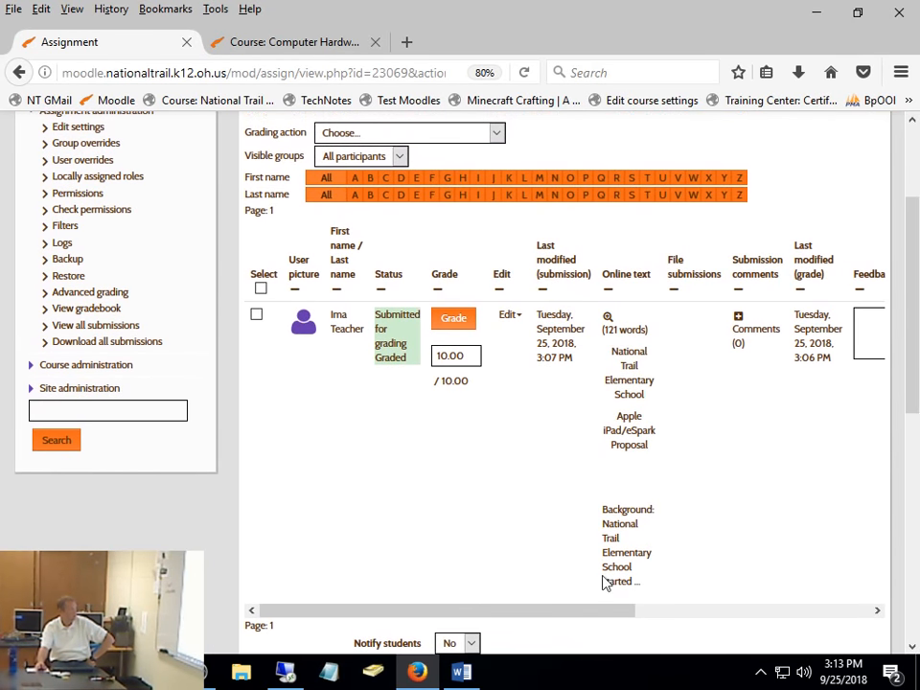
- View the annotated PDF from the student's row in the submissions table and close it
mouse_move(567, 610)
left_mouse_down()
mouse_move(781, 622)
mouse_move(892, 614)
left_mouse_up()
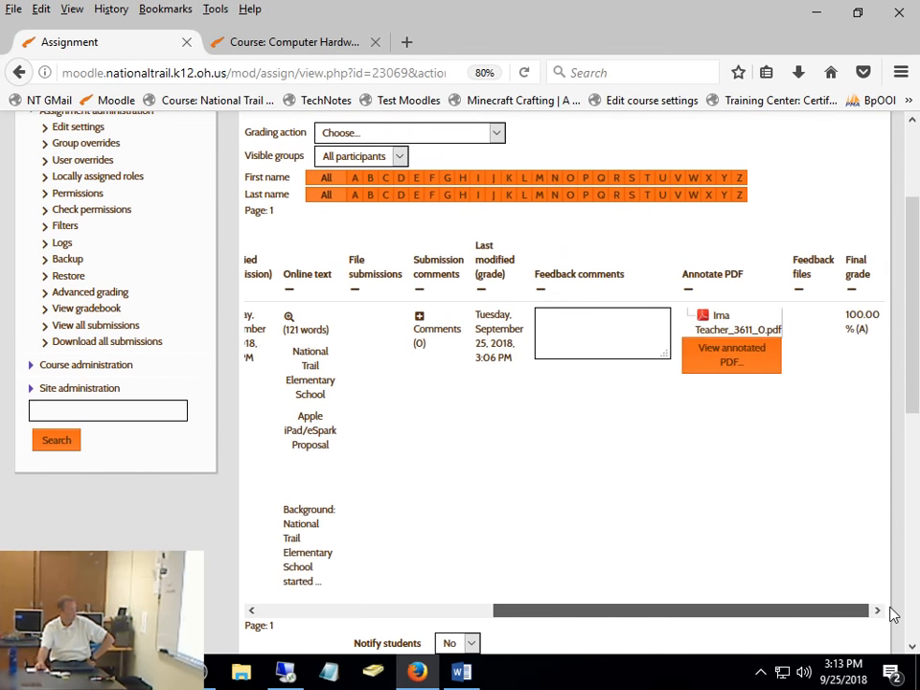
left_click(742, 356)
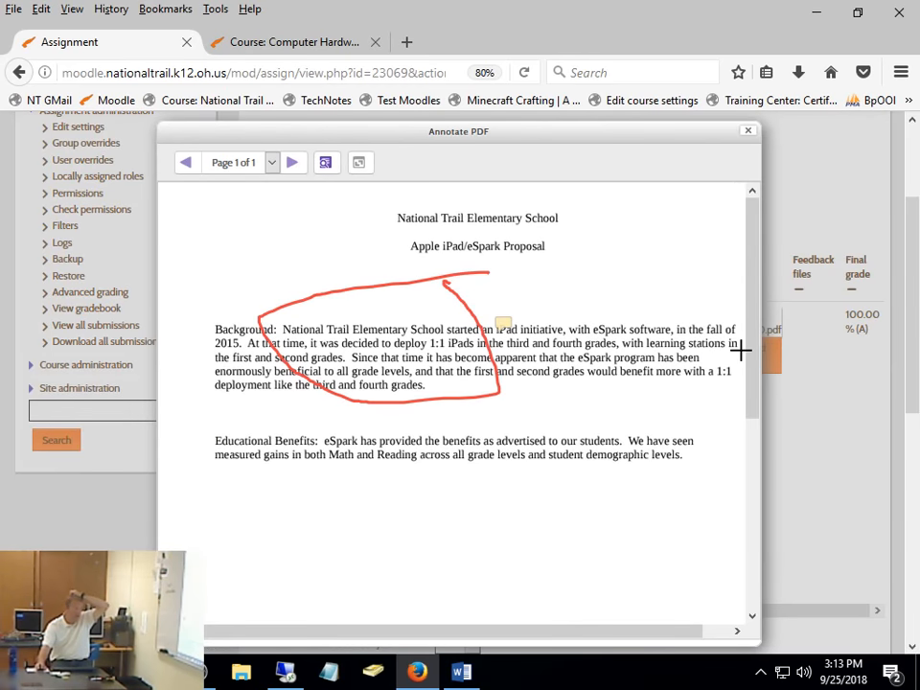
left_click(747, 136)
- Go back from the submissions table to Reading Response 2 and reopen the student's submission for grading
mouse_move(540, 613)
left_mouse_down()
mouse_move(468, 633)
mouse_move(419, 462)
left_mouse_up()
scroll(419, 462, "down", 3)
scroll(605, 596, "up", 3)
scroll(606, 575, "up", 3)
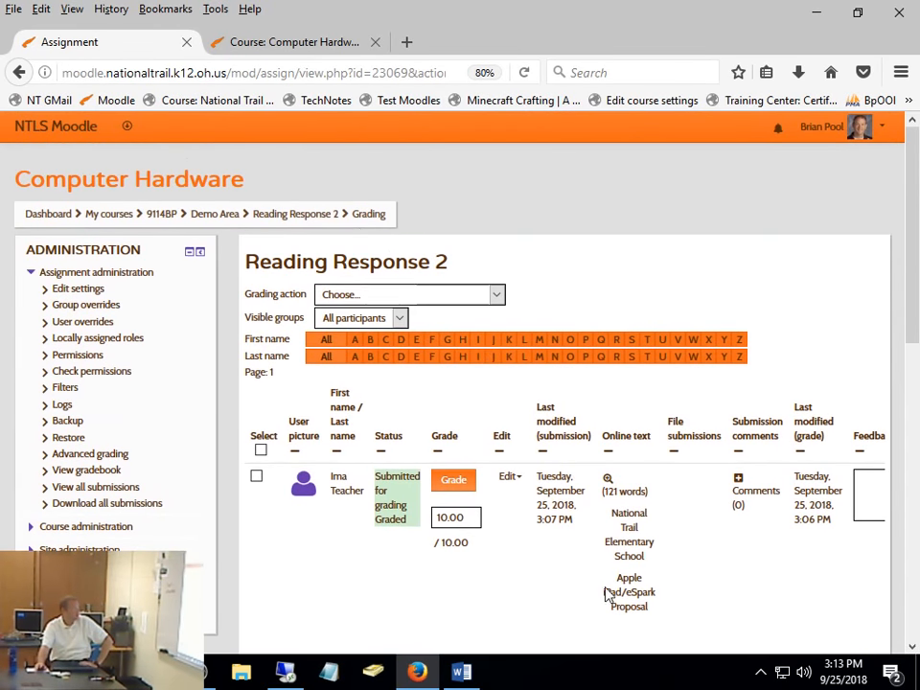
left_click(306, 216)
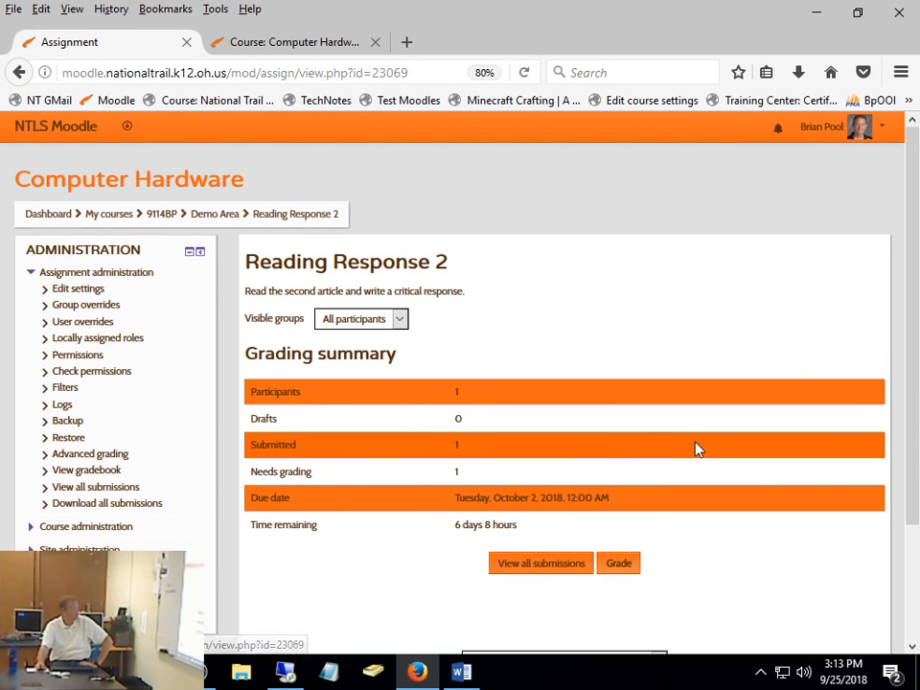
left_click(621, 564)
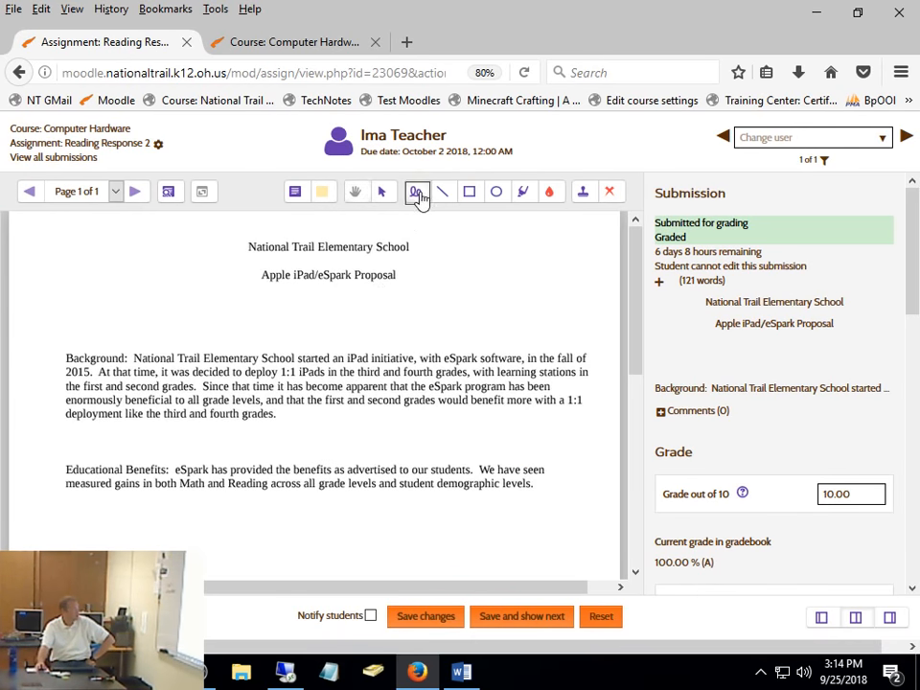
- Draw a blue freehand line beneath the Background paragraph of the submission with the Pen tool
left_click(418, 194)
left_click(551, 195)
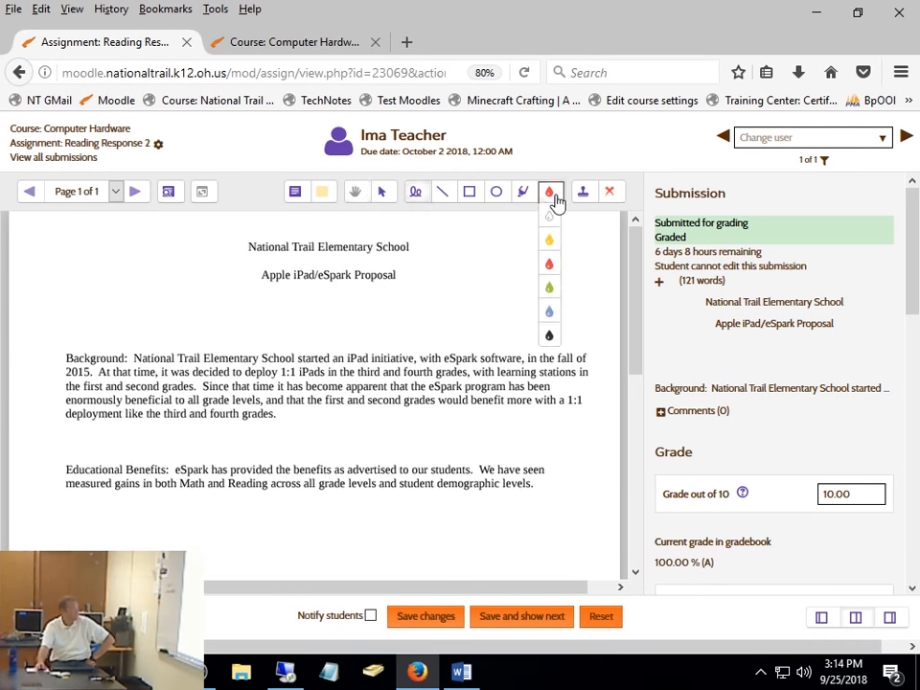
left_click(549, 311)
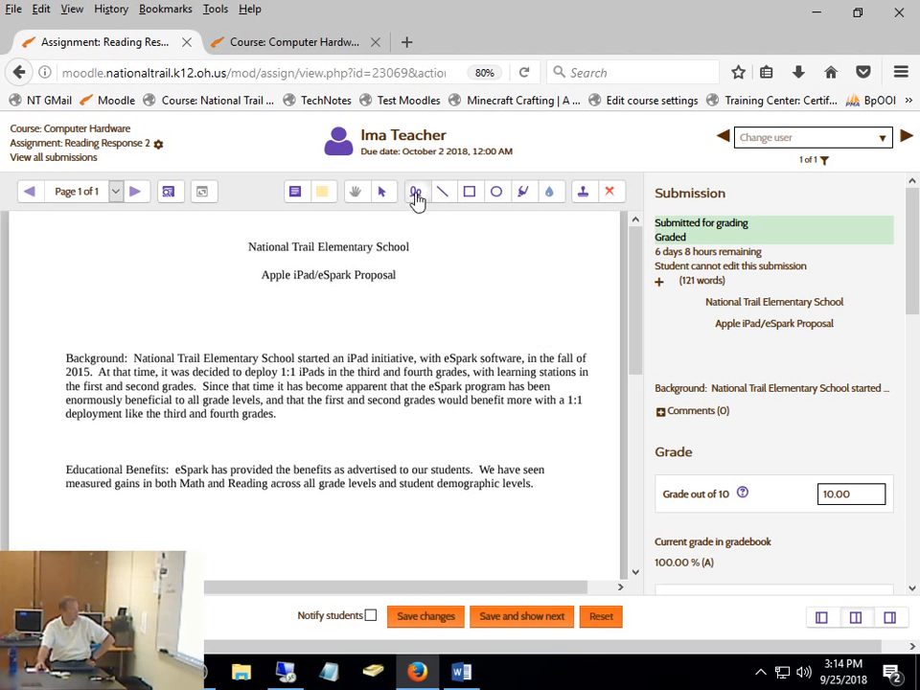
left_click_drag(191, 433, 521, 432)
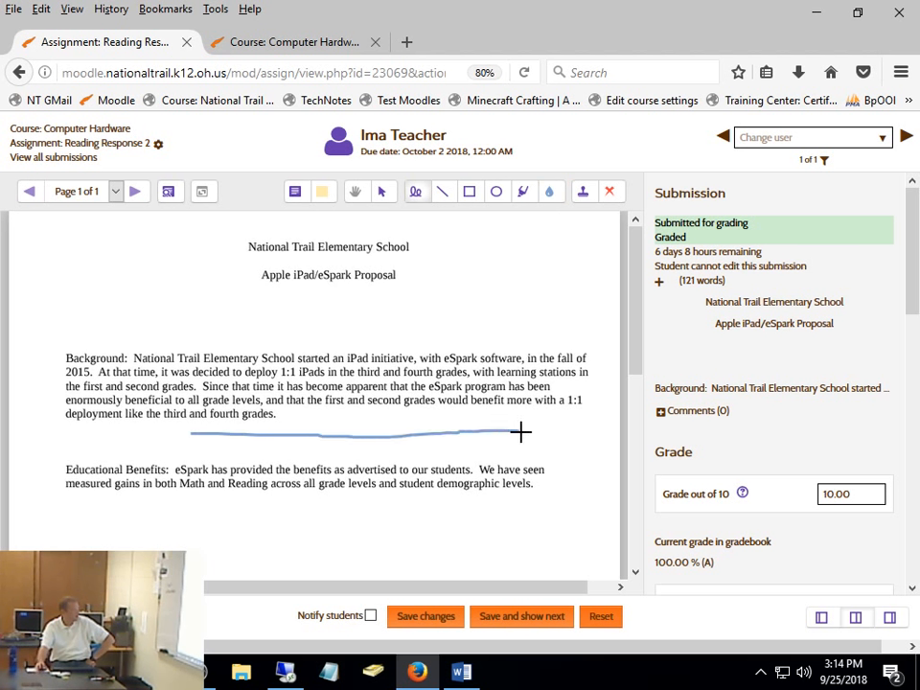
- Add a yellow comment reading "Great Job!" over the Educational Benefits paragraph and save the grading changes
left_click(296, 191)
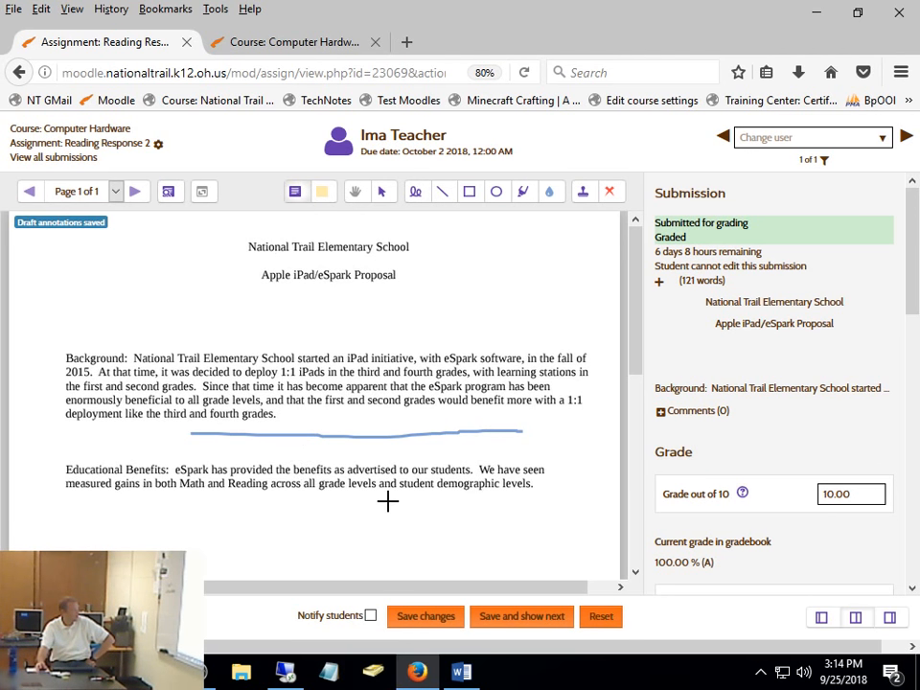
left_click_drag(294, 460, 545, 542)
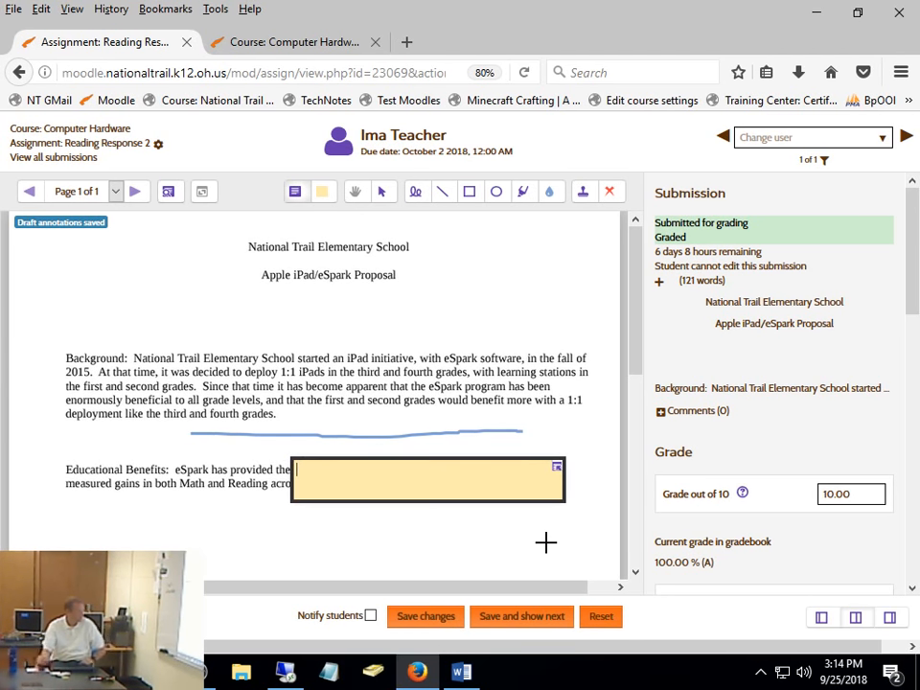
type("Great")
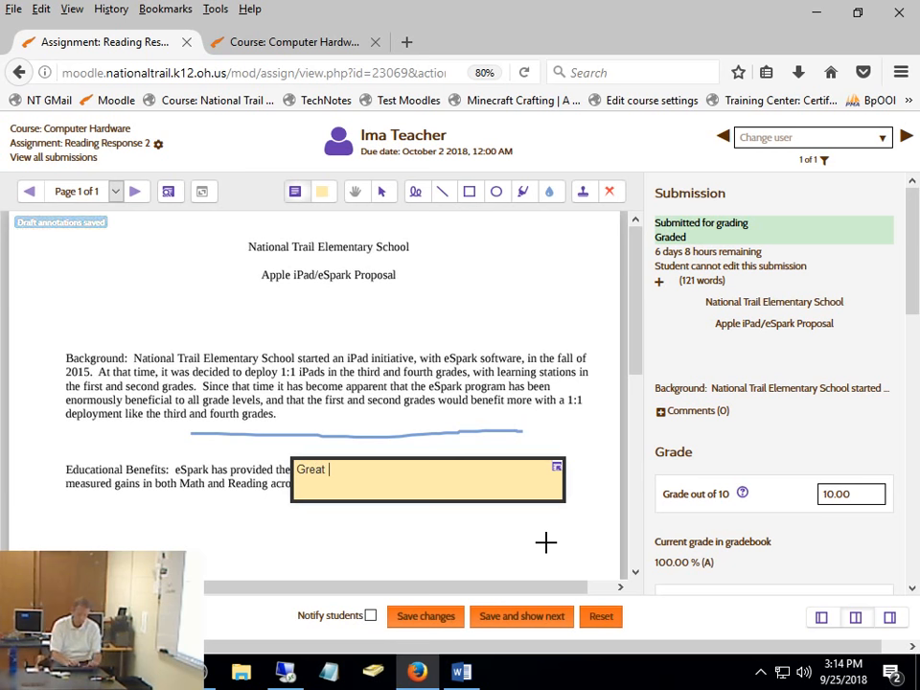
type("Job!")
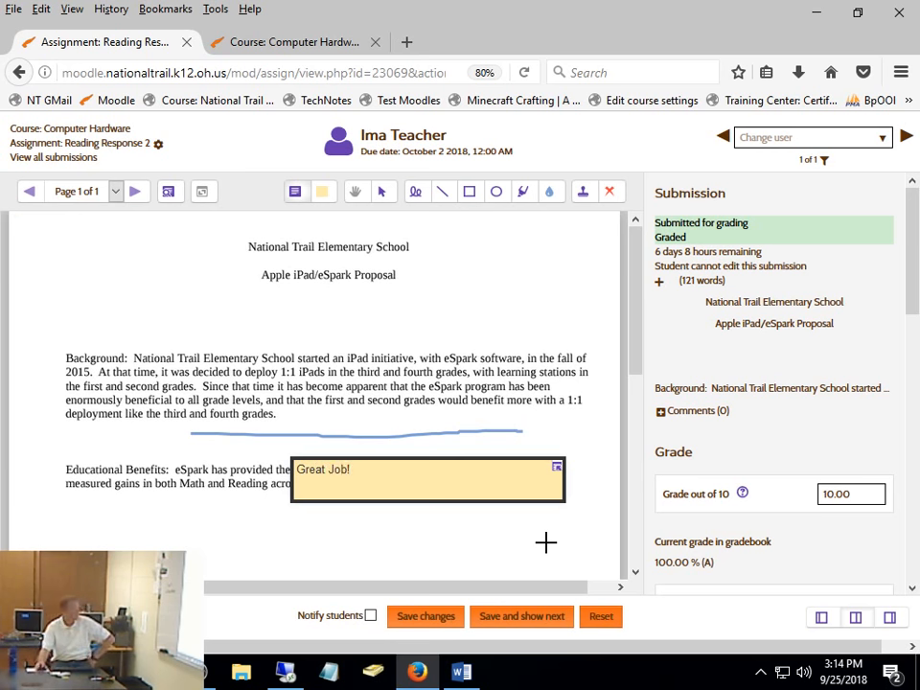
left_click(423, 618)
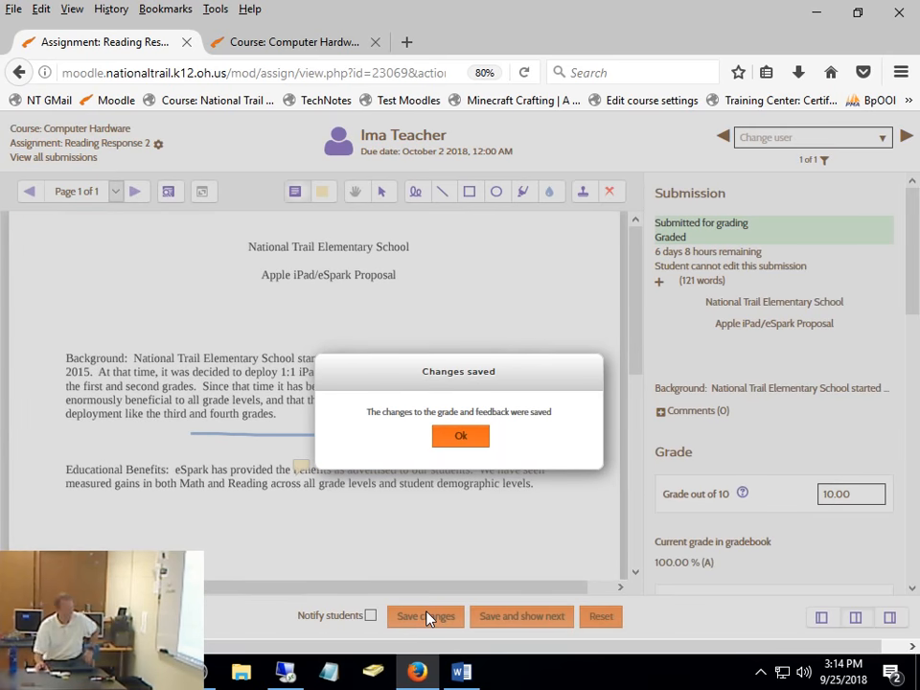
left_click(477, 445)
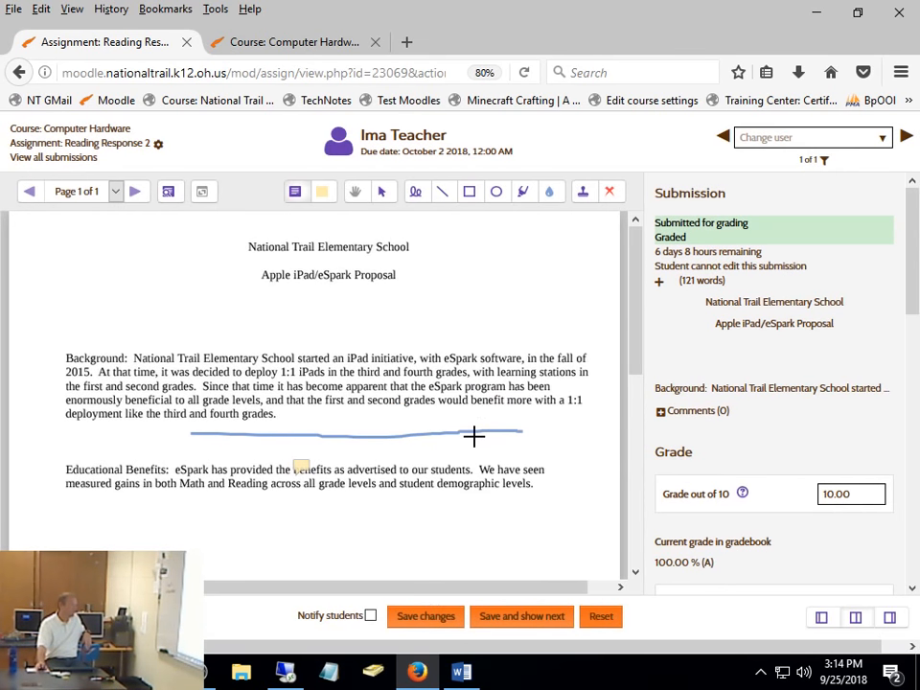
- Return to Reading Response 2, list all submissions, and view the annotated PDF from the student's row before closing it
left_click(115, 144)
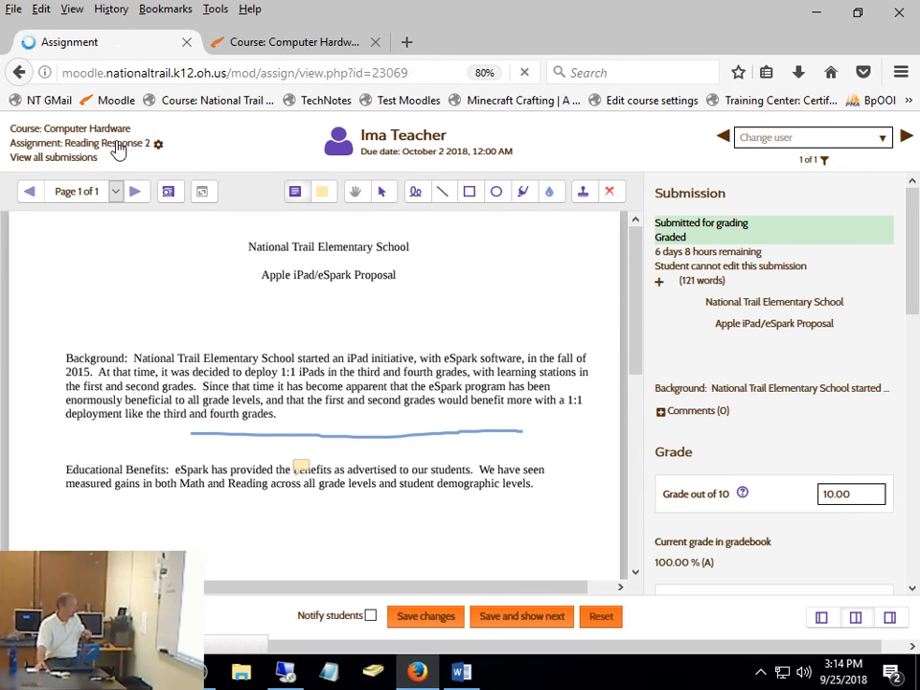
left_click(547, 565)
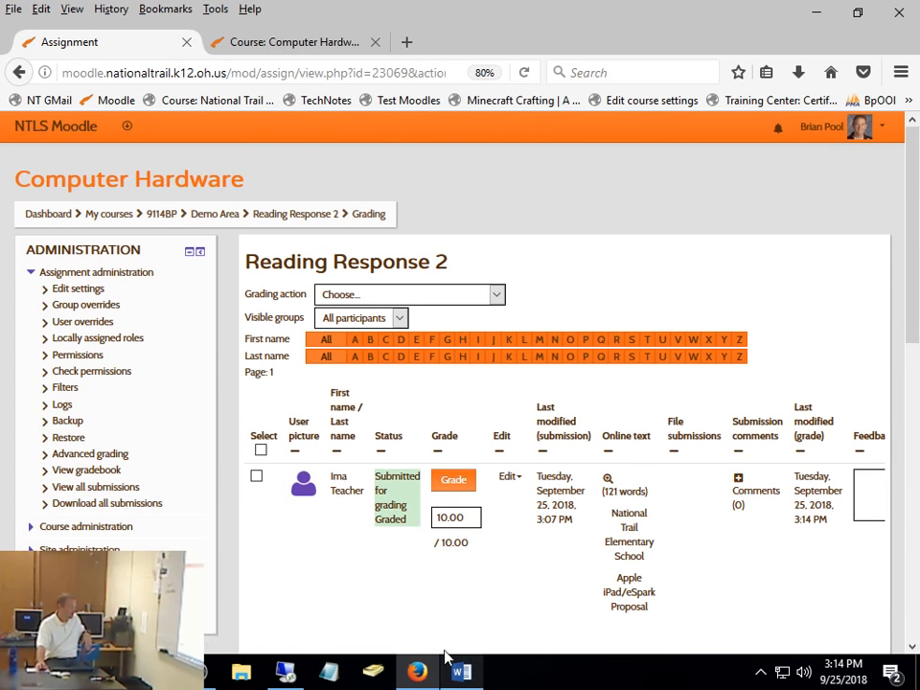
scroll(590, 567, "down", 3)
left_click_drag(405, 612, 684, 595)
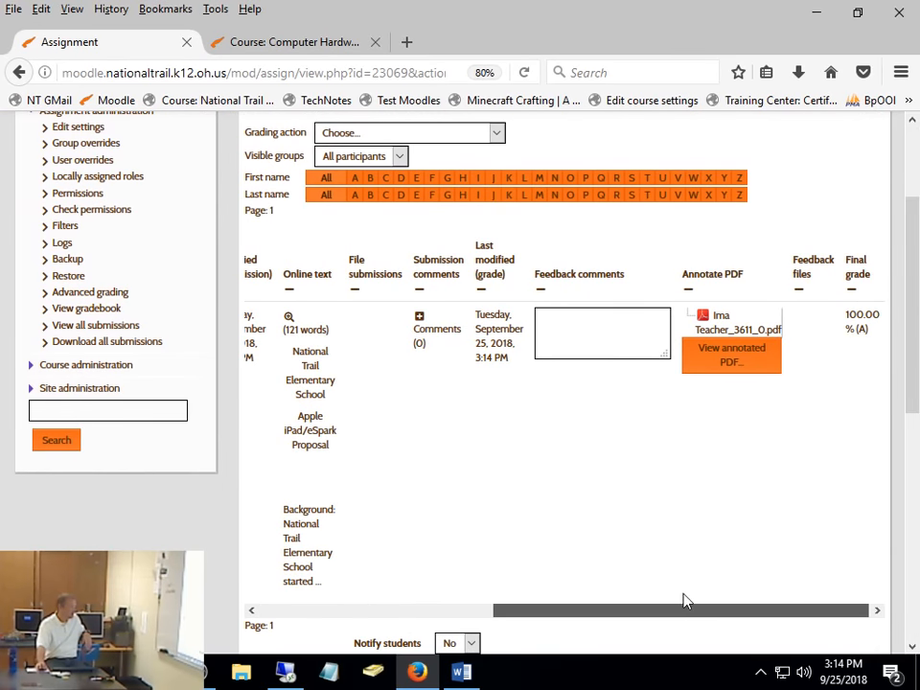
left_click(745, 363)
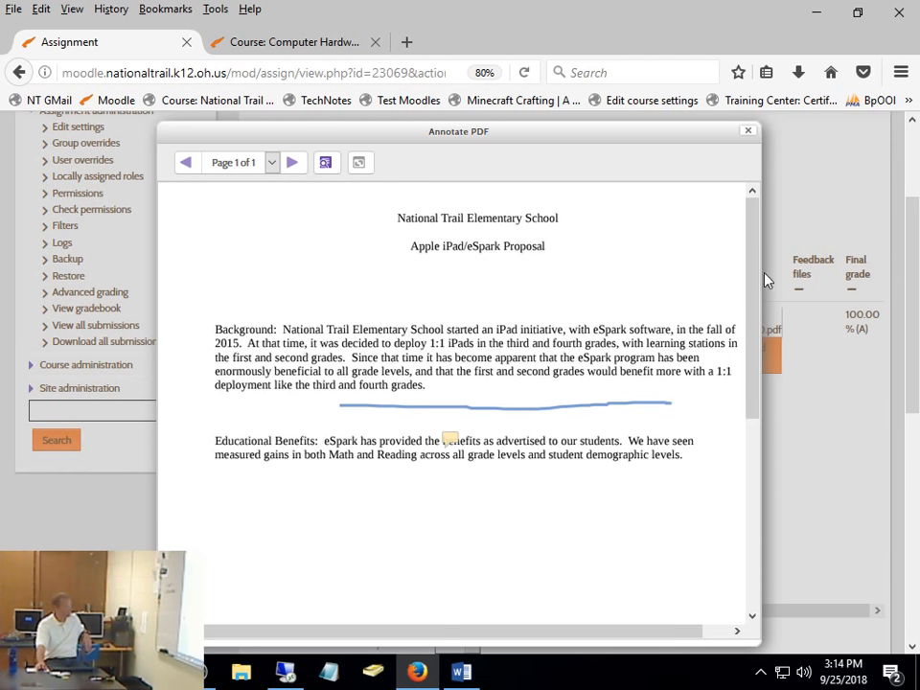
left_click_drag(752, 236, 754, 142)
left_click(752, 136)
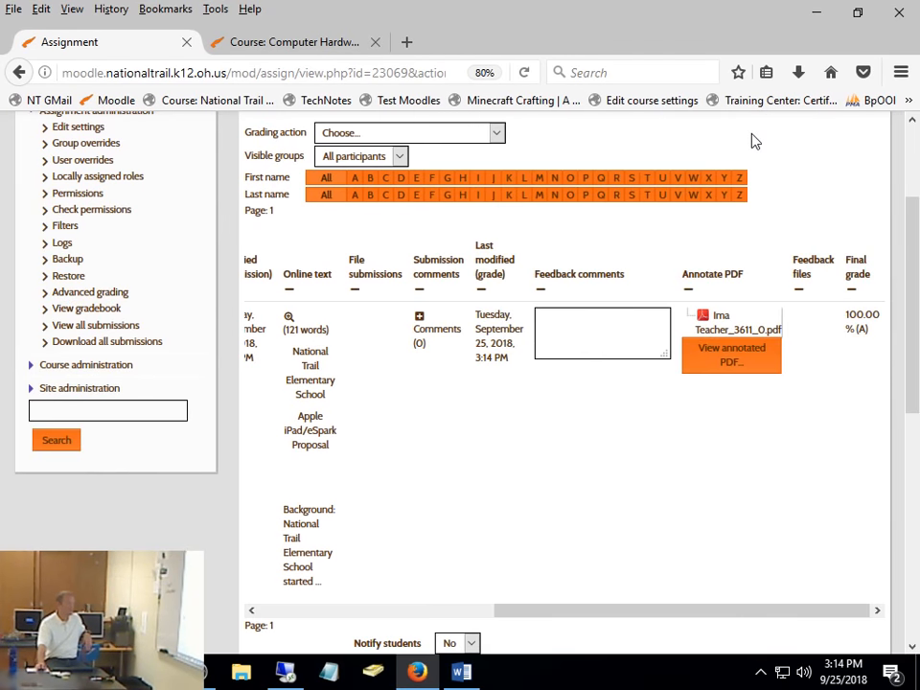
- Check the download options for the student's annotated PDF file without saving it, and view the annotated PDF again
left_click(743, 333)
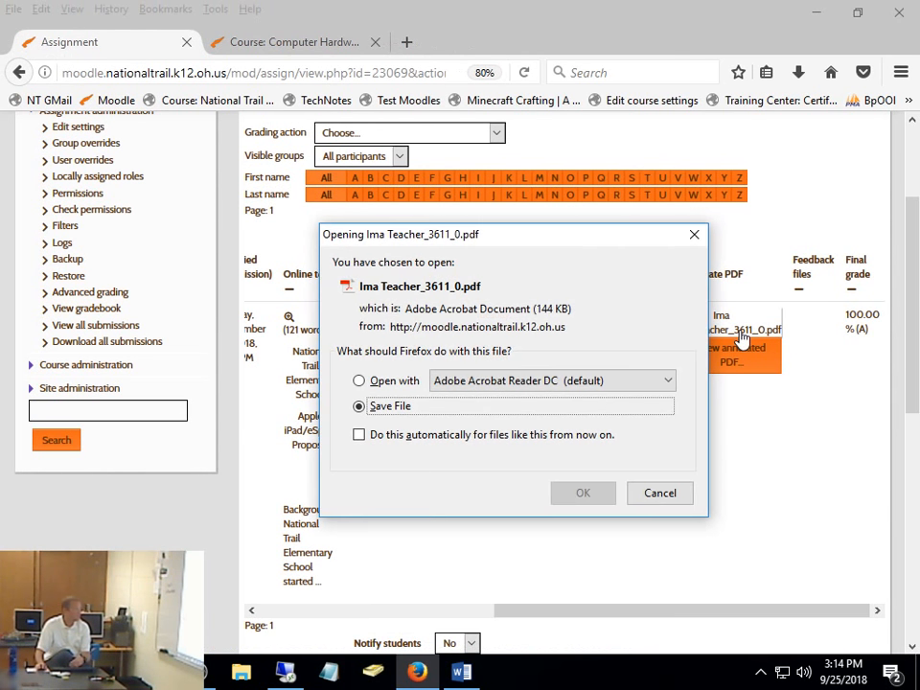
left_click(660, 496)
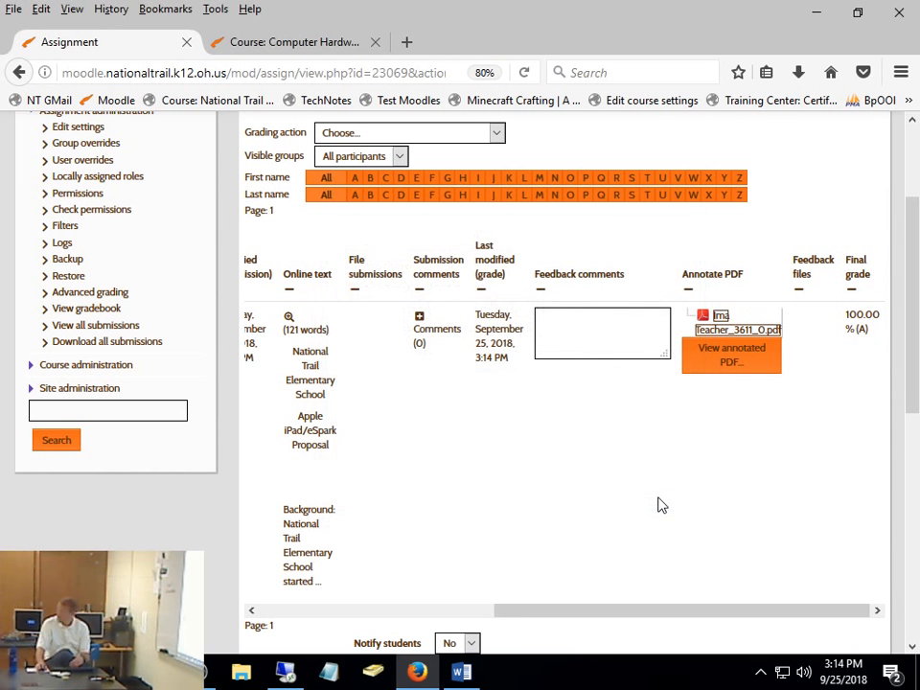
left_click(706, 354)
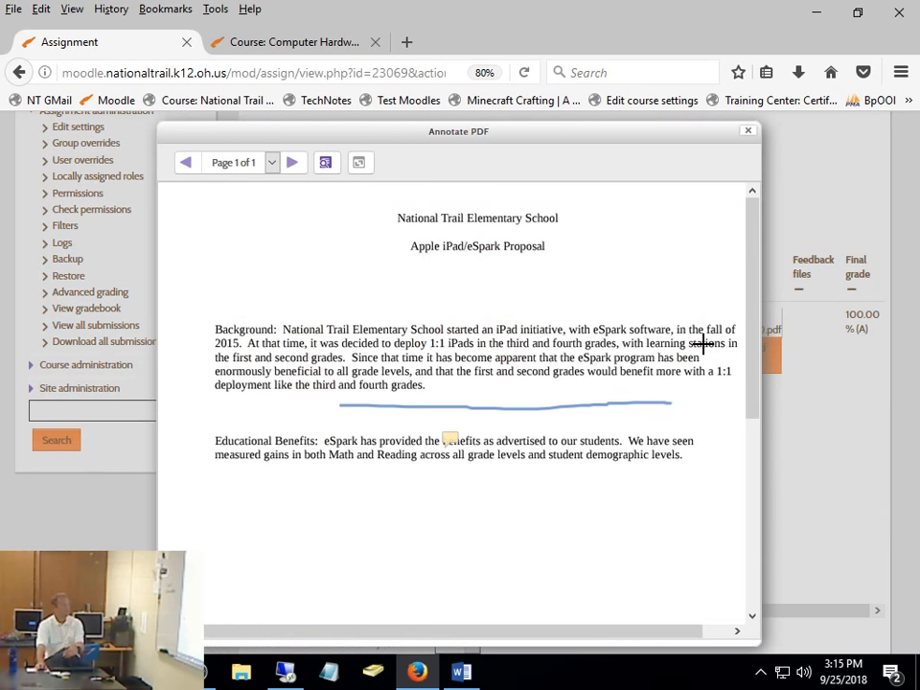
left_click(748, 130)
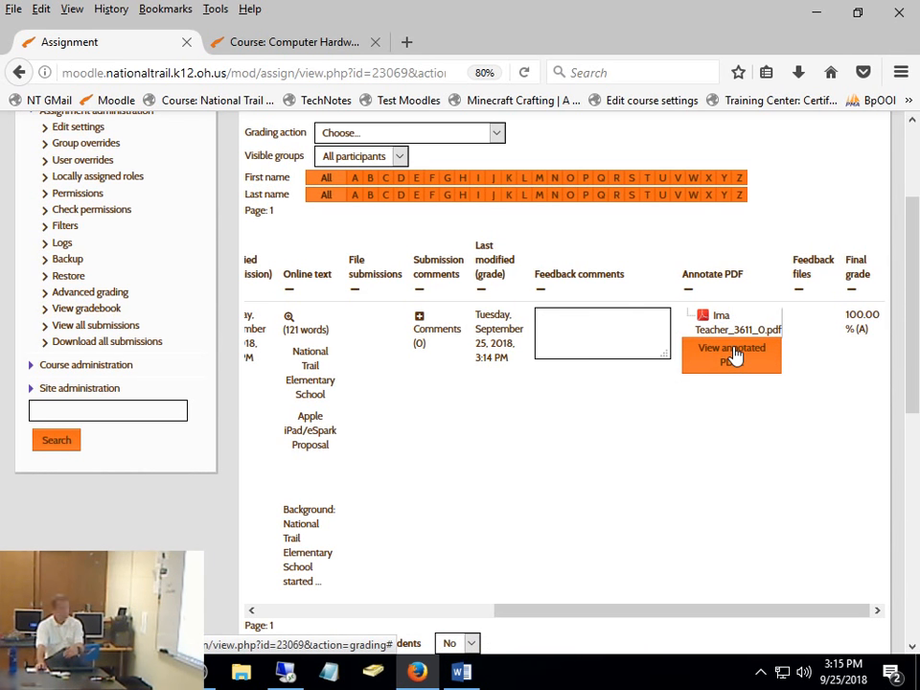
- Go back from the submissions table to Reading Response 2 and open the assignment's settings for editing
left_click_drag(576, 609, 300, 615)
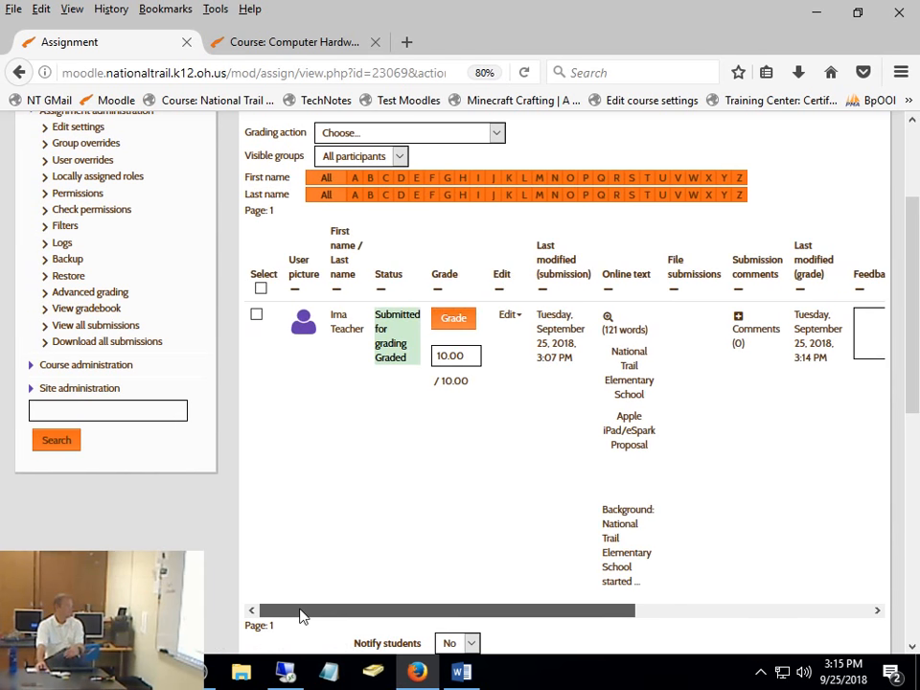
scroll(359, 385, "up", 3)
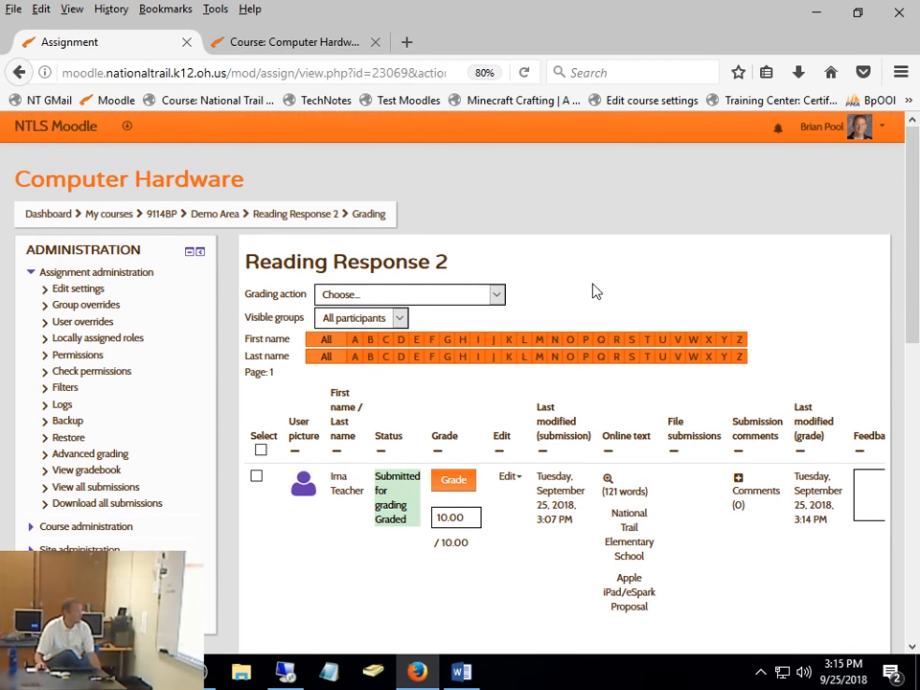
left_click(308, 215)
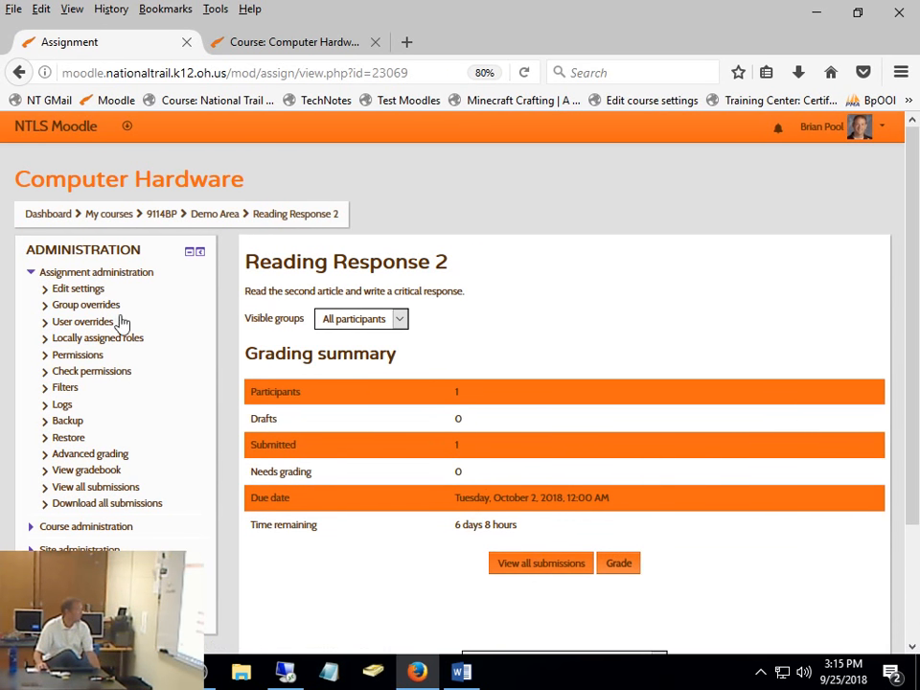
left_click(80, 290)
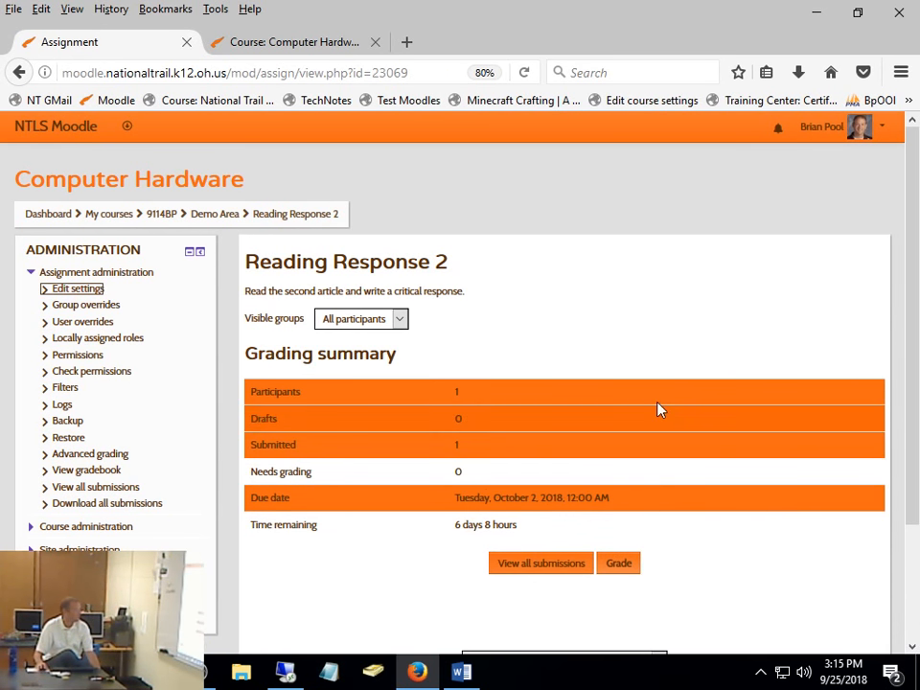
left_click(86, 292)
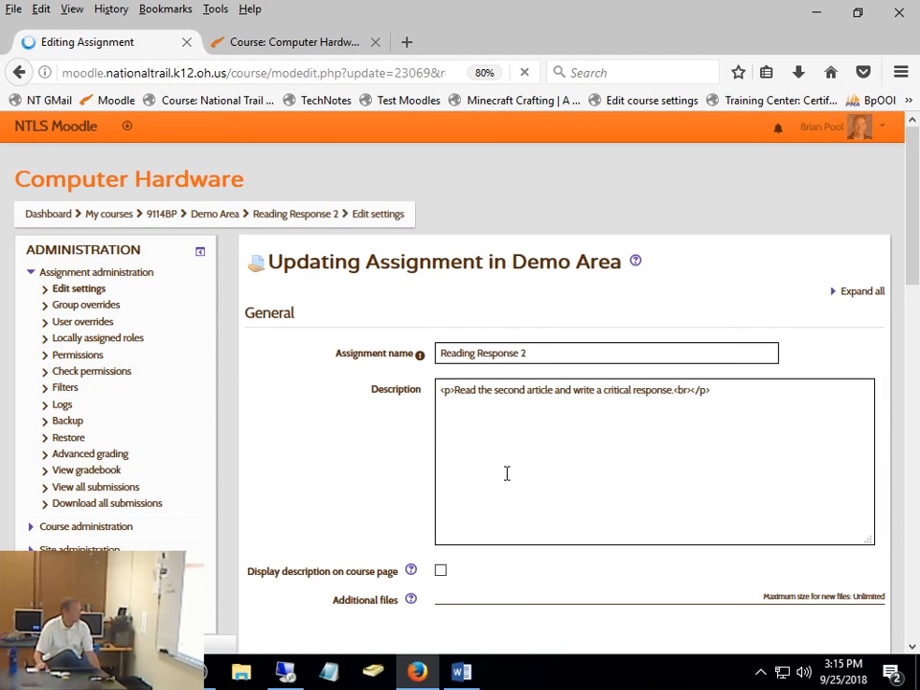
- Turn off the Annotate PDF feedback type for Reading Response 2, then save and display the assignment
scroll(543, 409, "down", 8)
scroll(544, 413, "down", 8)
scroll(544, 414, "down", 10)
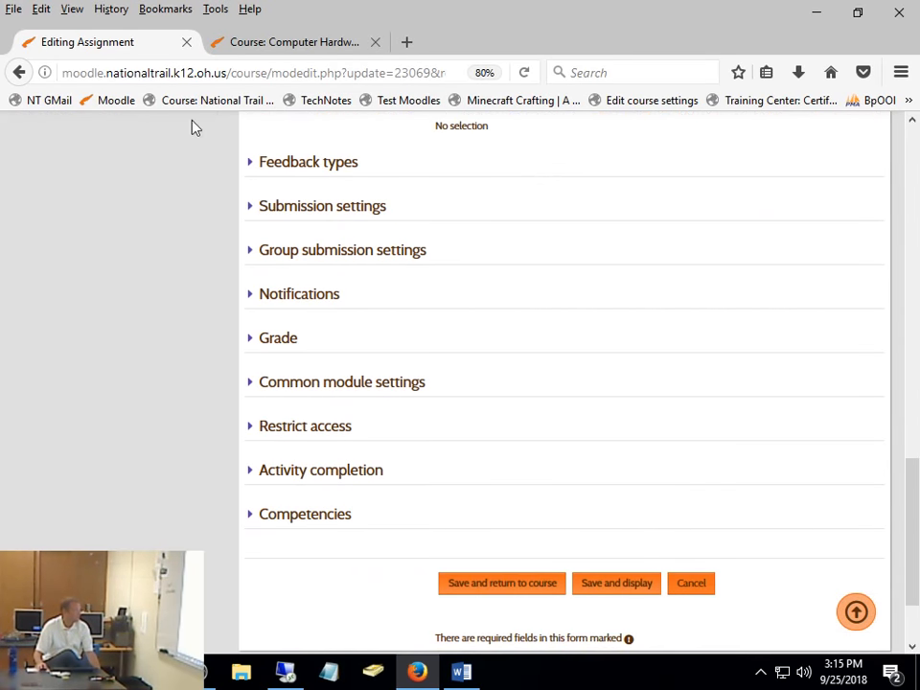
left_click(286, 178)
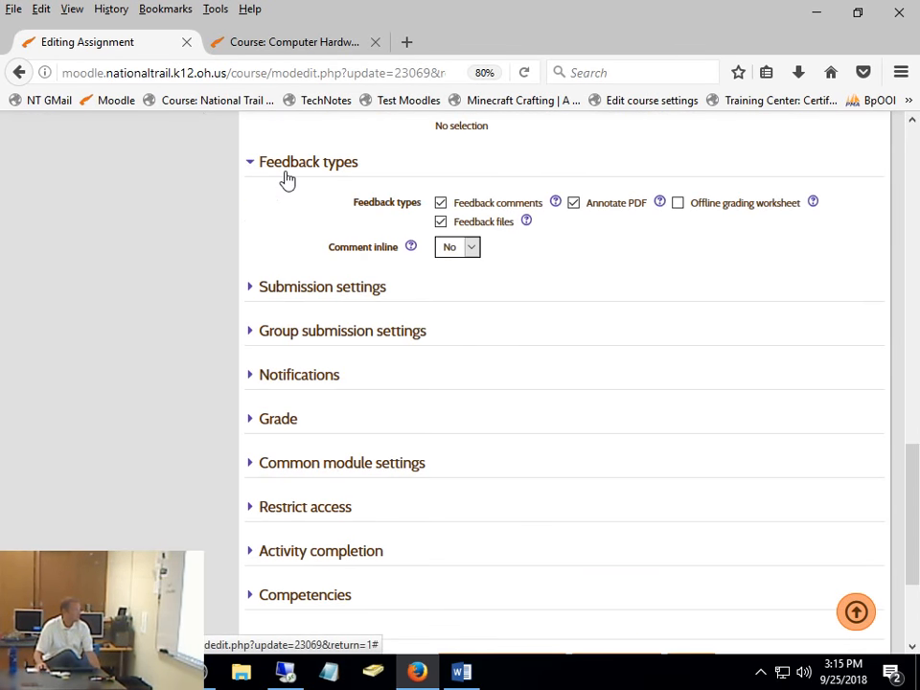
left_click(608, 209)
scroll(698, 429, "down", 3)
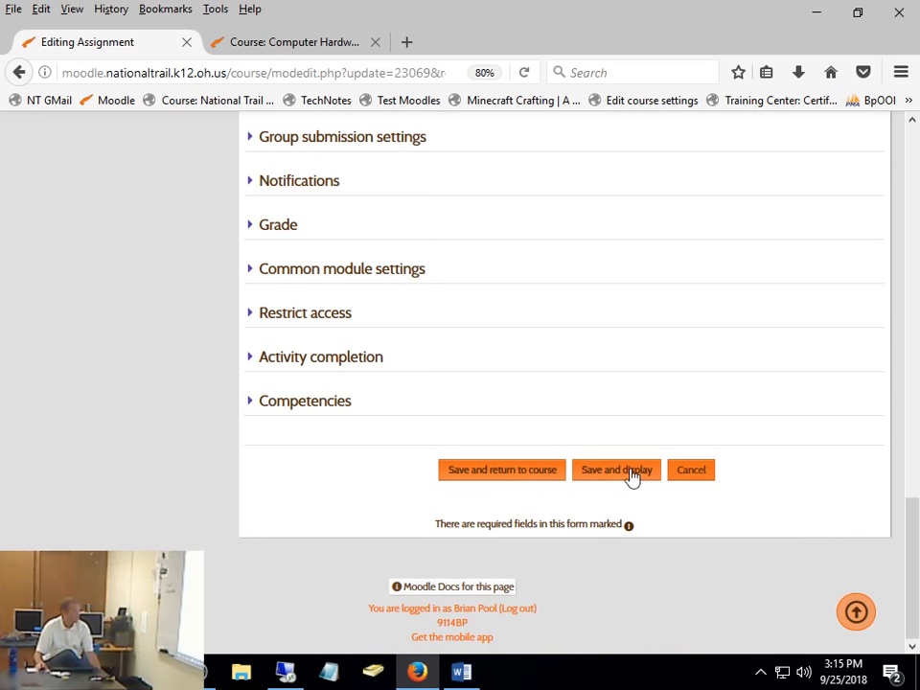
left_click(610, 472)
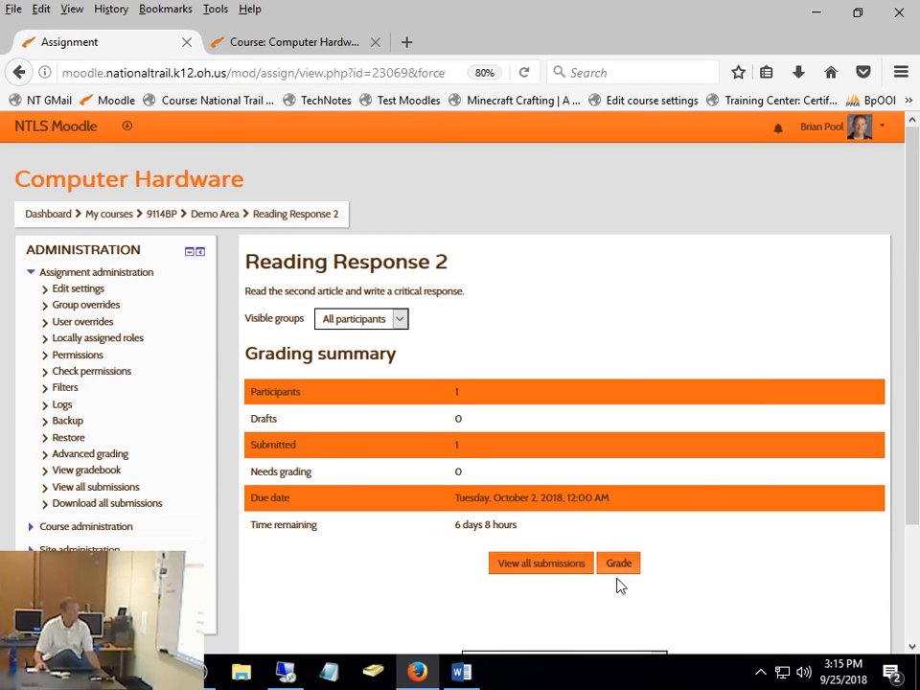
- Open the student's submission for grading, check the feedback sections, and expand the full online text
left_click(617, 563)
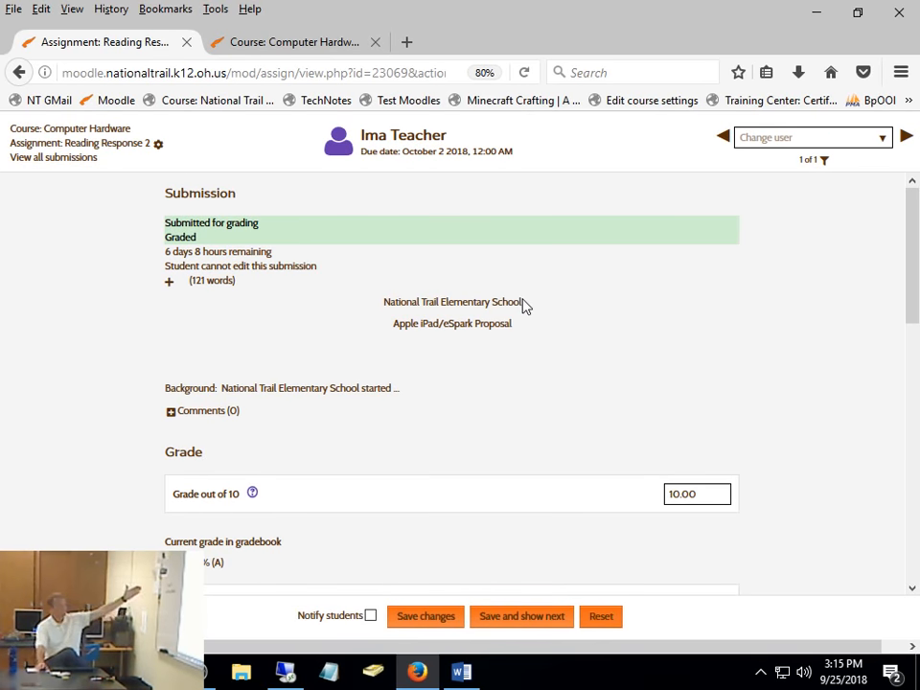
scroll(523, 305, "down", 8)
scroll(525, 309, "down", 1)
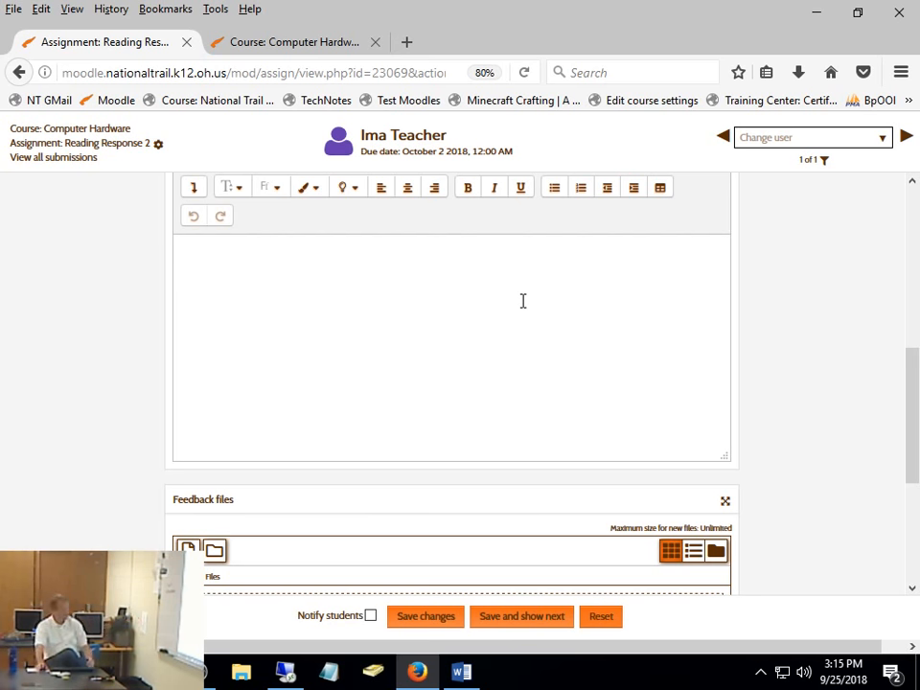
scroll(523, 301, "up", 10)
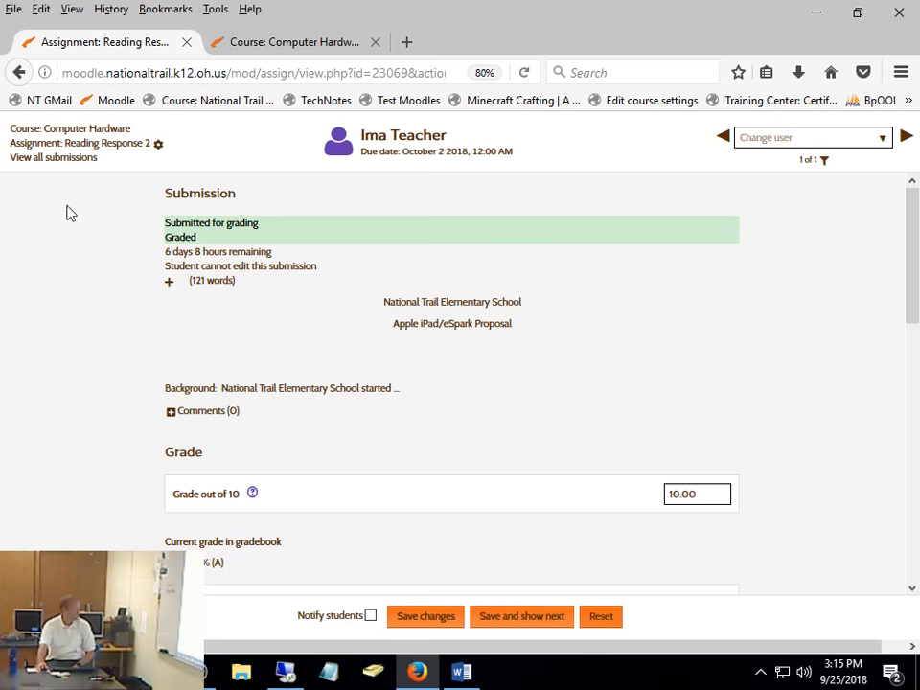
left_click(168, 284)
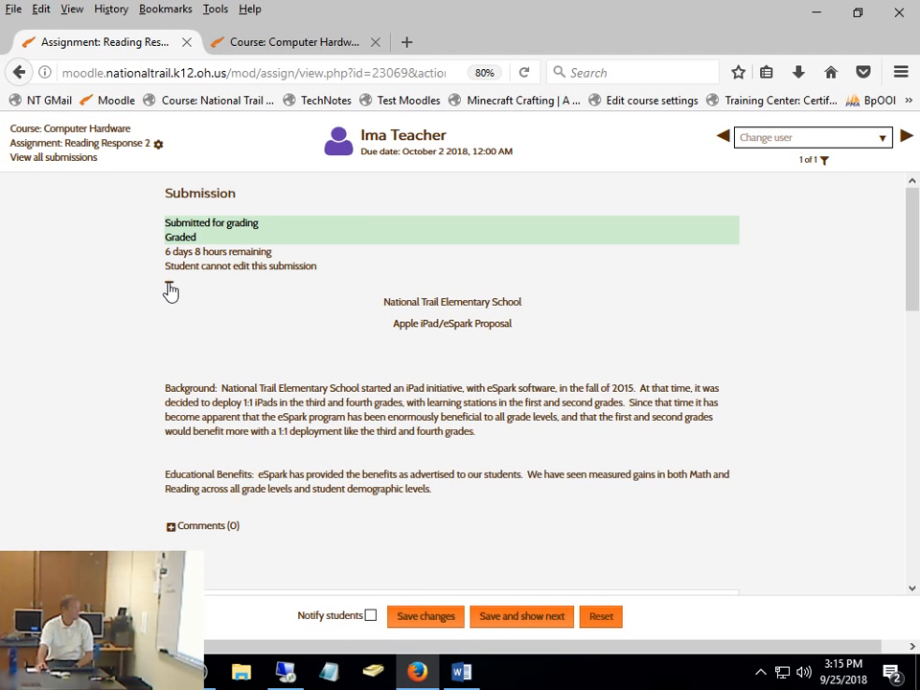
- Examine the expanded submission text together with the grade, feedback comments and feedback files sections below it
scroll(491, 431, "down", 3)
scroll(488, 434, "up", 2)
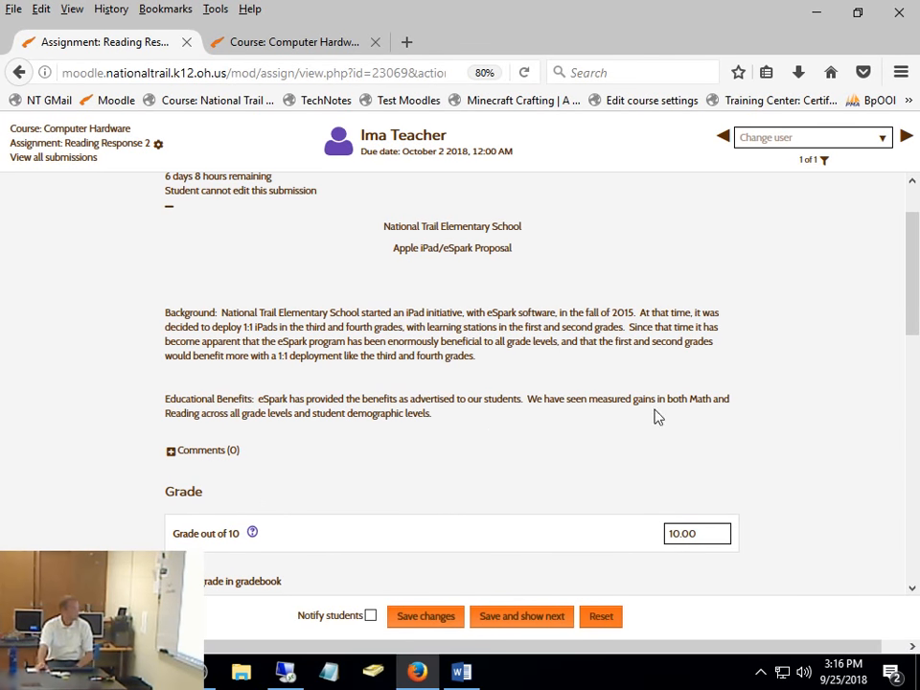
scroll(654, 415, "down", 5)
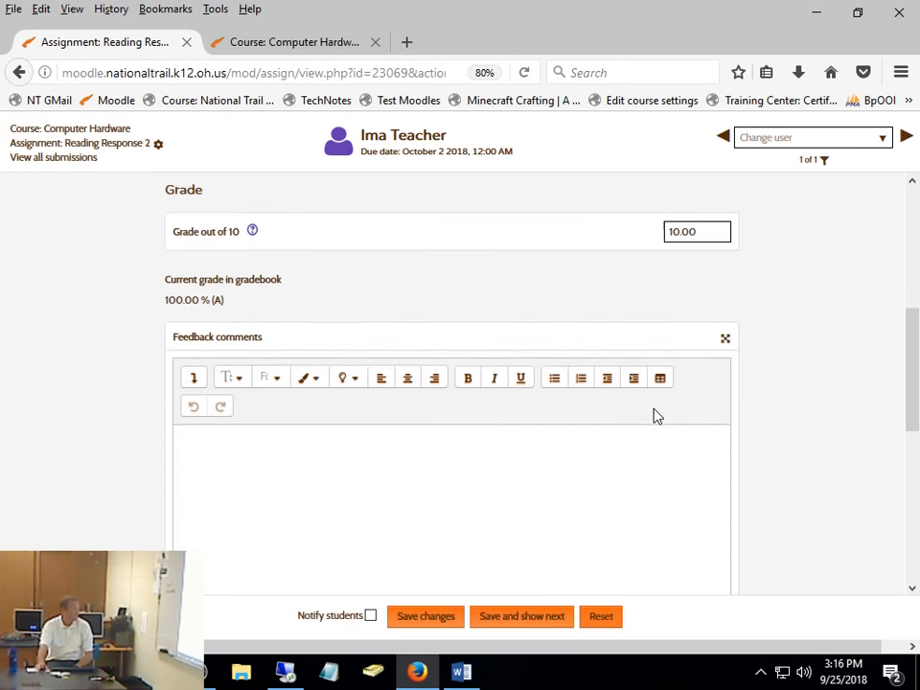
scroll(655, 415, "up", 5)
scroll(655, 415, "down", 10)
scroll(655, 415, "up", 10)
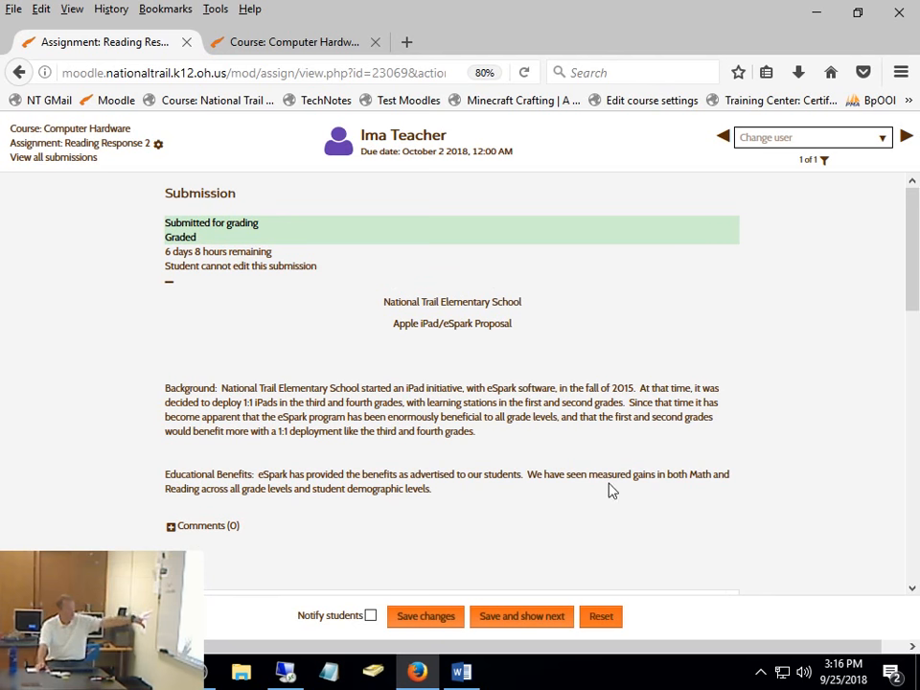
scroll(614, 491, "down", 8)
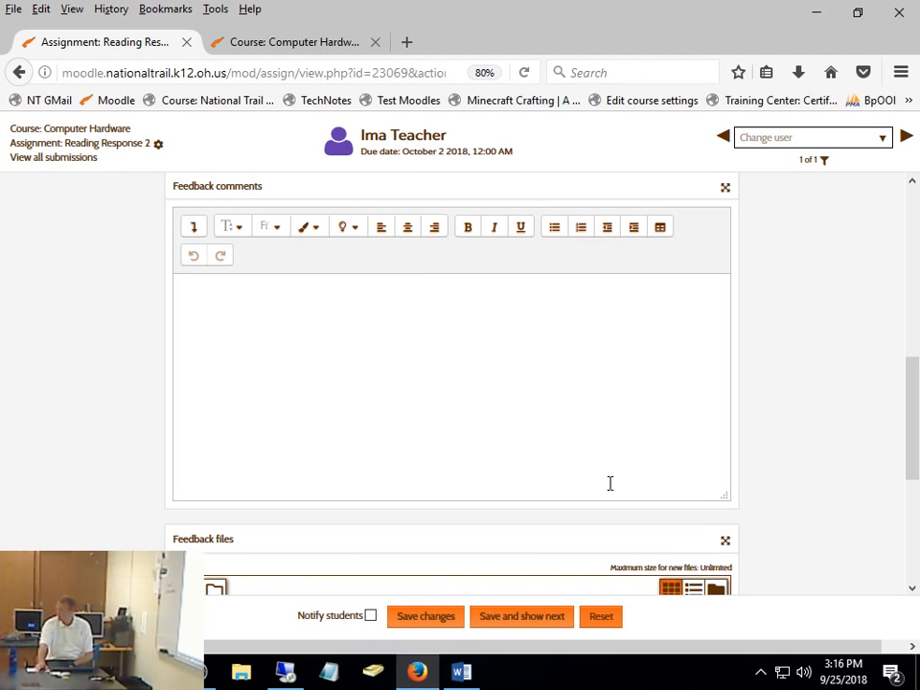
- Compare the student's expanded response with the grade, feedback comments and feedback files areas available without PDF annotation
scroll(610, 483, "up", 8)
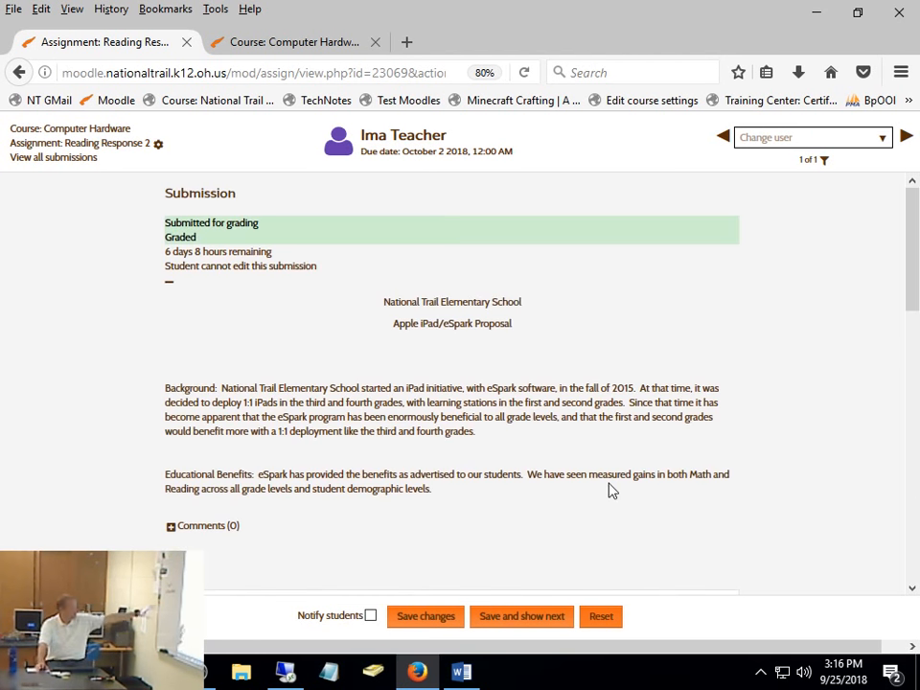
scroll(614, 491, "down", 5)
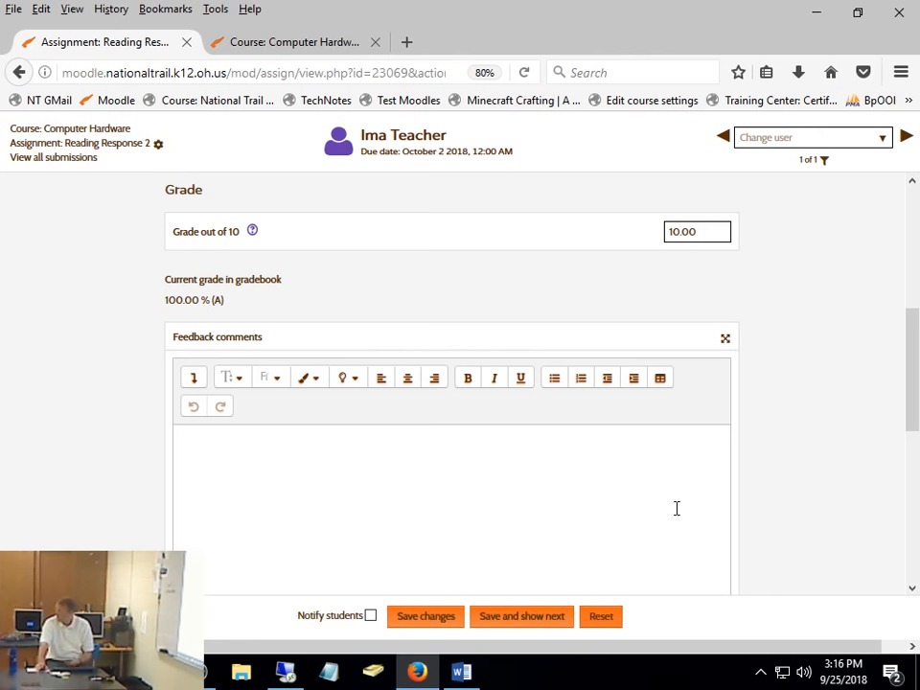
scroll(672, 510, "down", 3)
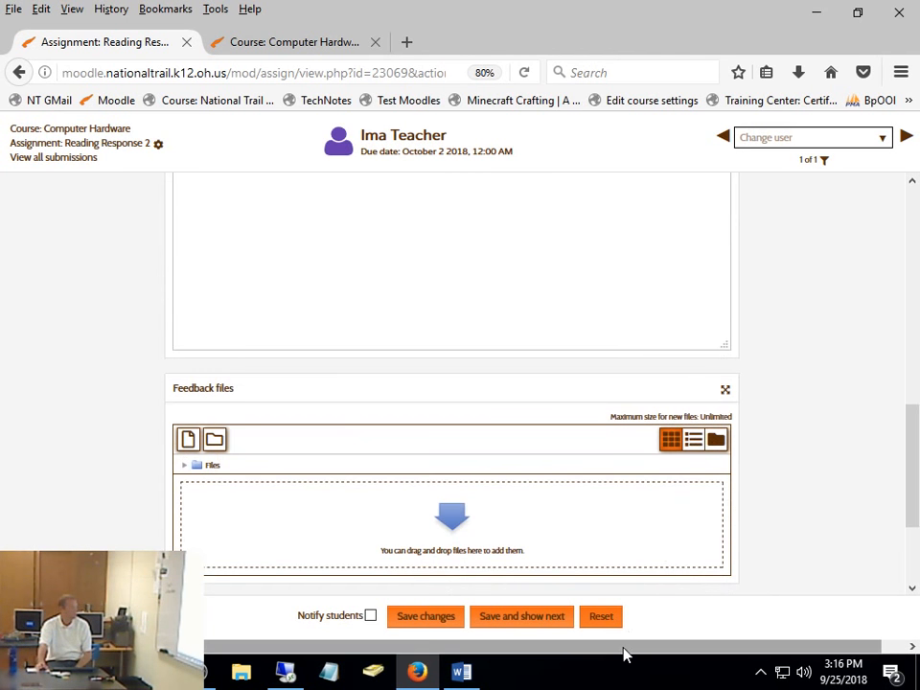
scroll(498, 553, "up", 10)
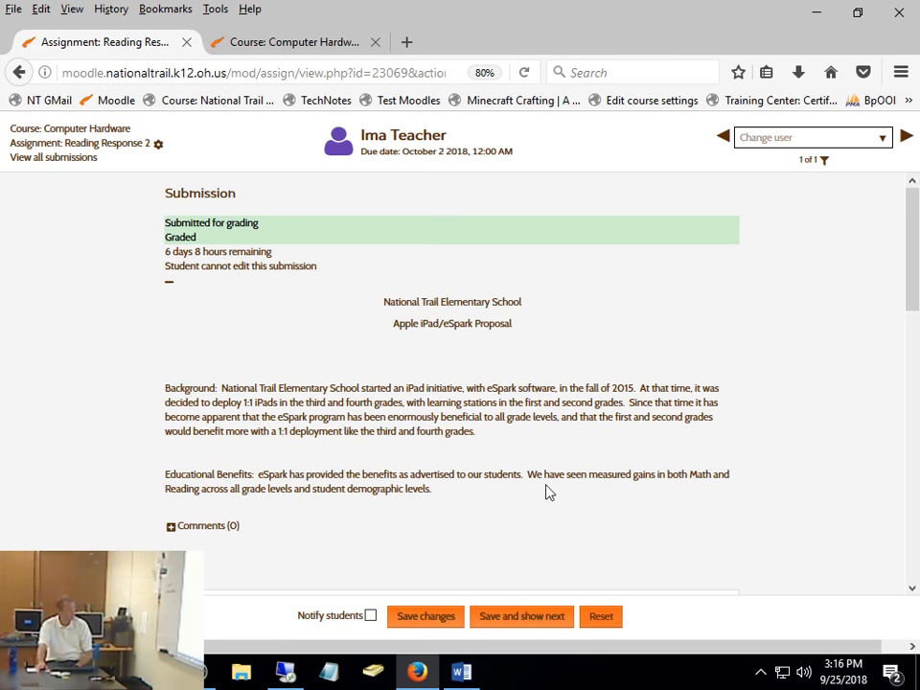
scroll(550, 487, "down", 5)
scroll(550, 488, "up", 5)
- Return to Reading Response 2, reopen the student's grading page, set Allow another attempt to Yes and save the changes
left_click(132, 148)
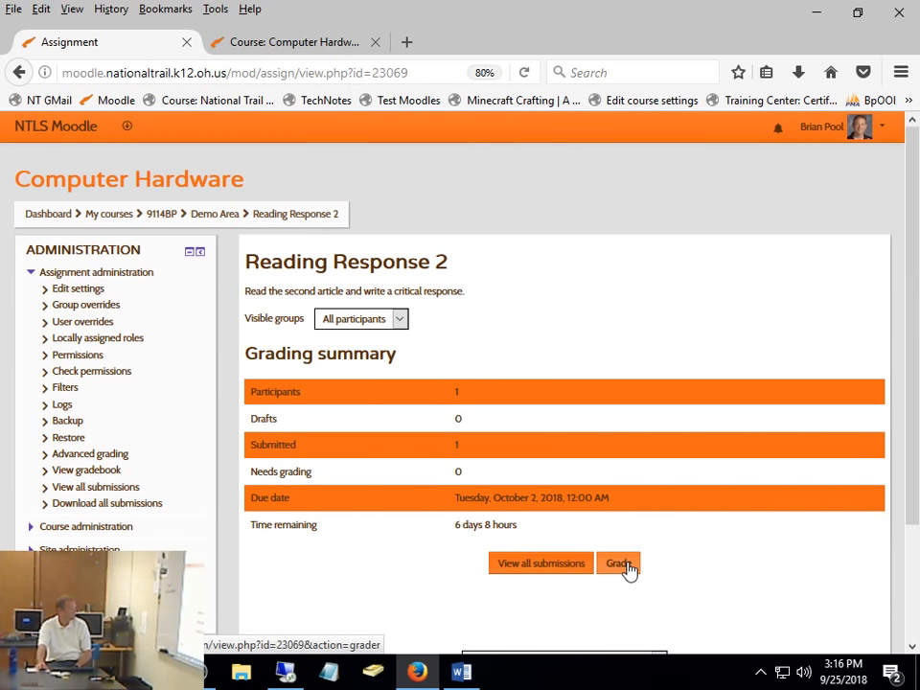
left_click(619, 564)
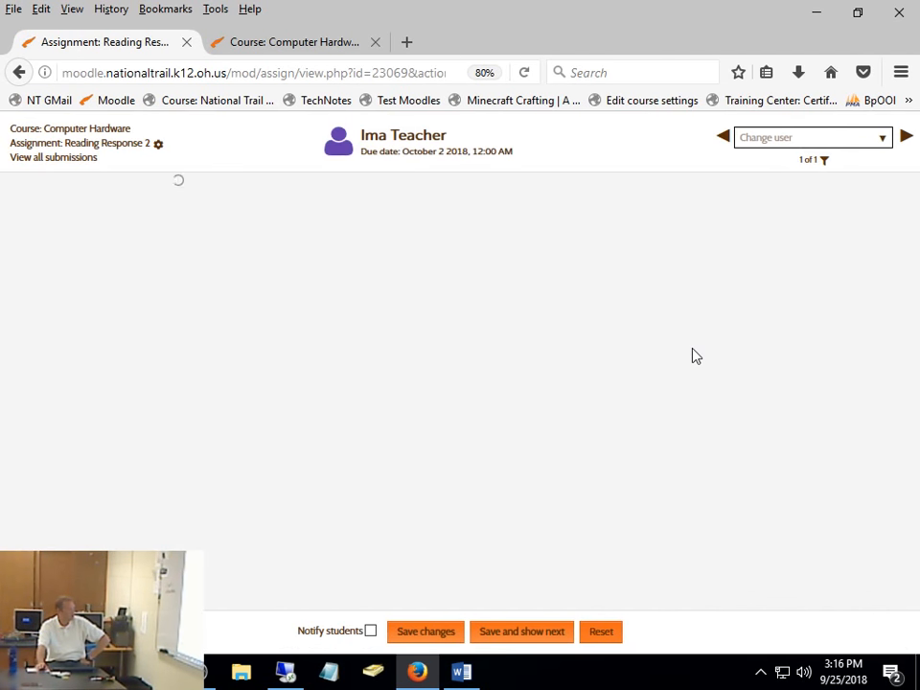
scroll(696, 355, "down", 10)
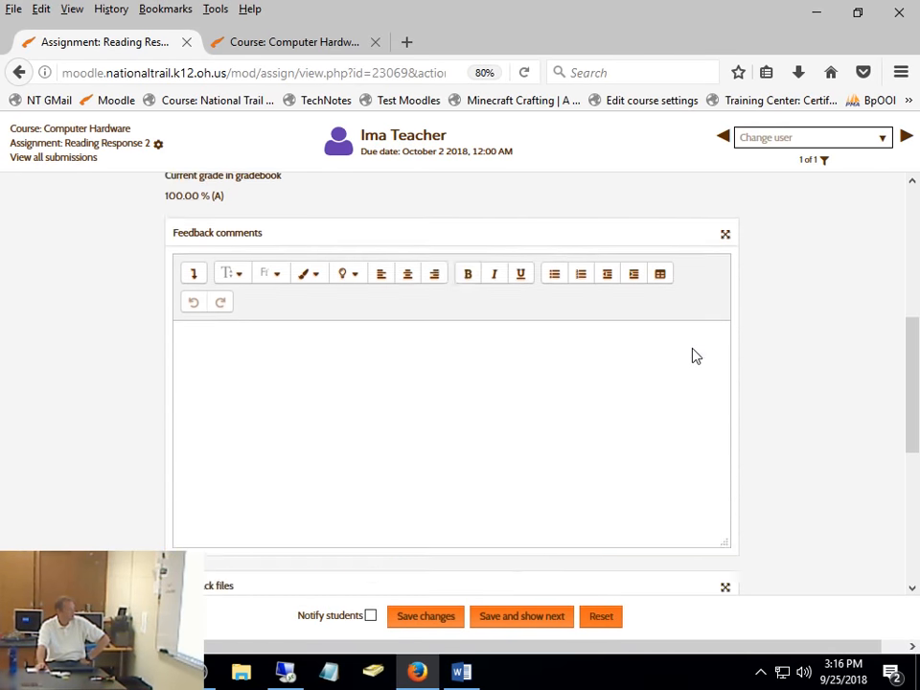
scroll(696, 355, "down", 2)
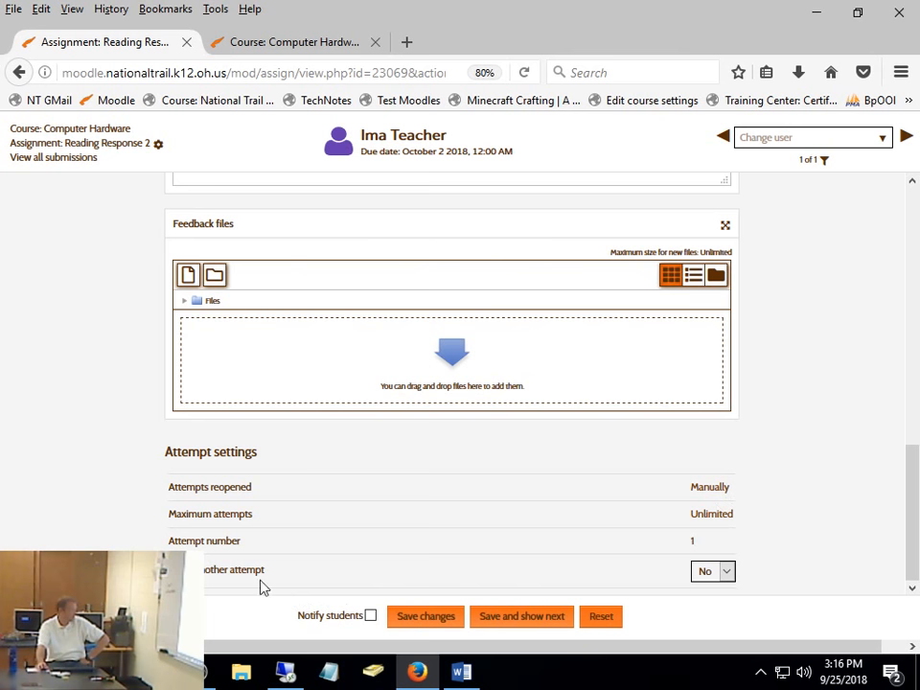
left_click(718, 573)
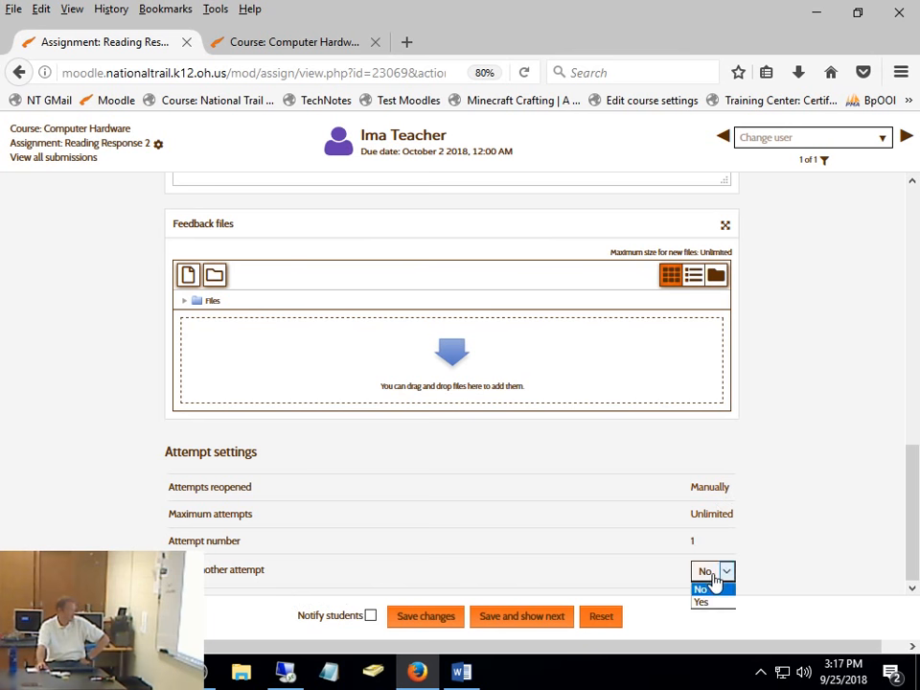
left_click(705, 604)
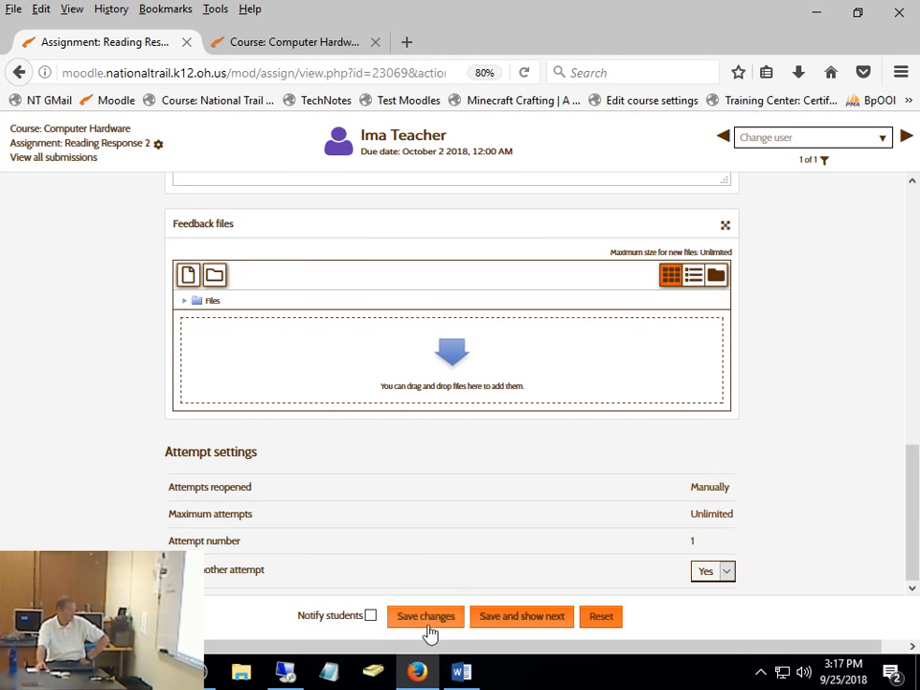
left_click(530, 618)
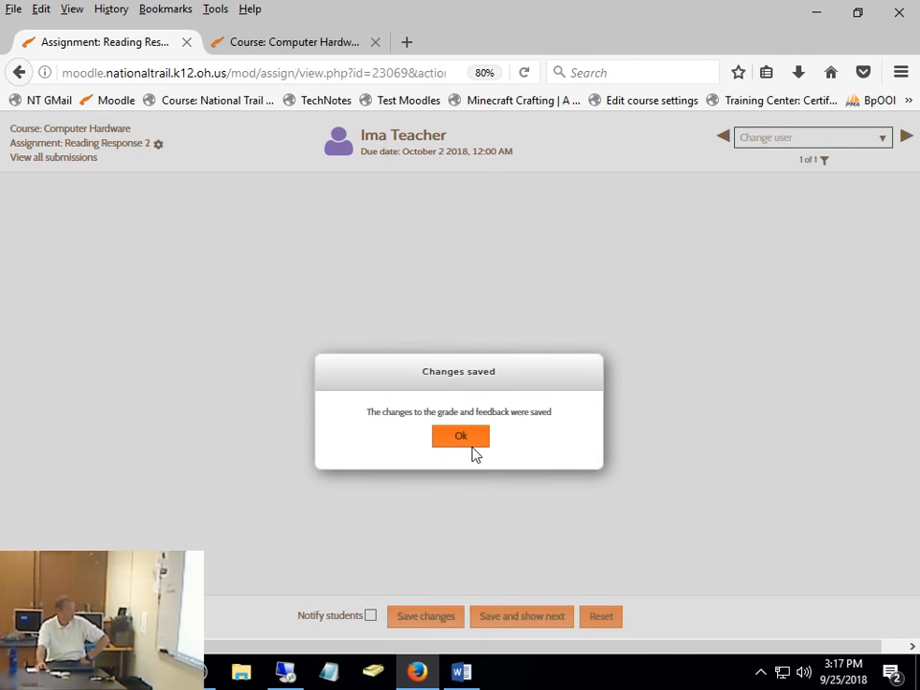
left_click(469, 440)
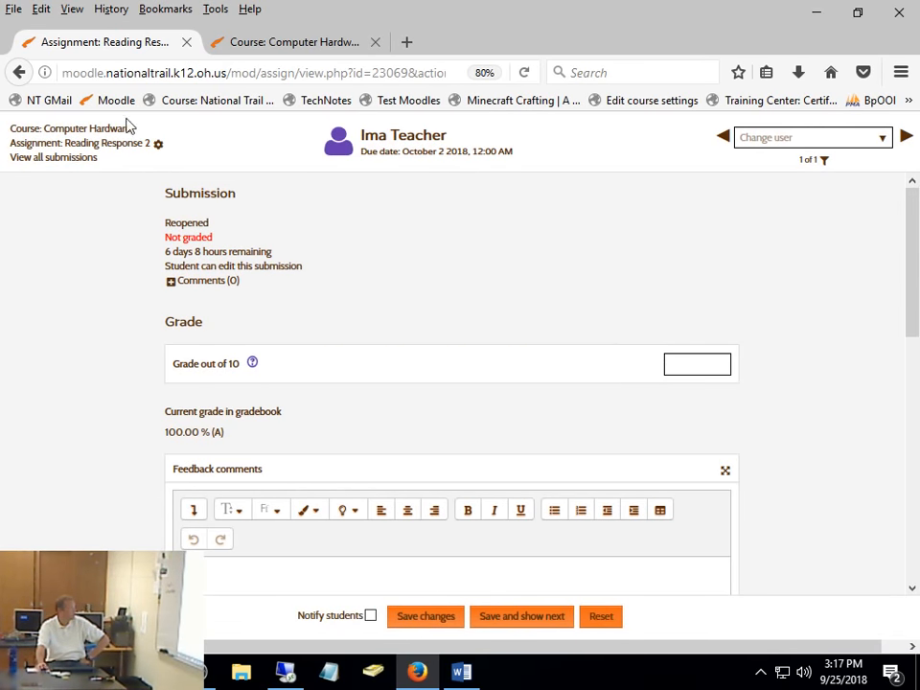
- Open the settings of Reading Response 2 and turn on the Annotate PDF feedback type
left_click(158, 144)
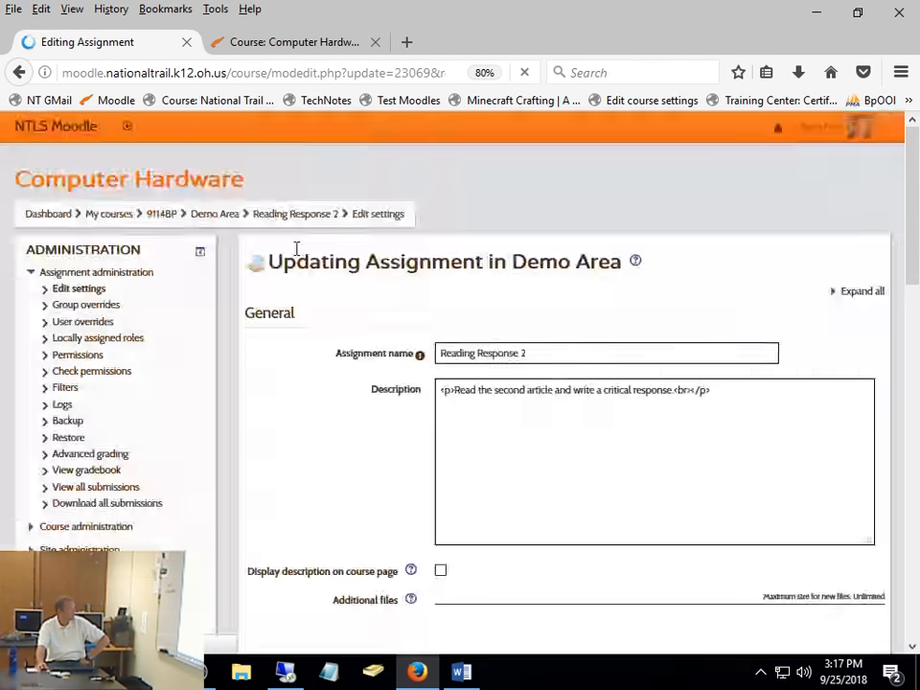
scroll(649, 431, "down", 10)
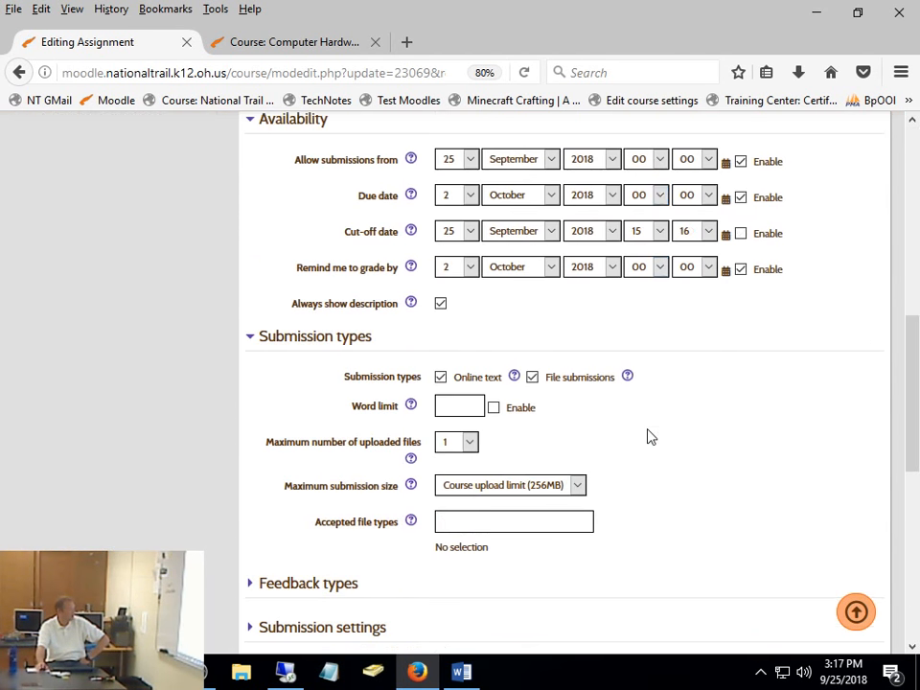
left_click(326, 366)
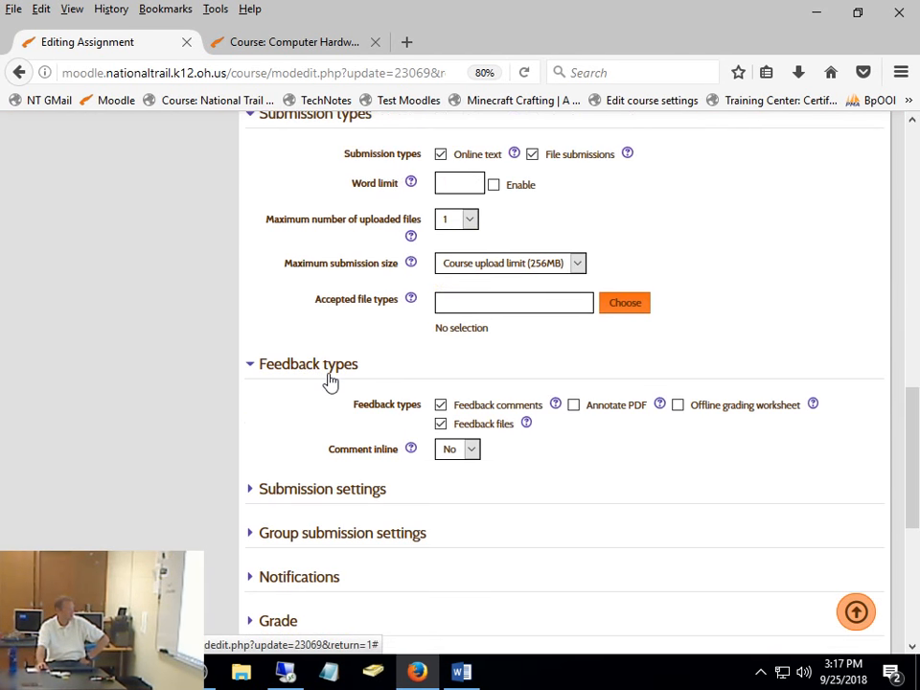
left_click(574, 407)
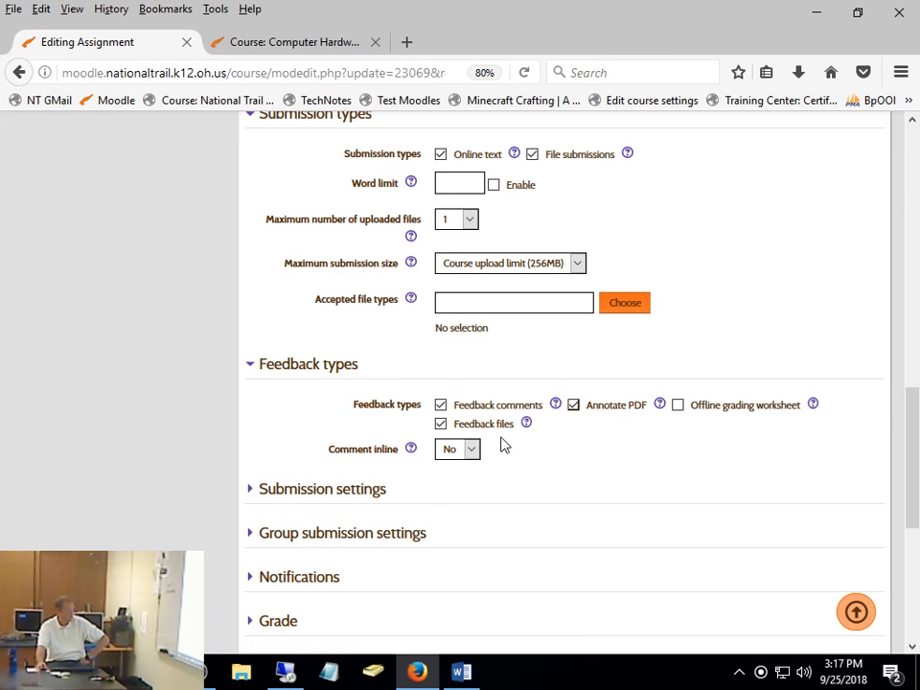
- Set Comment inline to Yes for Reading Response 2, then save and display the assignment
scroll(561, 495, "down", 4)
scroll(561, 495, "up", 4)
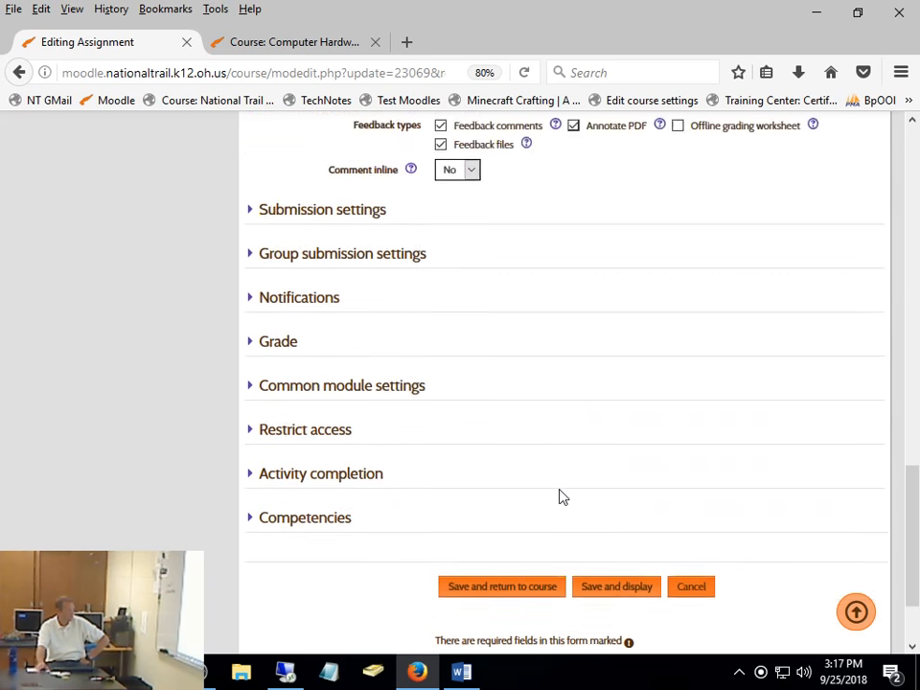
left_click(457, 459)
left_click(450, 489)
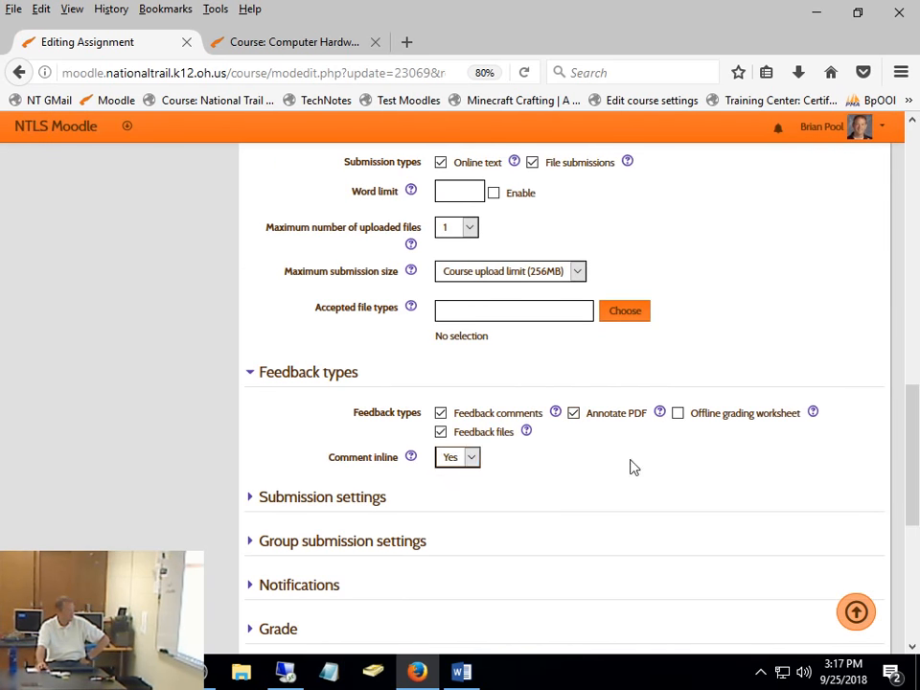
scroll(631, 466, "down", 4)
left_click(612, 477)
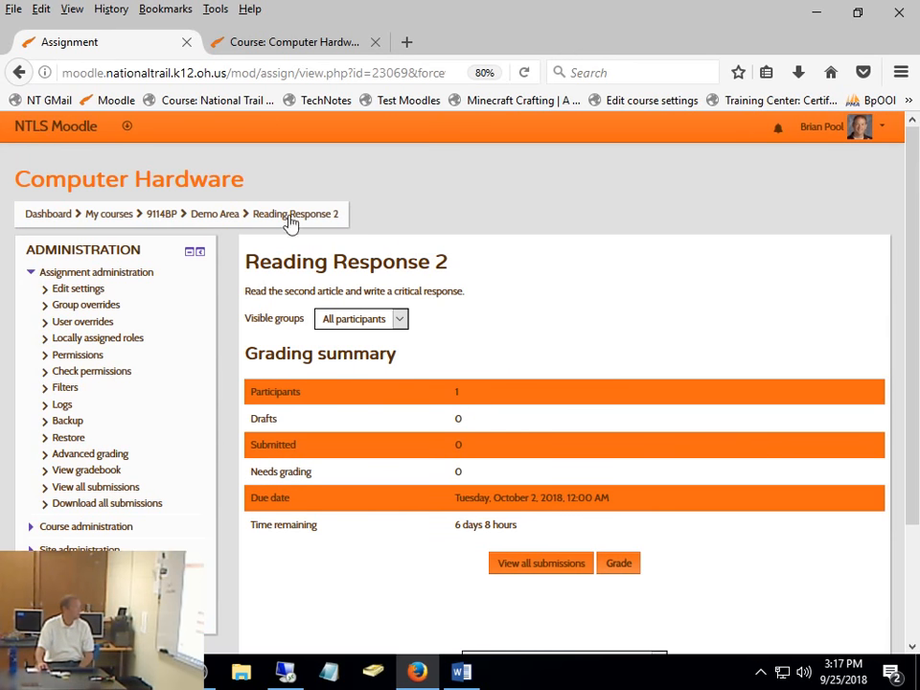
- Filter the course participants to last names starting with T, open the demo student's profile and log in as that student
left_click(158, 220)
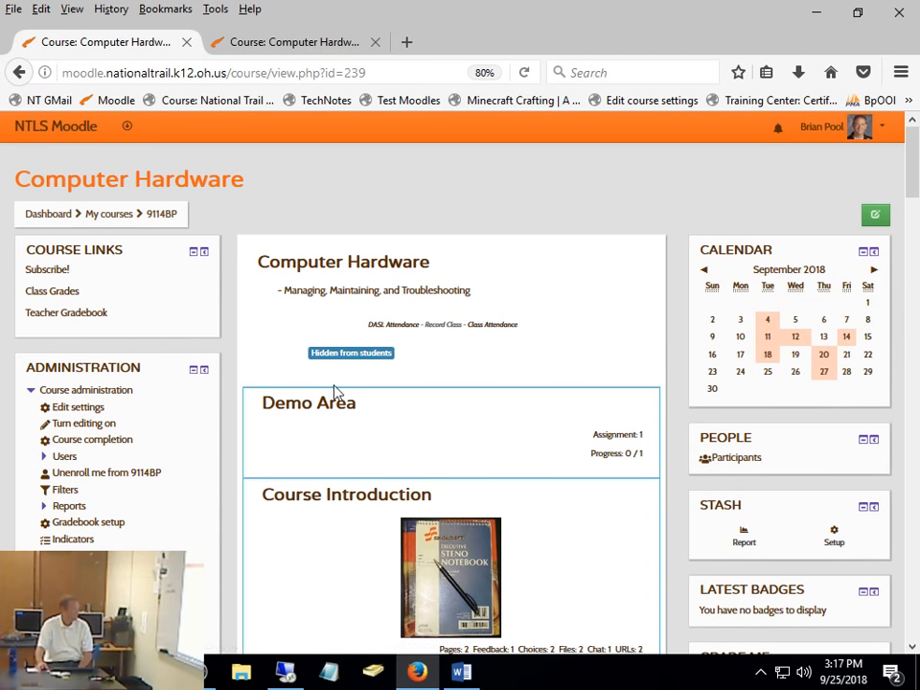
left_click(738, 462)
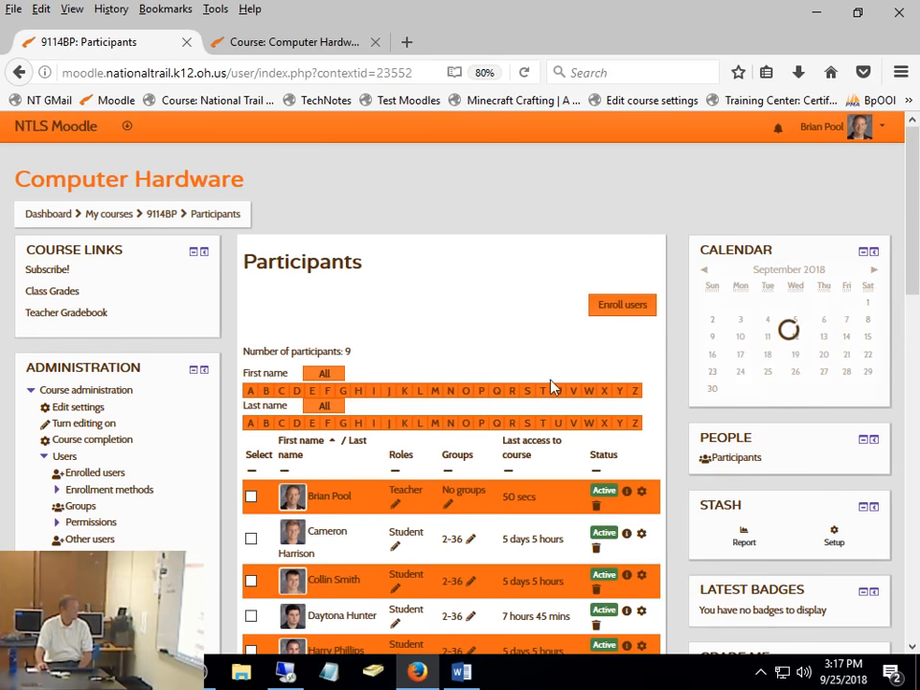
scroll(402, 505, "down", 1)
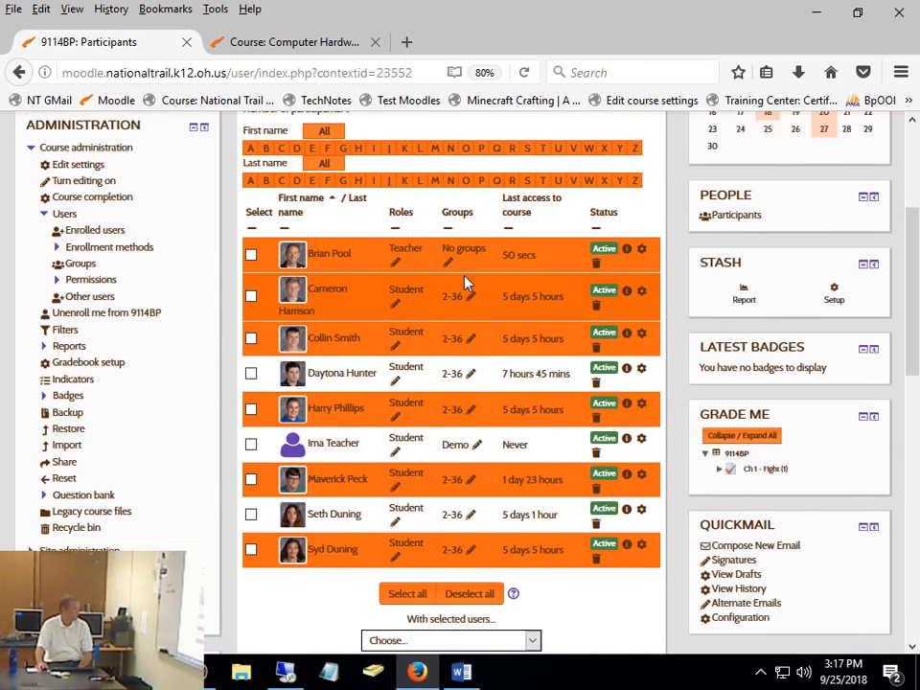
left_click(546, 181)
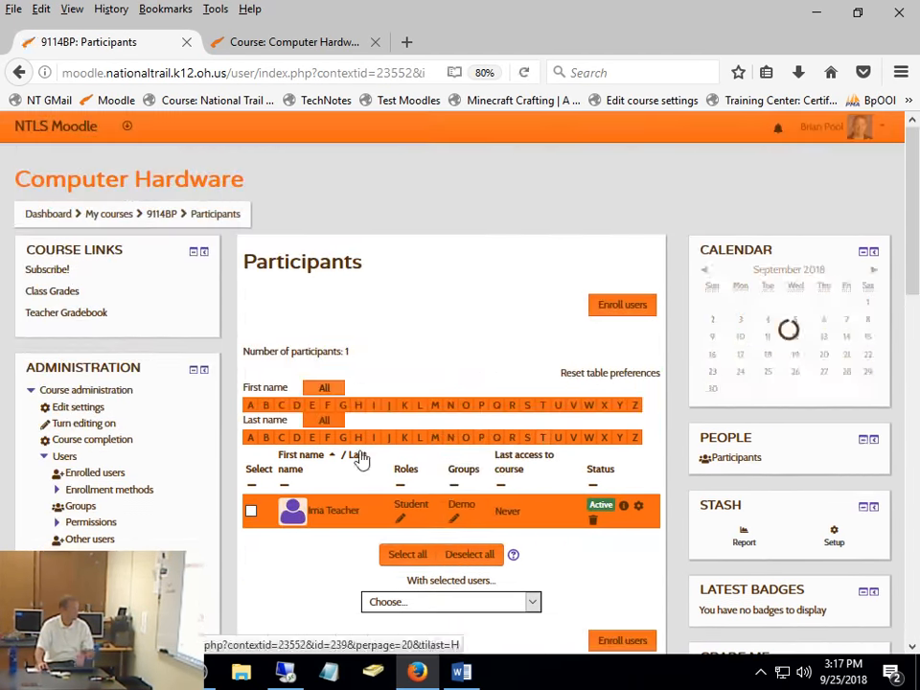
left_click(341, 513)
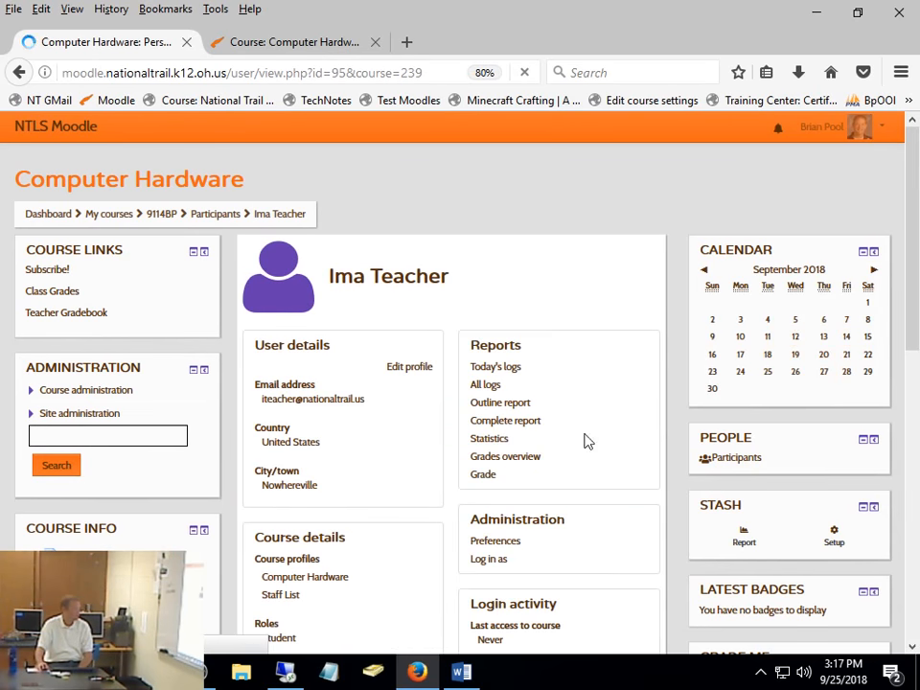
left_click(477, 566)
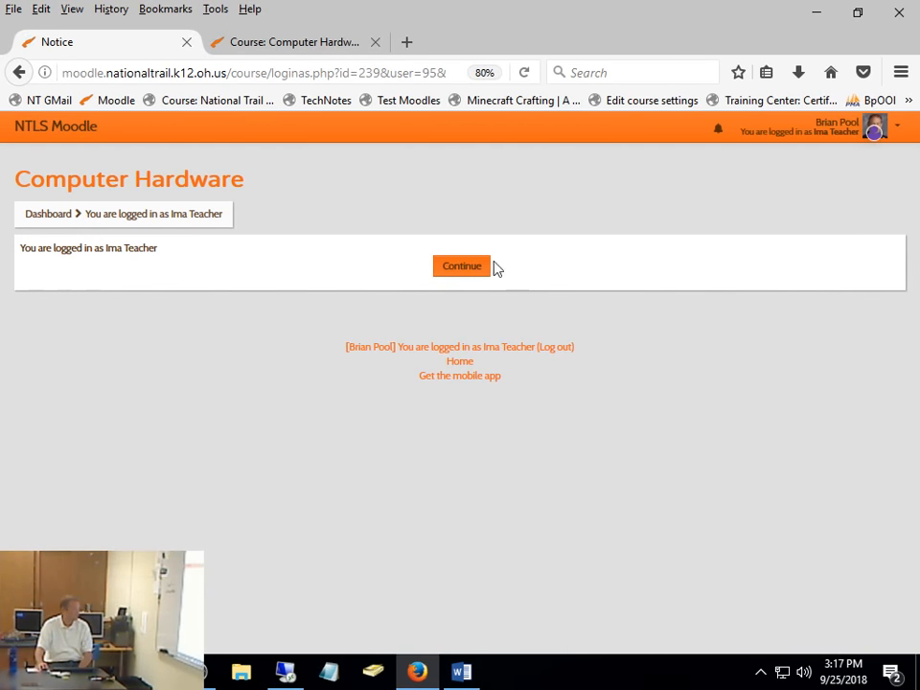
left_click(468, 271)
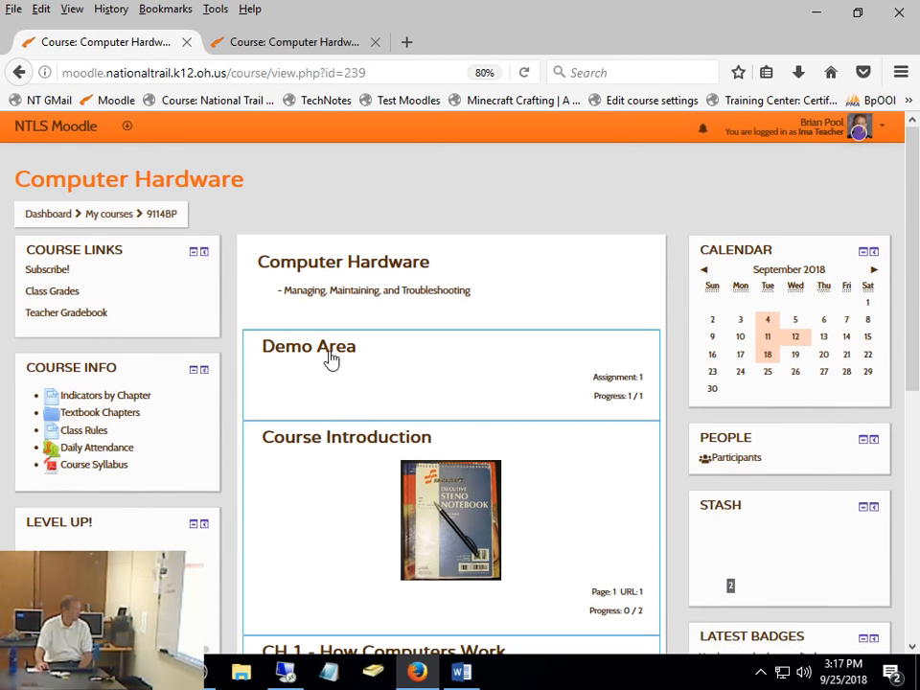
- Open Reading Response 2 from the Demo Area as the student and review its submission status, new-attempt options and feedback
left_click(331, 359)
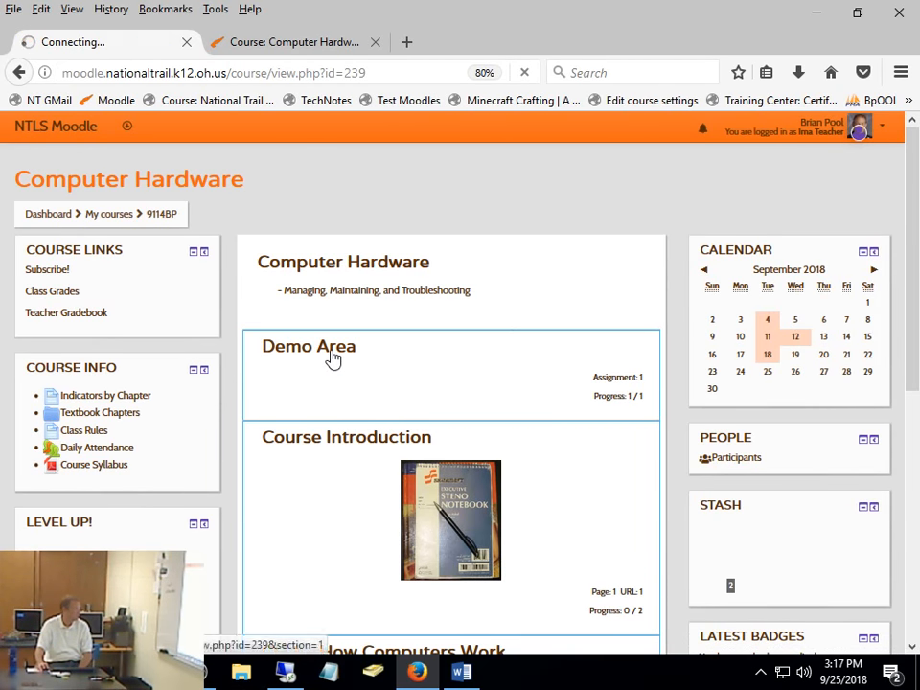
left_click(332, 442)
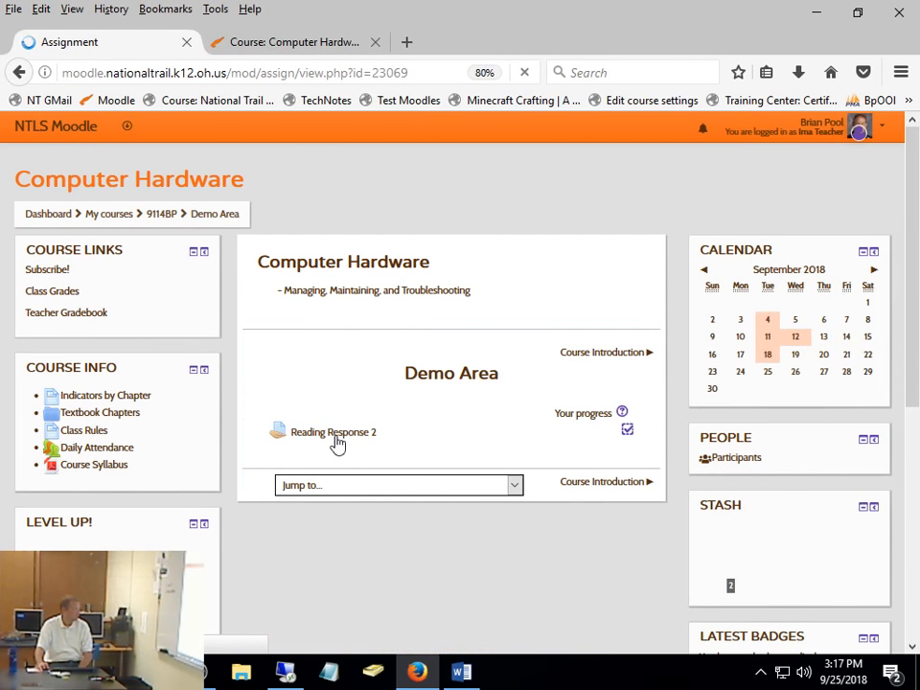
scroll(538, 421, "down", 5)
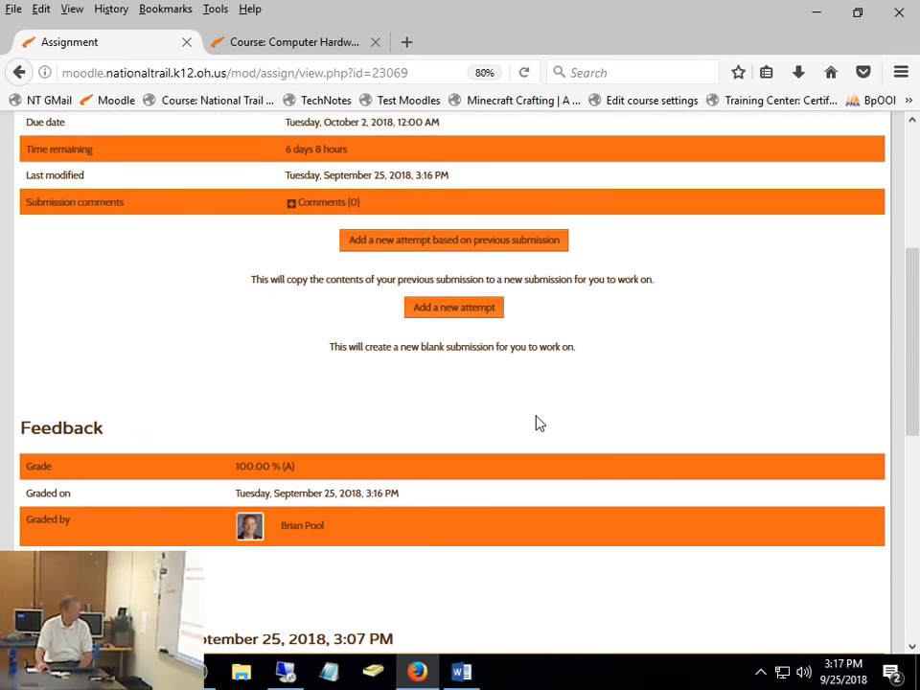
scroll(538, 423, "up", 5)
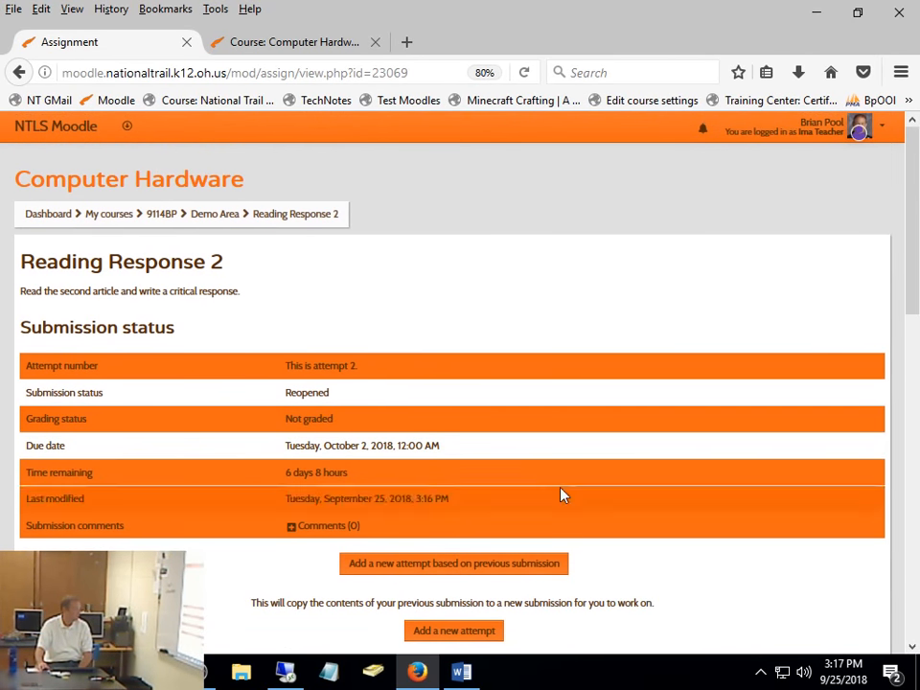
scroll(581, 486, "down", 3)
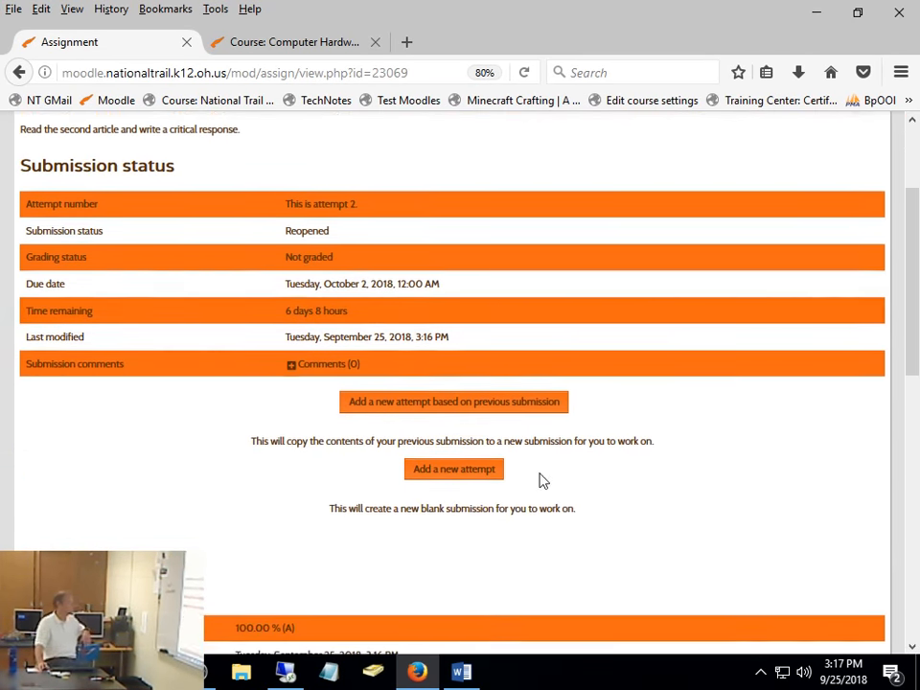
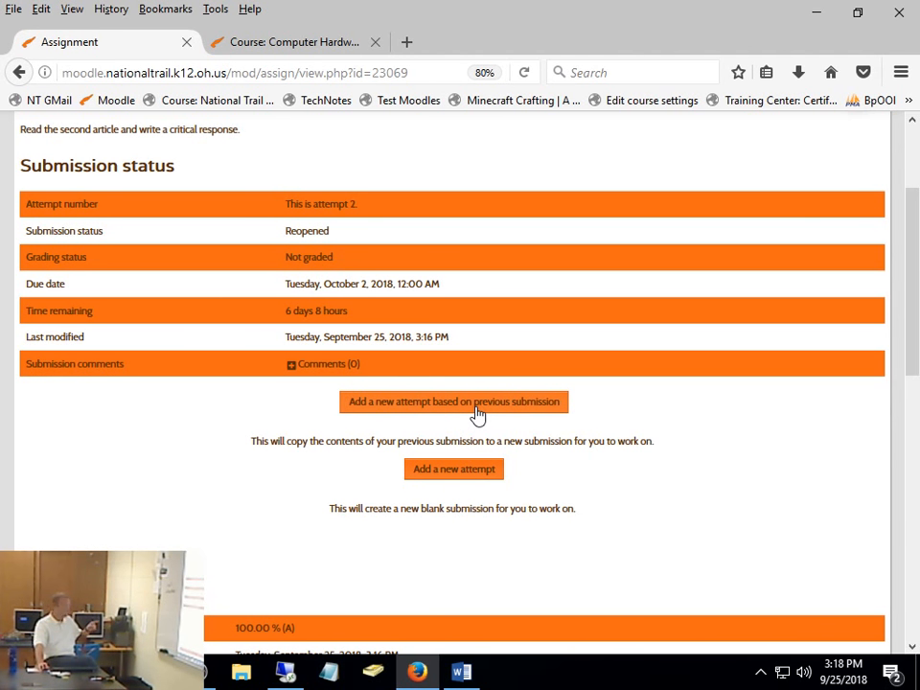
- Start a new blank attempt for Reading Response 2, add the file 2016 NTES NTMS Proposal Updated from File Explorer and save the submission
left_click(480, 471)
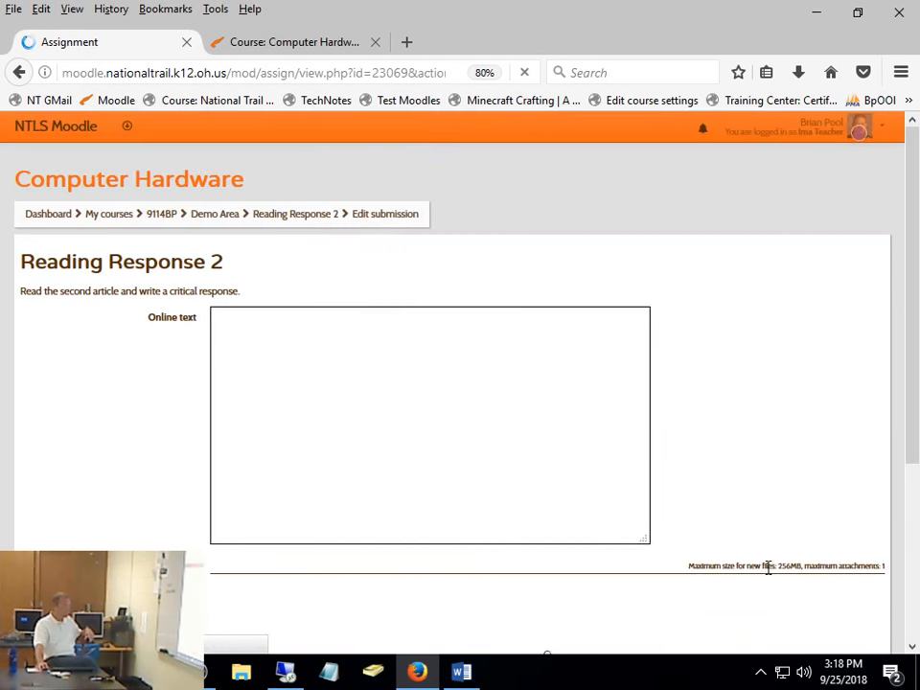
scroll(470, 500, "down", 5)
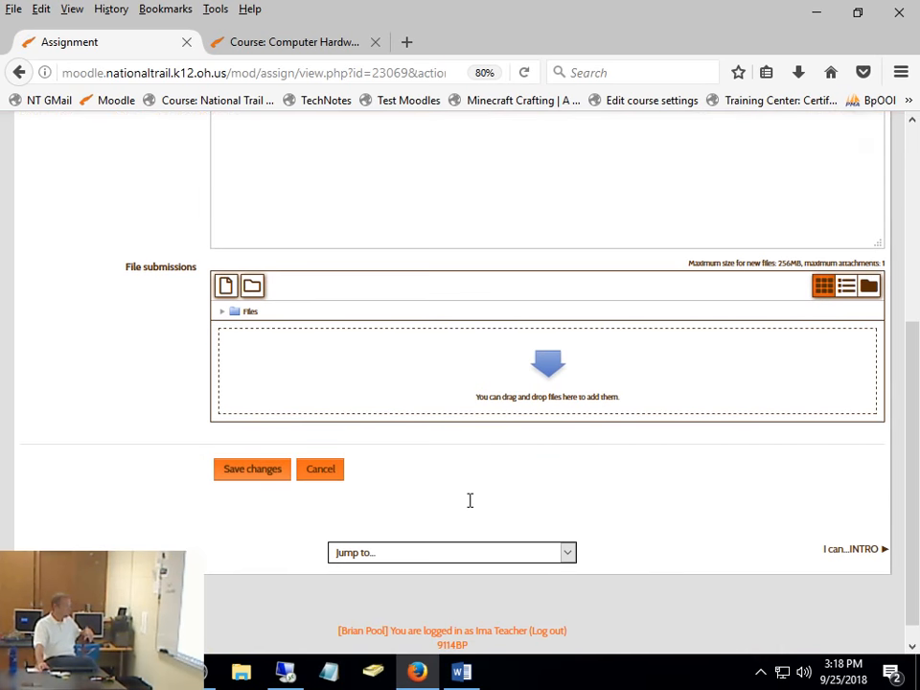
left_click(240, 672)
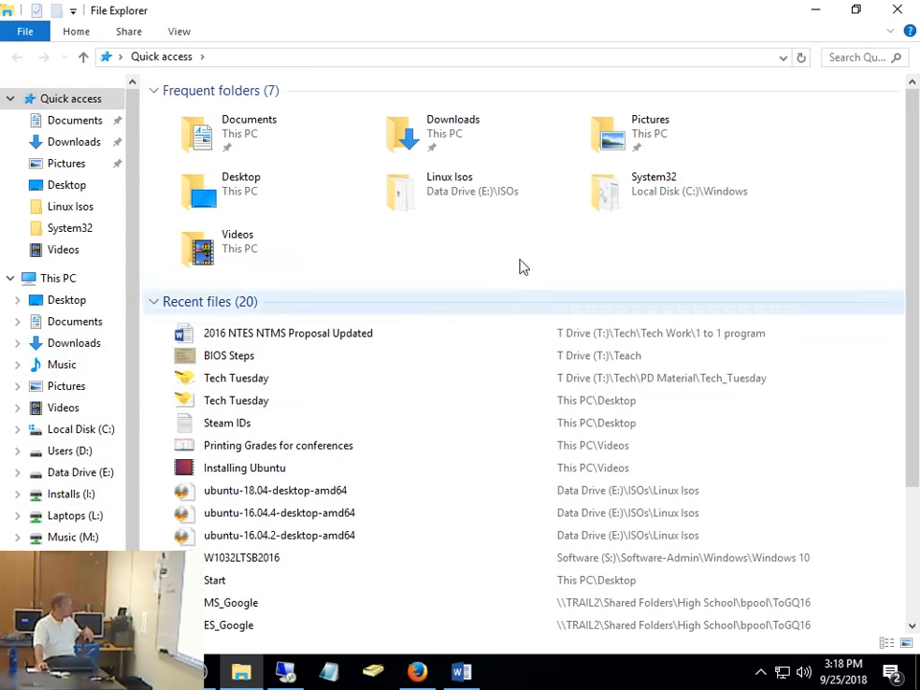
left_click(857, 11)
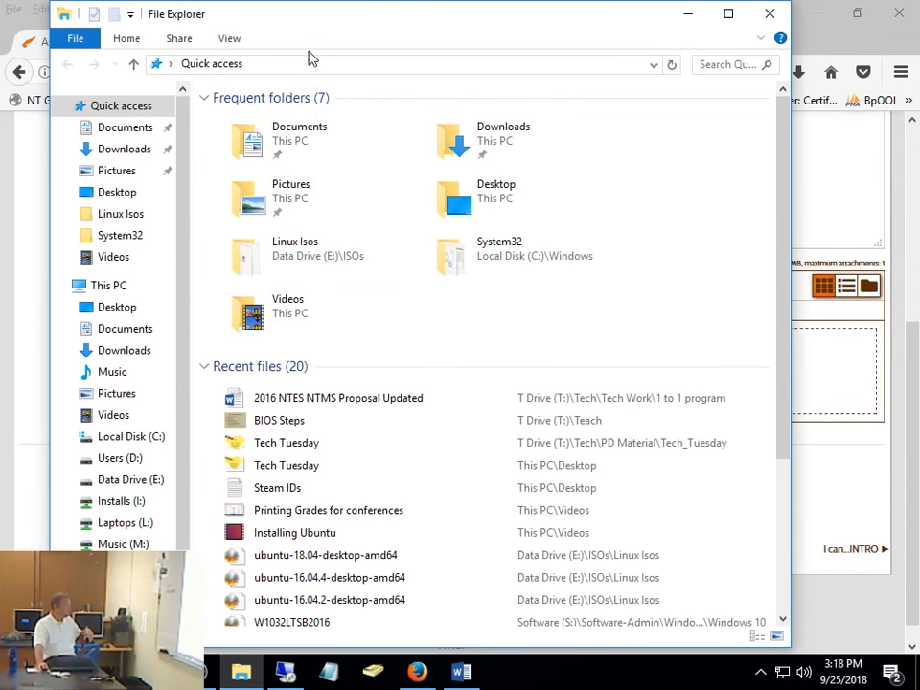
left_click_drag(329, 28, 676, 144)
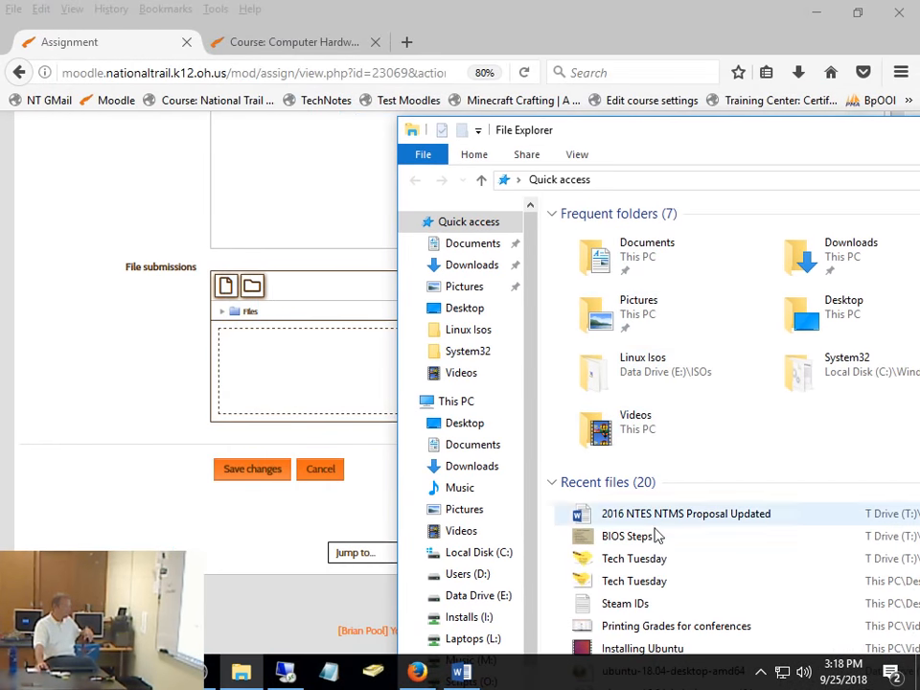
left_click_drag(665, 518, 285, 390)
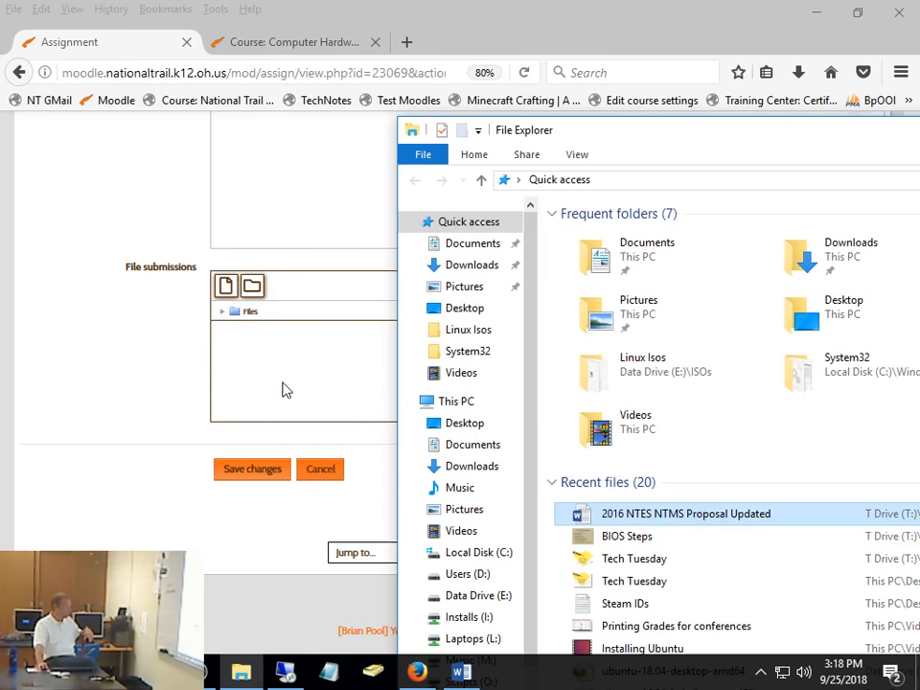
left_click(255, 486)
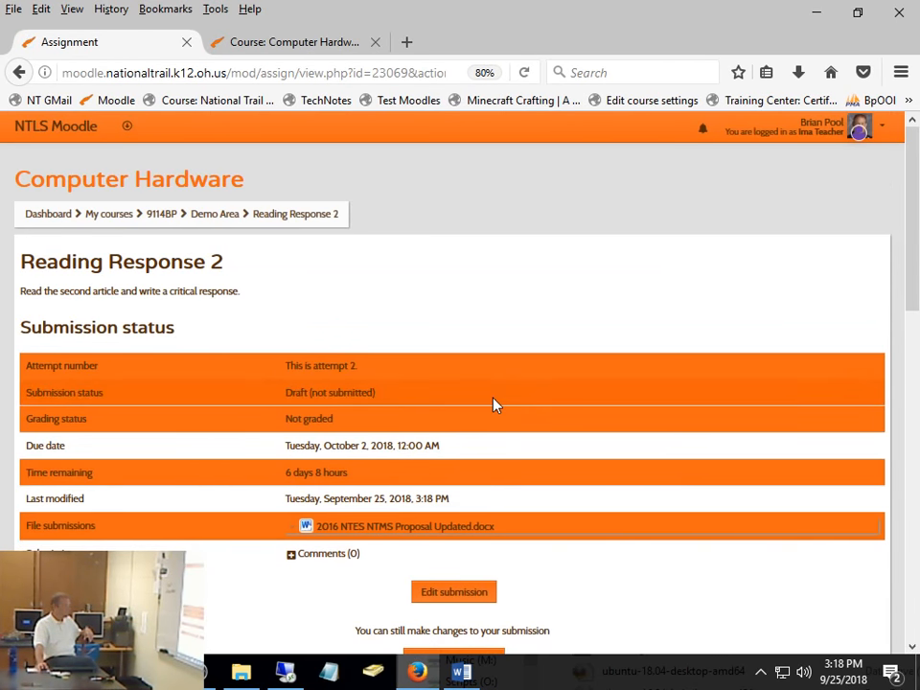
- Review the draft submission's status and submit options, then the feedback and previous attempt of Reading Response 2
scroll(625, 530, "down", 2)
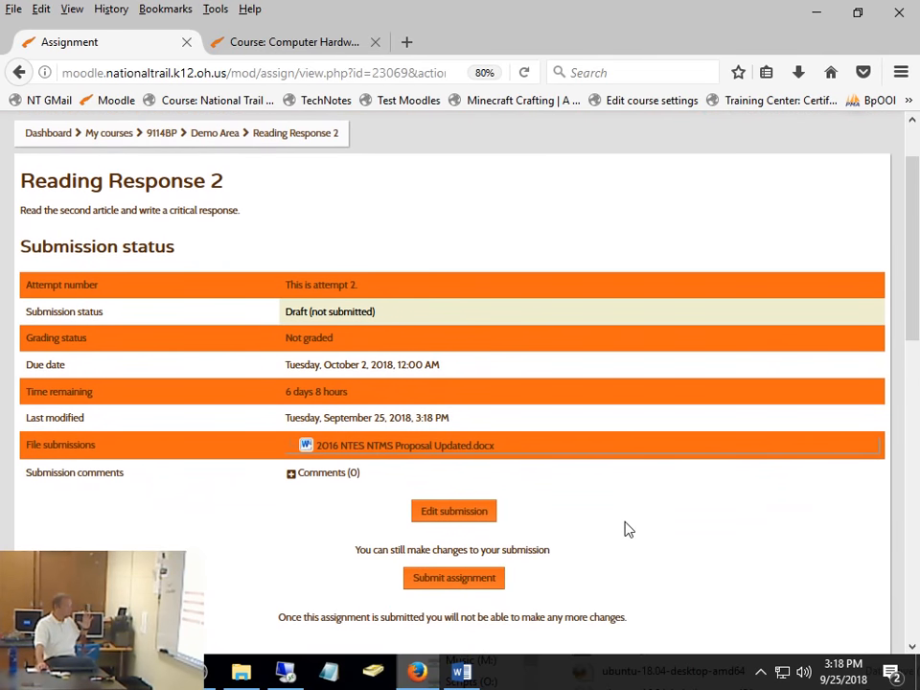
scroll(625, 531, "down", 4)
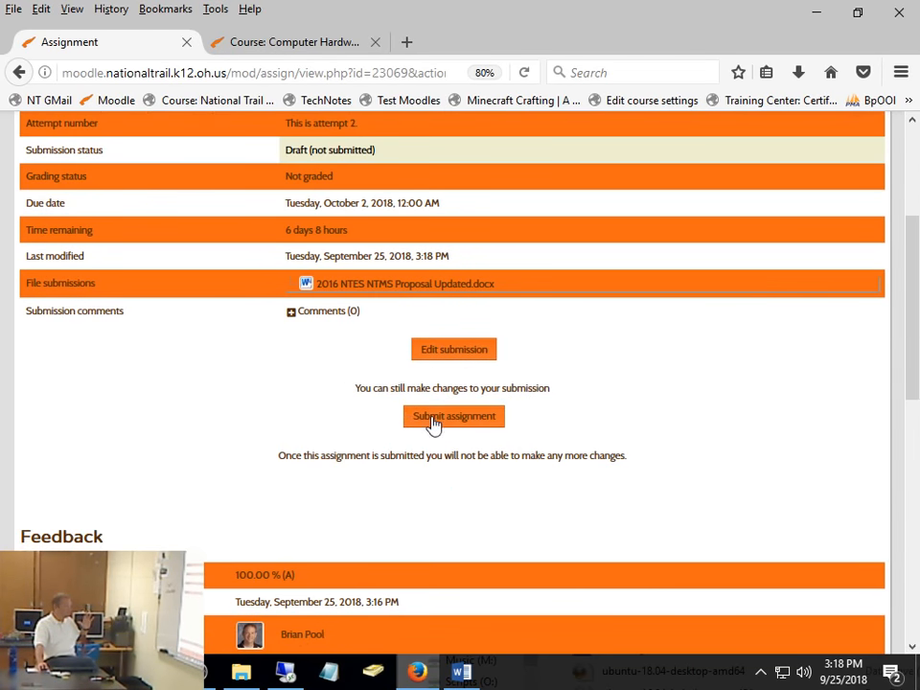
scroll(551, 435, "down", 4)
scroll(552, 437, "up", 4)
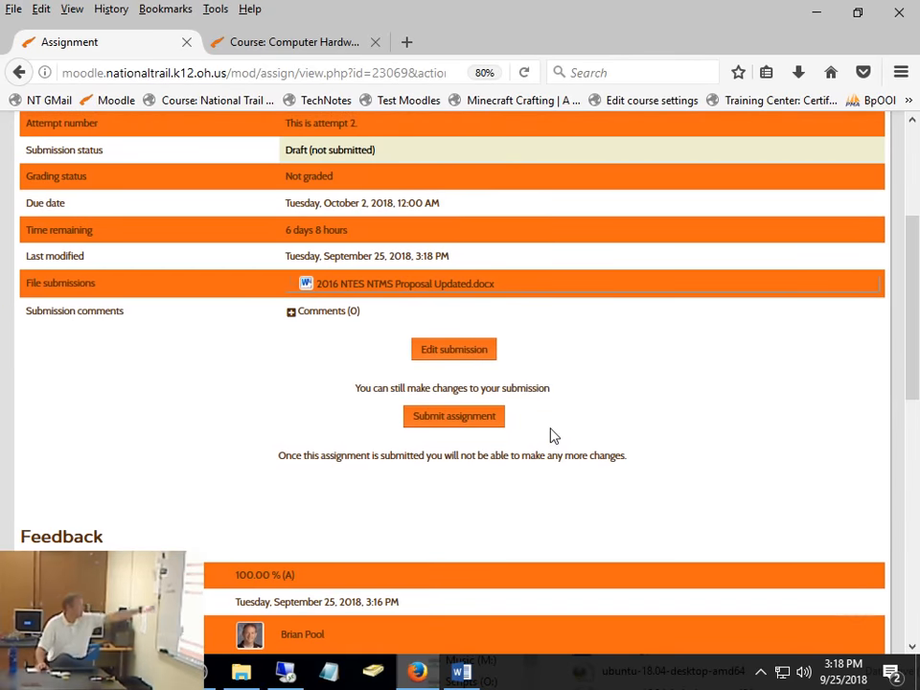
scroll(551, 435, "down", 12)
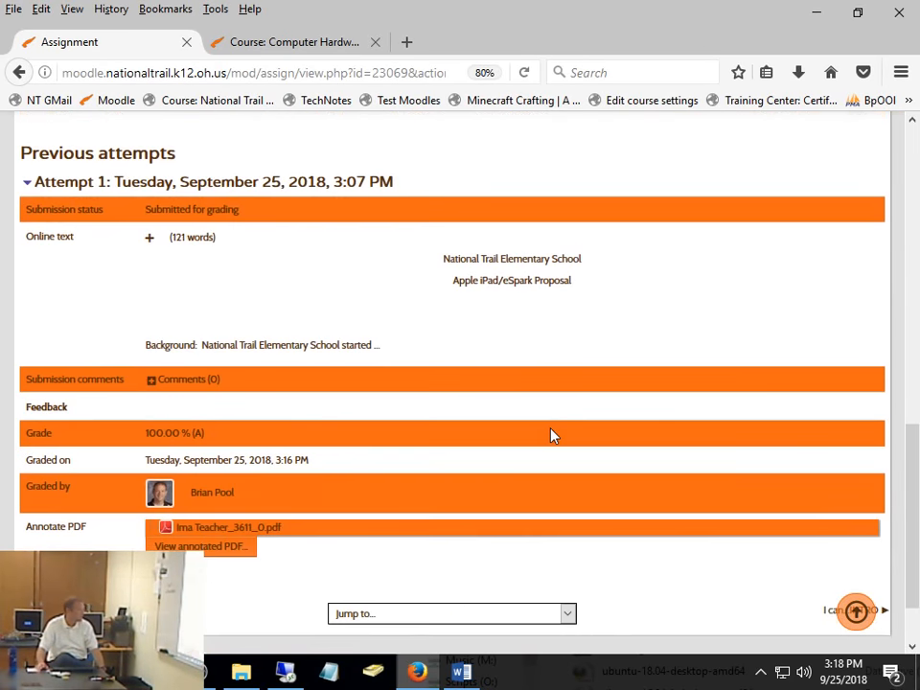
scroll(550, 436, "up", 15)
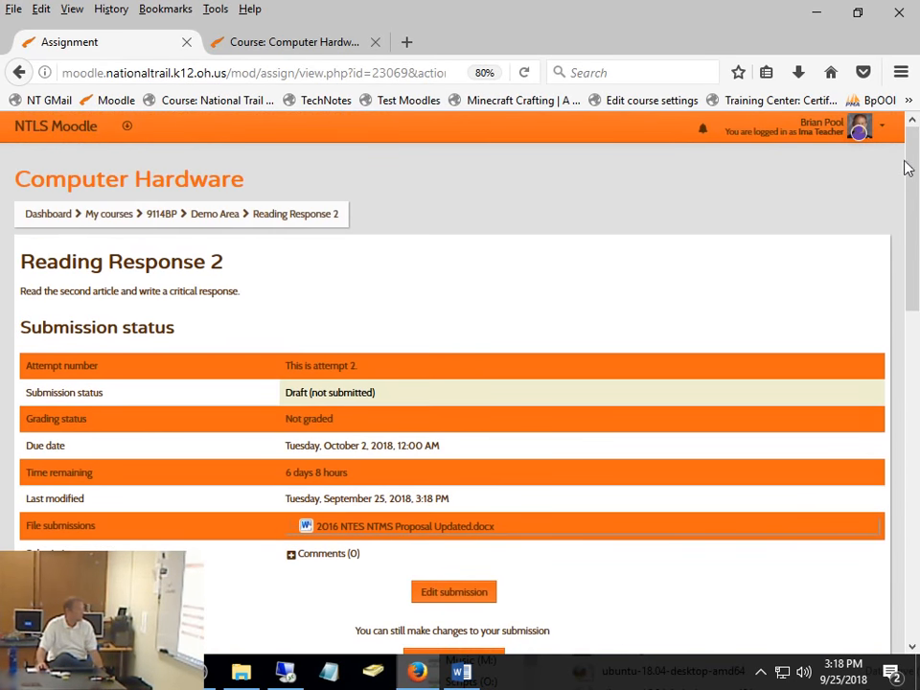
- Log out of the student session and log back in to Moodle with the teacher's saved account
left_click(862, 127)
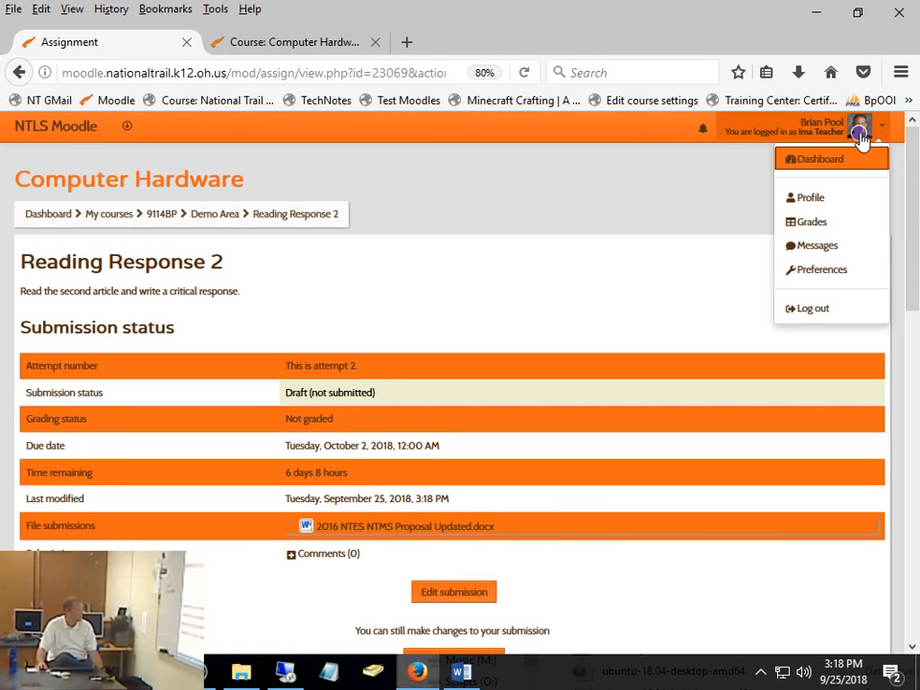
left_click(810, 309)
left_click(472, 329)
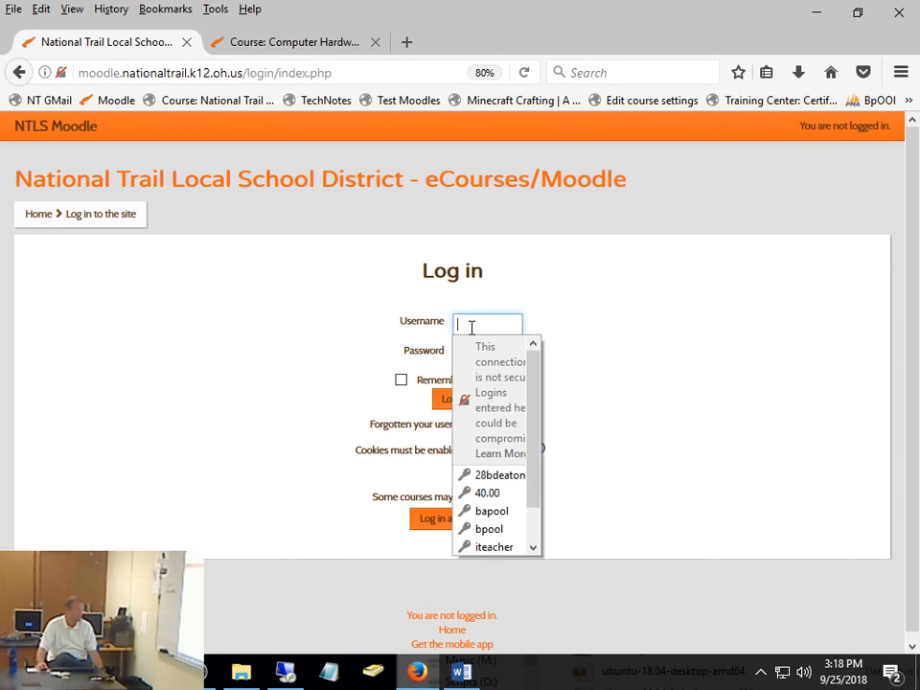
left_click(464, 528)
left_click(457, 402)
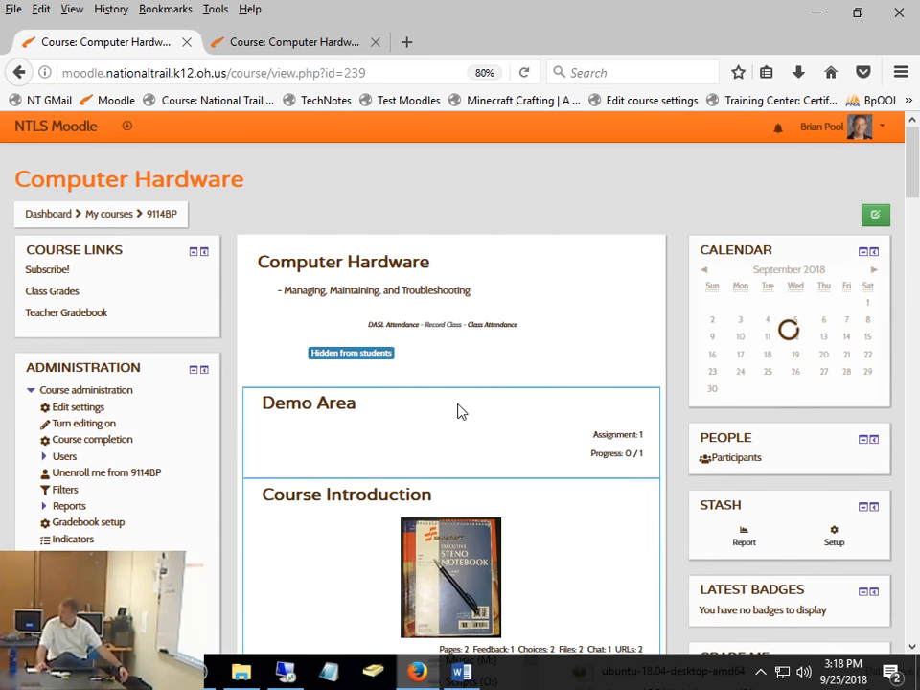
- Open Reading Response 2 from the Demo Area and open its grading view
left_click(309, 414)
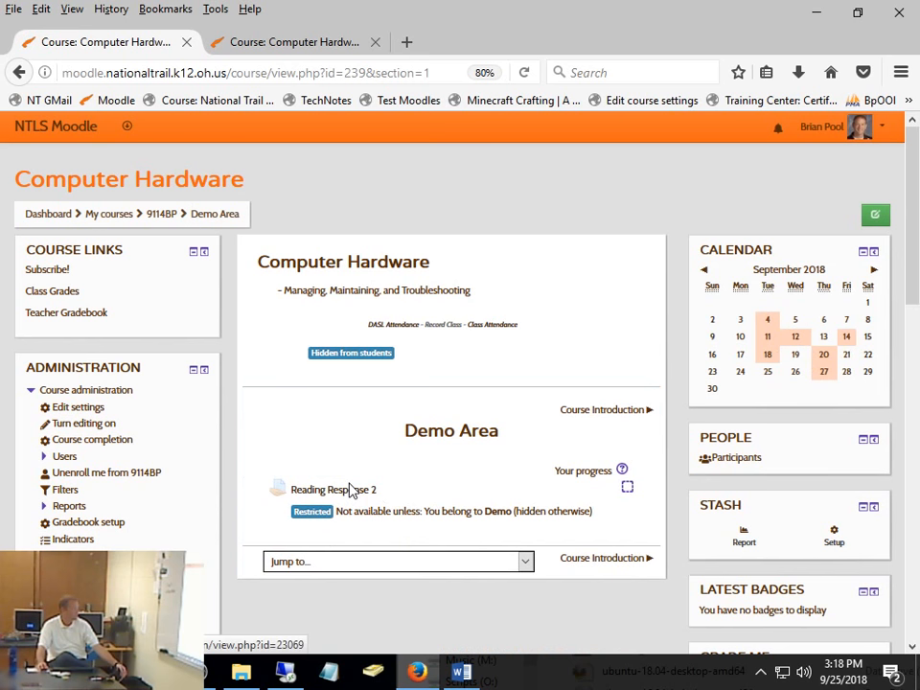
left_click(356, 493)
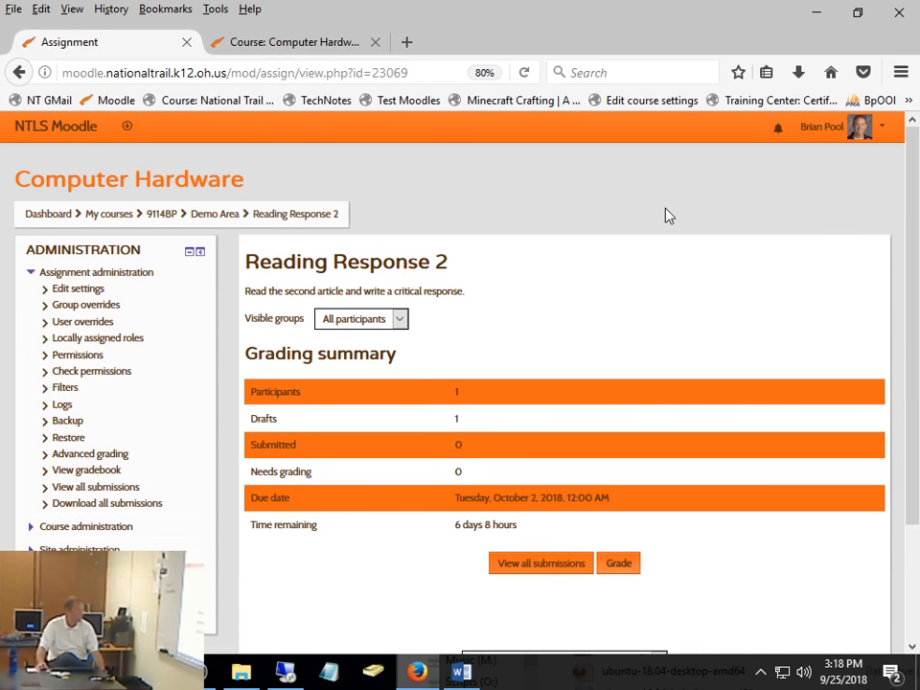
left_click(618, 568)
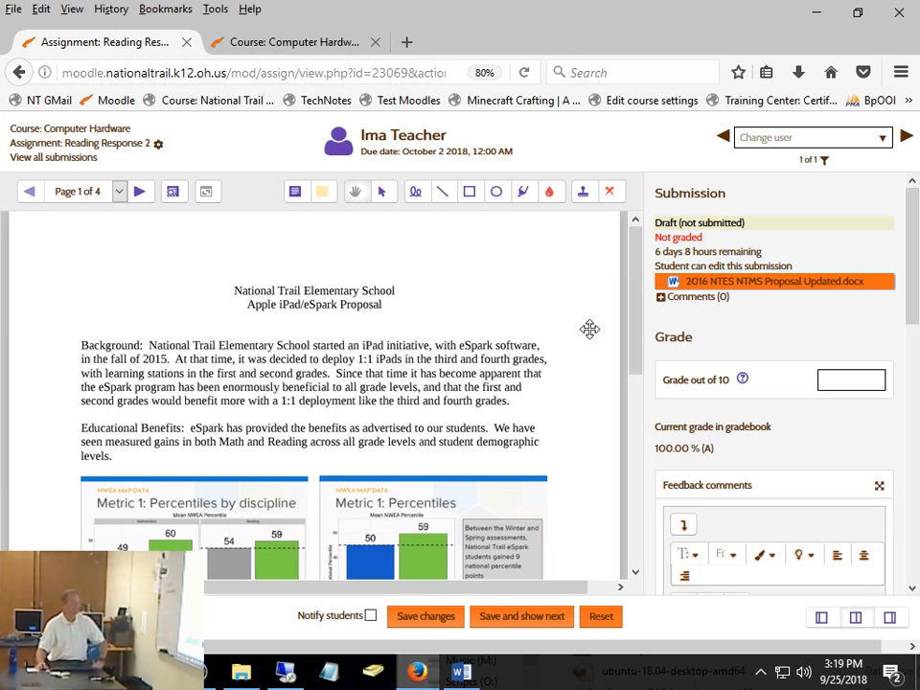
- Examine the student's submission status in the grader and check the open and save options for the submitted Word file without downloading it
left_click_drag(635, 259, 658, 224)
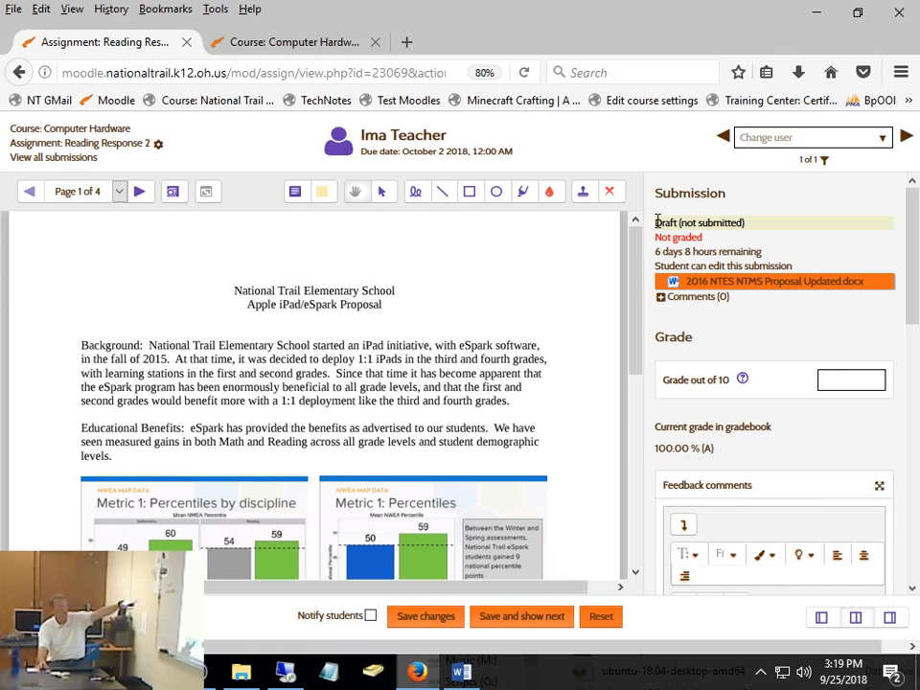
left_click_drag(657, 223, 770, 243)
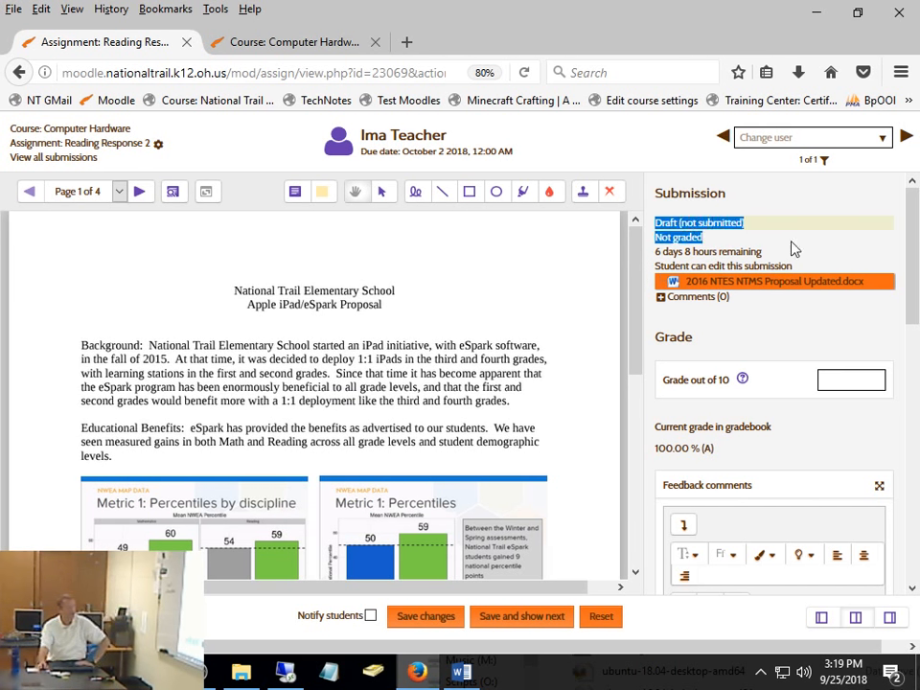
left_click(792, 243)
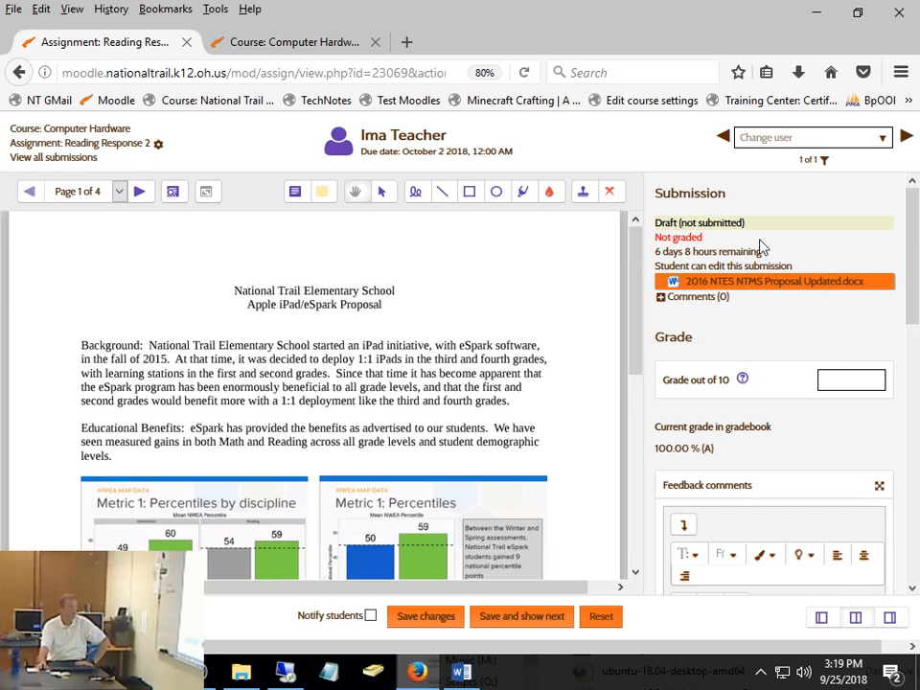
left_click(784, 291)
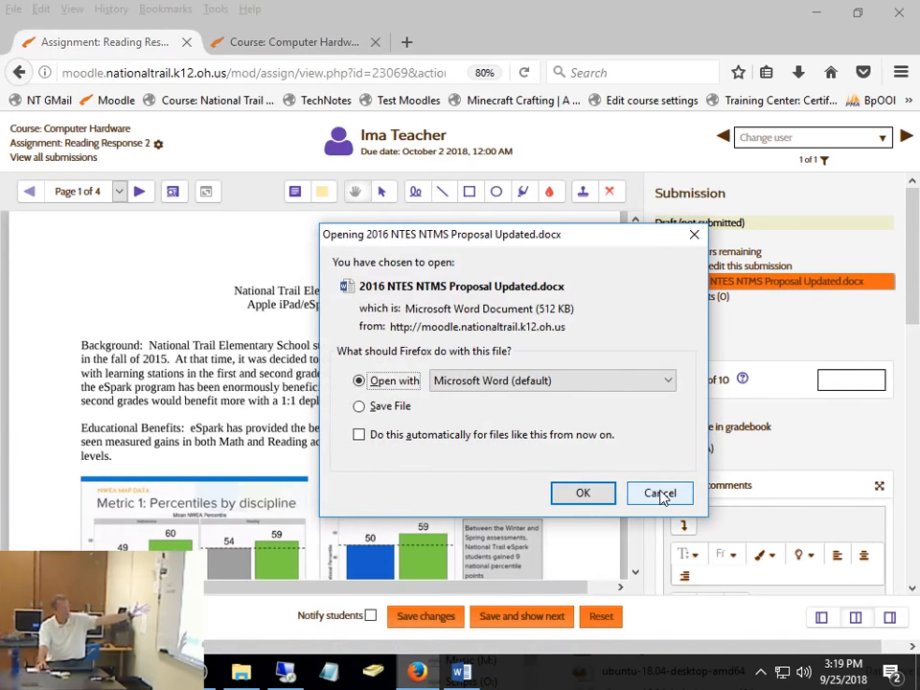
left_click(660, 493)
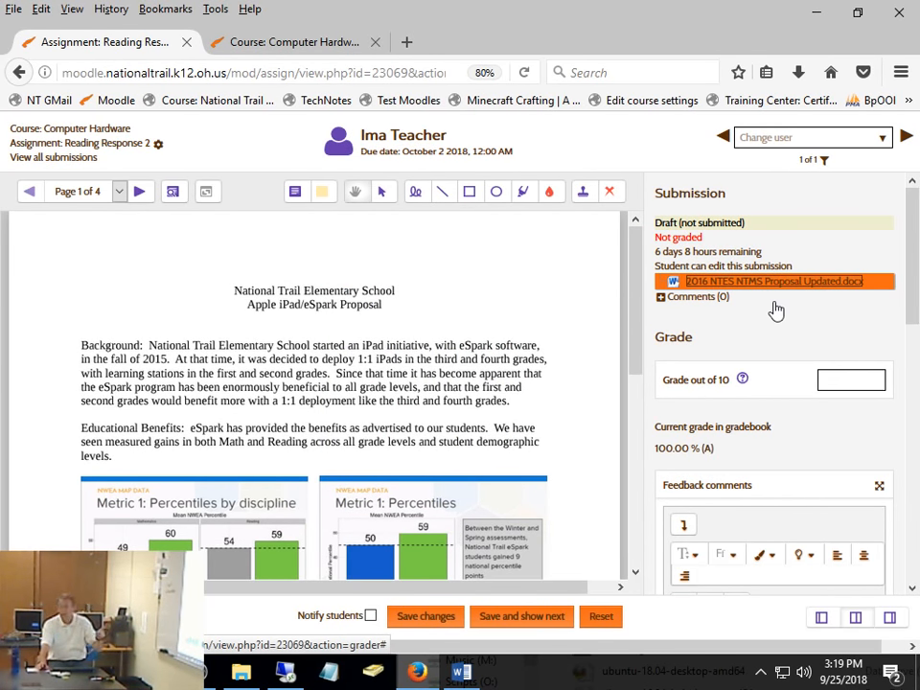
left_click_drag(634, 298, 632, 200)
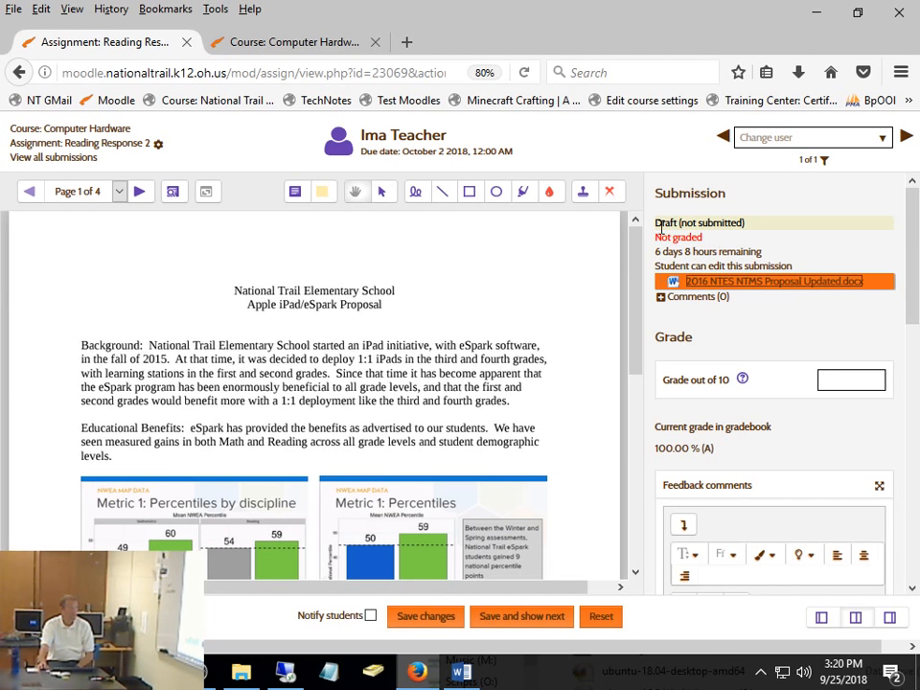
- Highlight a strip across the first two lines of the Background paragraph on page 1 of the student's submission
left_click(524, 191)
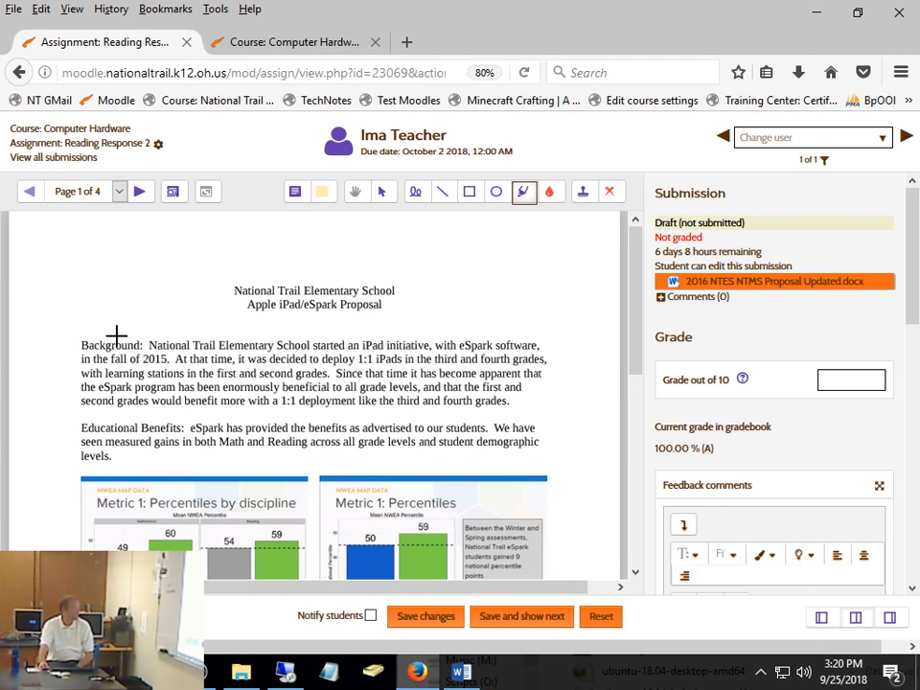
left_click_drag(103, 356, 477, 355)
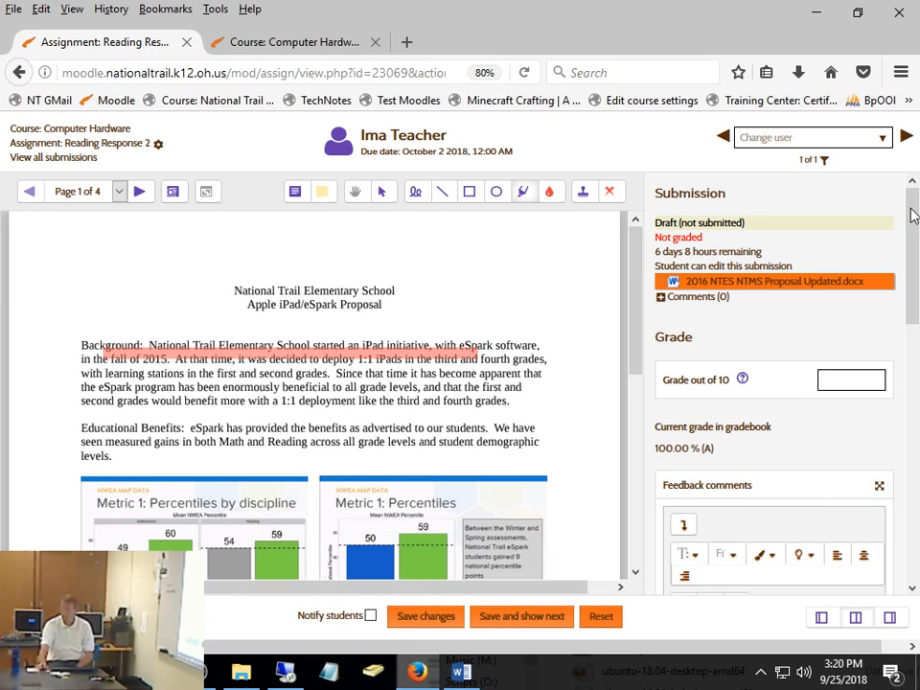
left_click_drag(914, 215, 877, 155)
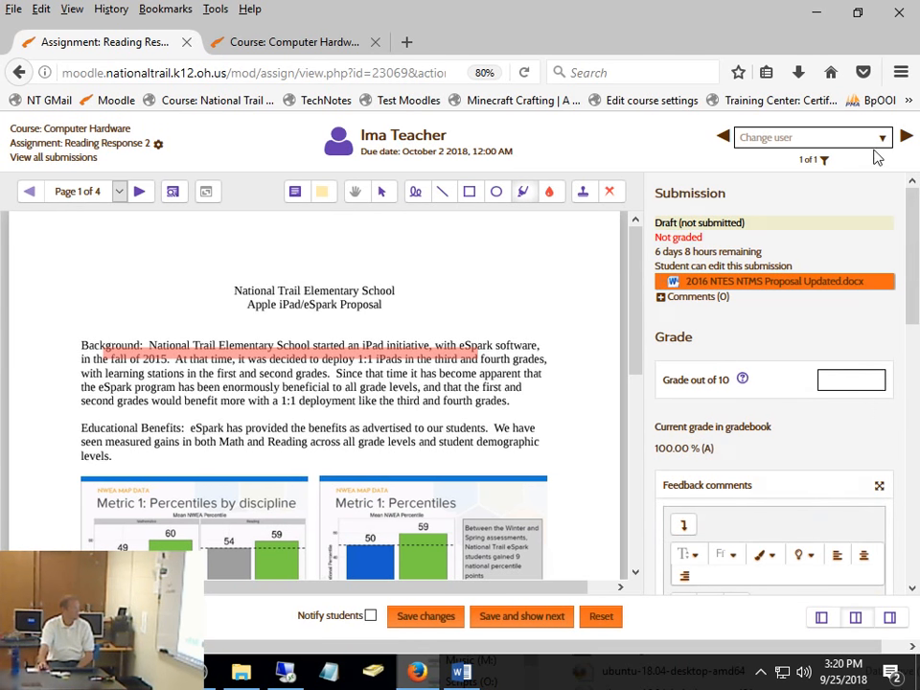
- Return to the Computer Hardware course, filter participants to last names starting with T and log in as the demo student from their profile
left_click(119, 131)
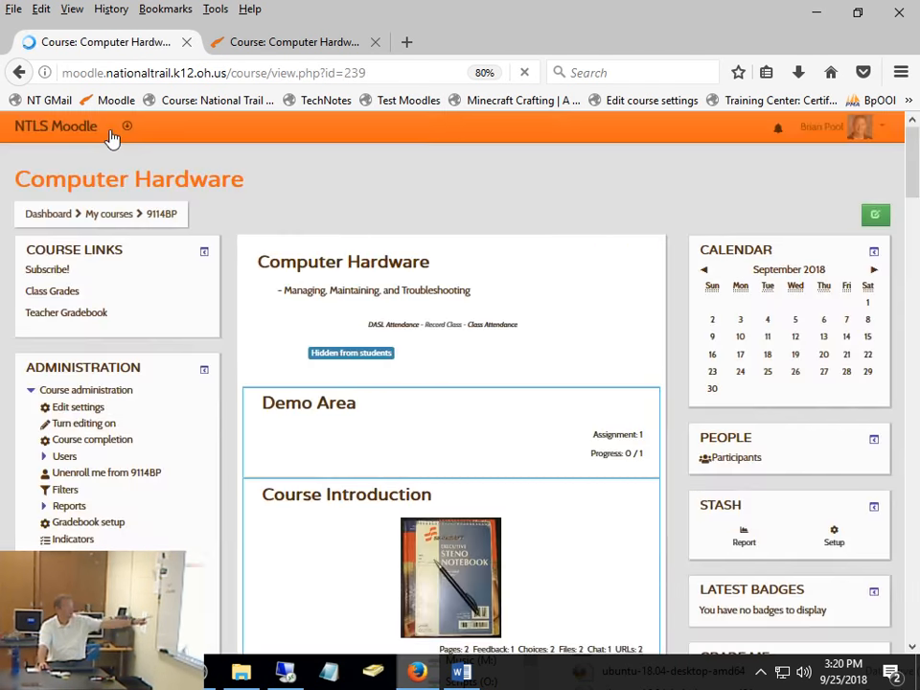
left_click(739, 464)
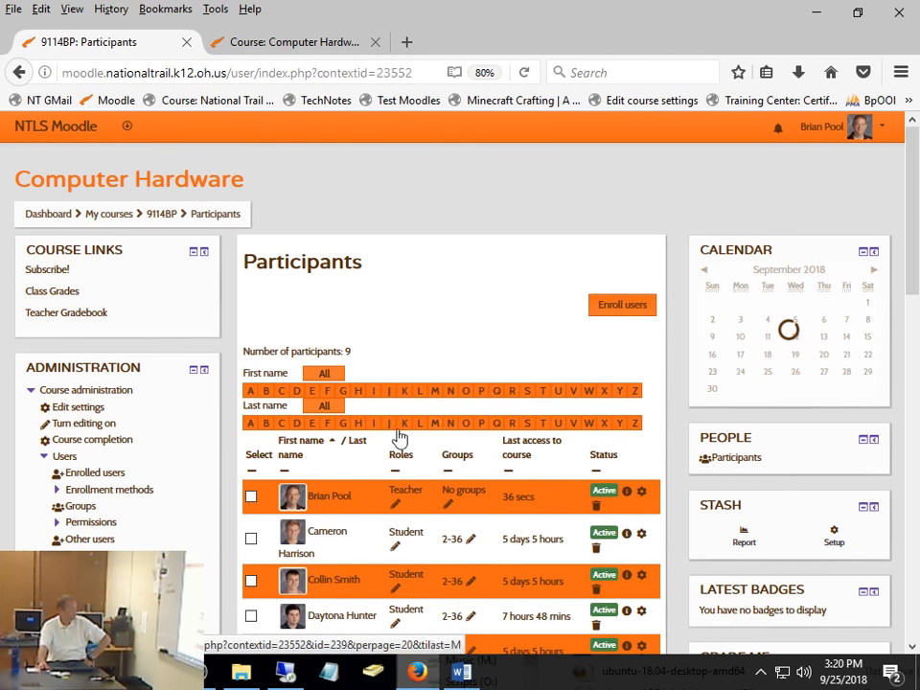
left_click(545, 425)
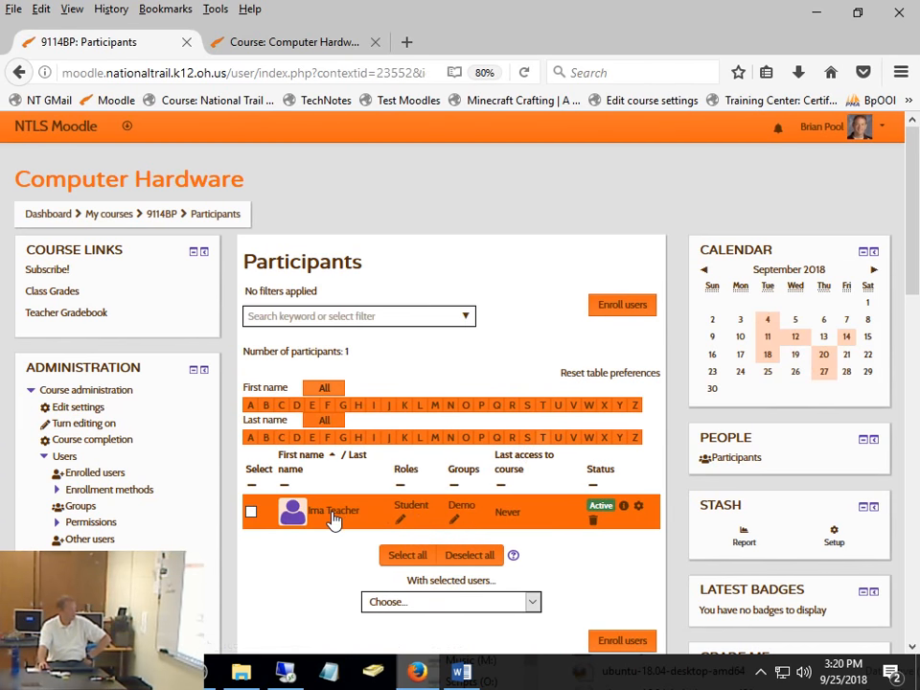
left_click(334, 515)
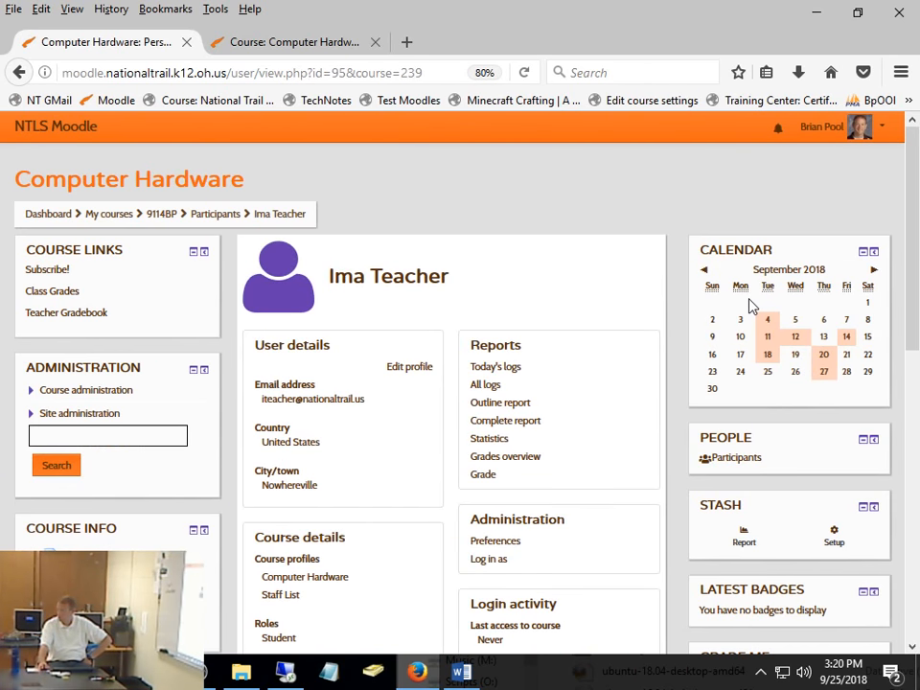
left_click(492, 560)
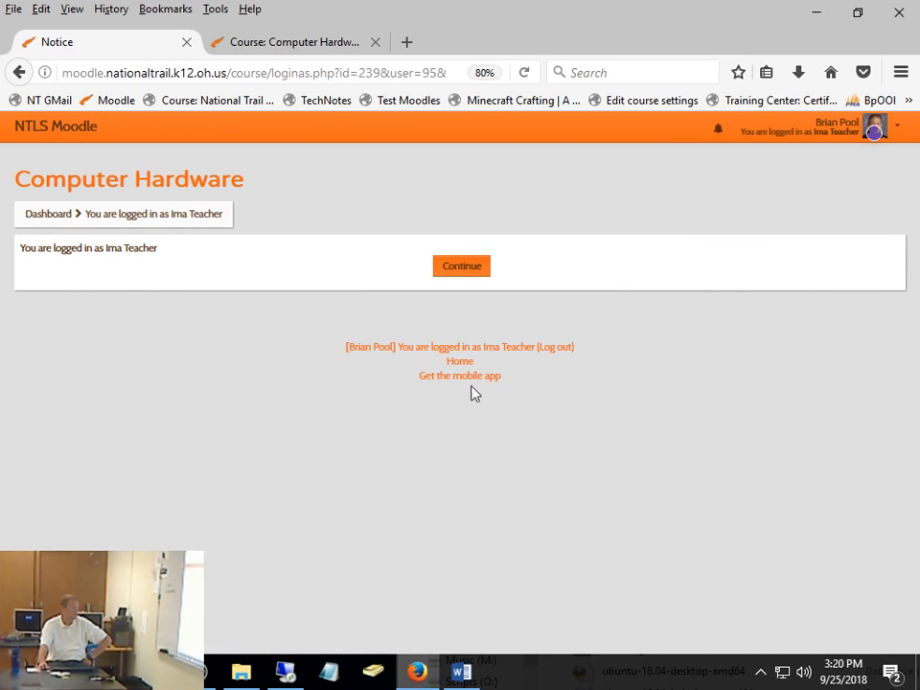
left_click(465, 268)
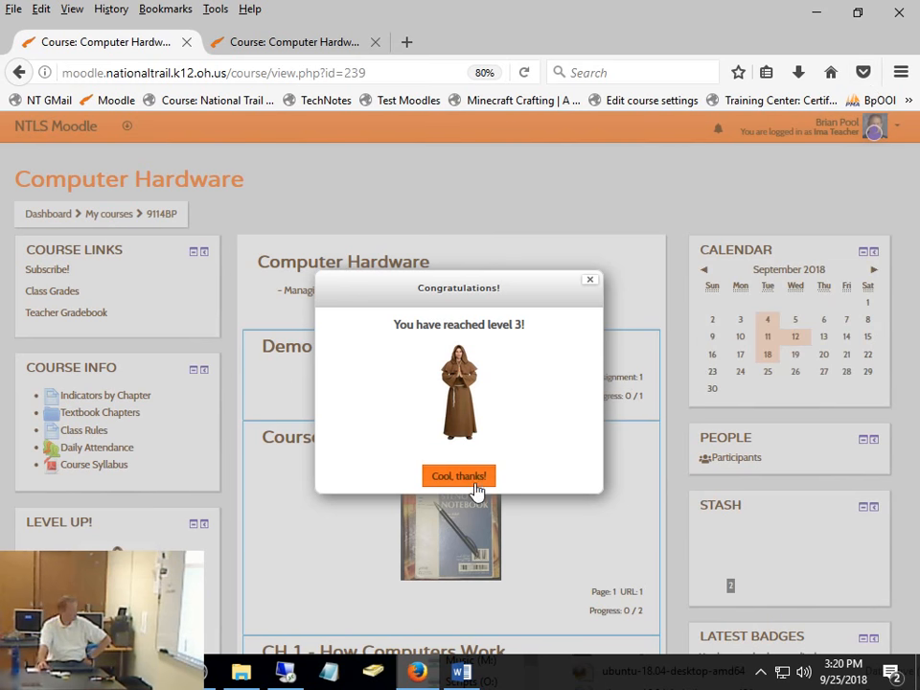
- Dismiss the level-up notice and open Reading Response 2 from the Demo Area as the demo student
left_click(458, 476)
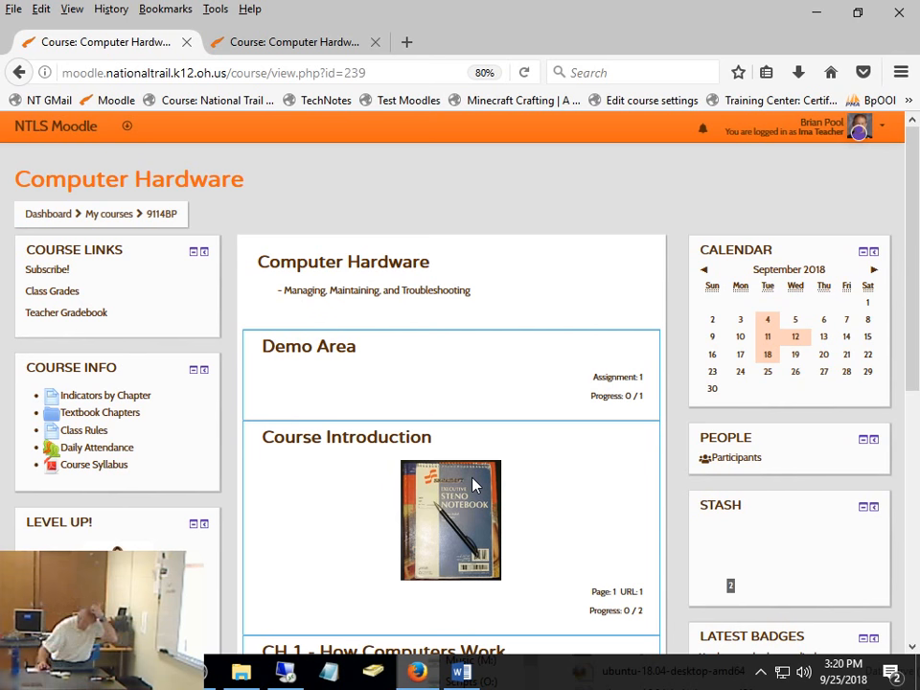
left_click(340, 356)
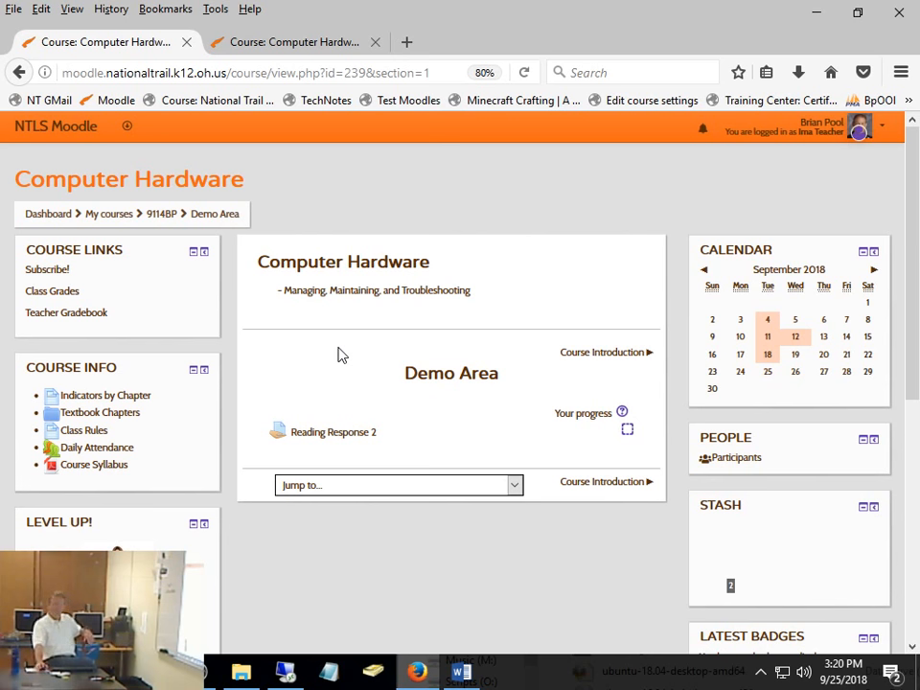
scroll(403, 558, "down", 3)
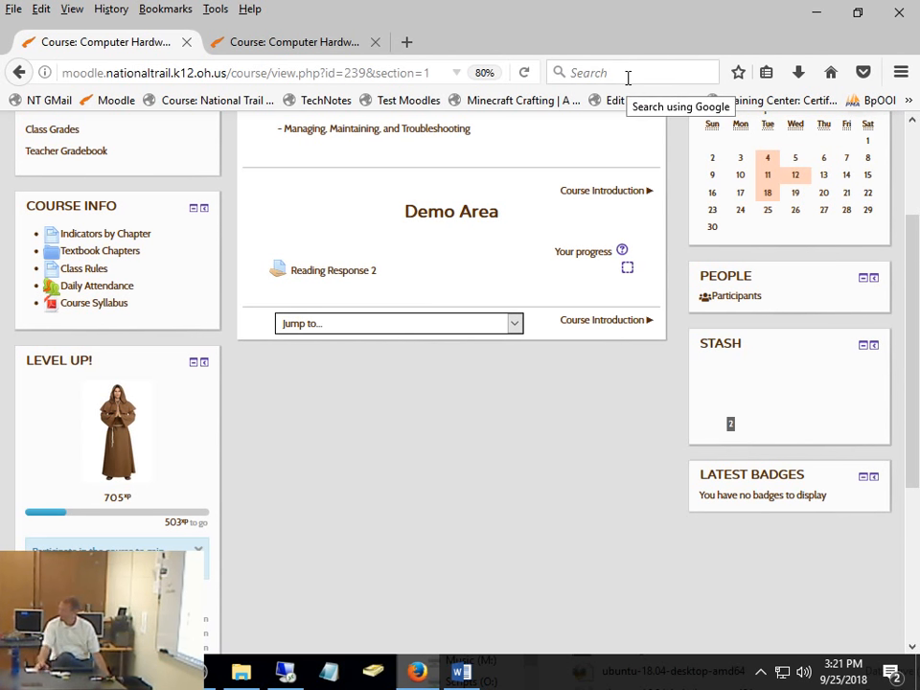
left_click(360, 277)
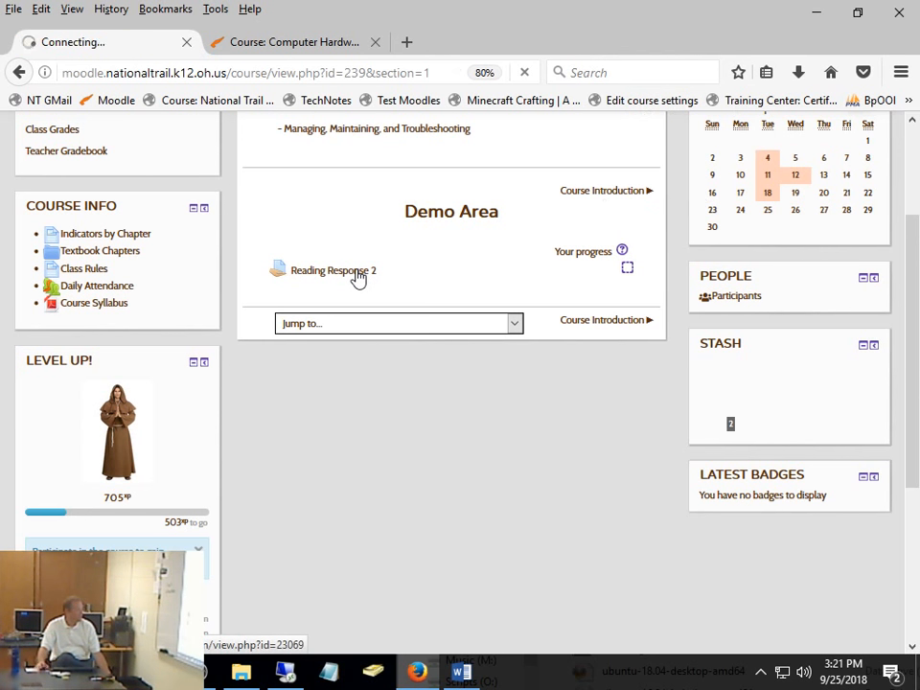
- Review the current and previous attempts, open the draft submission for editing and inspect the attached Word file's details without changing them
scroll(568, 331, "down", 3)
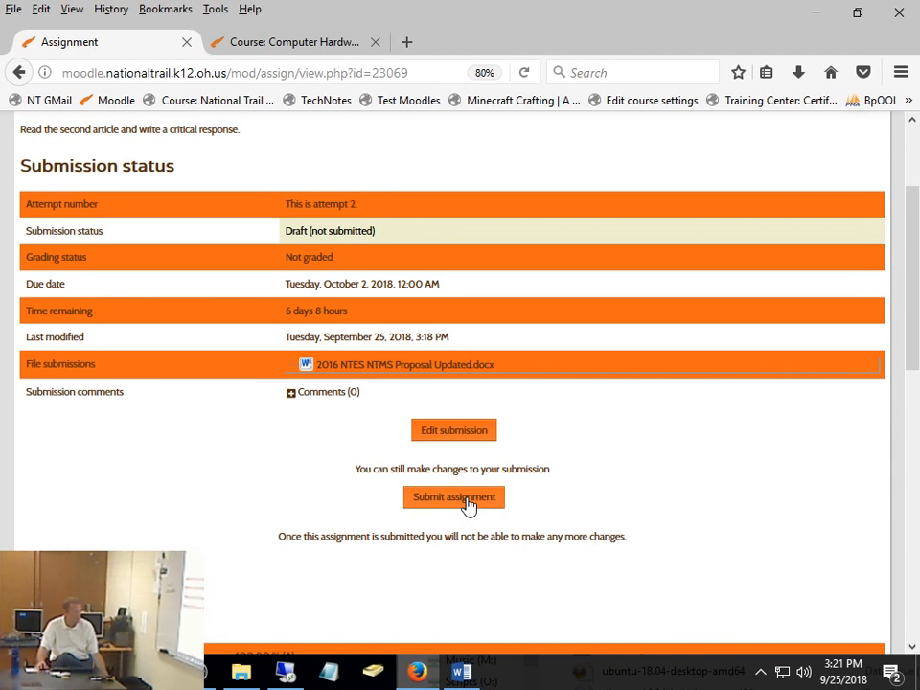
scroll(698, 459, "down", 5)
scroll(698, 459, "down", 3)
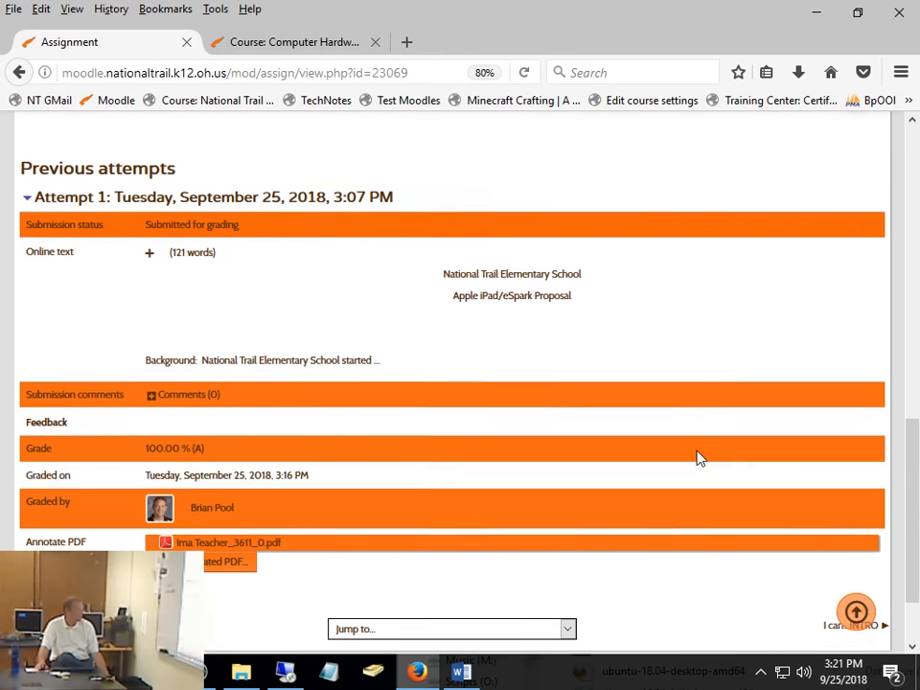
scroll(698, 460, "up", 8)
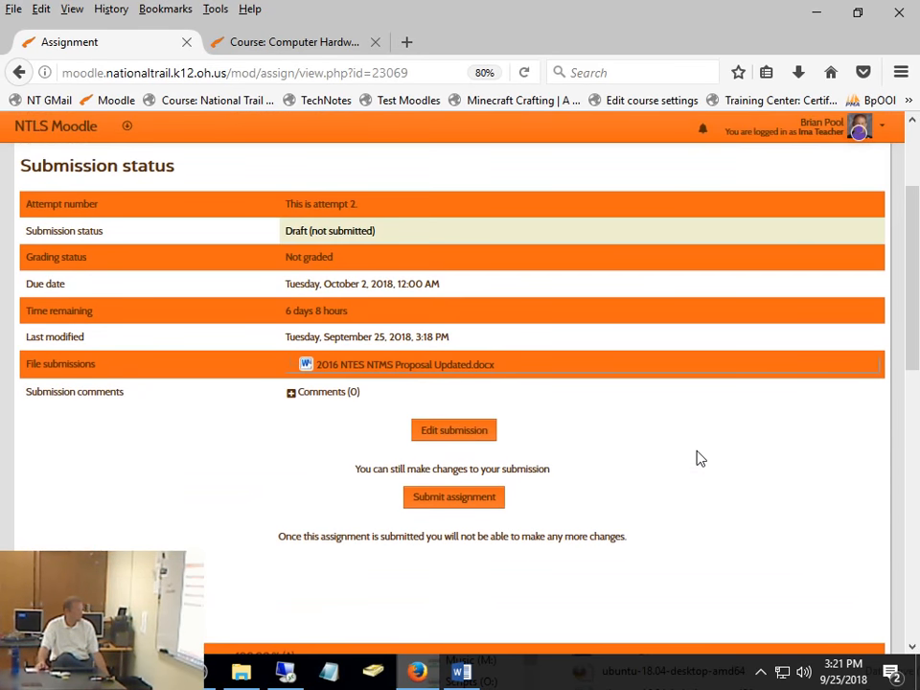
left_click(466, 433)
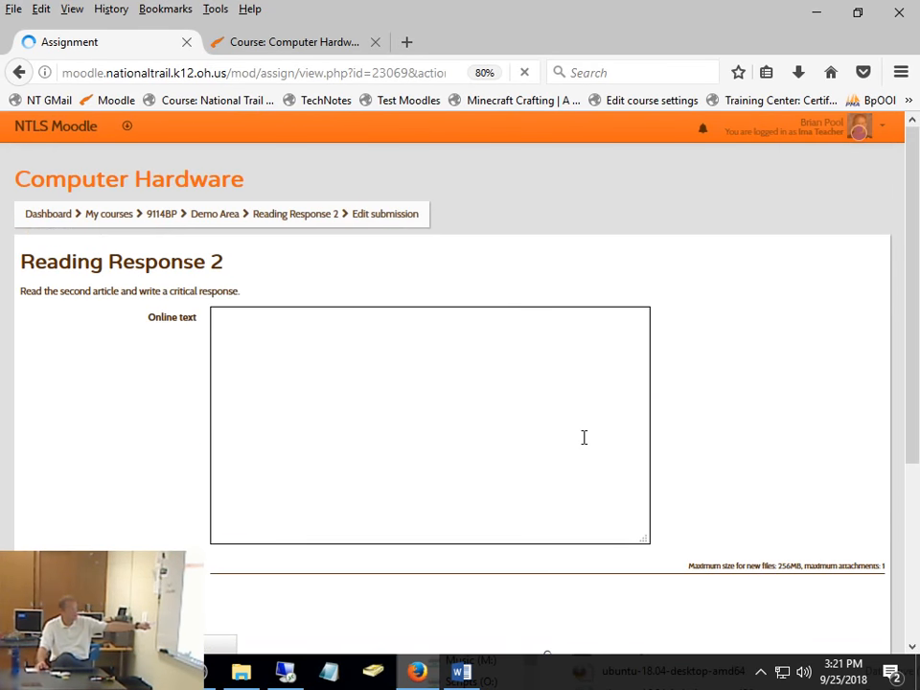
scroll(743, 366, "down", 4)
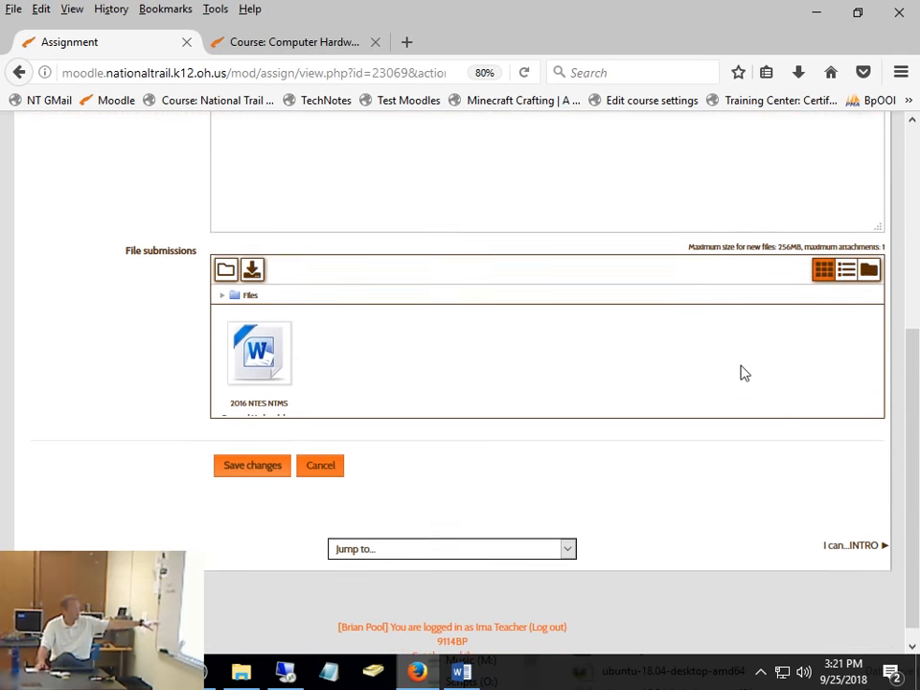
left_click(255, 335)
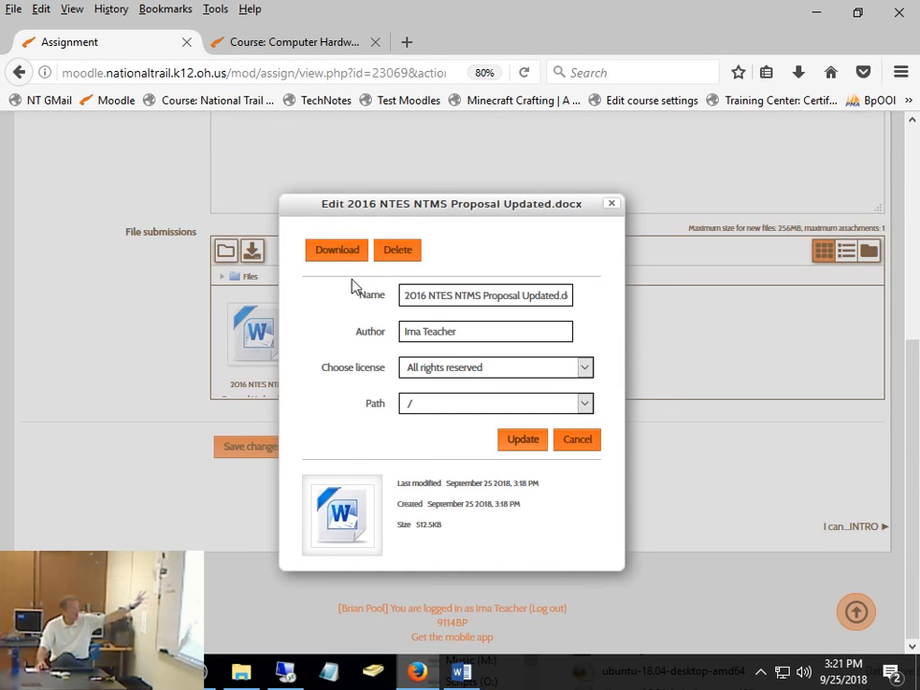
left_click(611, 204)
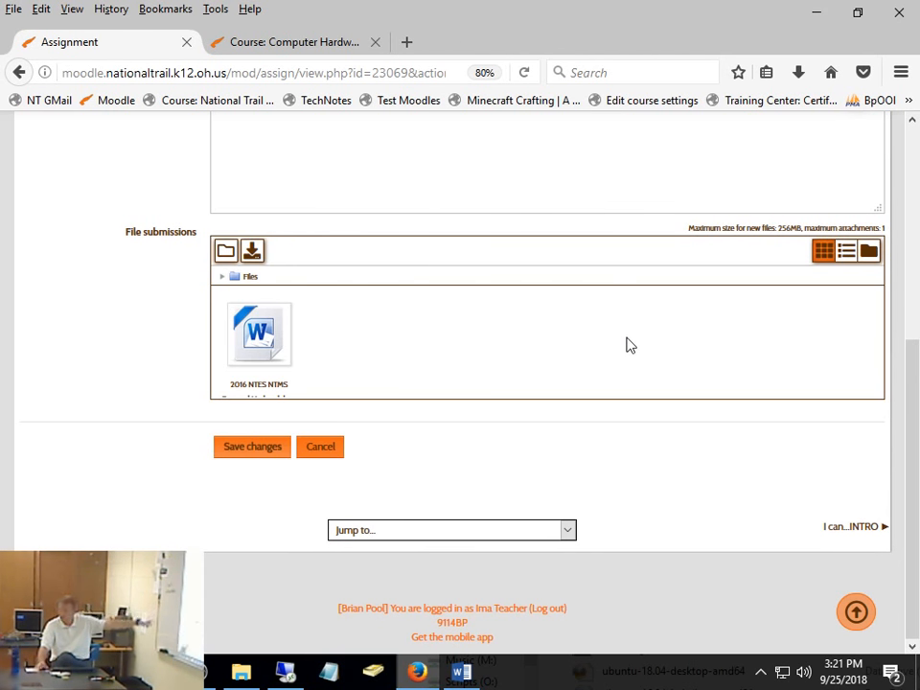
- Add the online text "What happens here." to the draft submission and save the changes
scroll(627, 343, "up", 5)
scroll(656, 345, "down", 2)
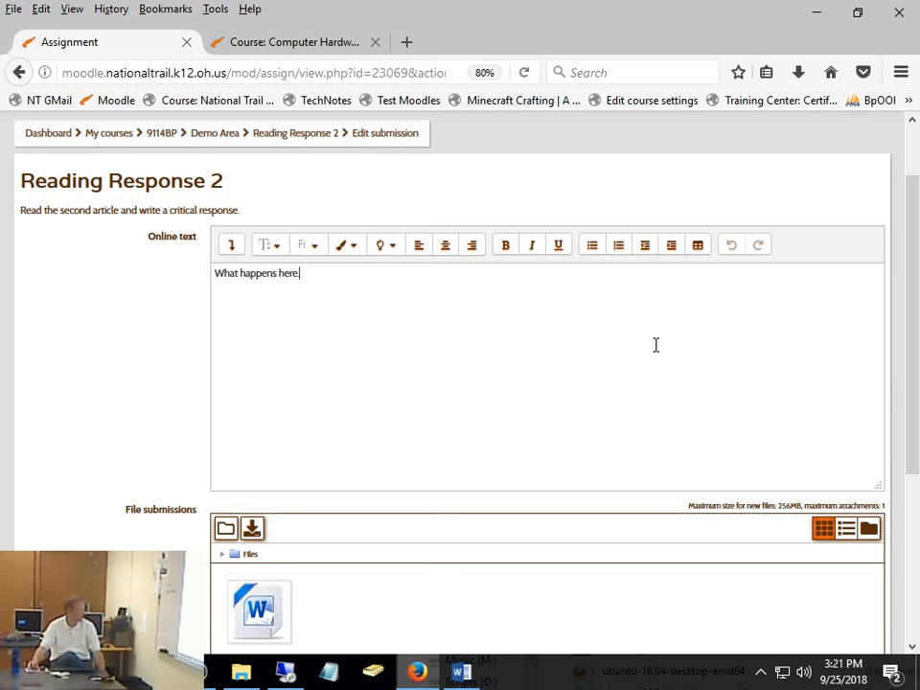
scroll(730, 473, "down", 5)
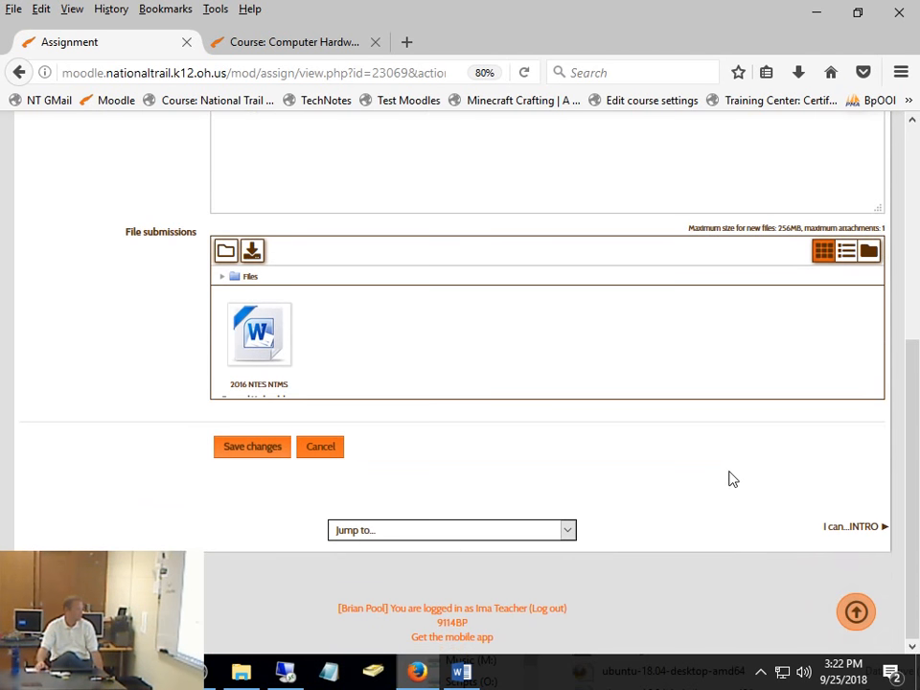
left_click(252, 448)
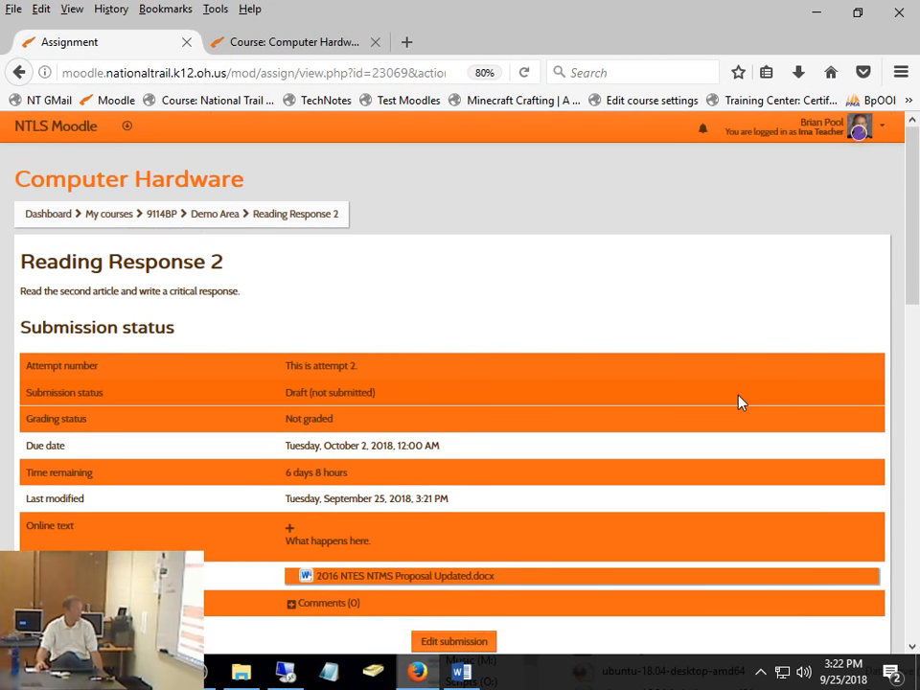
- Submit the second attempt for grading, accepting the statement that the assignment is the student's own work, and review the submission page
scroll(463, 538, "down", 3)
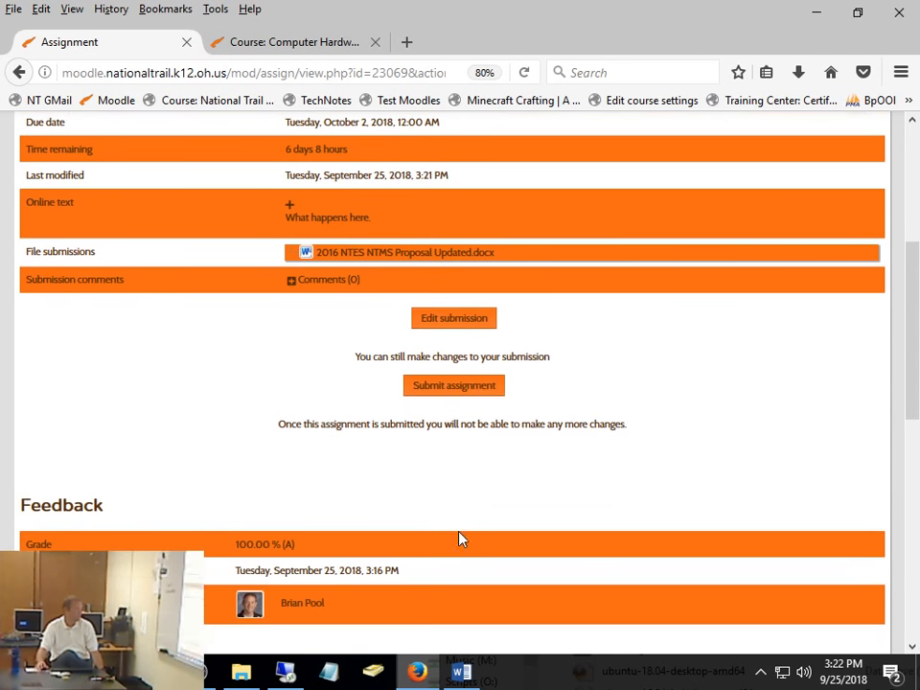
left_click(461, 393)
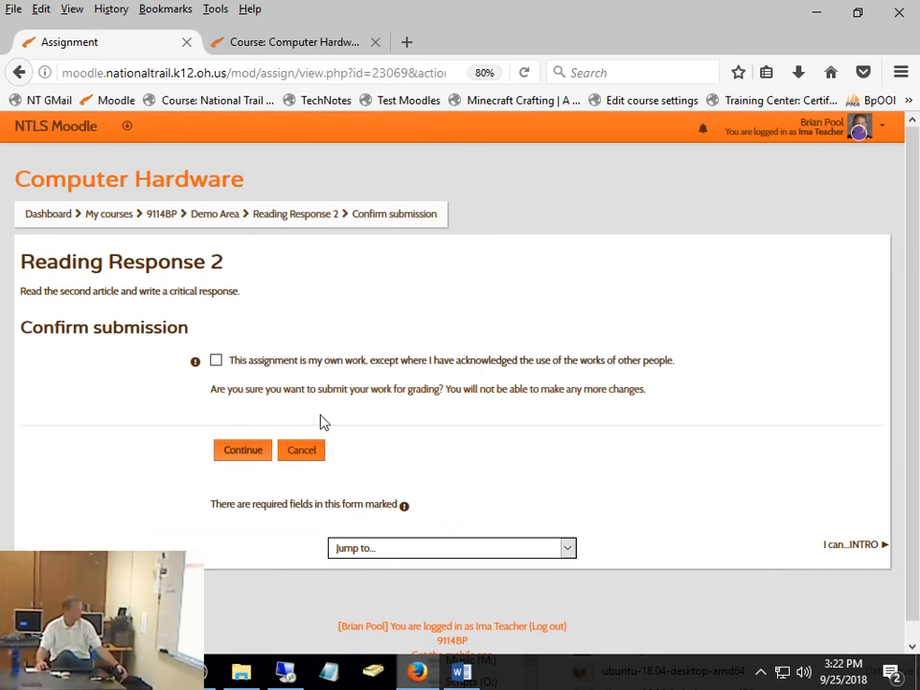
left_click(217, 362)
left_click(244, 453)
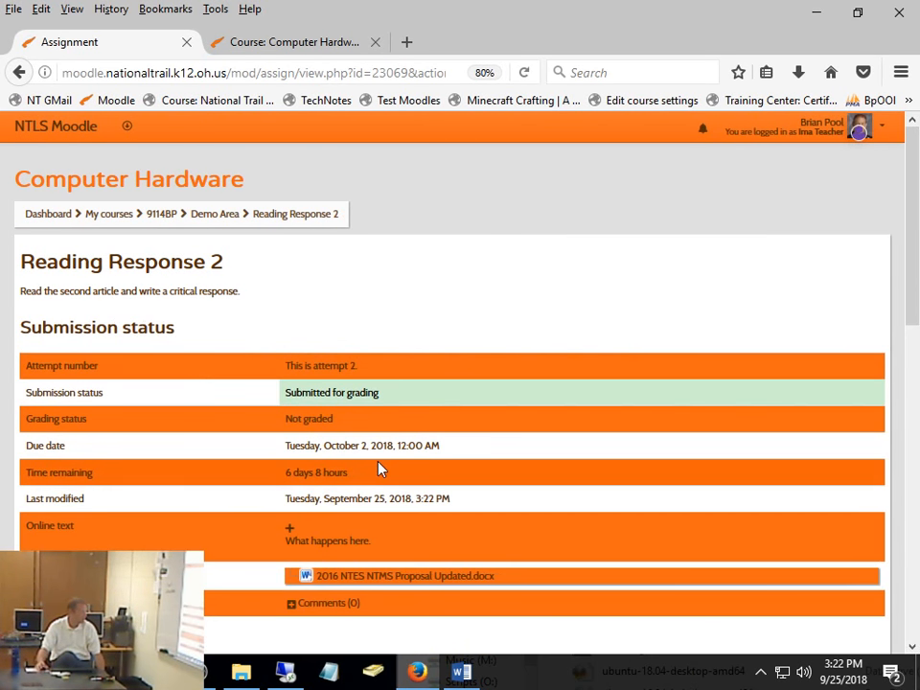
scroll(380, 469, "down", 3)
scroll(380, 469, "down", 5)
scroll(380, 468, "up", 8)
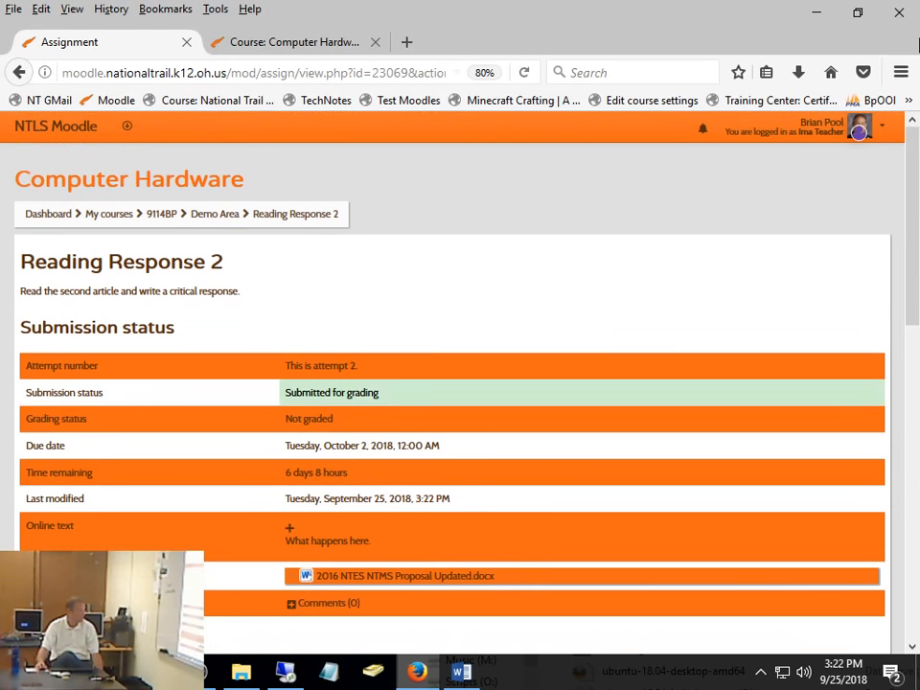
- Log out of the demo student account and log in as the teacher with the saved username and password
left_click(803, 142)
left_click(825, 315)
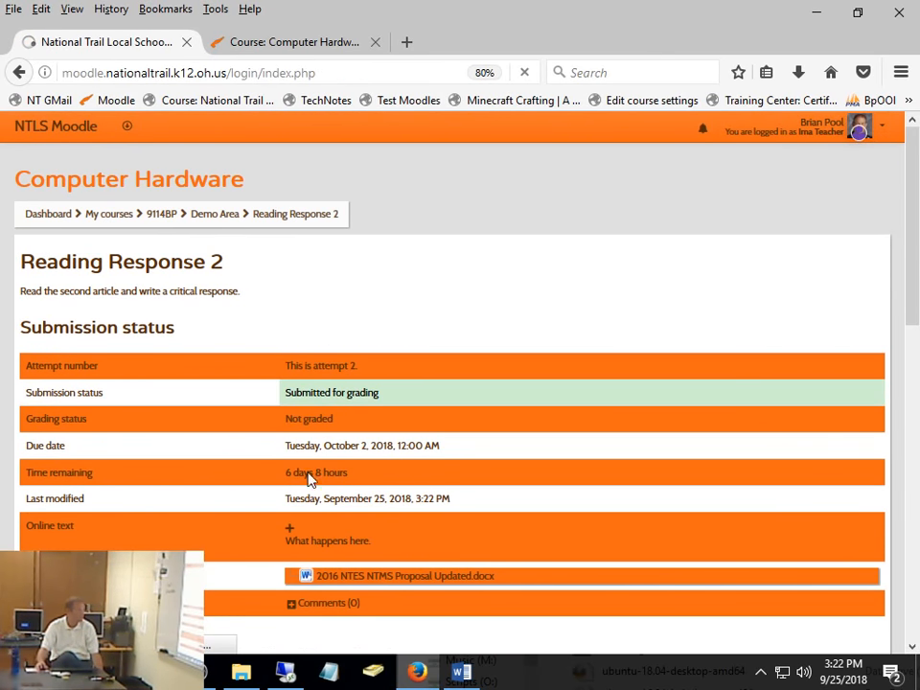
left_click(462, 323)
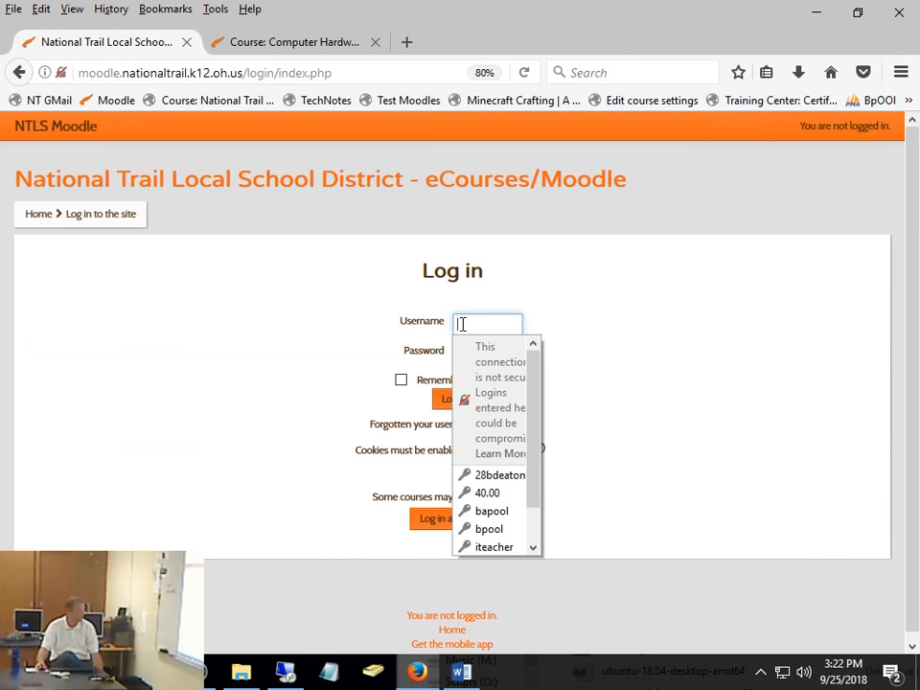
left_click(493, 529)
left_click(450, 401)
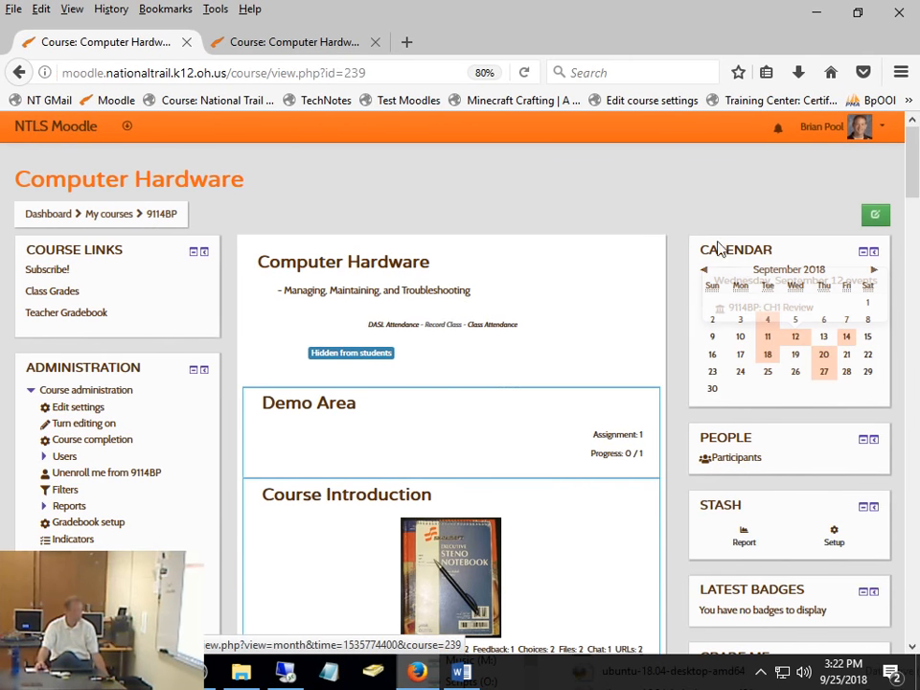
- Open Reading Response 2 from the Demo Area and start grading its submission
left_click(292, 419)
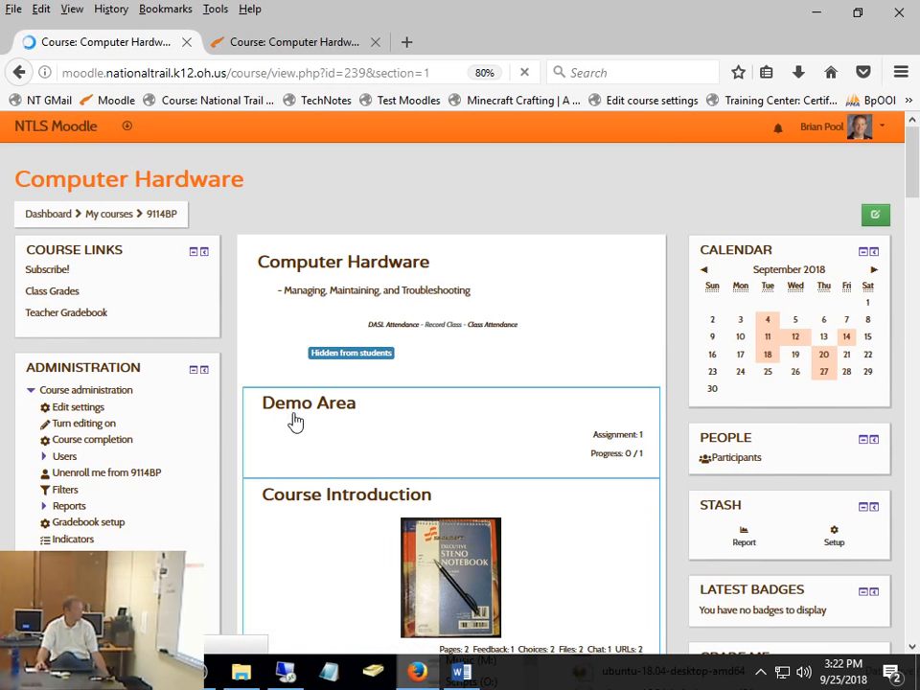
left_click(343, 491)
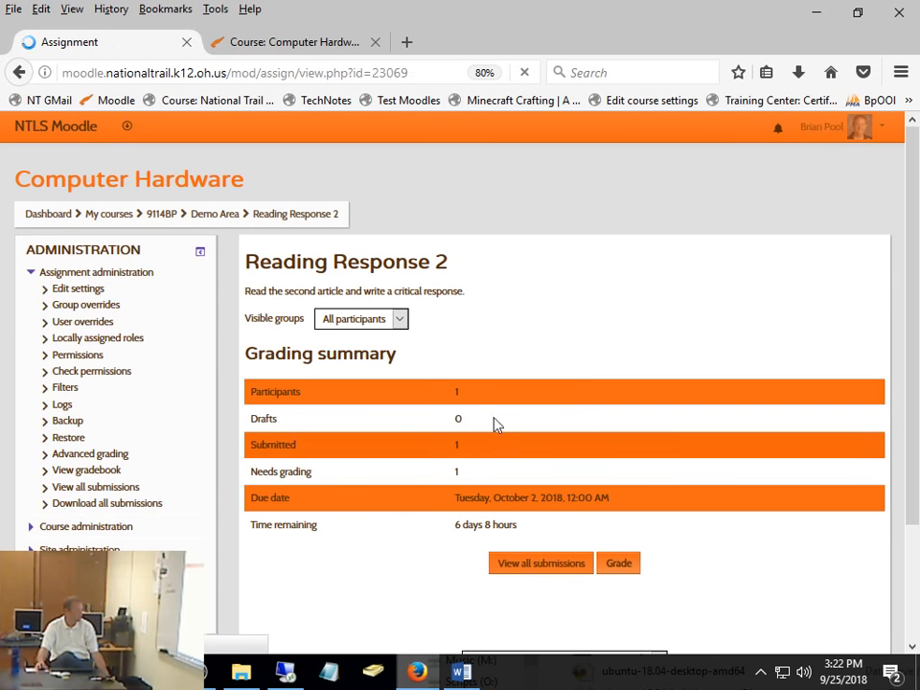
left_click(618, 563)
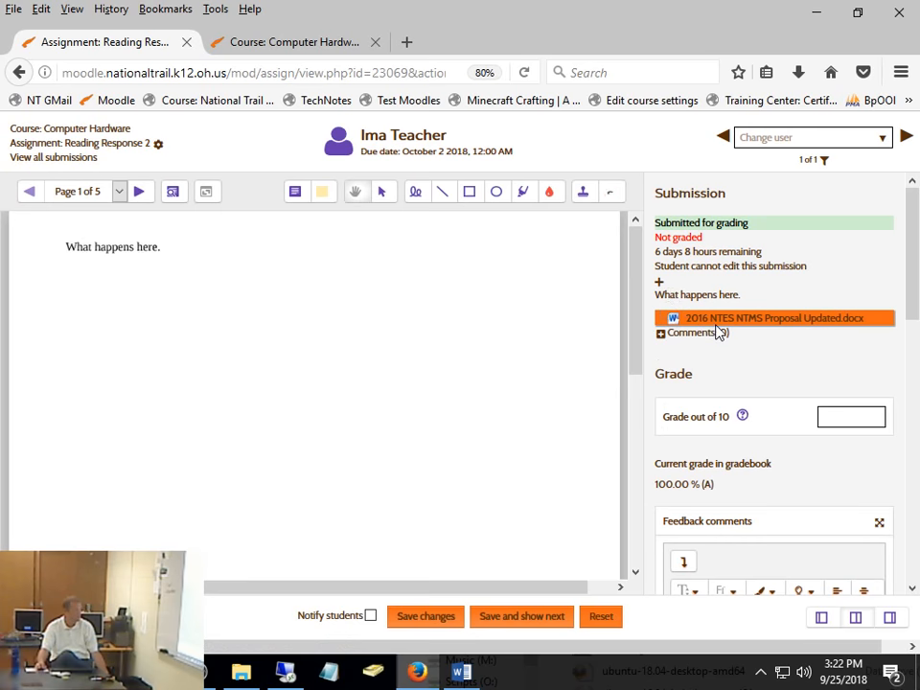
- Page through the submitted document to examine how the online text and the Word file are combined, returning to page 1
left_click_drag(636, 289, 634, 250)
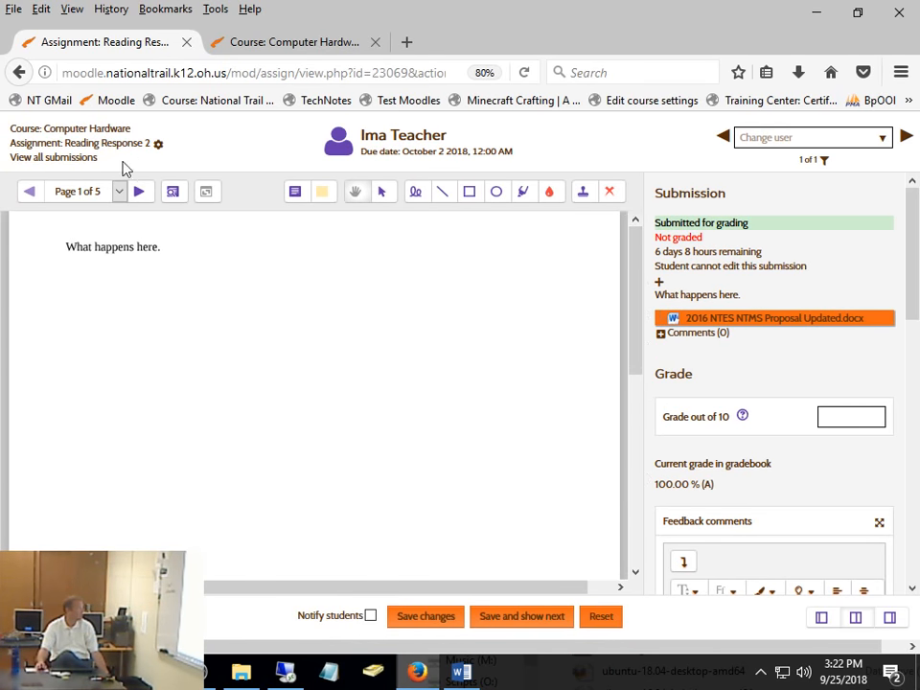
left_click(140, 193)
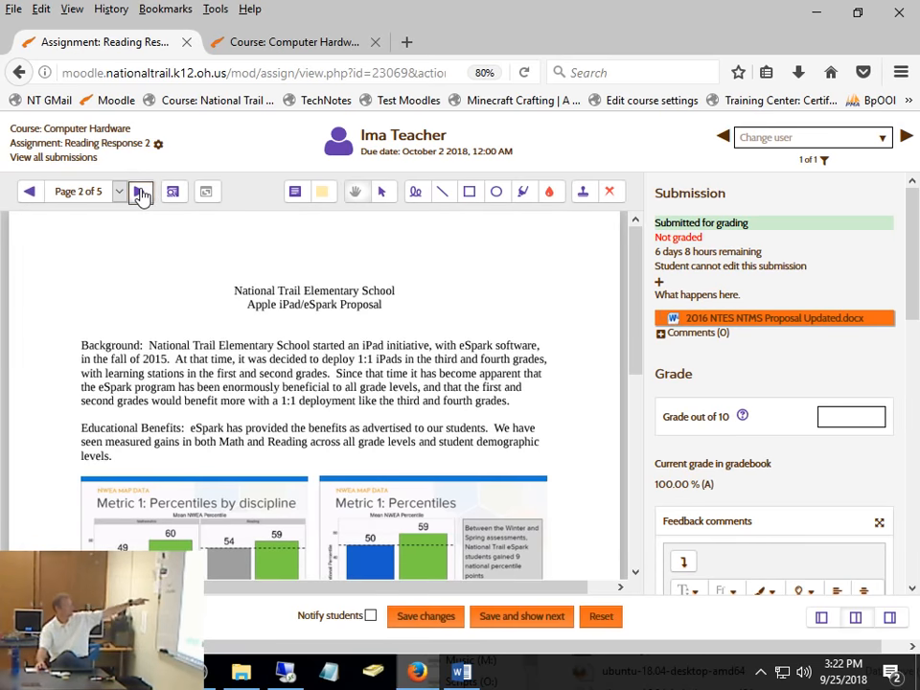
left_click(140, 193)
left_click(140, 193)
left_click(140, 193)
left_click(30, 193)
left_click(30, 193)
left_click(31, 193)
left_click(30, 193)
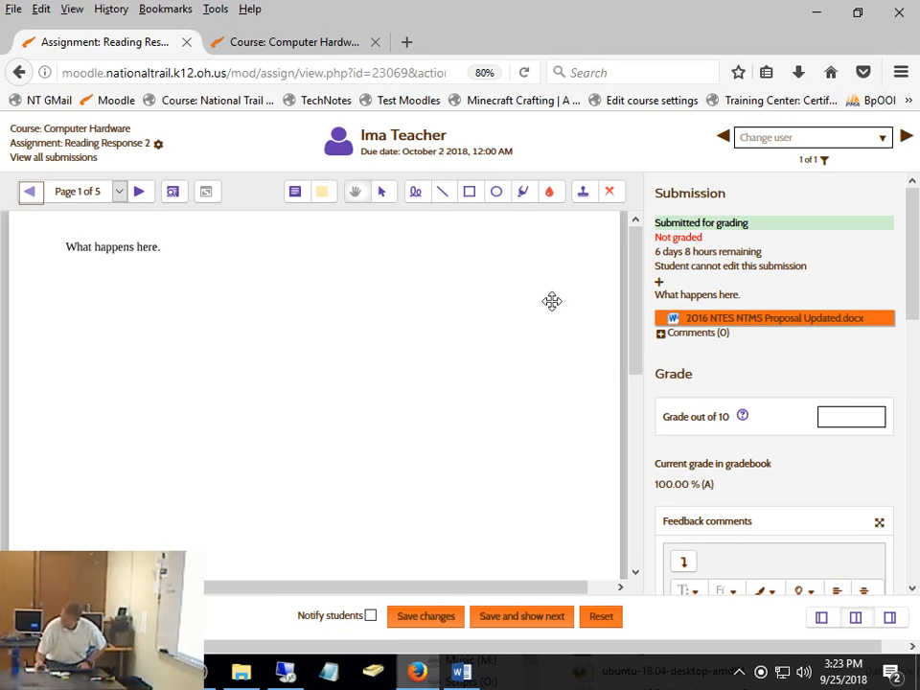
- Set Allow another attempt to Yes in the student's attempt settings, save the changes and acknowledge the confirmation
scroll(783, 393, "down", 10)
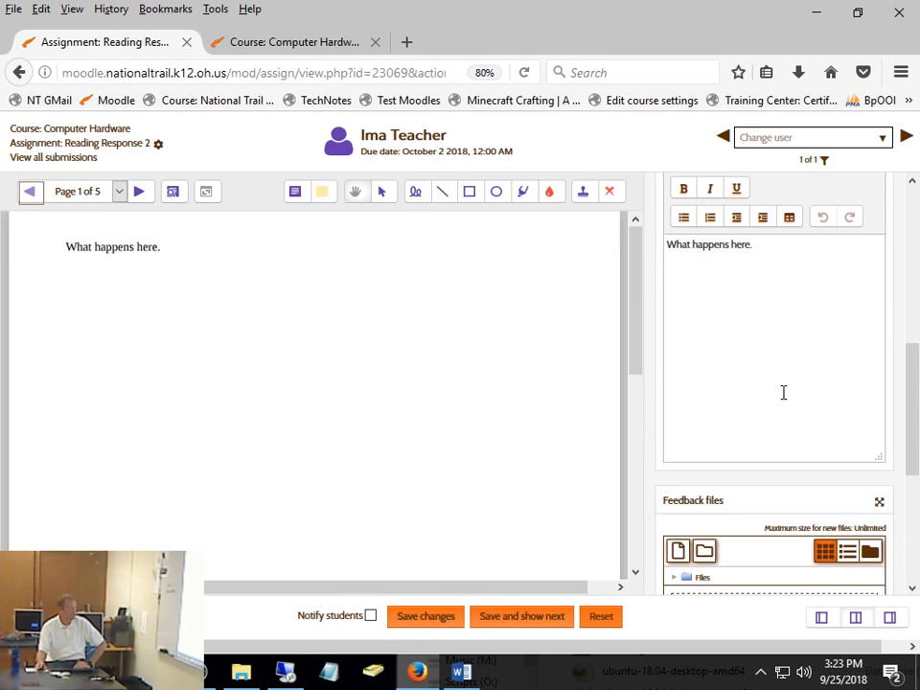
scroll(913, 465, "down", 2)
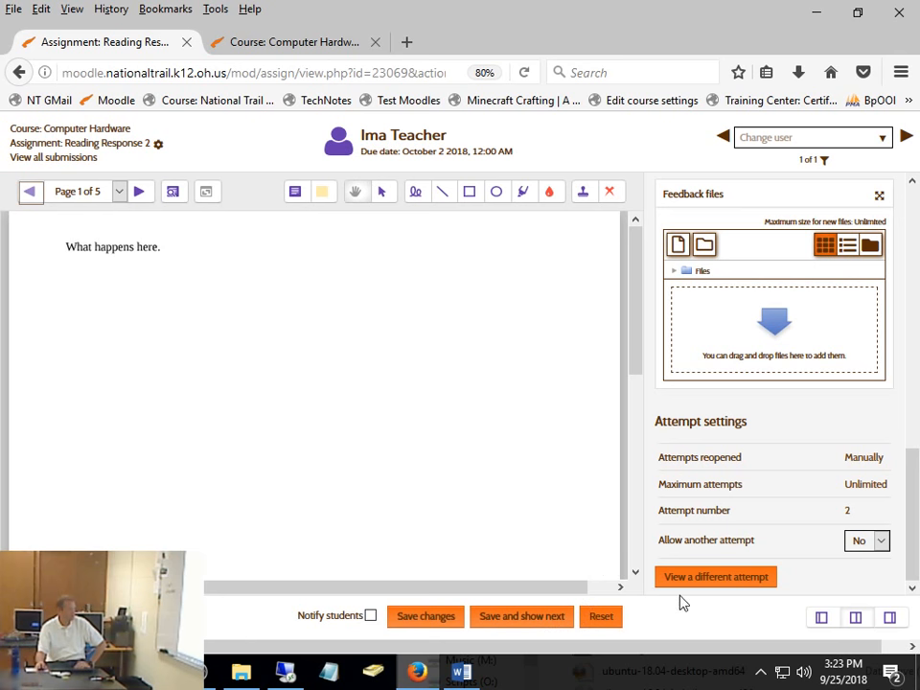
scroll(662, 465, "up", 5)
scroll(649, 466, "up", 5)
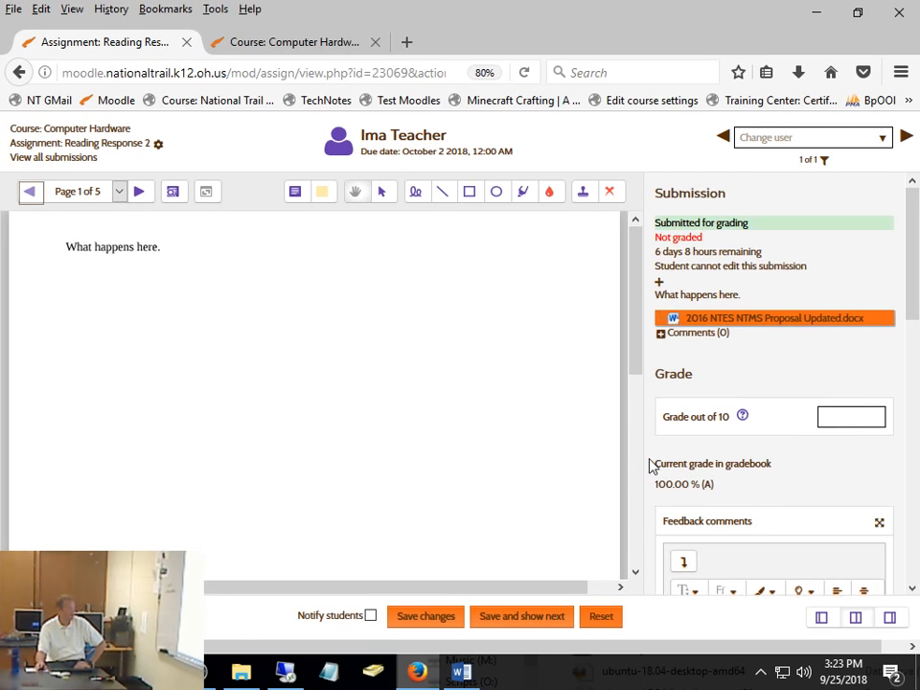
left_click_drag(916, 277, 913, 510)
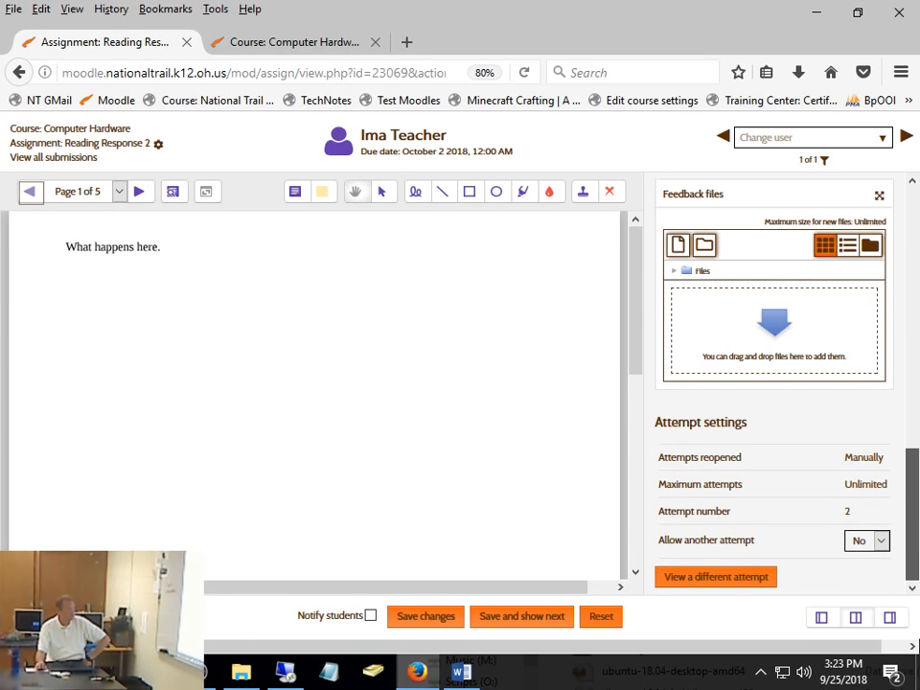
left_click(879, 542)
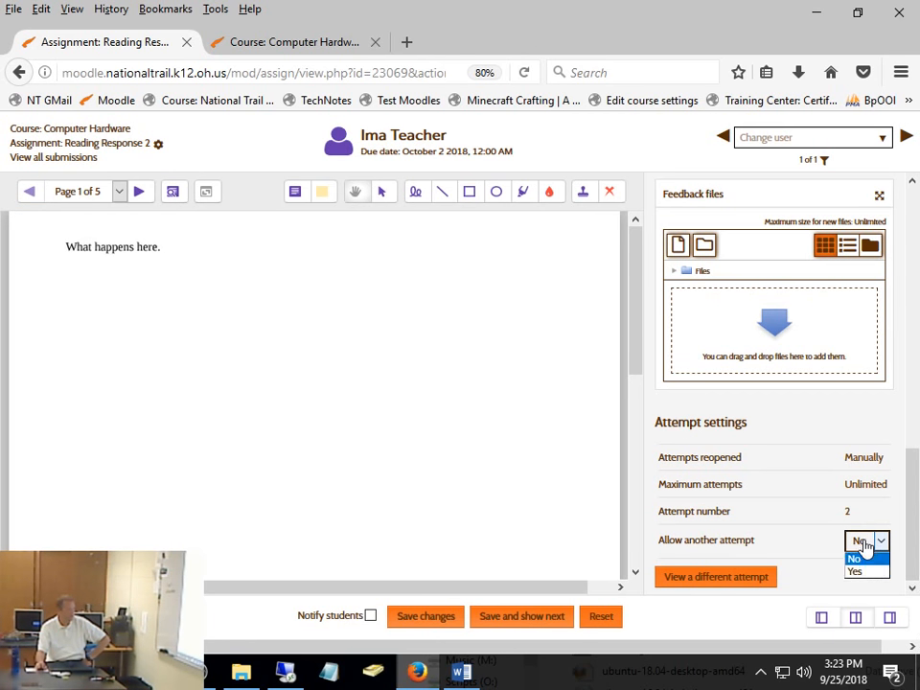
left_click(856, 574)
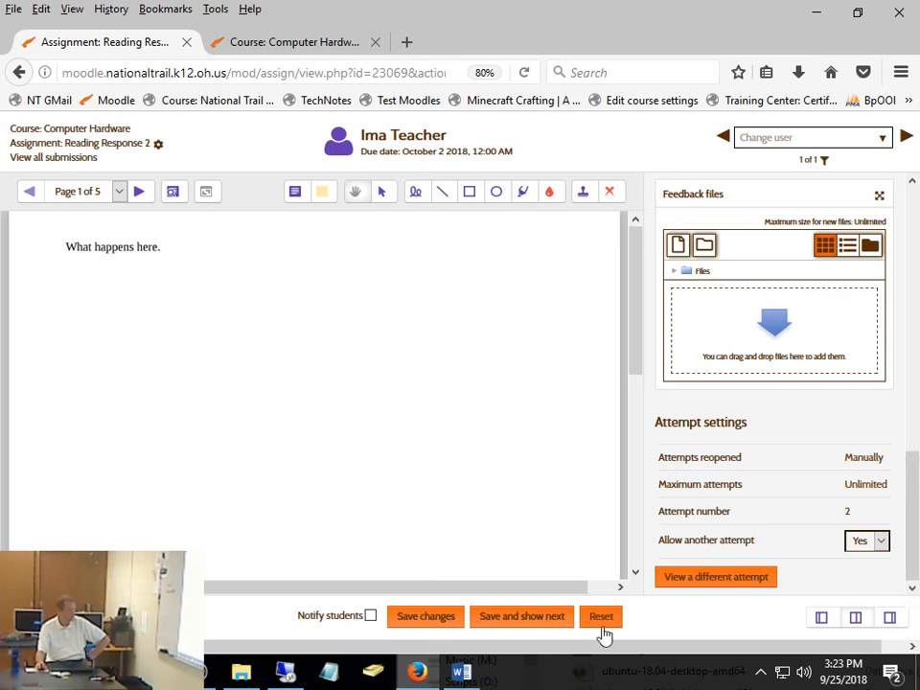
left_click(443, 618)
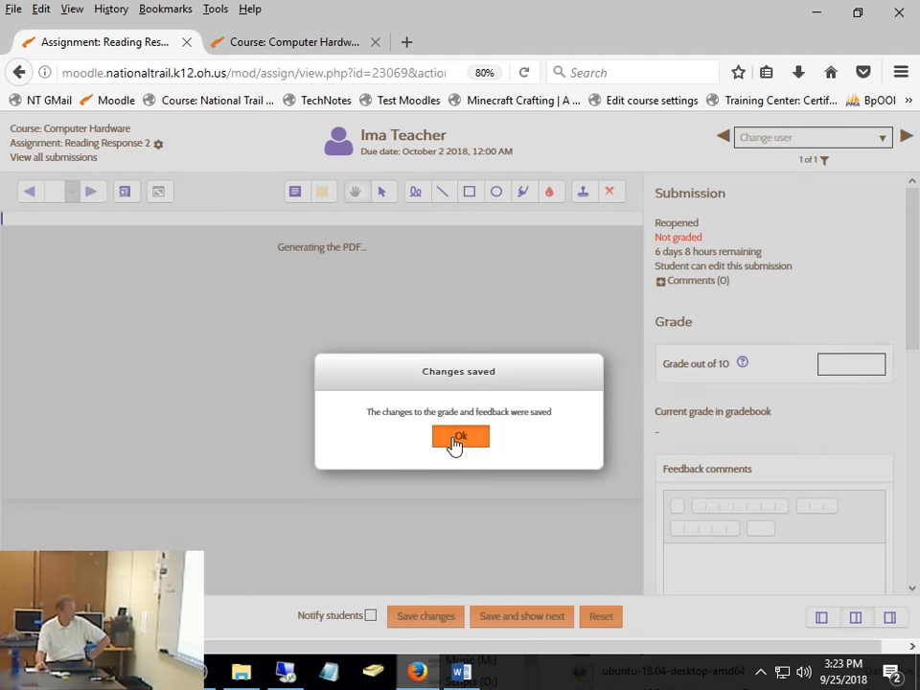
left_click(456, 442)
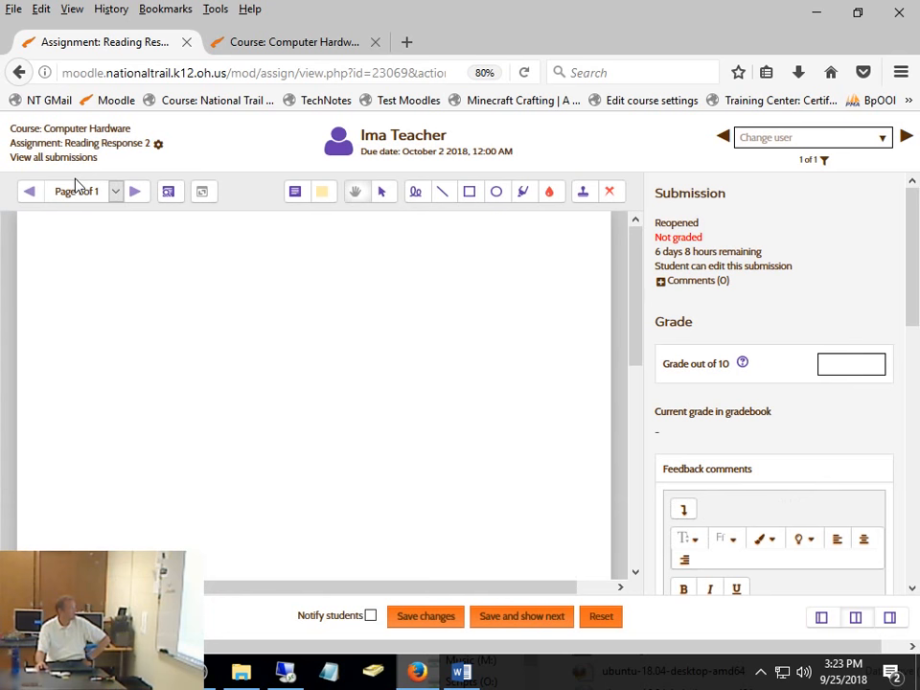
- Edit the Reading Response 2 settings to set the maximum number of uploaded files to 3 and save them
left_click(159, 146)
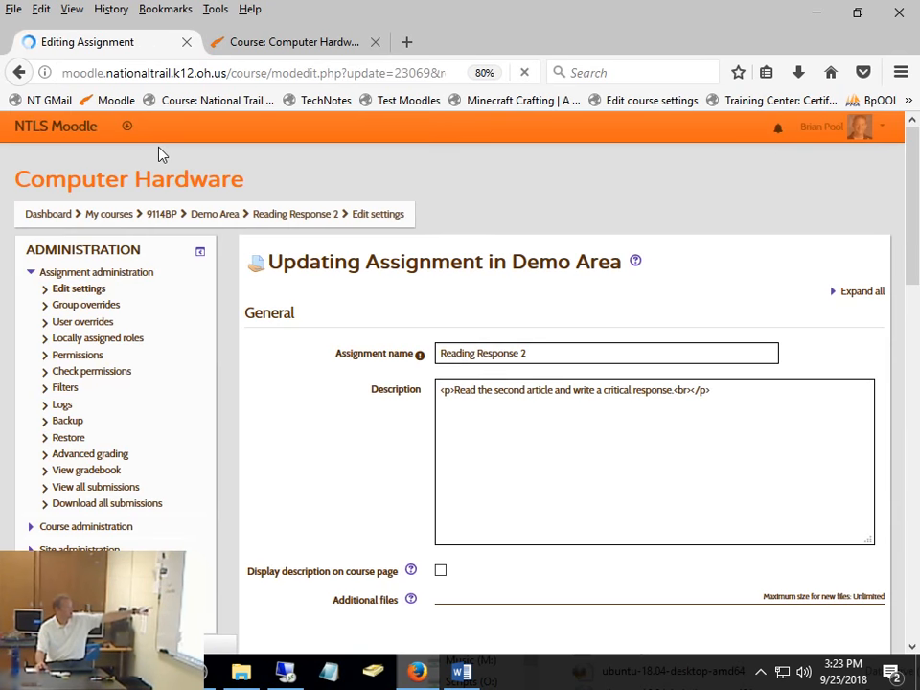
scroll(503, 393, "down", 7)
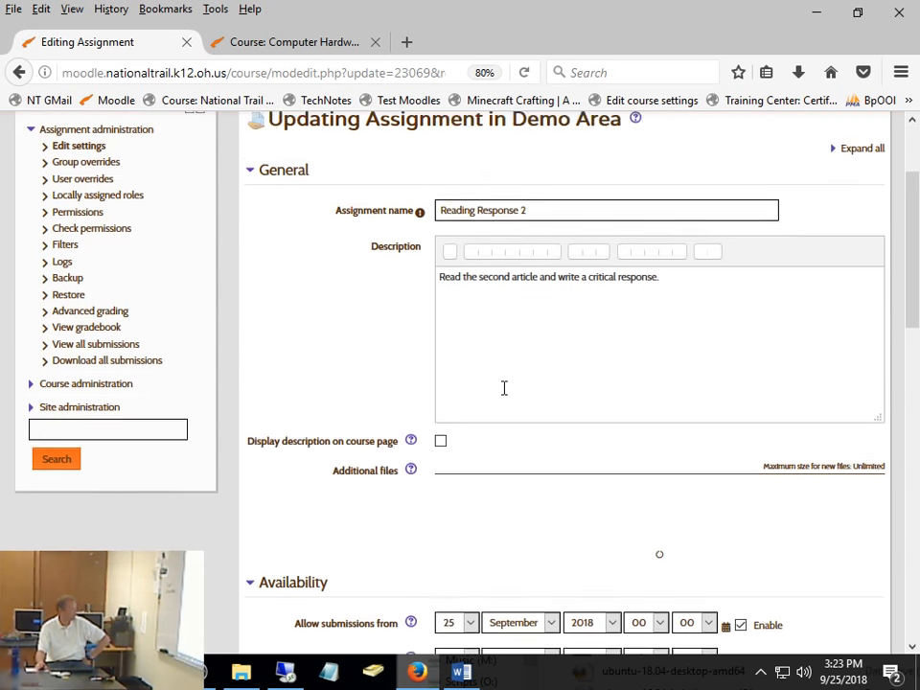
scroll(489, 394, "down", 2)
left_click(467, 302)
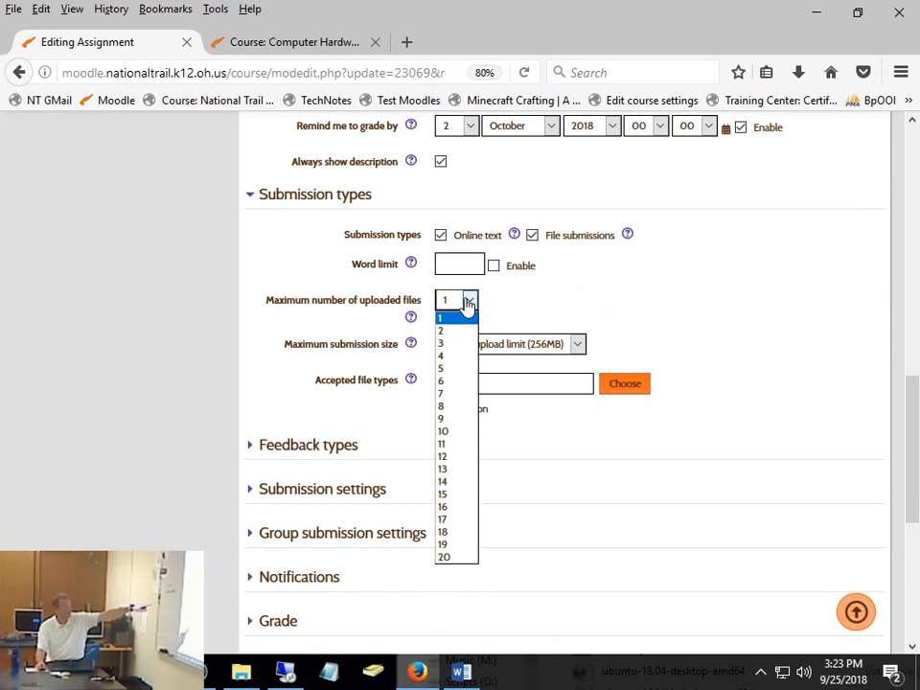
left_click(447, 346)
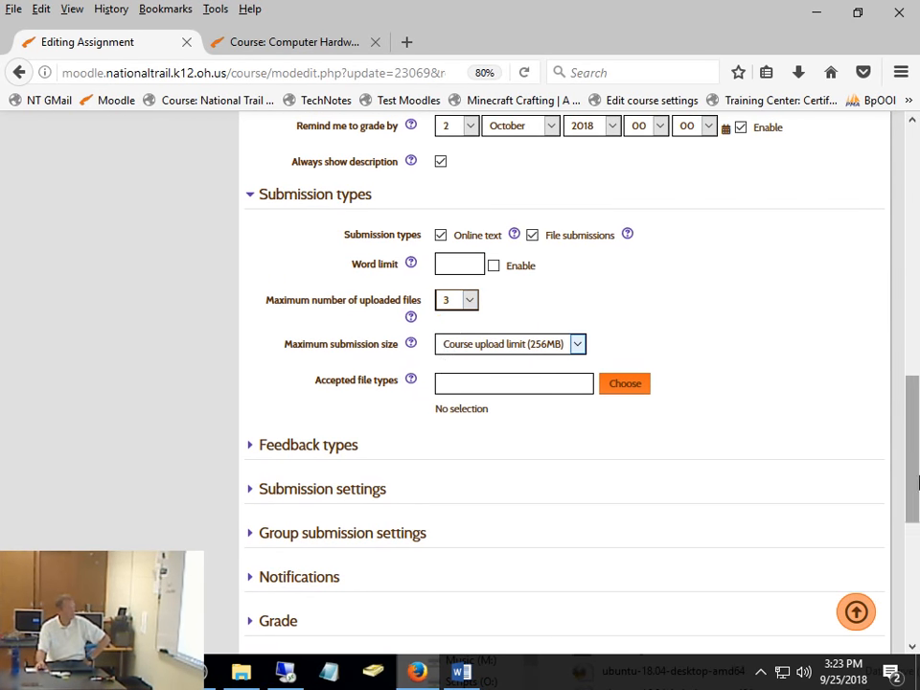
scroll(554, 633, "down", 10)
left_click(624, 477)
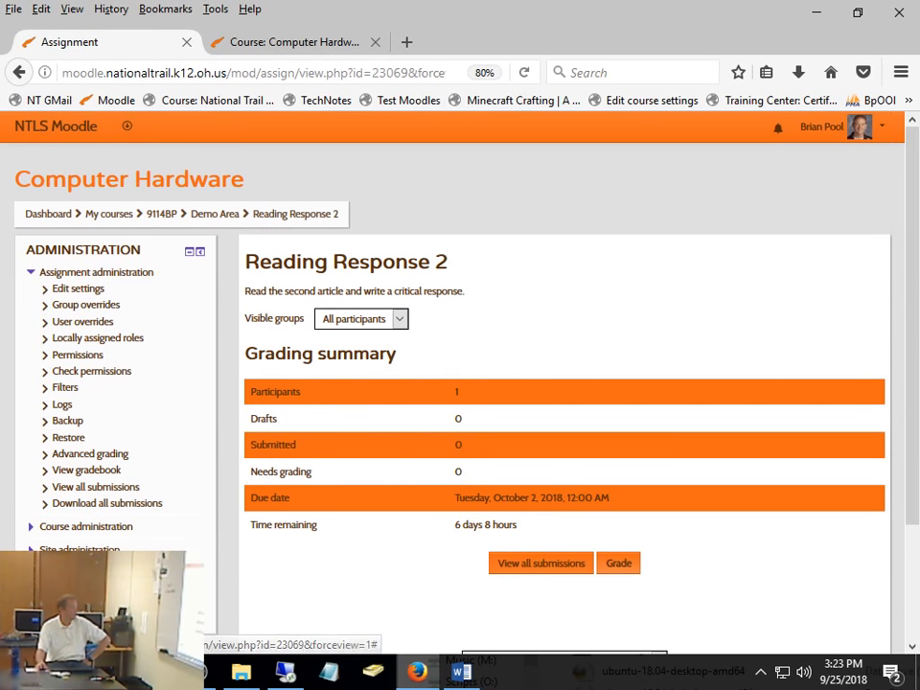
- Return to the Computer Hardware course and log in as the demo student from the participant's profile
left_click(164, 218)
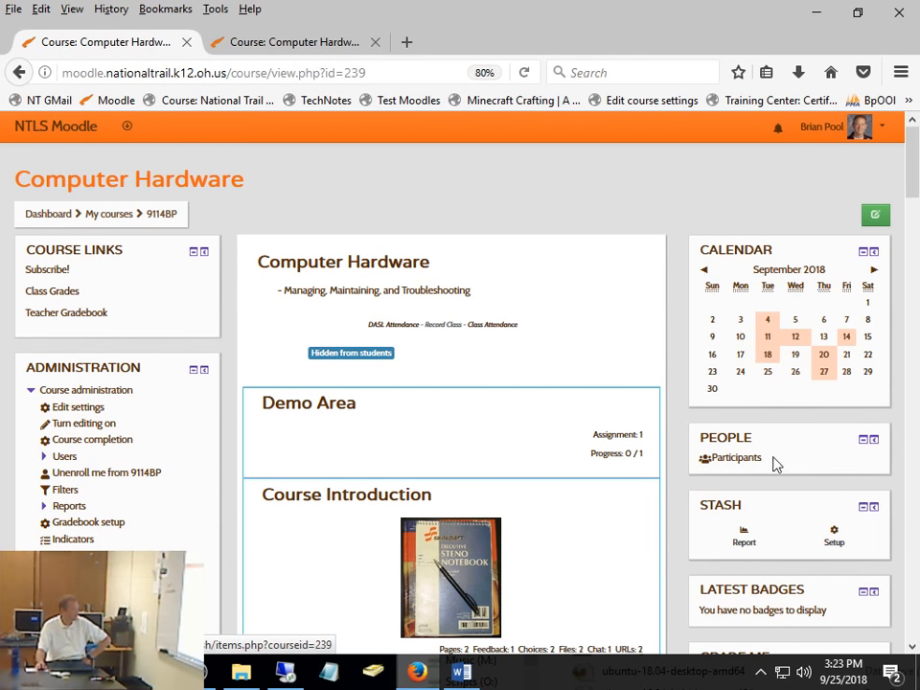
left_click(744, 460)
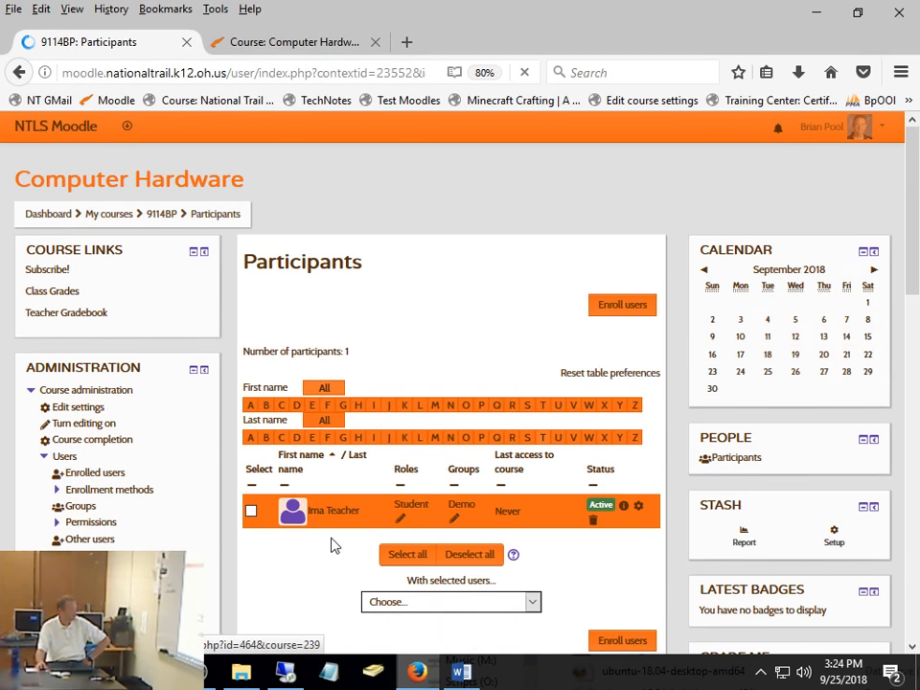
left_click(331, 518)
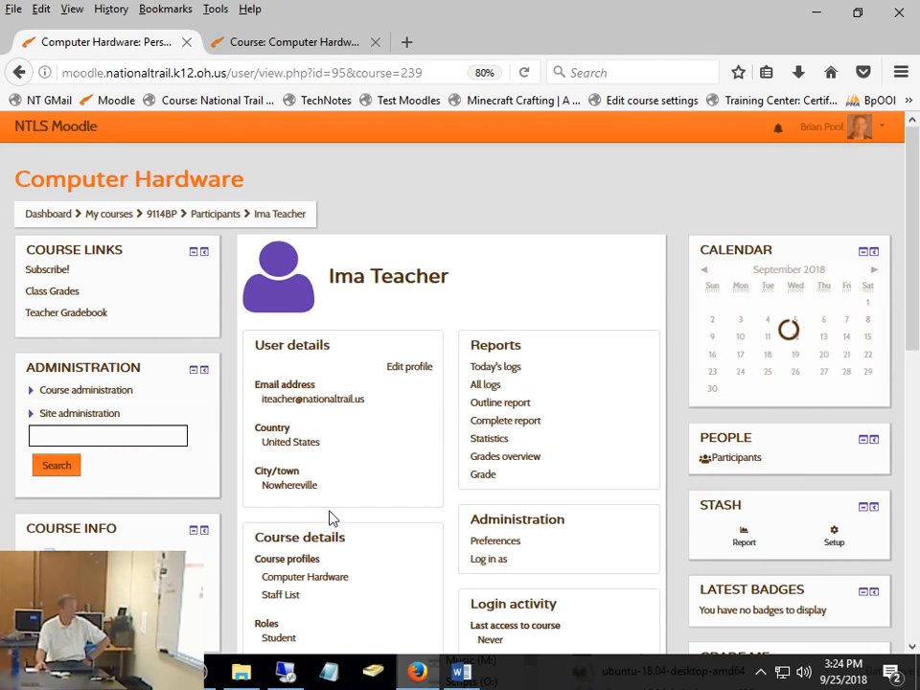
left_click(491, 564)
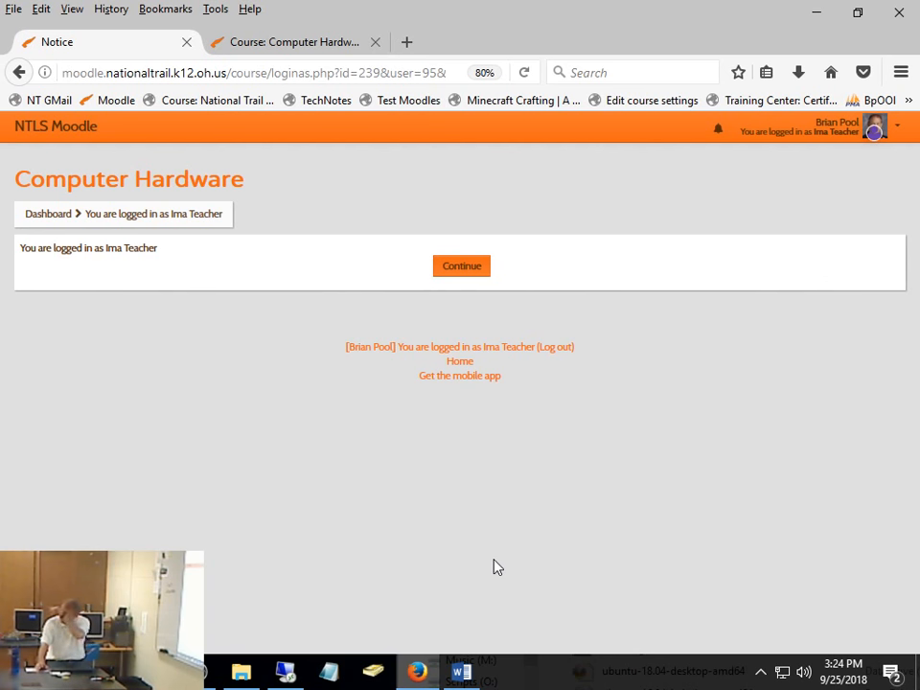
left_click(458, 269)
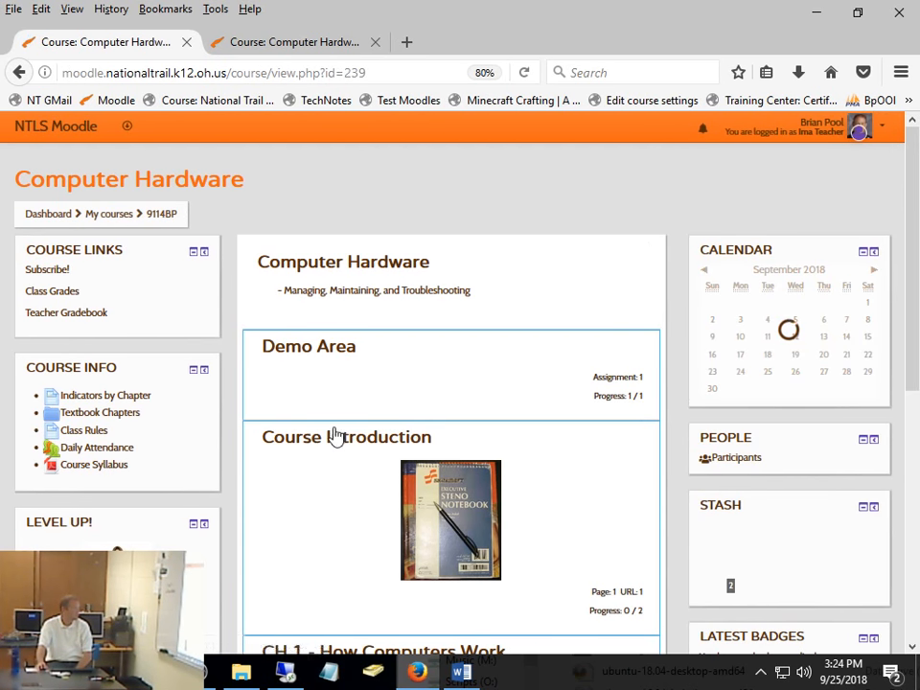
- Open Reading Response 2 from the Demo Area and start a new attempt based on the previous submission
left_click(345, 444)
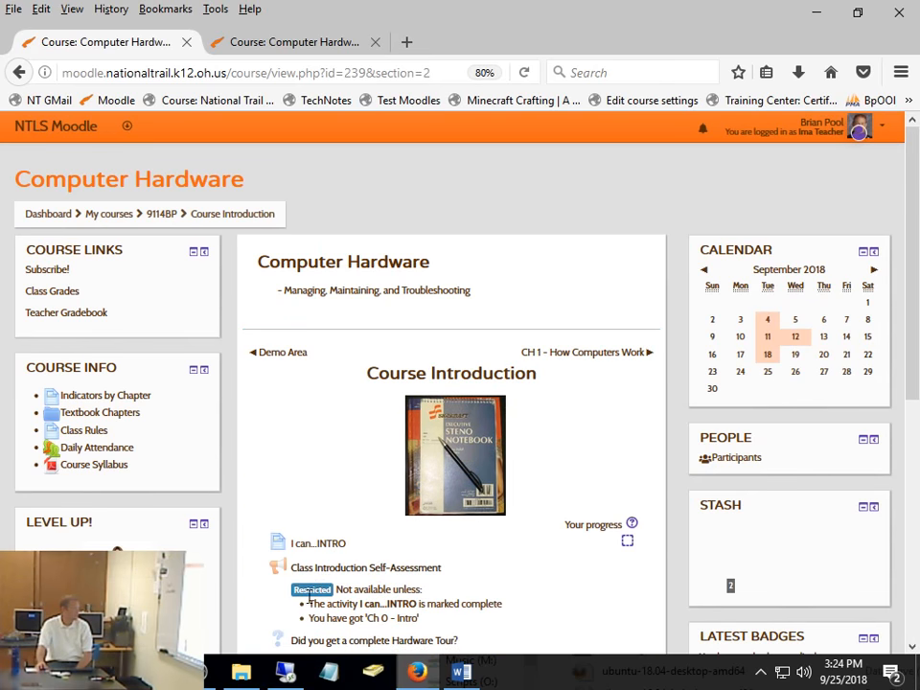
scroll(384, 503, "down", 2)
scroll(388, 497, "up", 3)
left_click(299, 358)
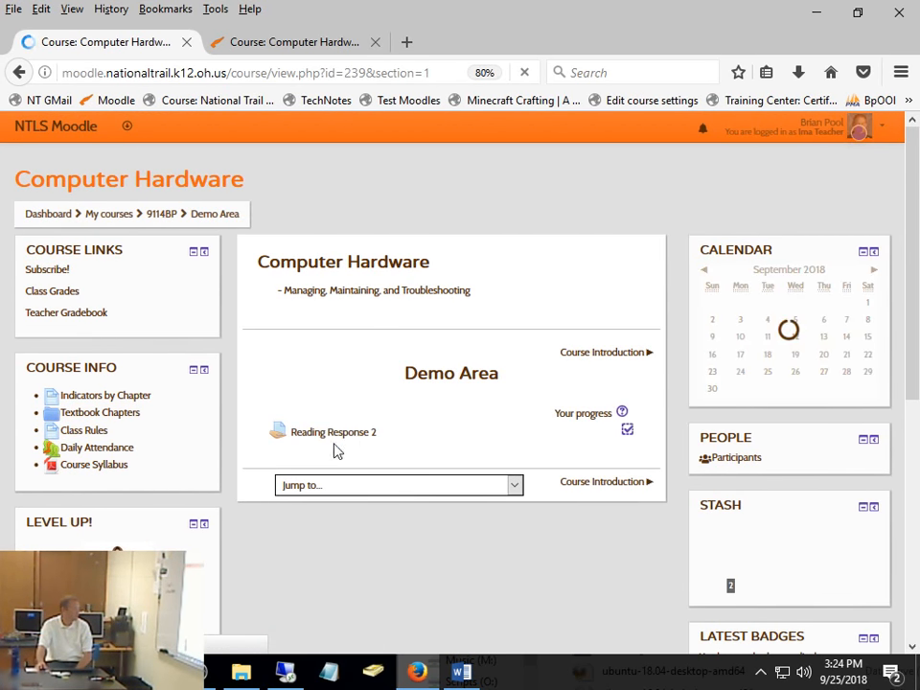
left_click(334, 434)
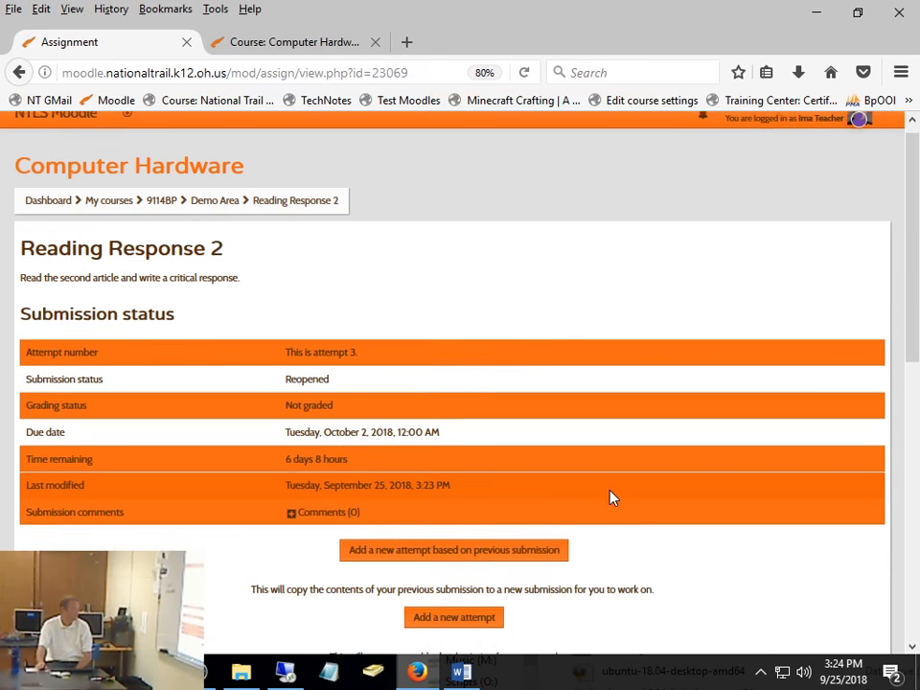
scroll(594, 480, "down", 5)
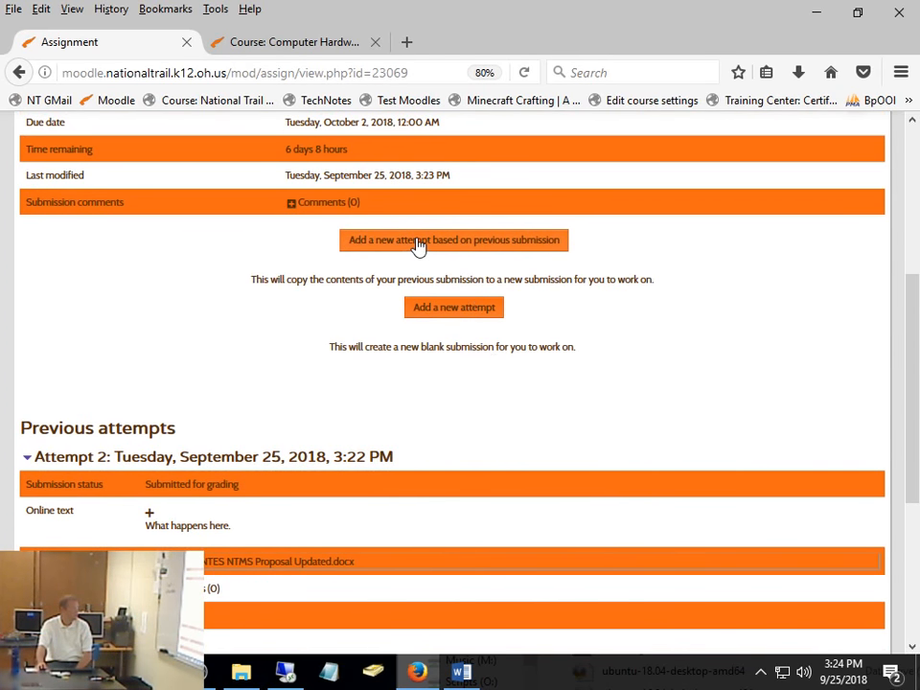
left_click(489, 242)
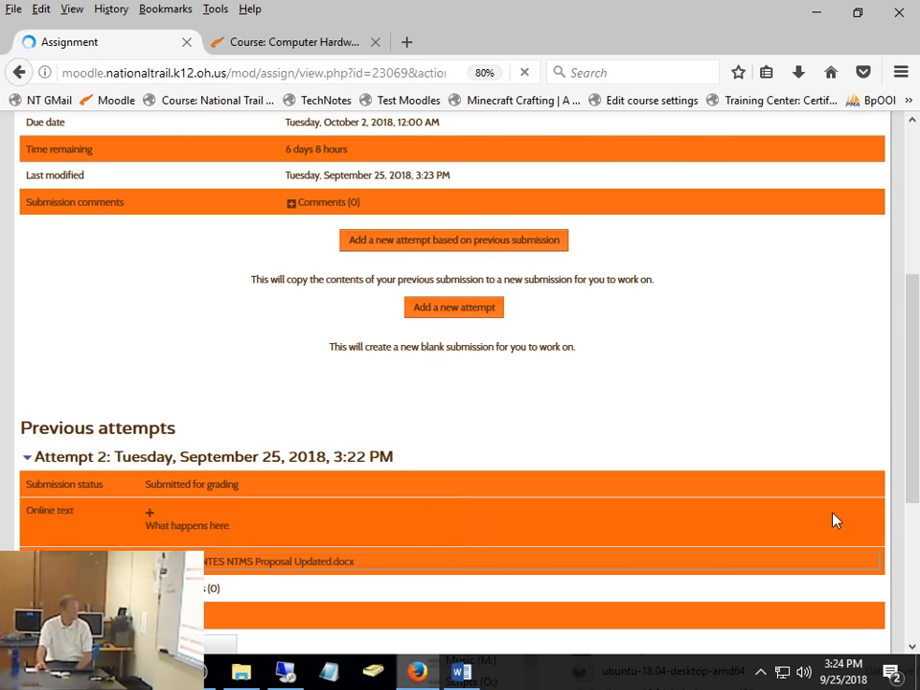
scroll(743, 351, "down", 6)
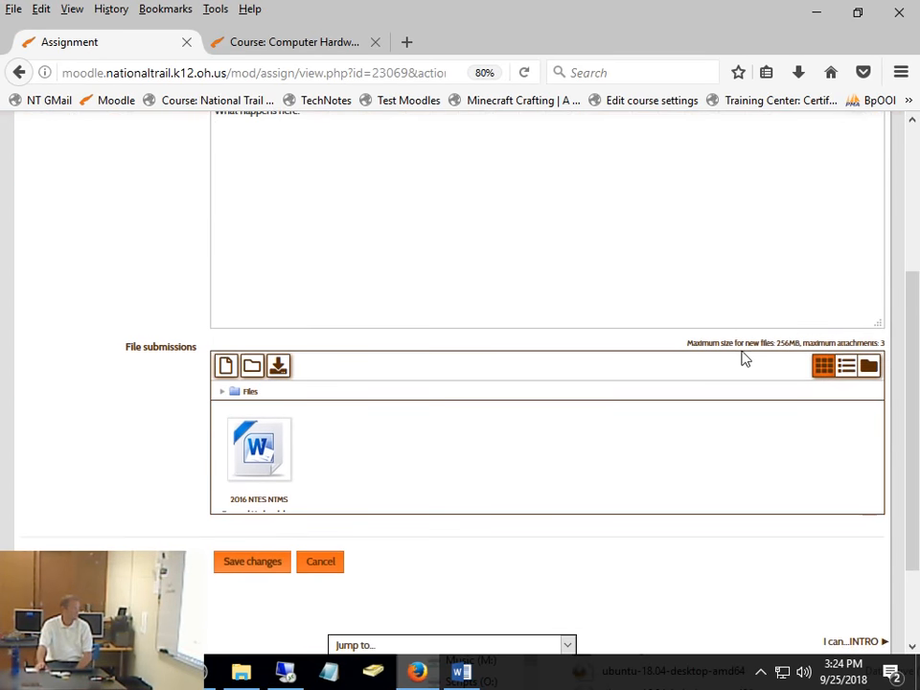
- Add the Tech Tuesday presentation and the Staff Information spreadsheet from File Explorer's recent files to the file submissions
left_click(241, 671)
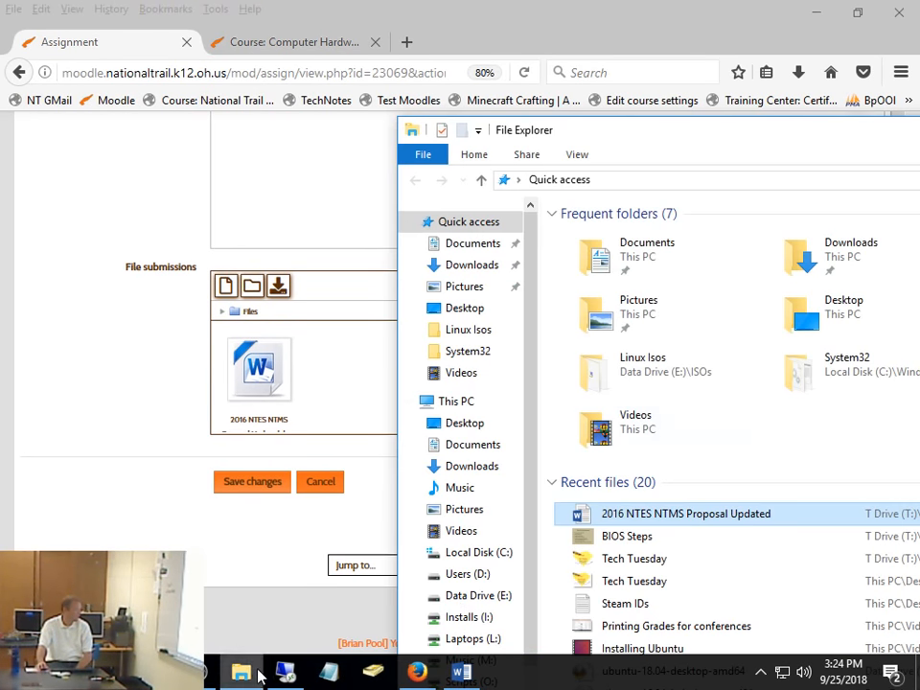
scroll(784, 455, "down", 3)
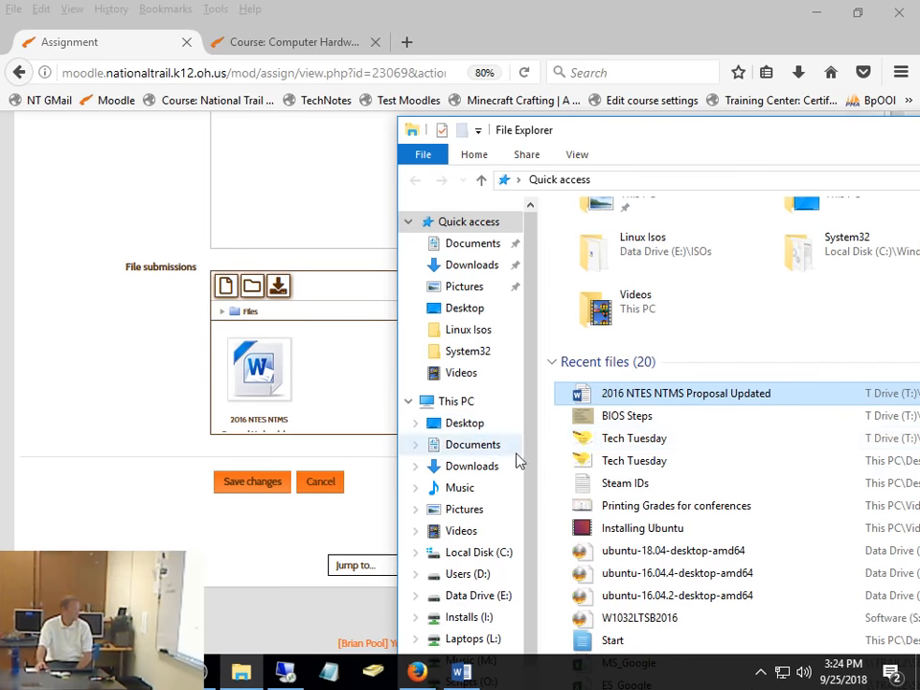
left_click_drag(629, 438, 333, 376)
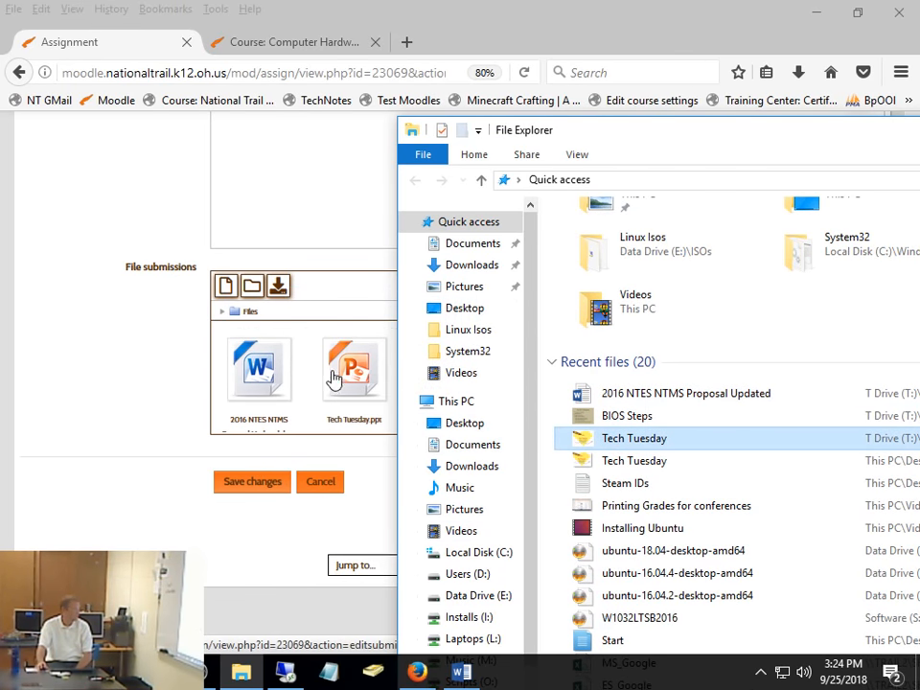
scroll(702, 496, "down", 2)
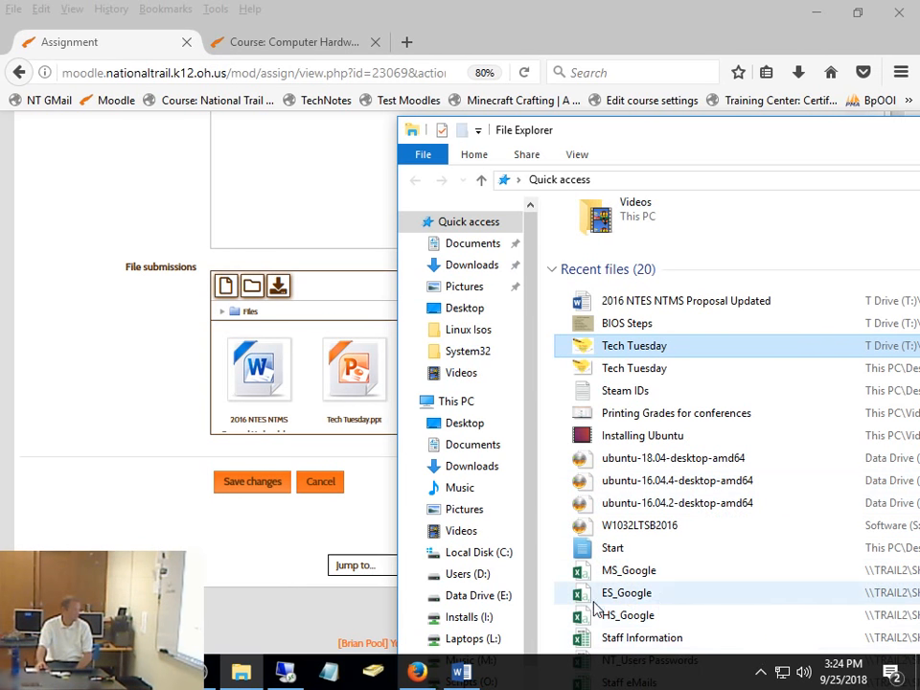
left_click_drag(641, 638, 609, 439)
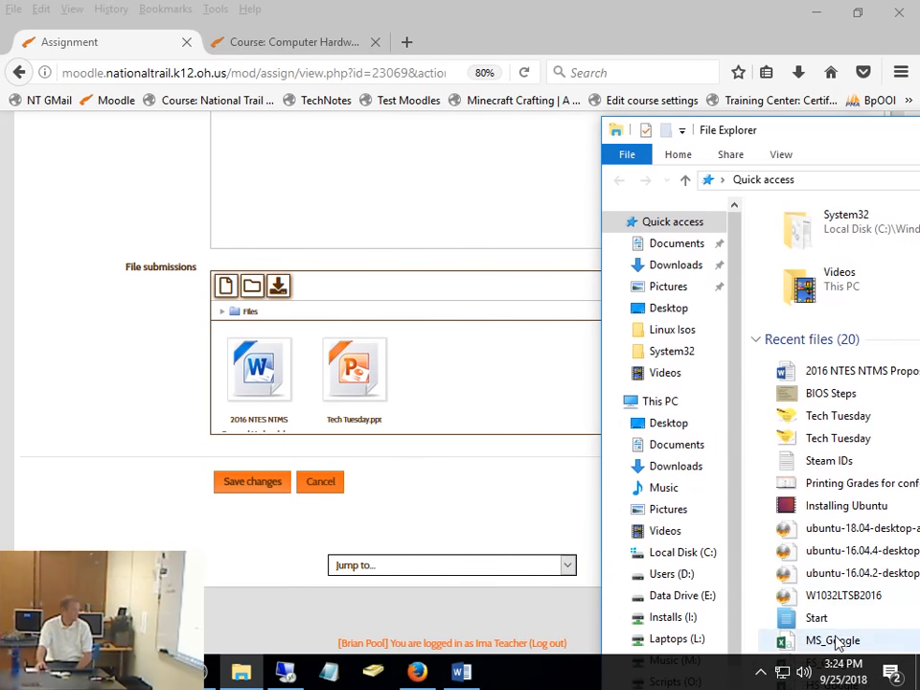
scroll(820, 594, "down", 2)
left_click_drag(815, 637, 523, 413)
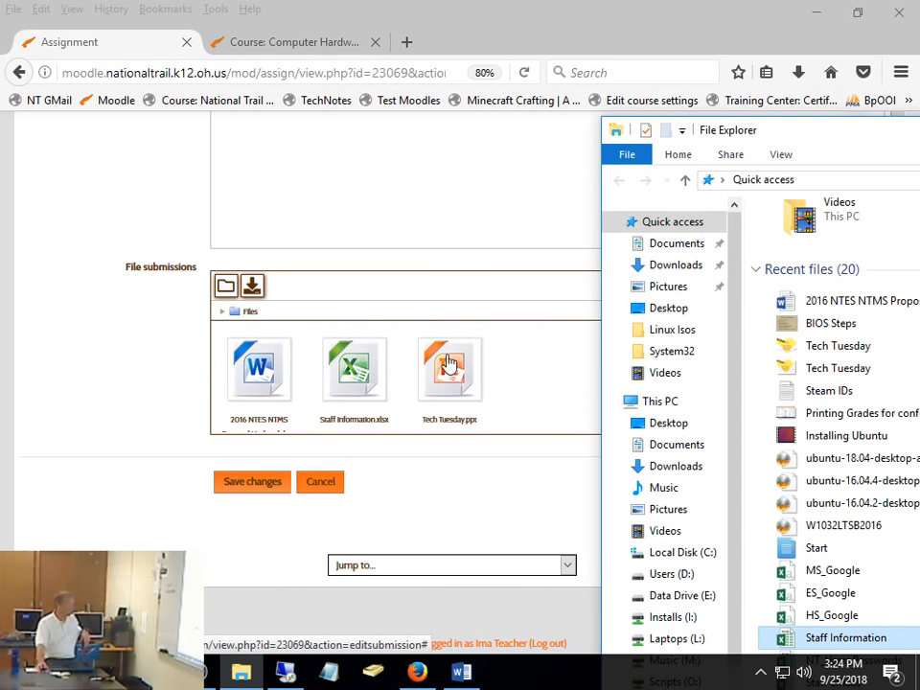
left_click_drag(351, 381, 548, 376)
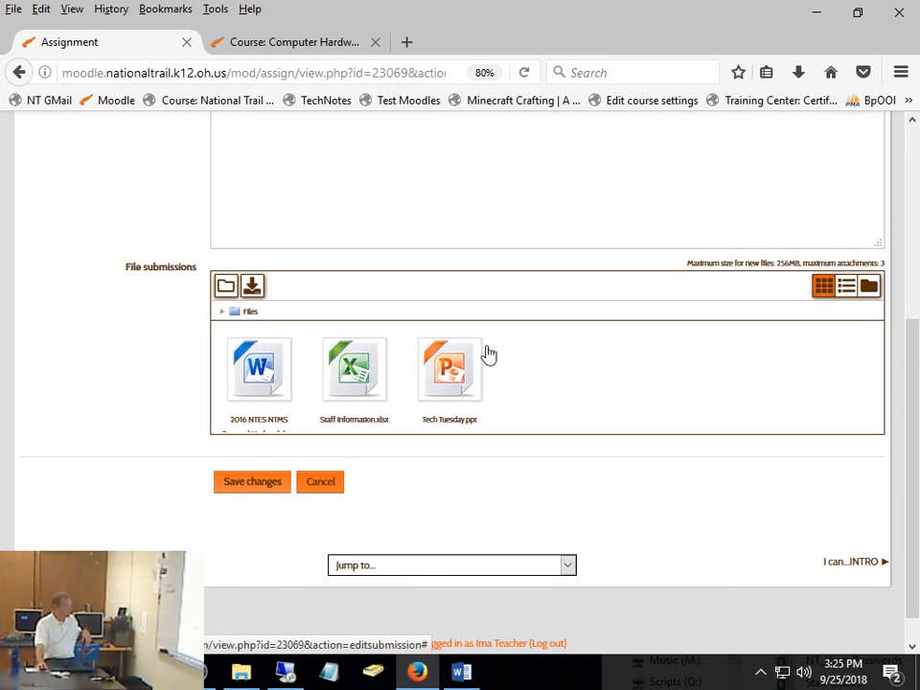
- Save the new attempt with its three files and submit it for grading, accepting the submission statement
left_click(247, 489)
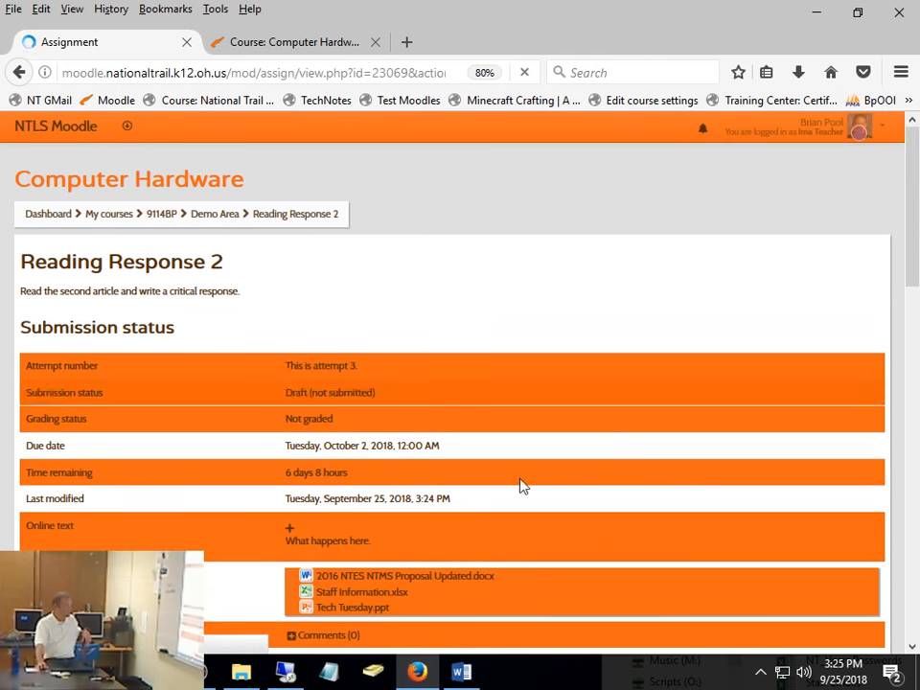
scroll(464, 557, "down", 3)
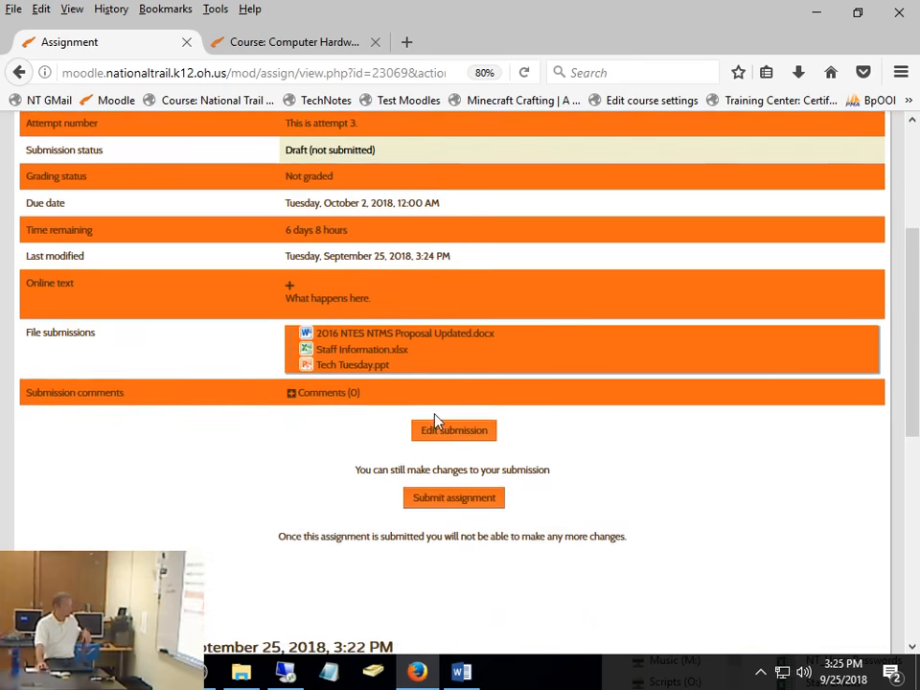
left_click(450, 498)
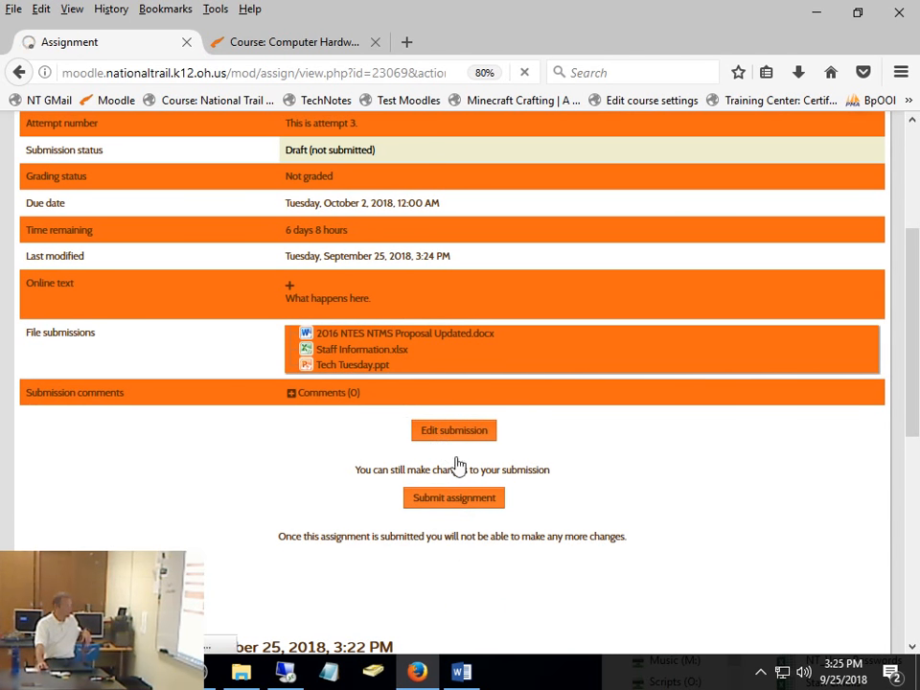
left_click(216, 360)
left_click(241, 451)
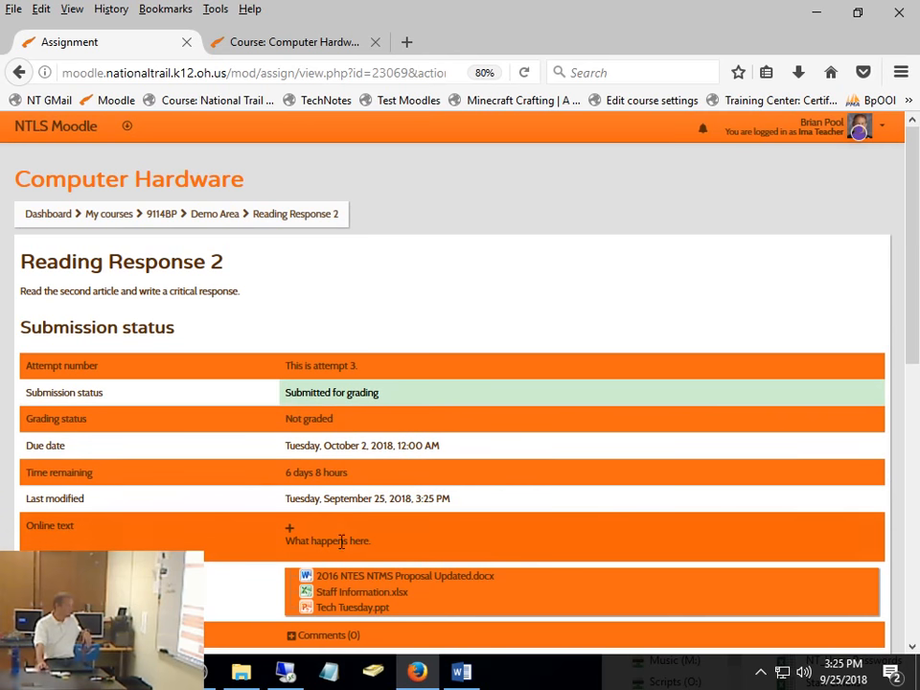
- Log out of the demo student account and log back in as the teacher using the saved username and password
left_click(856, 140)
left_click(823, 309)
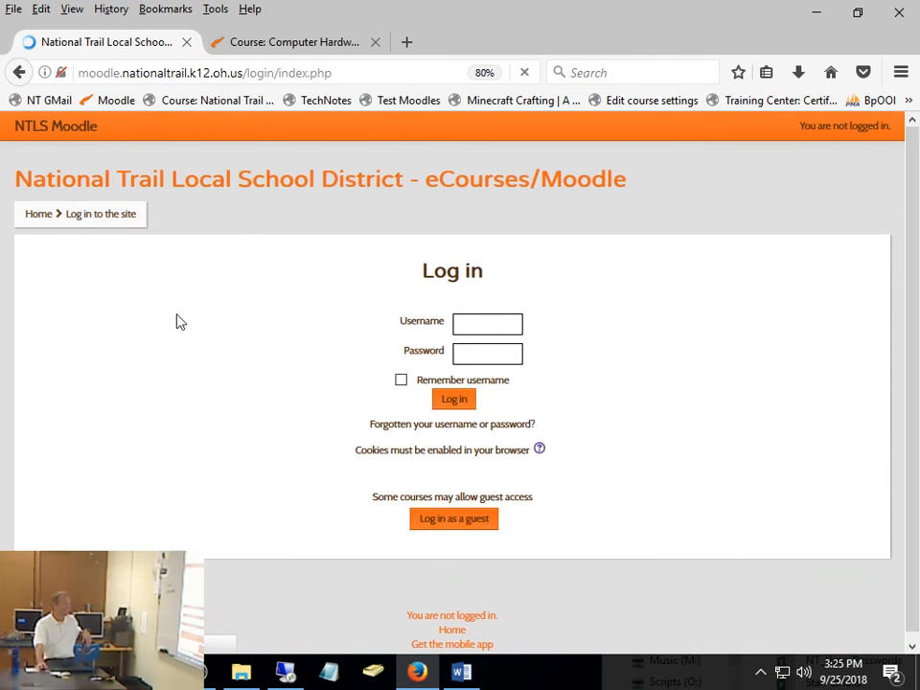
left_click(469, 321)
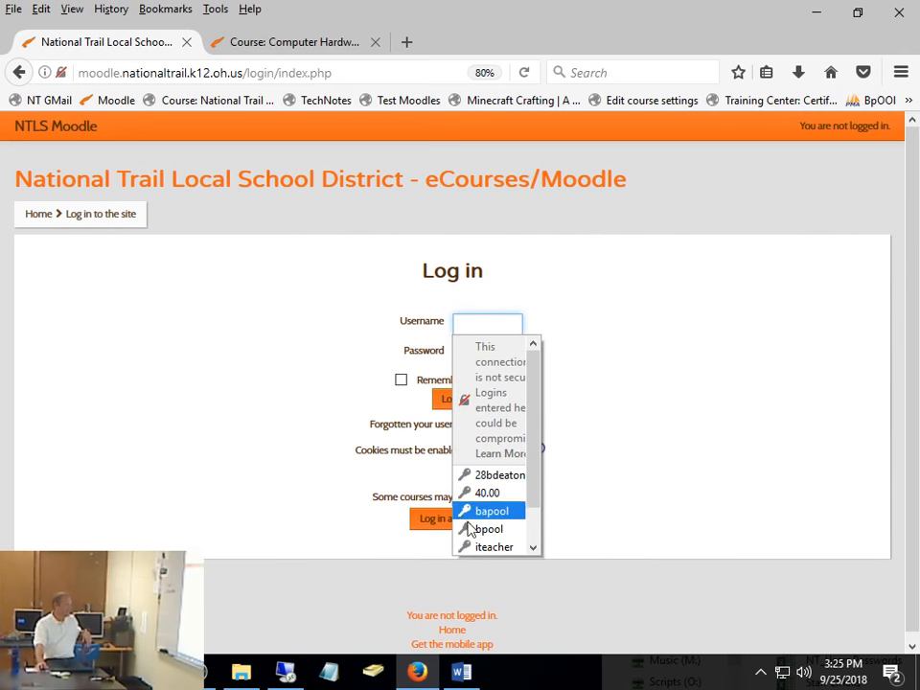
left_click(468, 527)
left_click(456, 401)
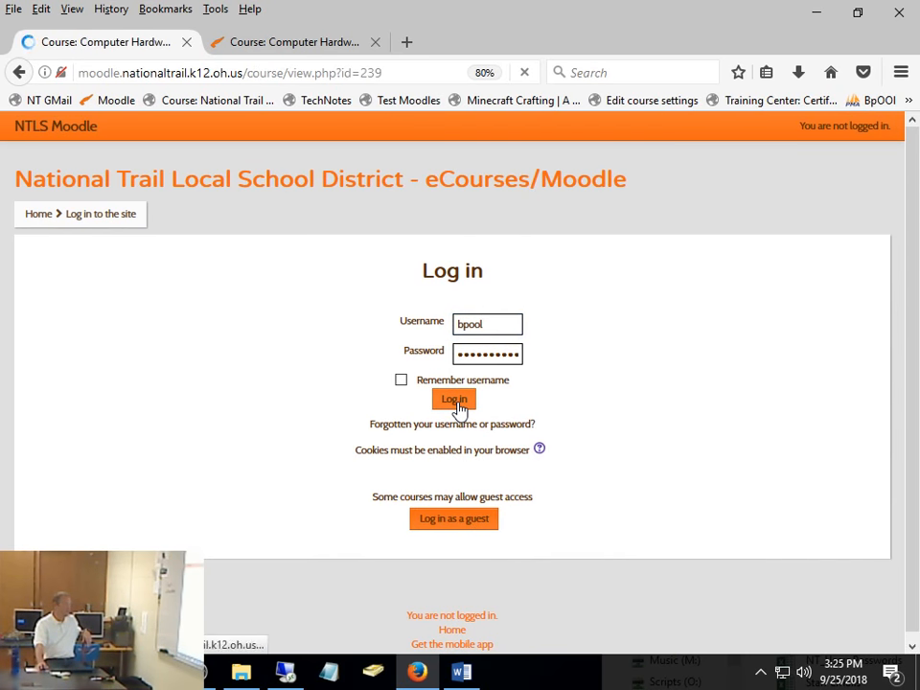
- Open Reading Response 2 from the Demo Area and open the student's new three-file attempt for grading
left_click(283, 419)
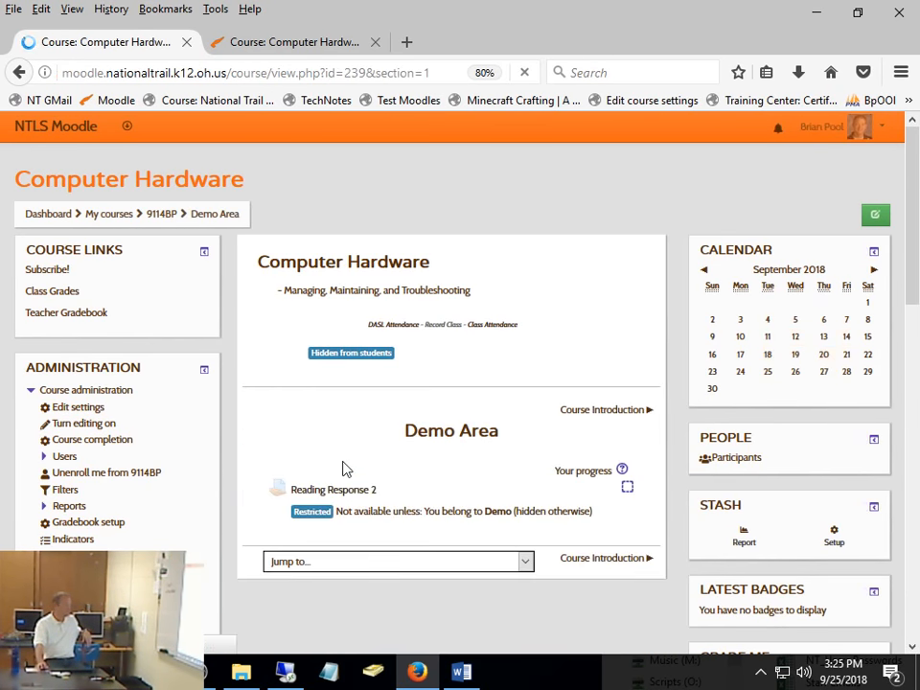
left_click(354, 491)
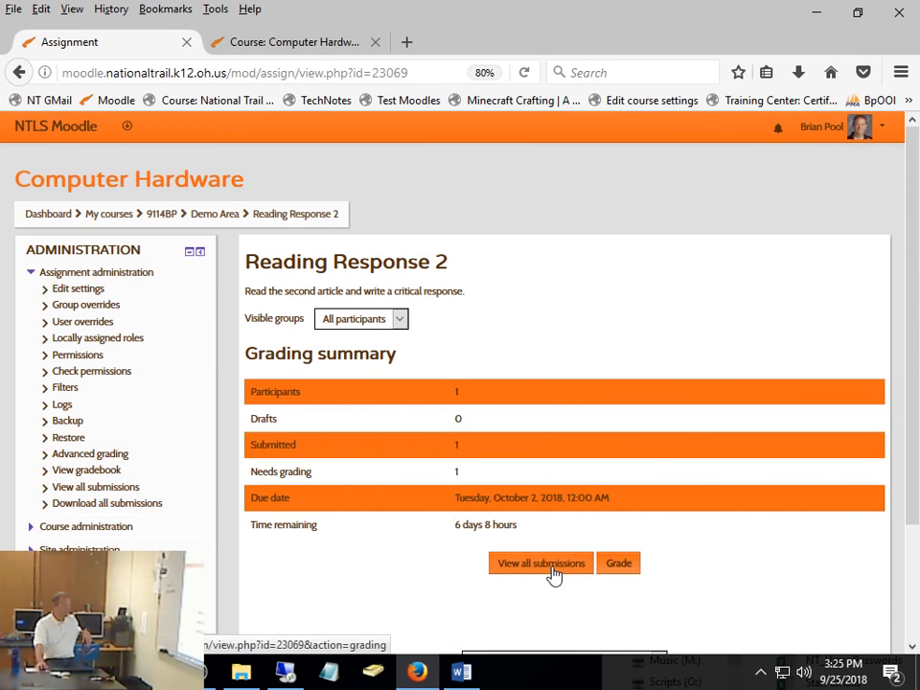
left_click(621, 566)
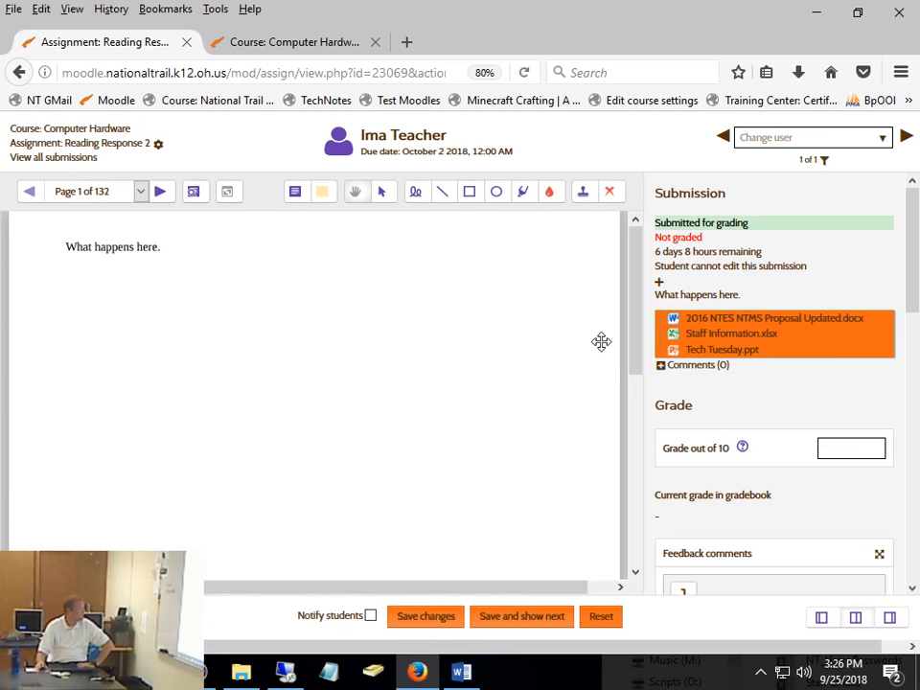
- Page forward to page 8 of the submission to examine how the online text and the three uploaded files are combined
left_click(160, 192)
left_click(160, 192)
left_click(160, 192)
left_click(160, 191)
left_click(160, 192)
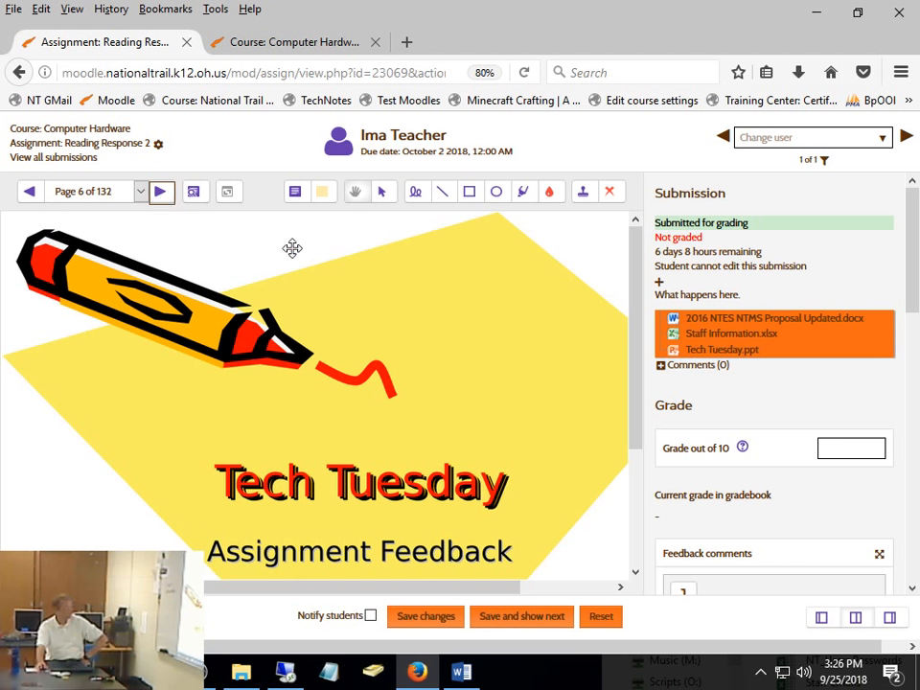
left_click(160, 192)
left_click(160, 194)
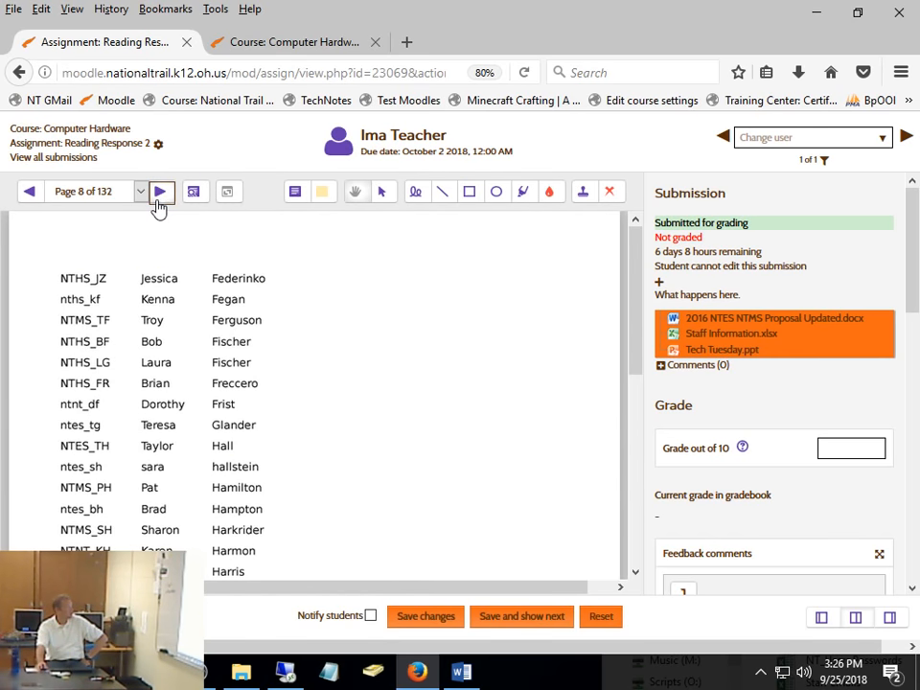
- Page forward to page 10 of the combined submission, then back to page 1 to review the document, slide and spreadsheet pages
left_click(160, 199)
left_click(159, 197)
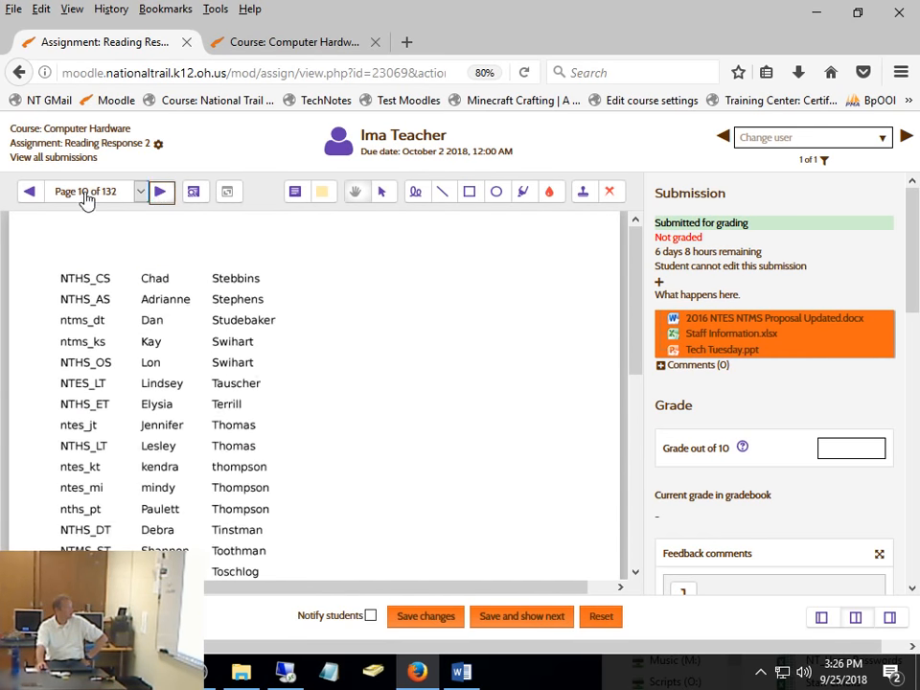
left_click(29, 193)
left_click(29, 193)
left_click(30, 193)
left_click(30, 193)
left_click(30, 193)
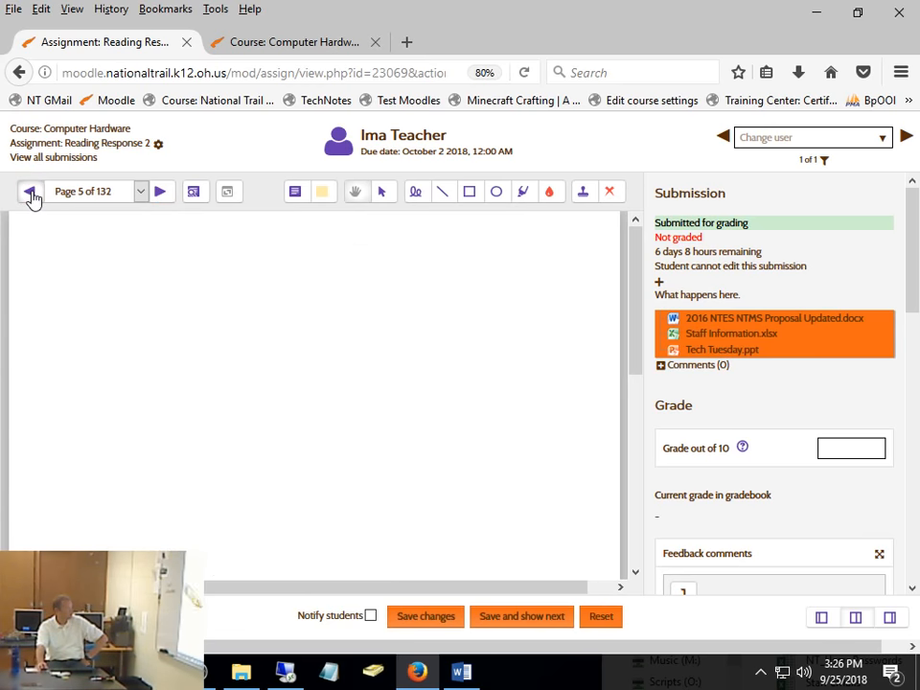
left_click(29, 194)
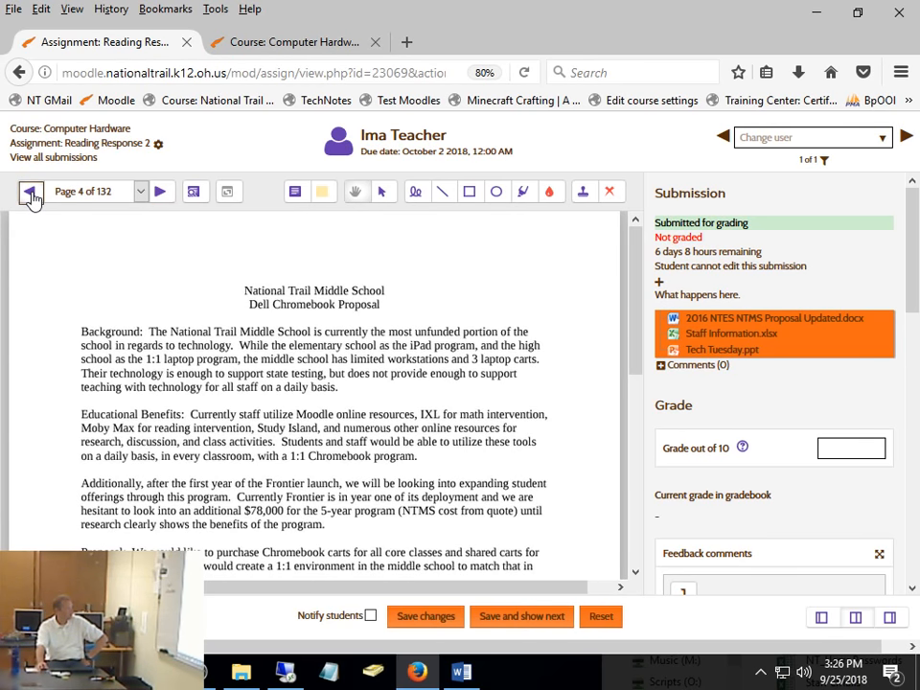
left_click(31, 194)
left_click(31, 193)
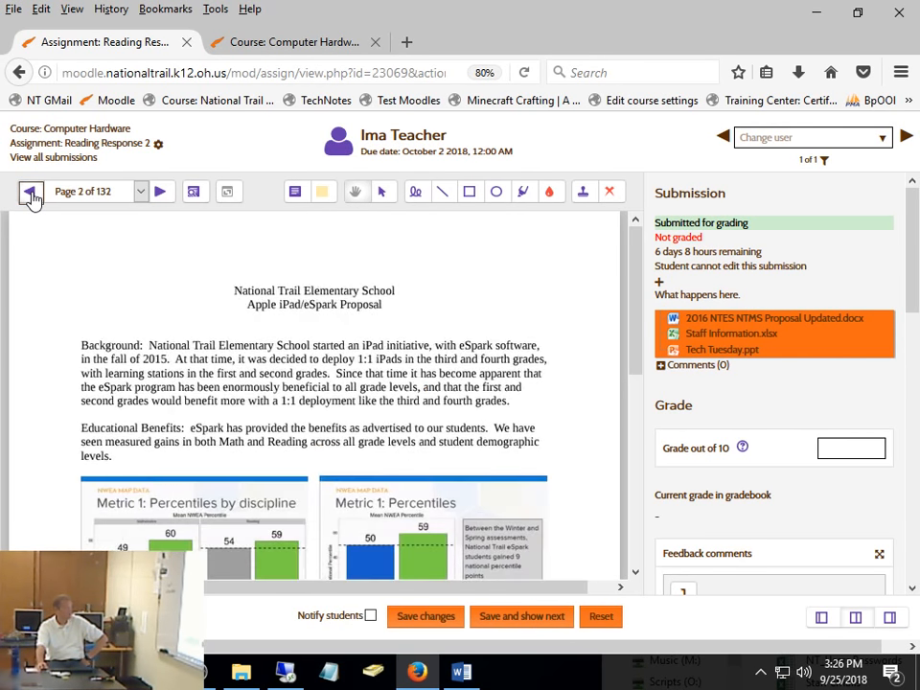
left_click(31, 193)
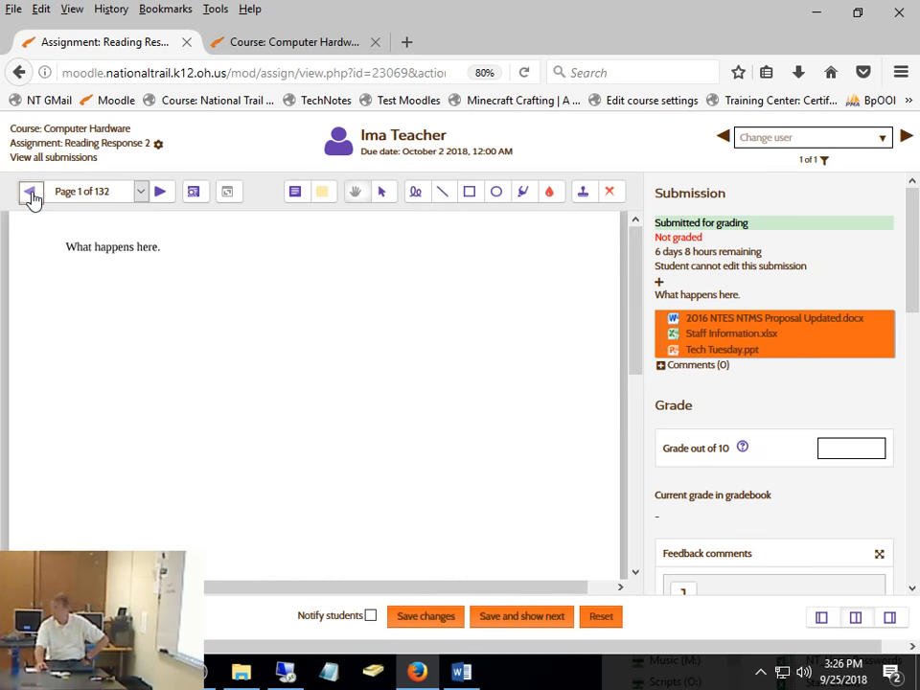
- Page through the submission to page 7, return to the online text on page 1, and end on page 2 to compare the file order
left_click(160, 195)
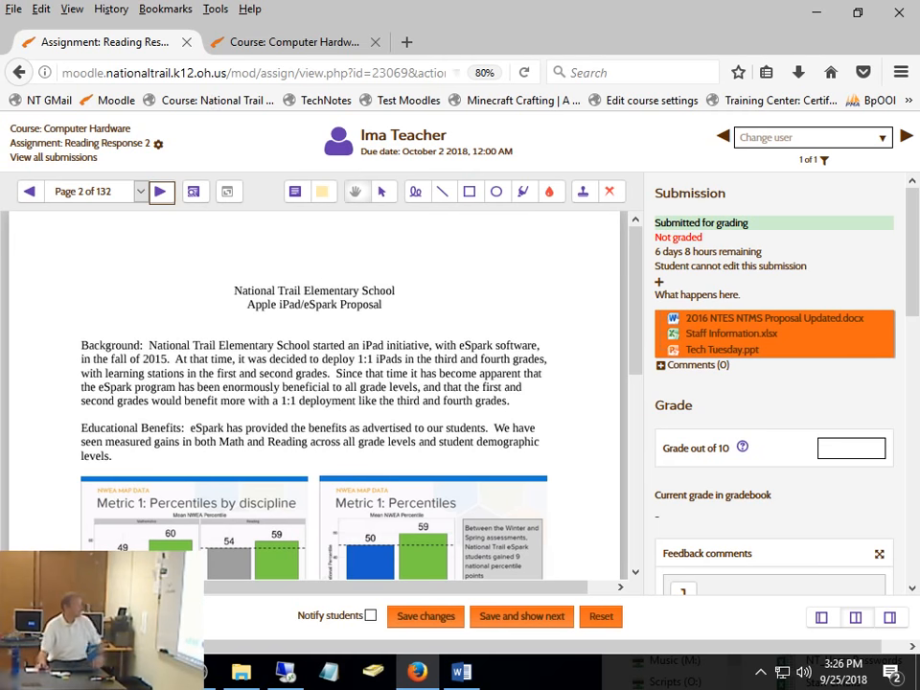
left_click(161, 193)
left_click(161, 193)
left_click(161, 193)
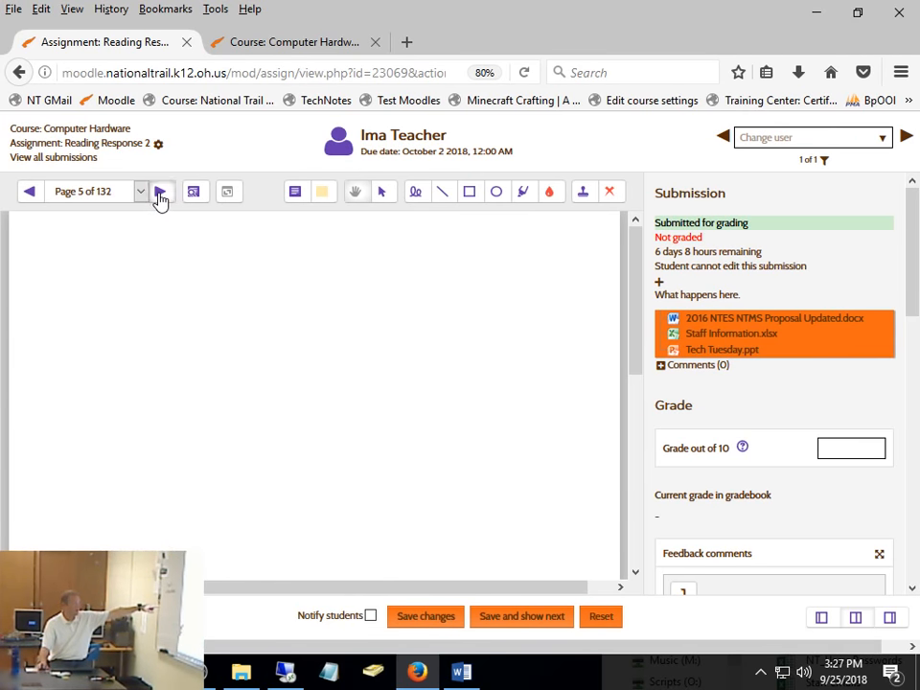
left_click(161, 194)
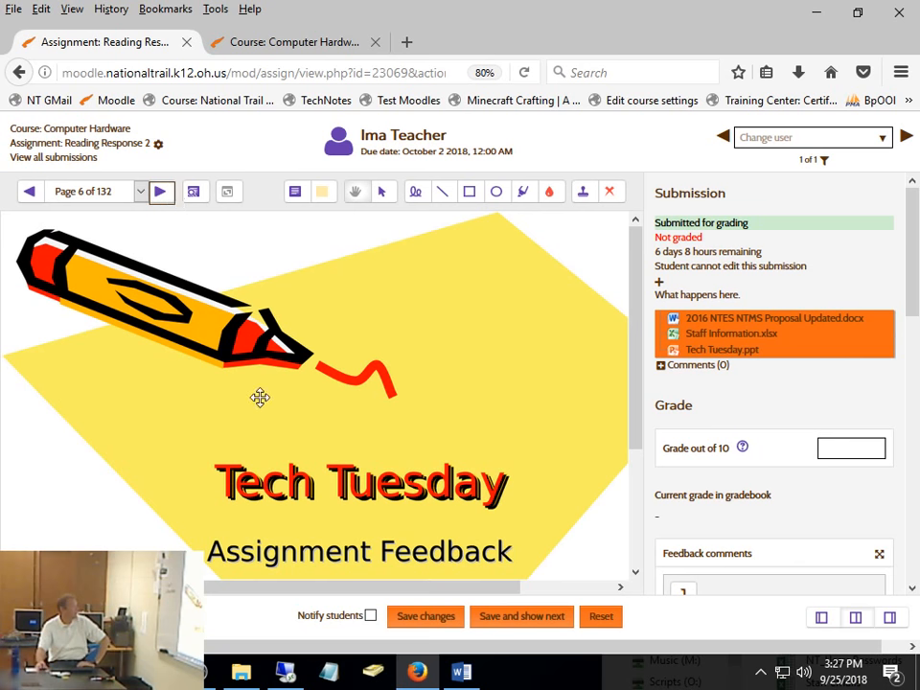
left_click(161, 191)
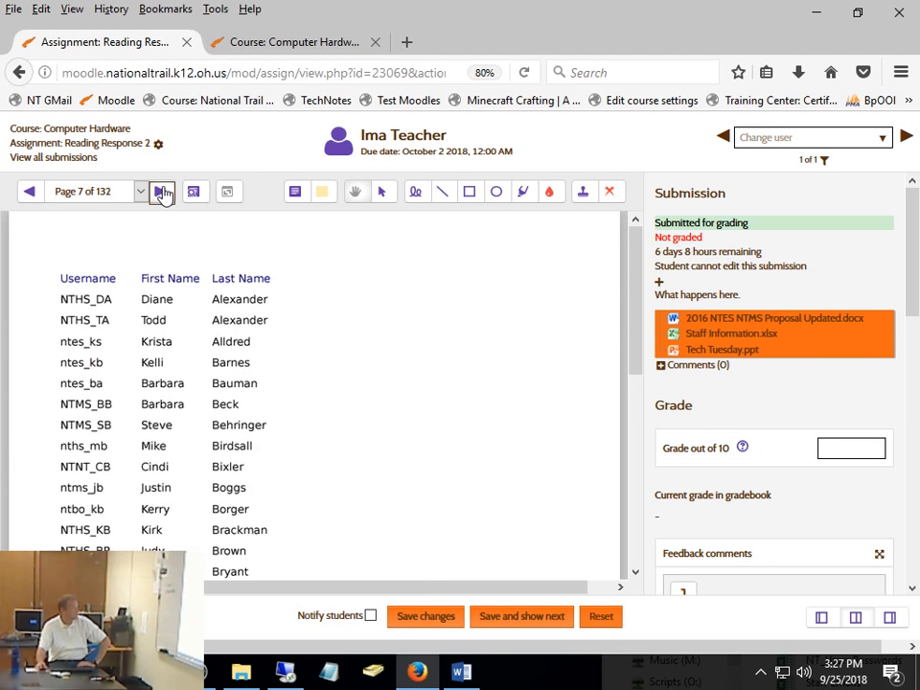
left_click(31, 193)
left_click(31, 193)
left_click(31, 192)
left_click(31, 193)
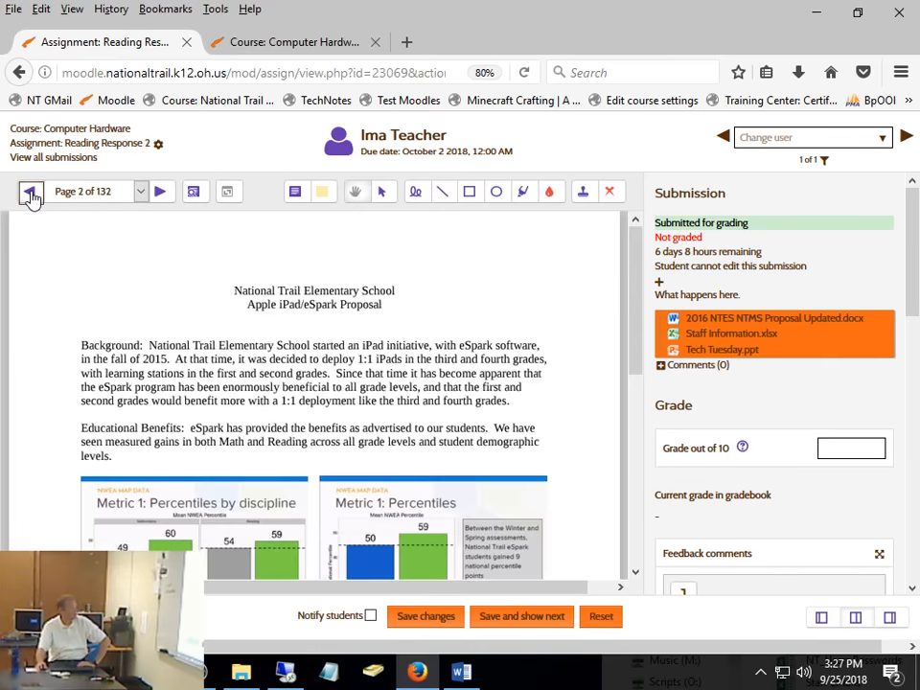
left_click(31, 192)
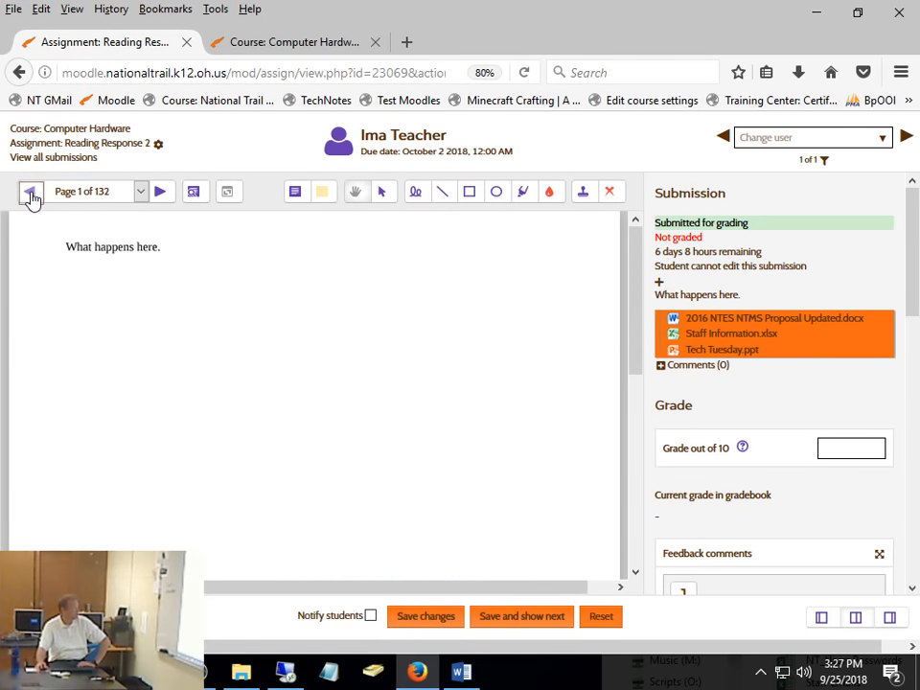
left_click(159, 193)
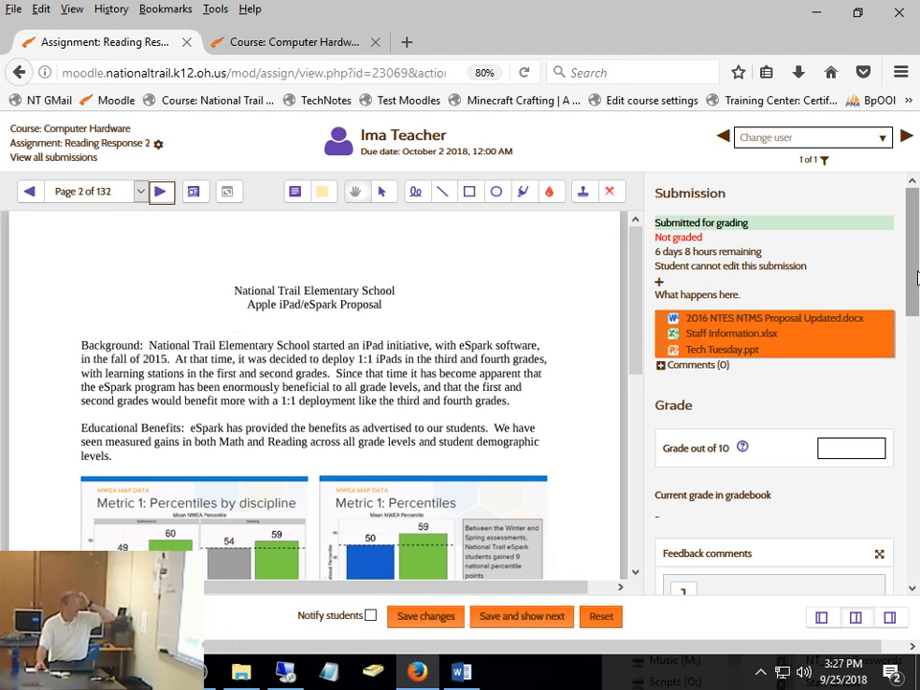
- Examine the feedback comments editor in the grading panel, expanding it to a larger view and collapsing it again
left_click_drag(910, 268, 905, 401)
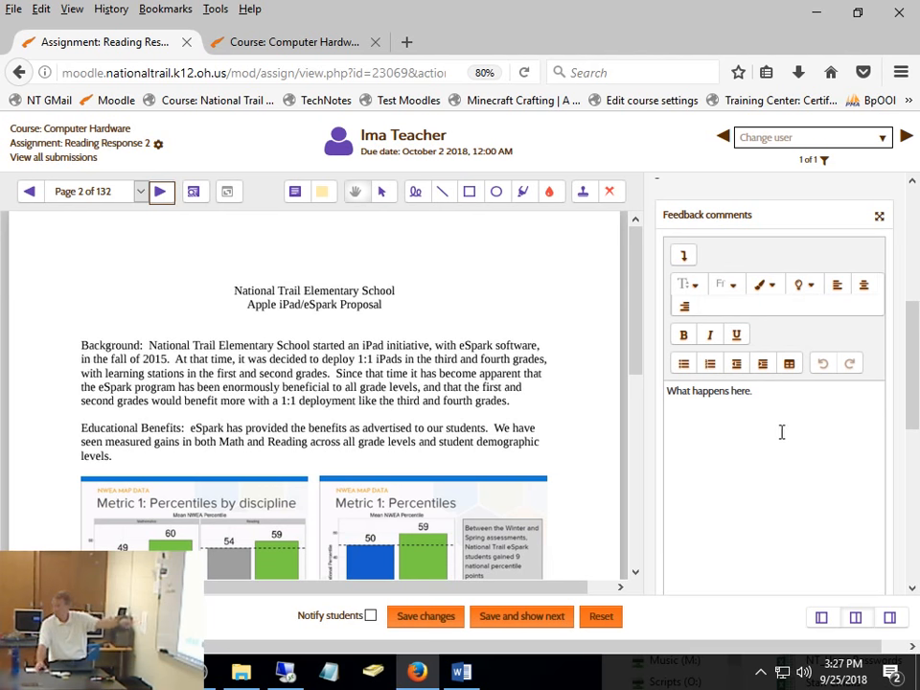
scroll(783, 432, "up", 2)
scroll(781, 439, "down", 2)
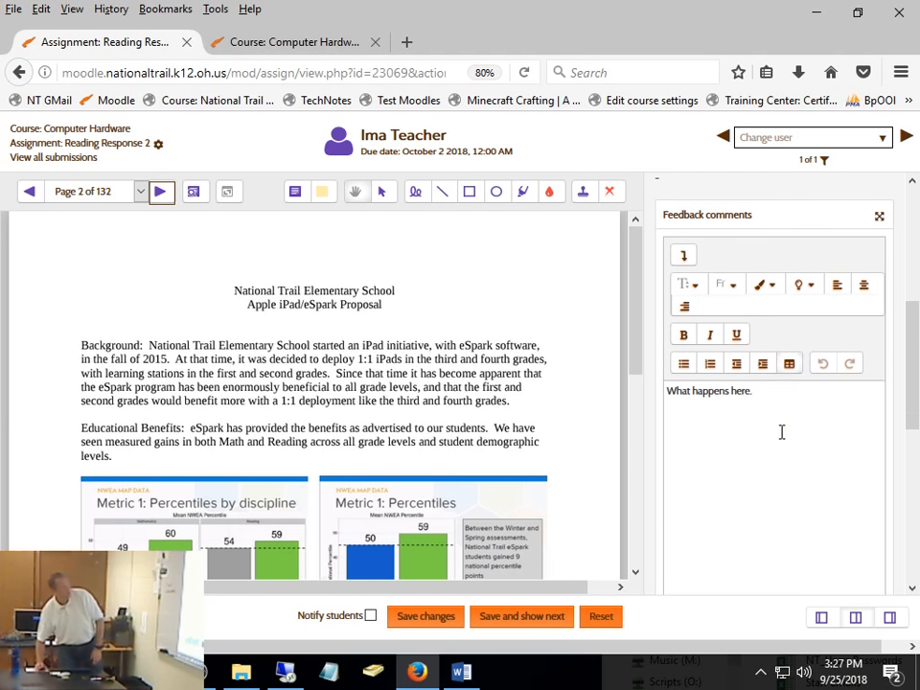
left_click(880, 218)
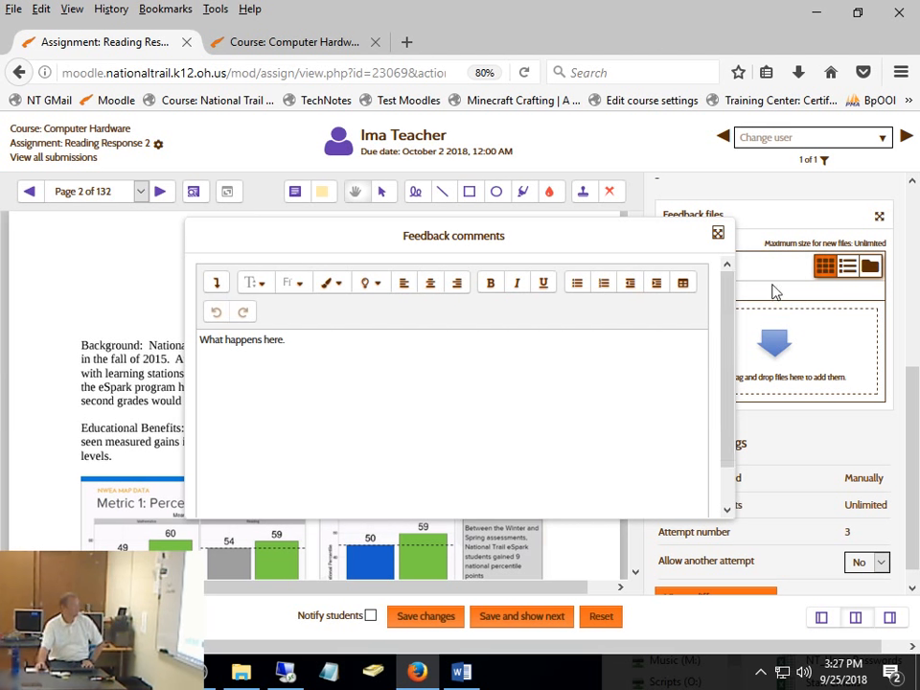
left_click(719, 235)
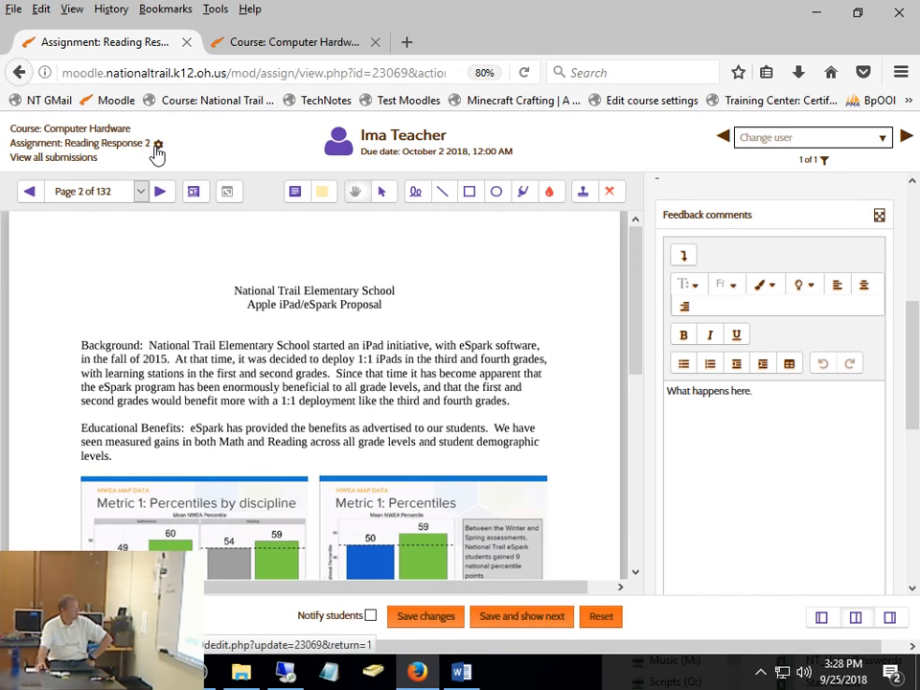
- In the Reading Response 2 settings, disable the Feedback comments and Feedback files feedback types, then save and display the assignment
left_click(157, 148)
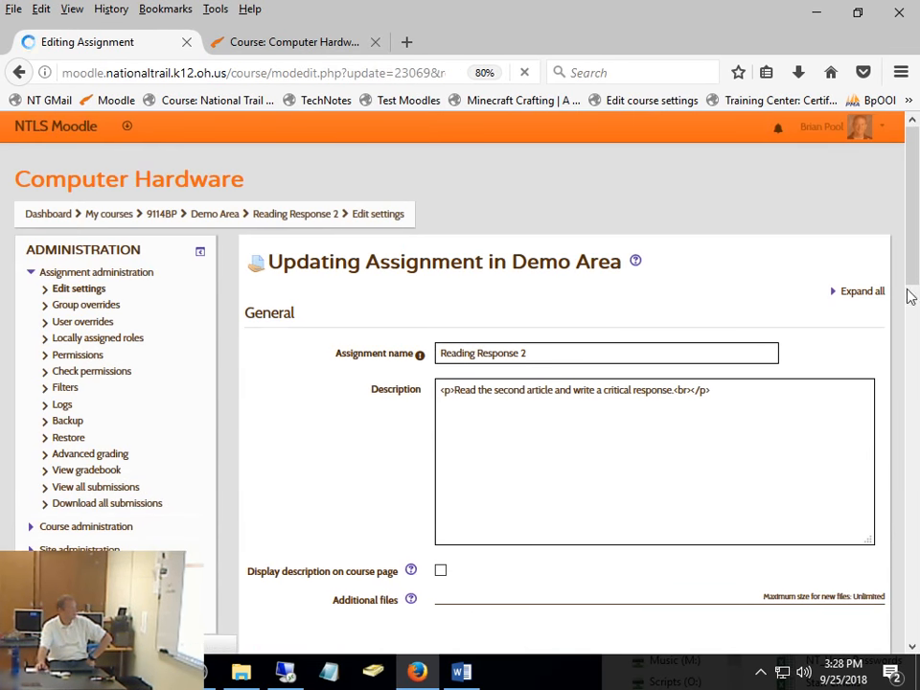
left_click_drag(918, 182, 915, 292)
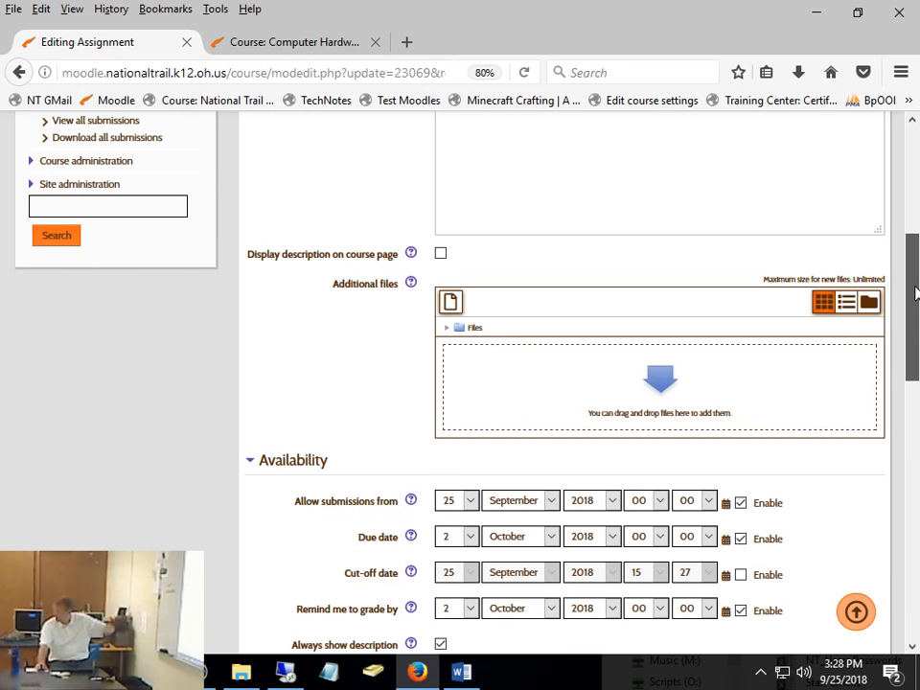
left_click_drag(916, 293, 916, 460)
scroll(892, 463, "down", 2)
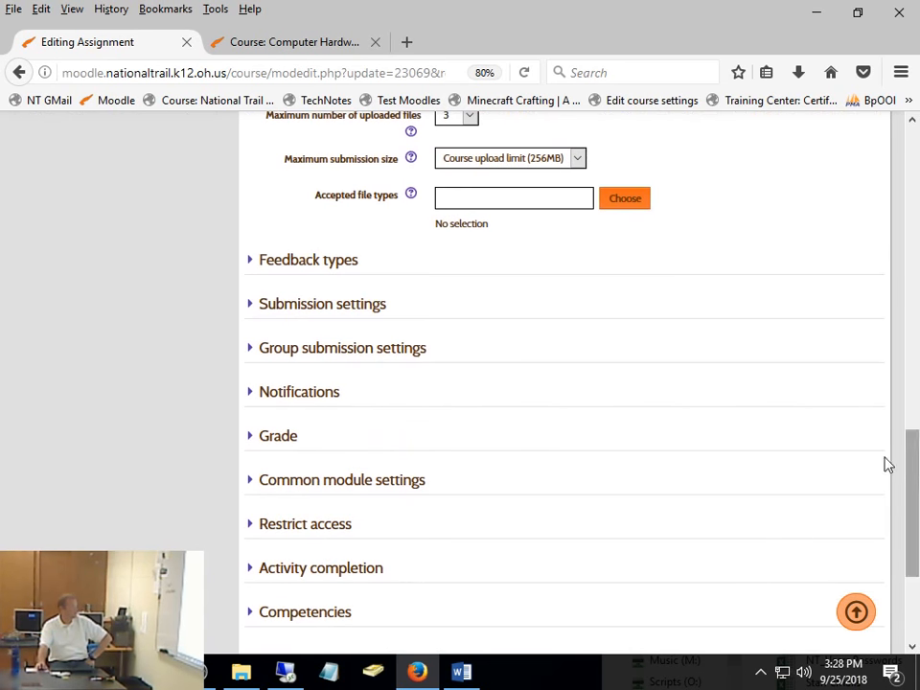
left_click(257, 261)
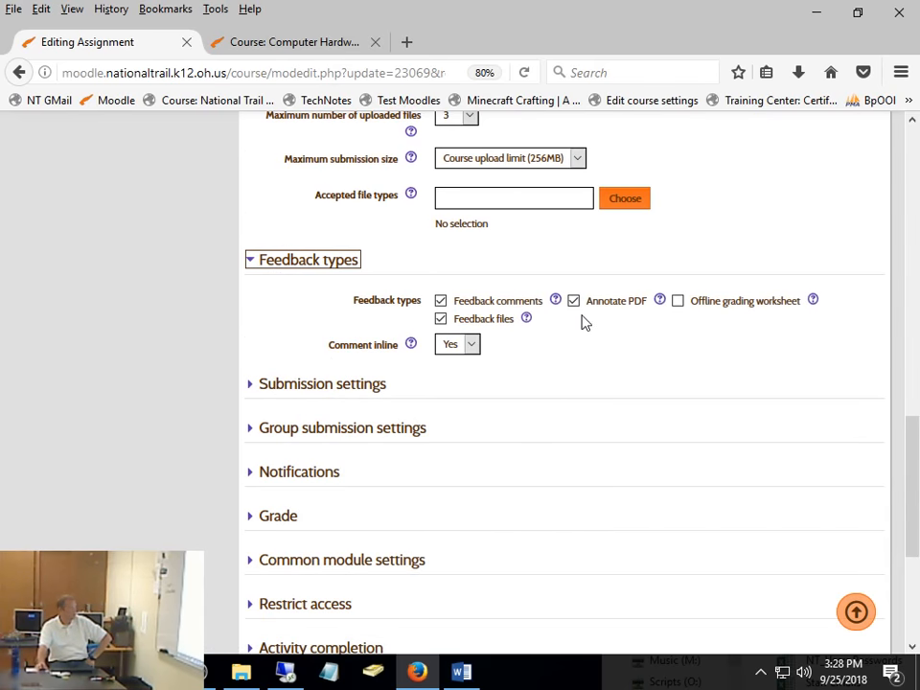
left_click(455, 300)
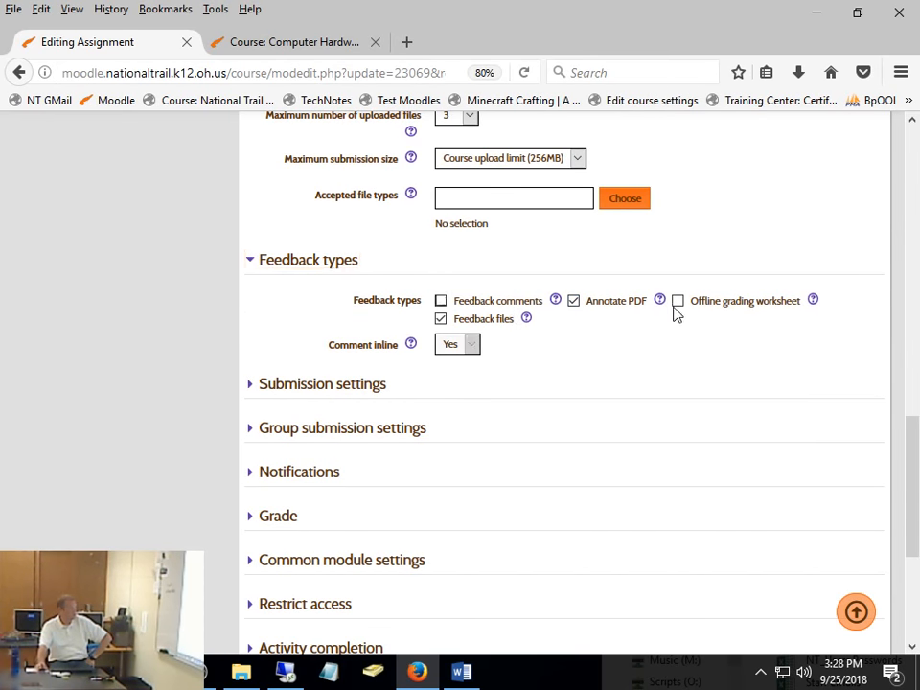
left_click(503, 319)
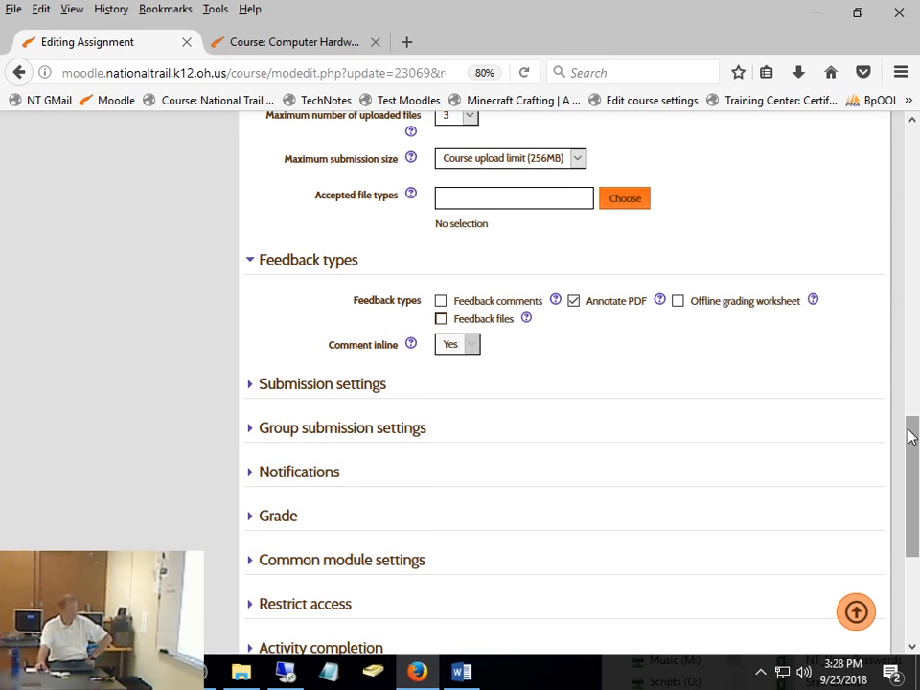
left_click_drag(912, 436, 912, 522)
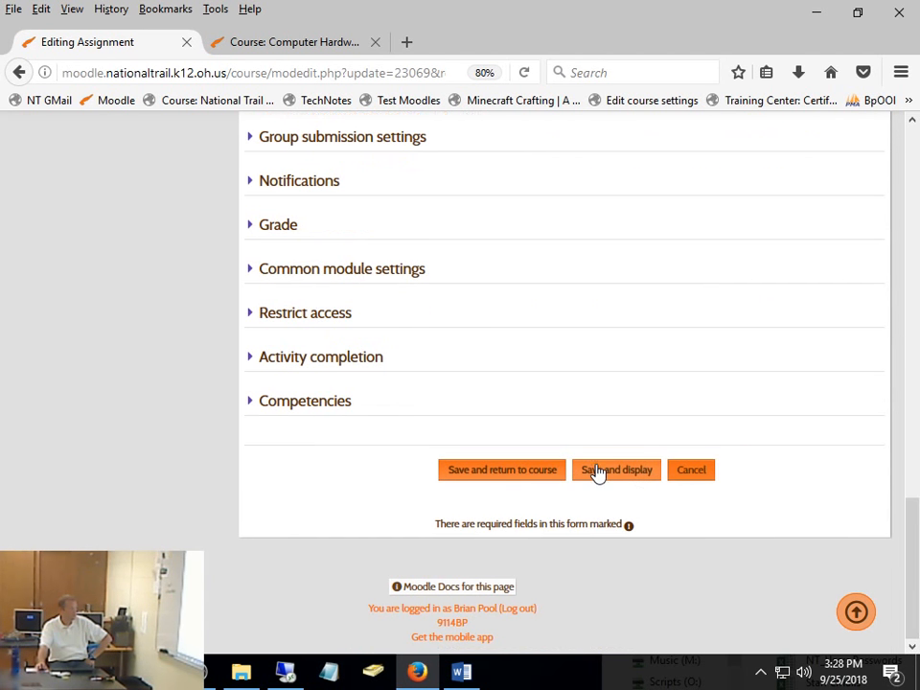
left_click(597, 472)
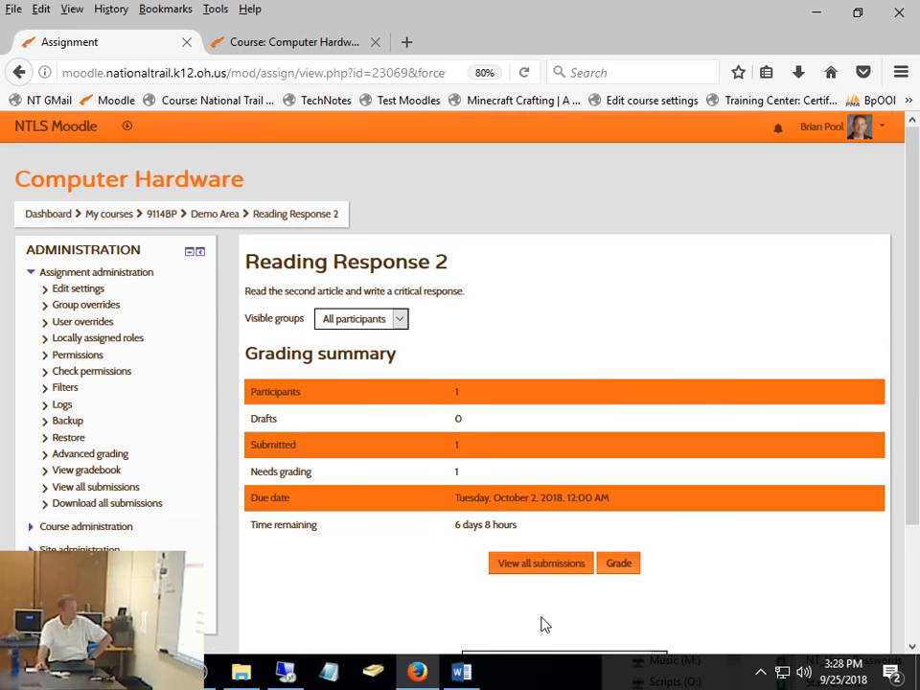
- Reopen the student's submission for grading and examine the grading panel from the submission details down to the attempt settings
left_click(621, 565)
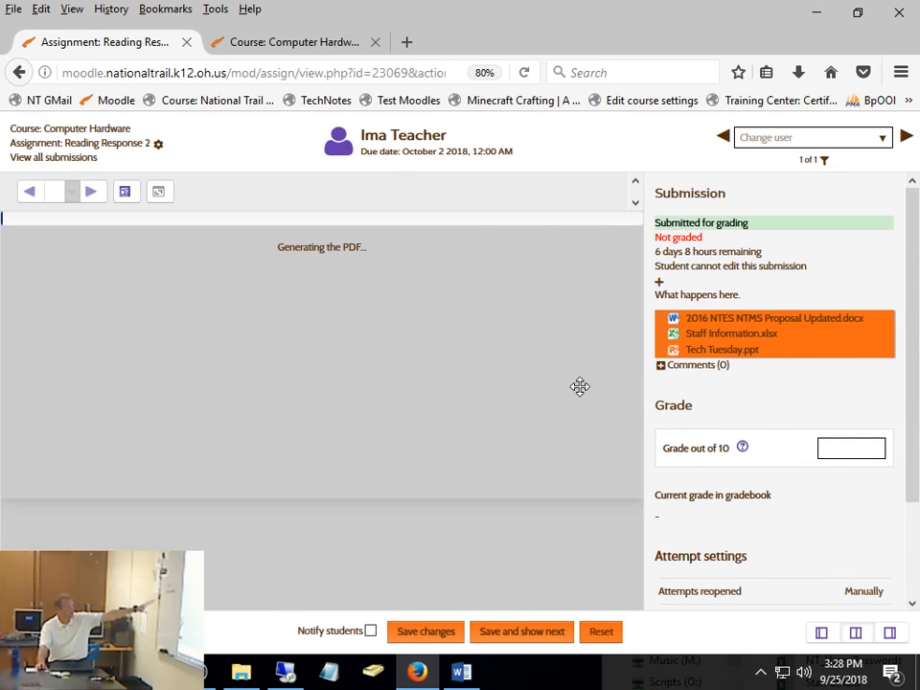
scroll(916, 546, "down", 3)
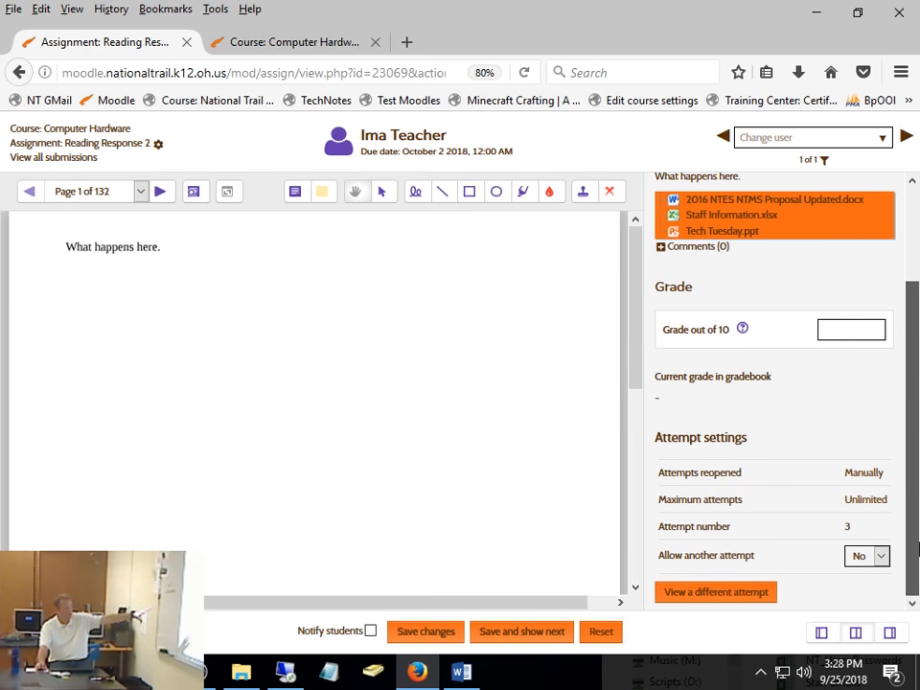
scroll(918, 544, "up", 3)
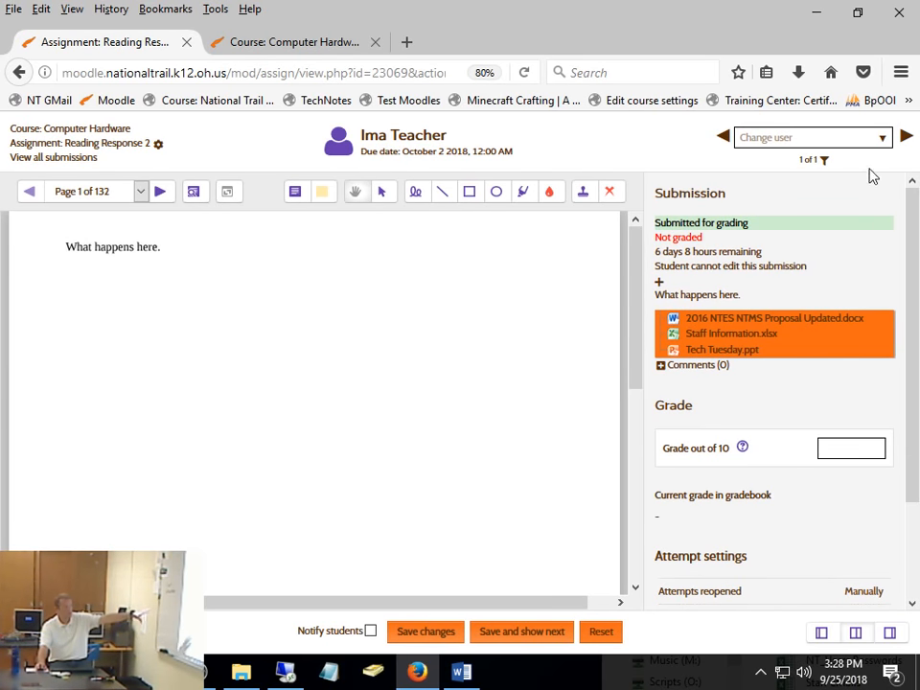
left_click(846, 449)
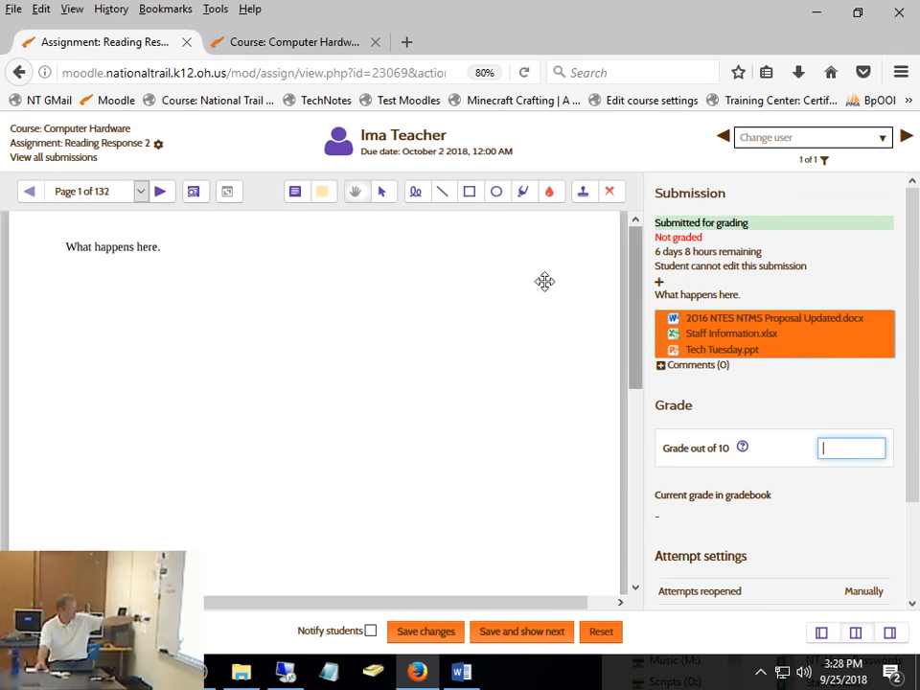
- Page forward to page 3 of the submission, review the grade and attempt settings, and return to page 1
left_click(160, 191)
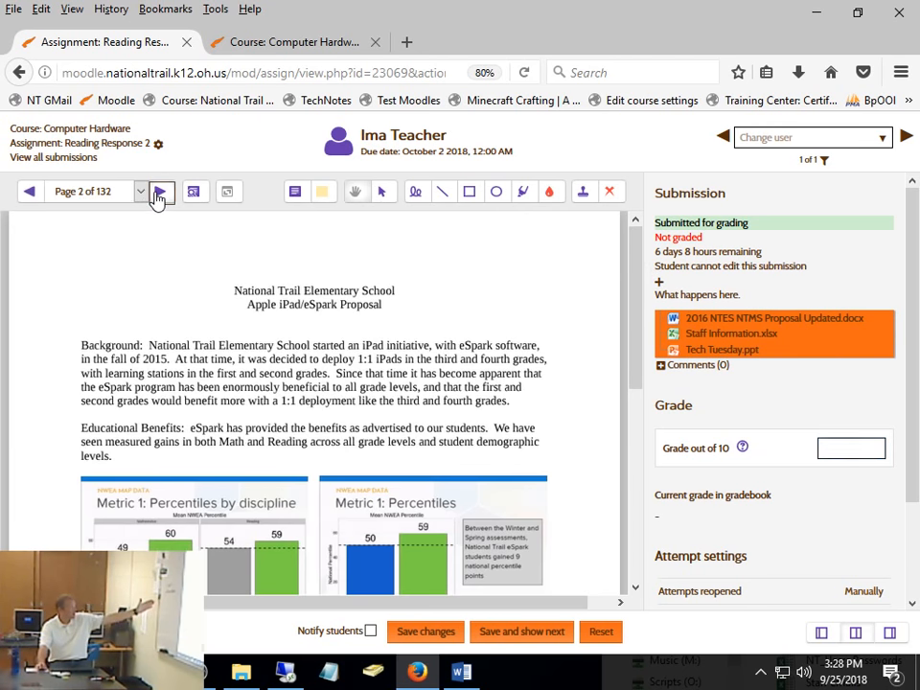
left_click(159, 191)
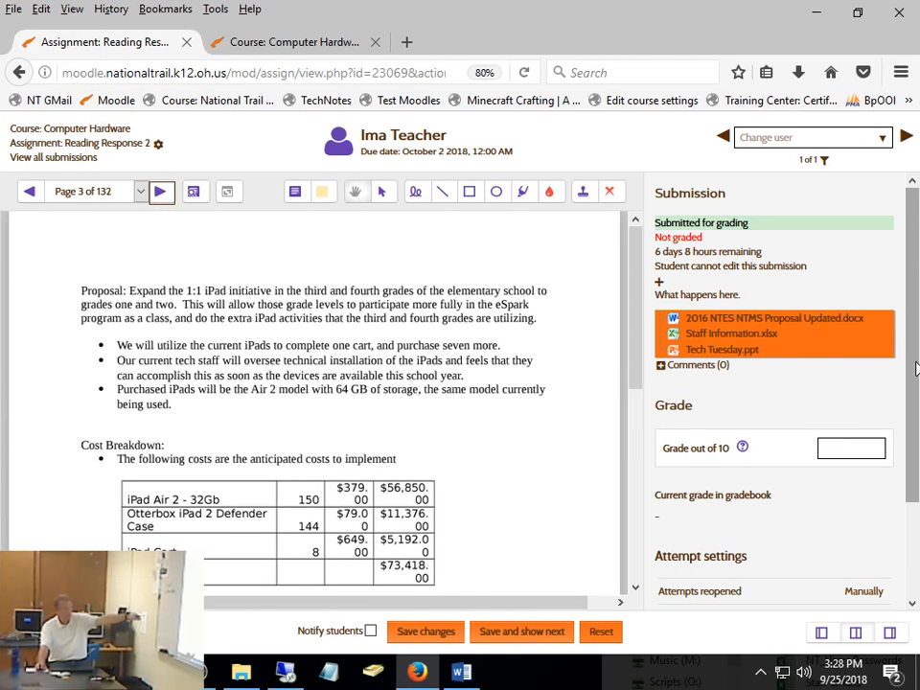
scroll(918, 393, "down", 3)
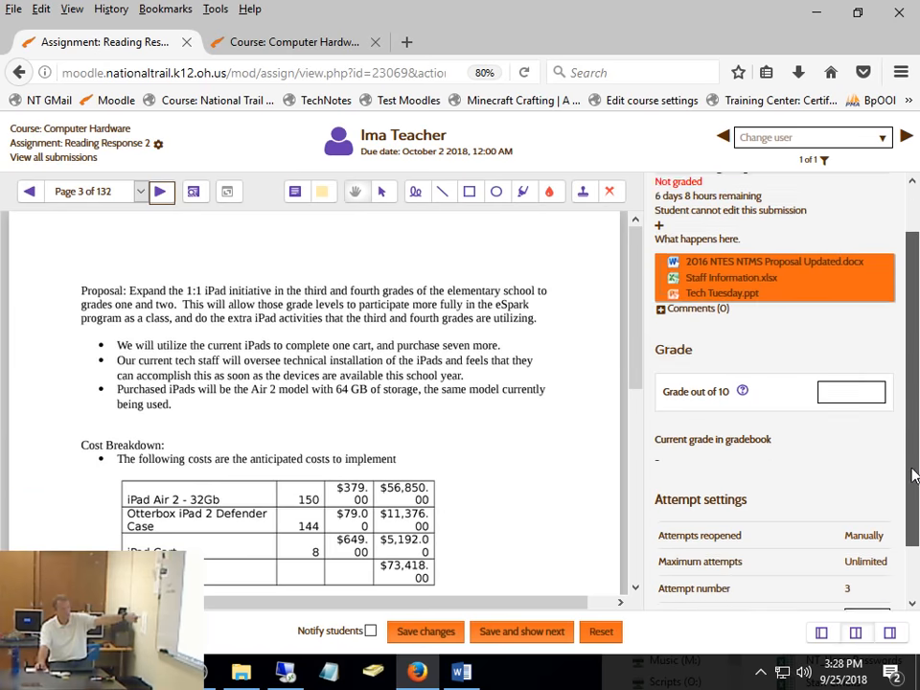
scroll(901, 396, "up", 3)
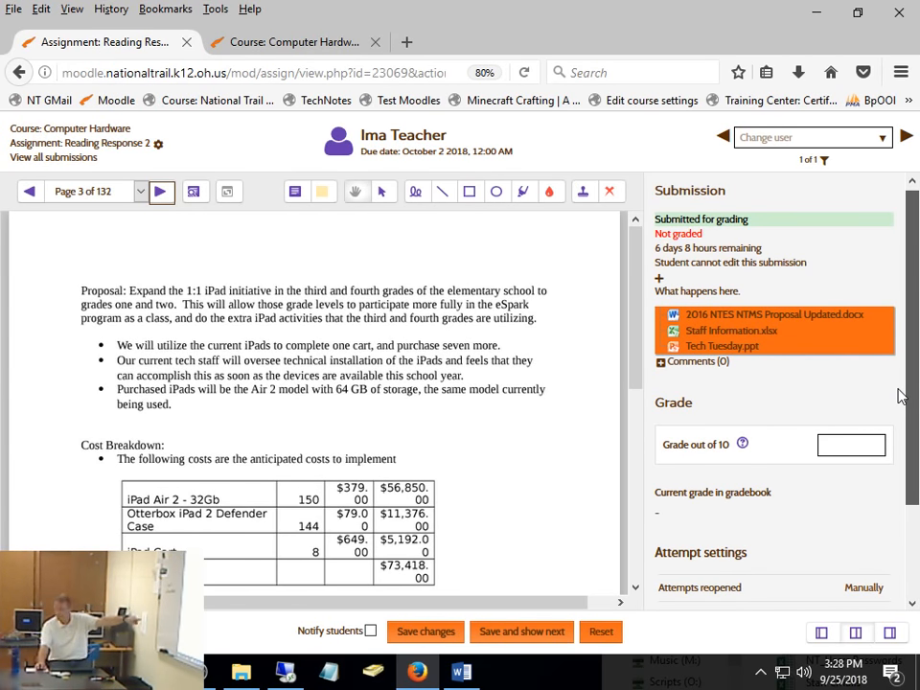
left_click(846, 448)
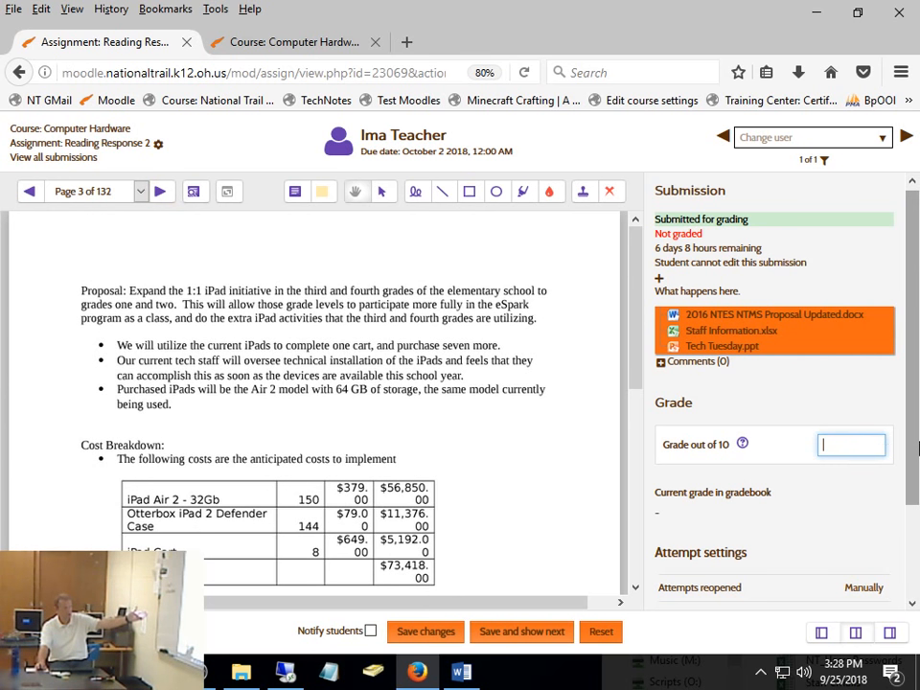
scroll(793, 468, "down", 3)
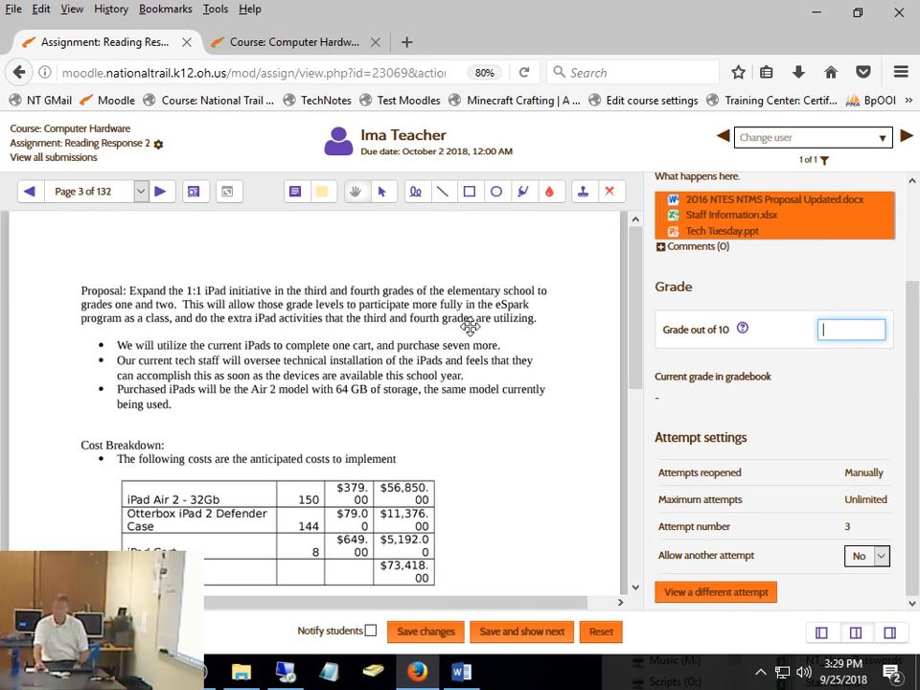
left_click(28, 192)
left_click(29, 193)
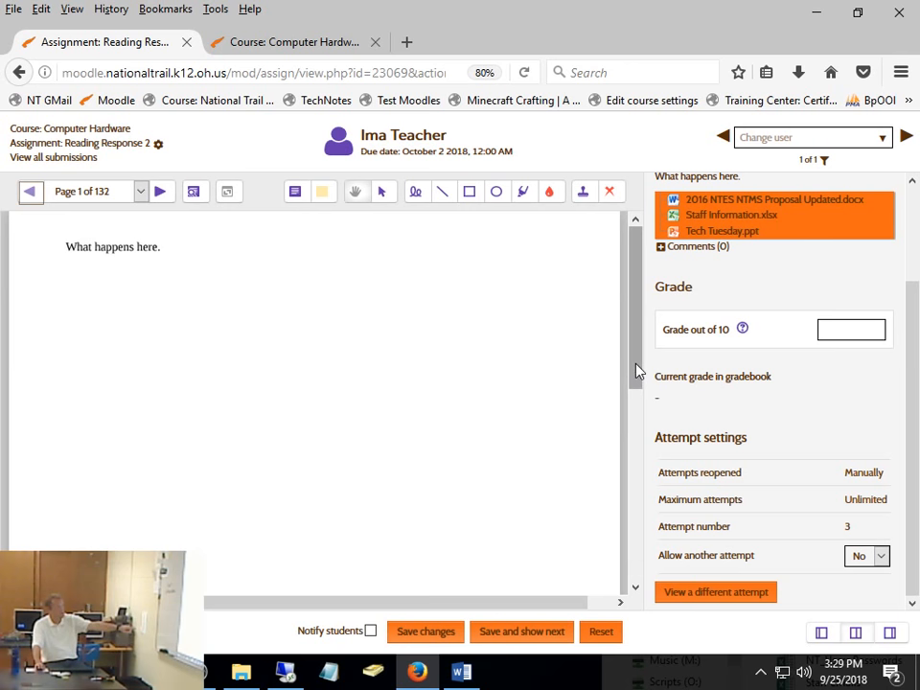
- Go to page 2 of the submission and try the pan tool on it before switching to the select tool
left_click(160, 193)
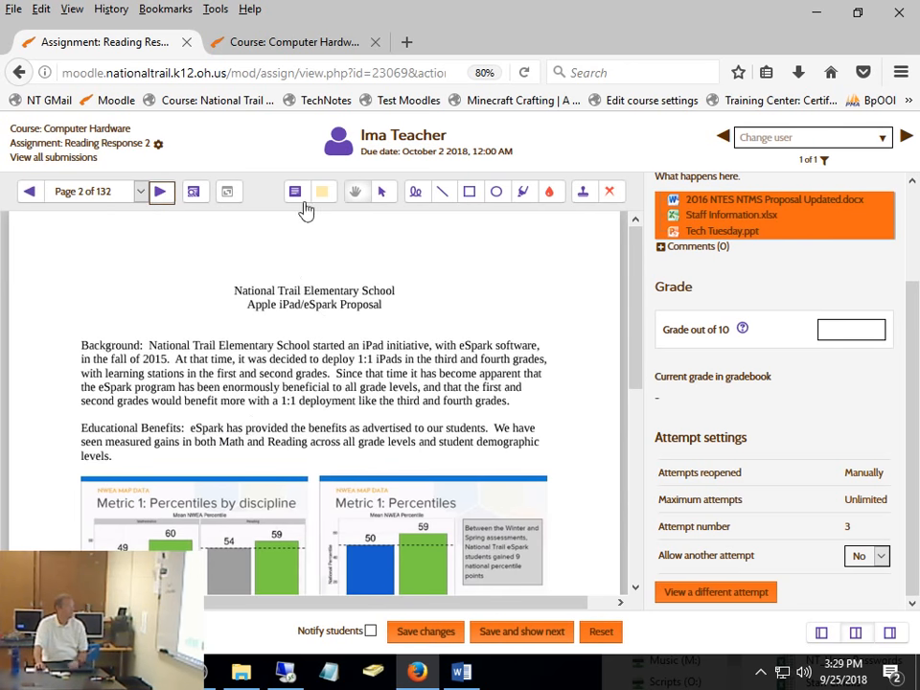
left_click(354, 193)
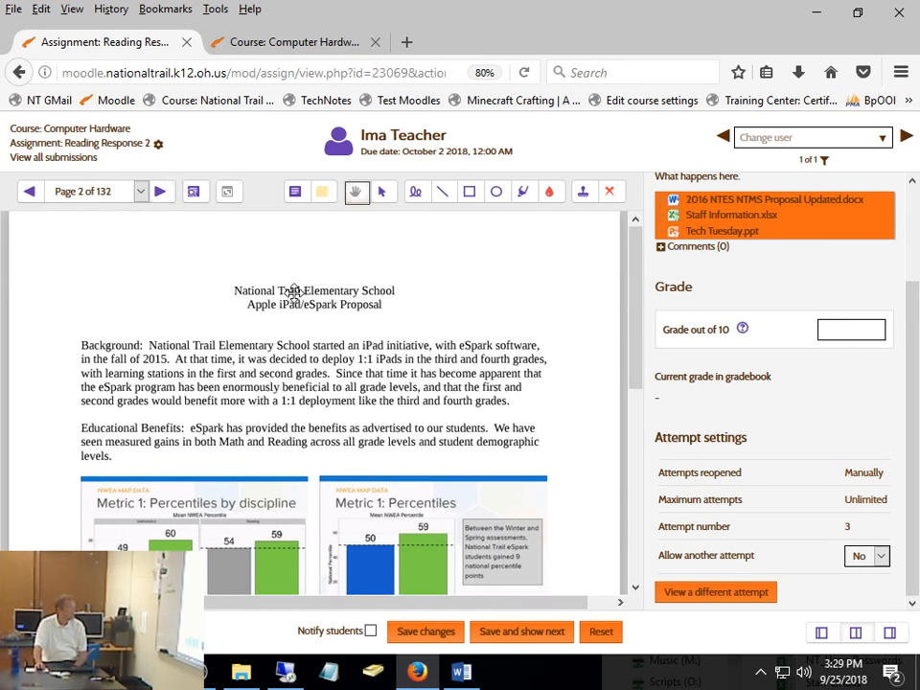
mouse_move(364, 349)
left_mouse_down()
mouse_move(342, 245)
mouse_move(359, 454)
left_mouse_up()
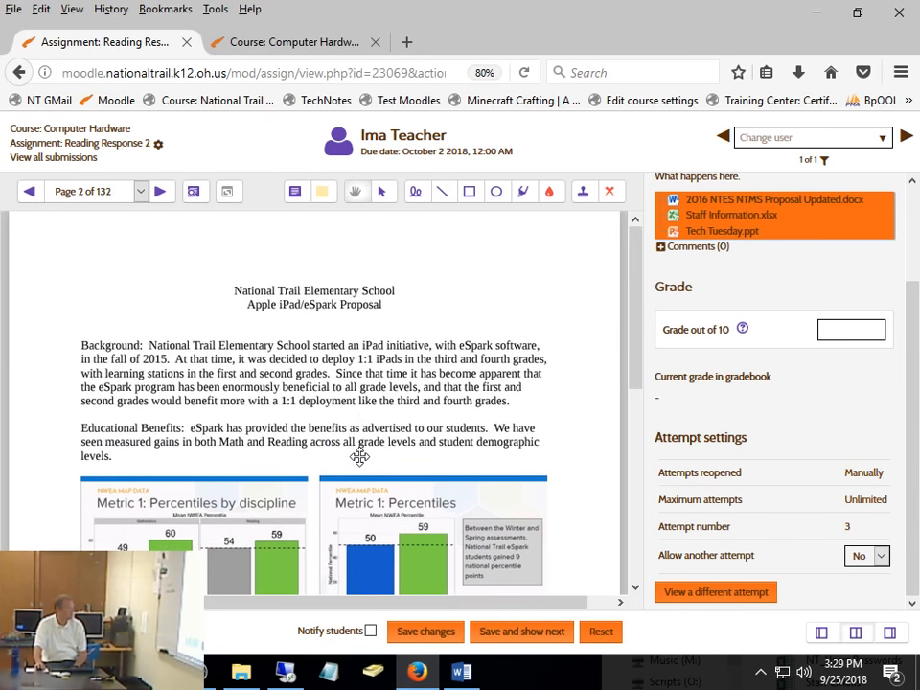
left_click(382, 193)
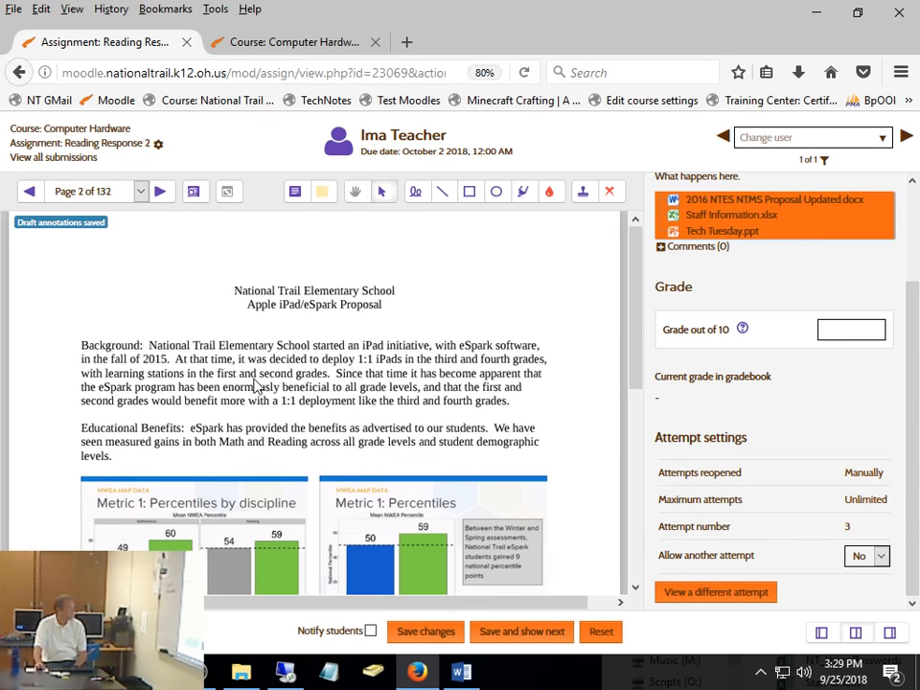
- Set the comment colour to blue, draw a comment box over the Background paragraph and leave it empty
left_click(322, 192)
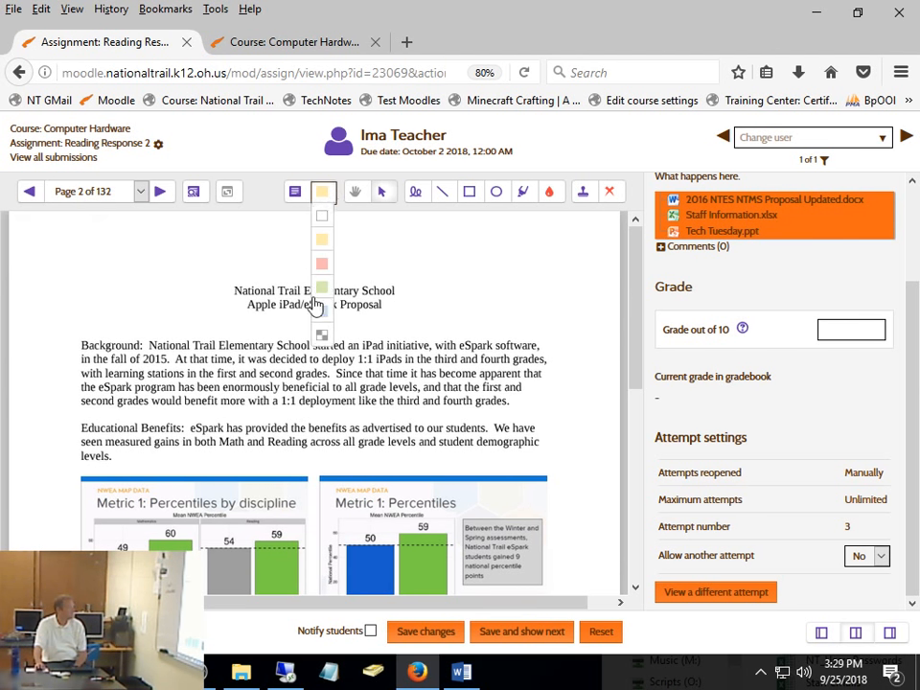
left_click(320, 334)
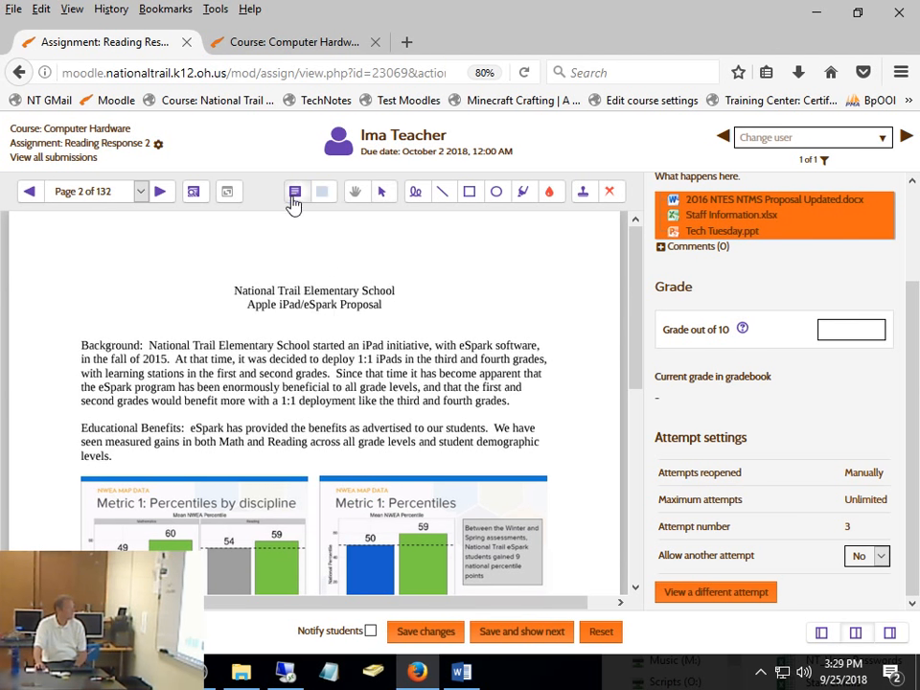
left_click(292, 199)
left_click_drag(414, 329, 524, 414)
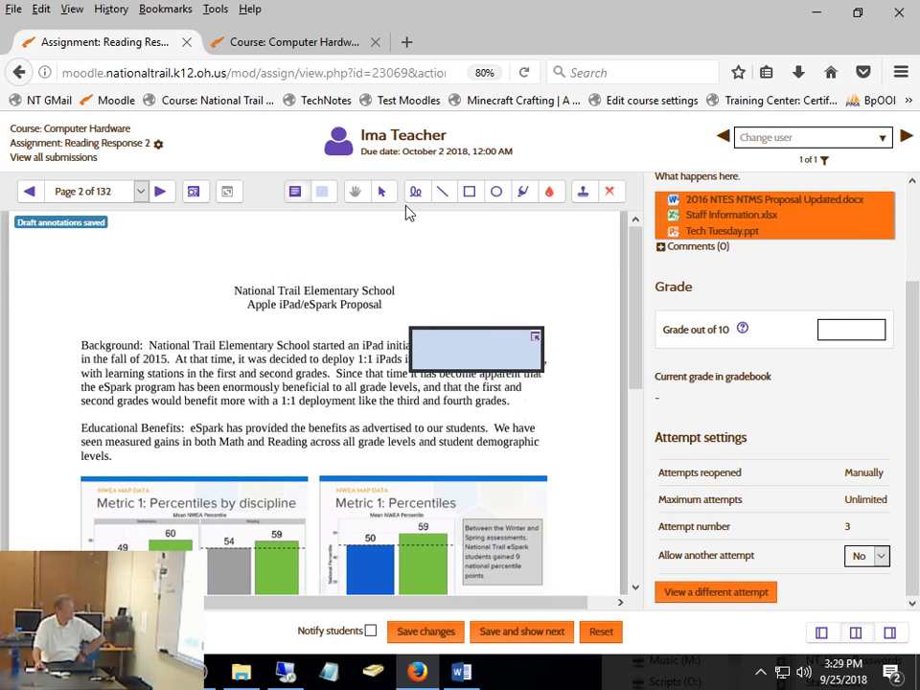
left_click(480, 275)
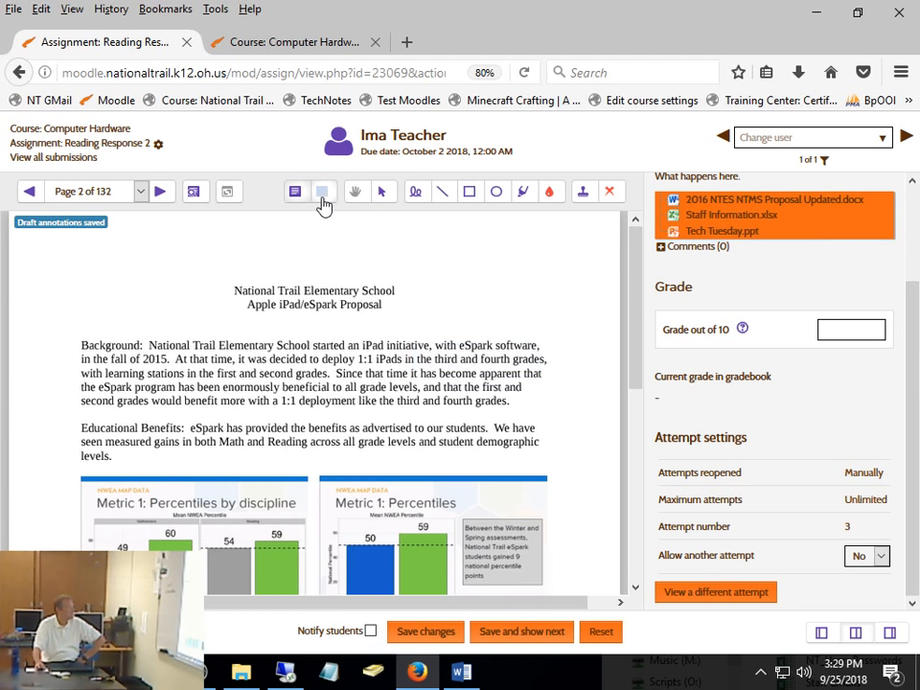
- View the comment search window and close it without filtering
left_click(195, 192)
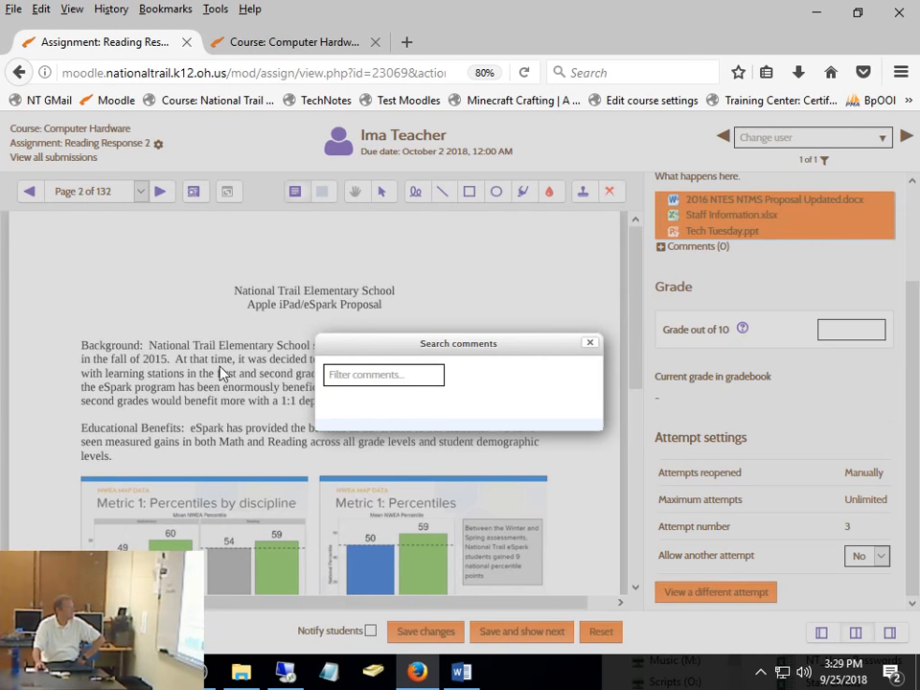
left_click(590, 344)
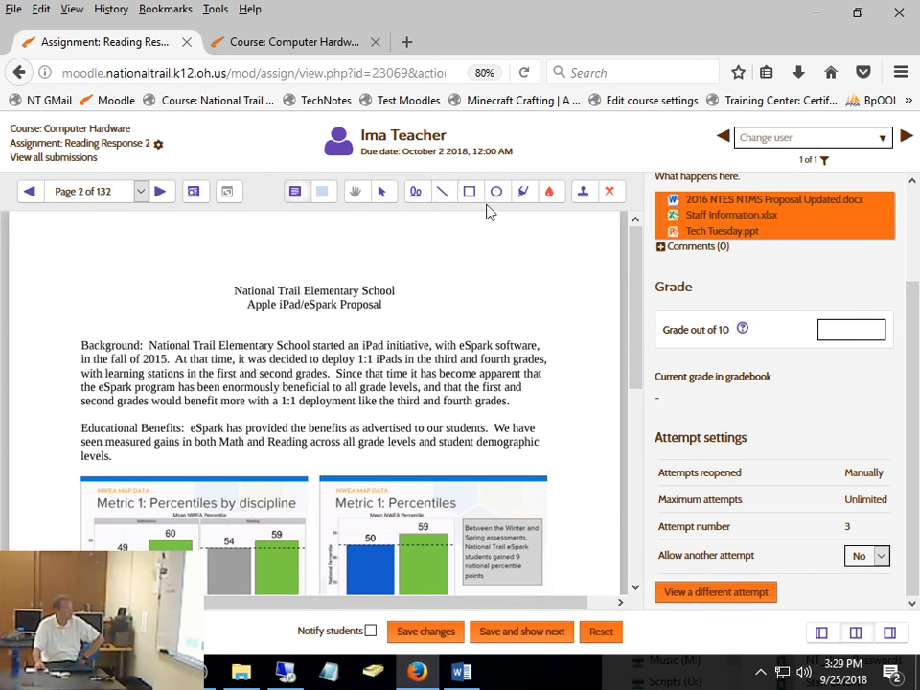
- Highlight the first two lines of the Background paragraph in yellow and add a short highlight at the first chart's upper edge
left_click(548, 207)
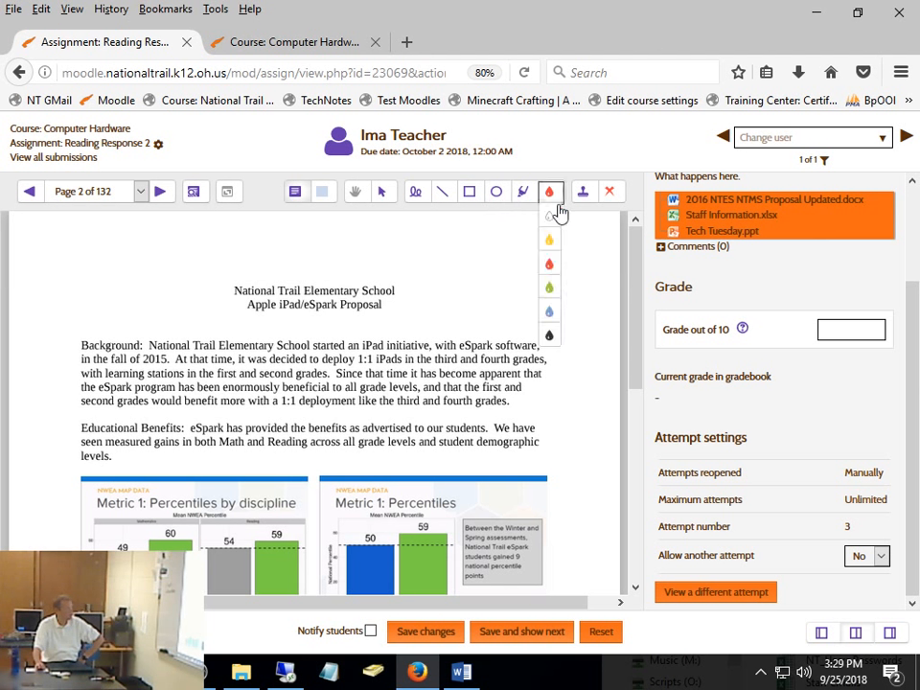
left_click(550, 245)
left_click(524, 196)
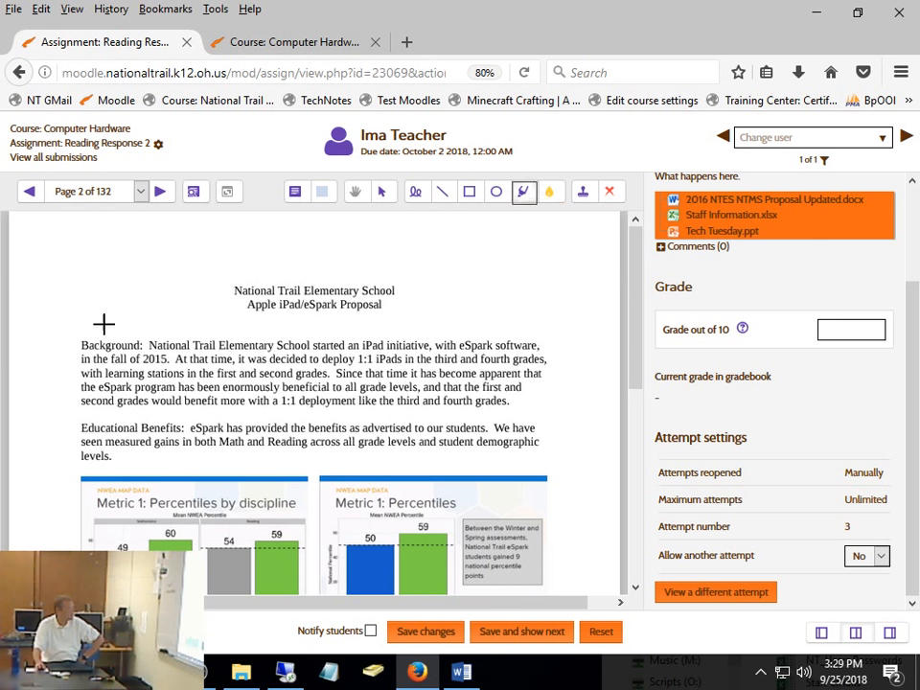
mouse_move(72, 339)
left_mouse_down()
mouse_move(464, 360)
mouse_move(582, 338)
left_mouse_up()
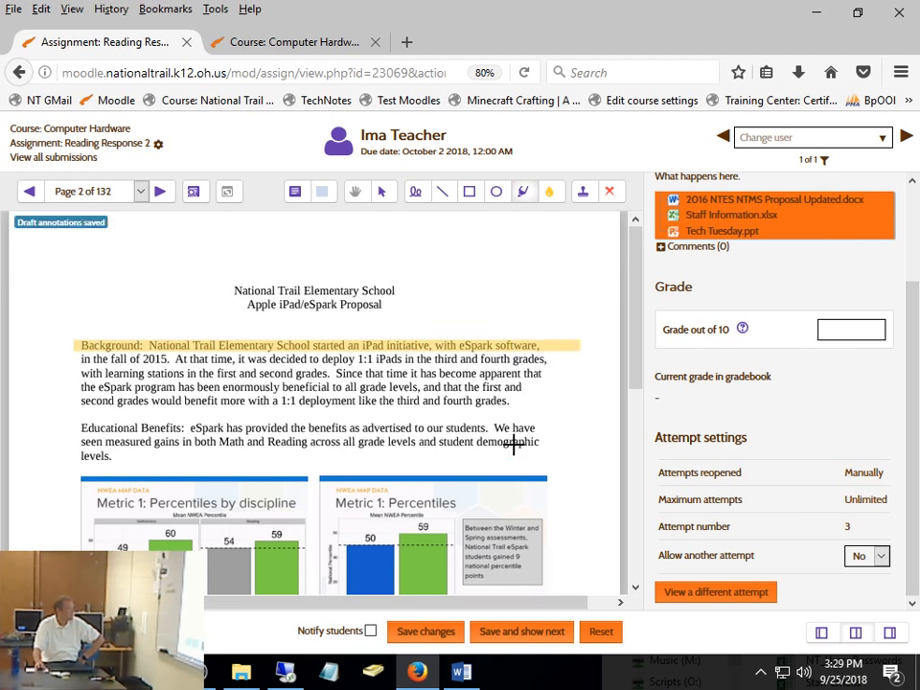
mouse_move(73, 355)
left_mouse_down()
mouse_move(550, 342)
mouse_move(590, 354)
mouse_move(569, 353)
left_mouse_up()
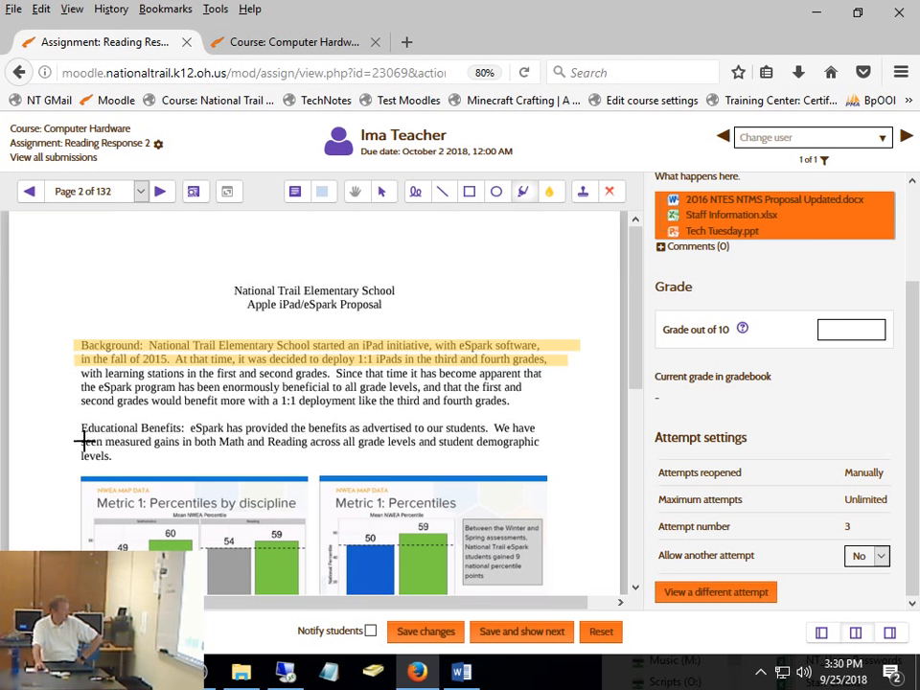
mouse_move(84, 470)
left_mouse_down()
mouse_move(82, 437)
mouse_move(134, 450)
left_mouse_up()
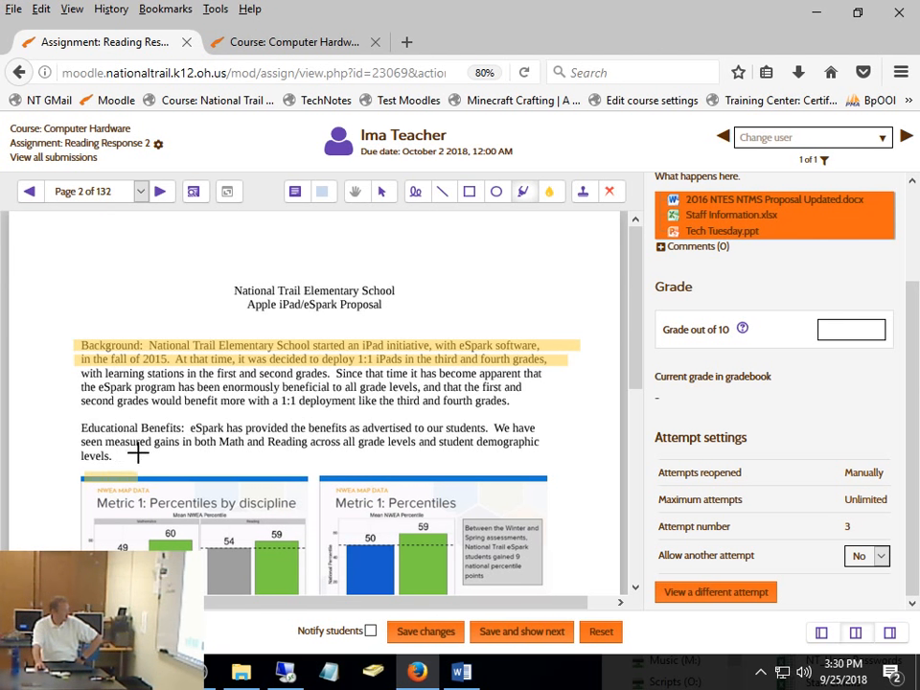